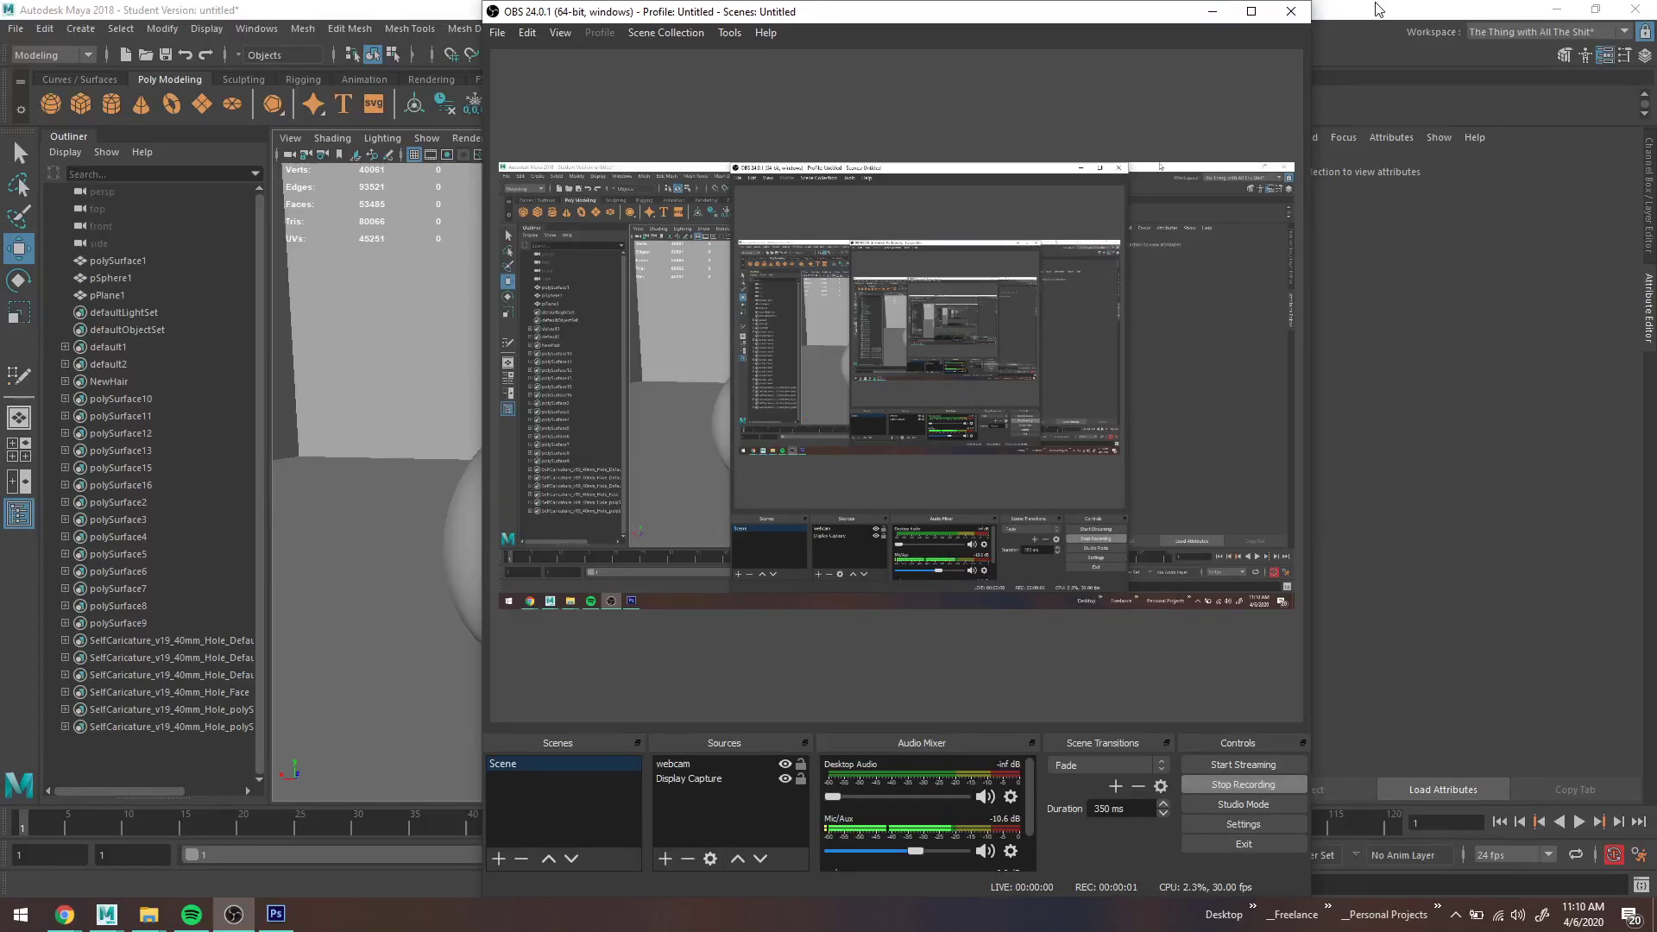
Step: Bring Maya forward and orbit and zoom around the head bust, sphere and backdrop
key("alt+Tab")
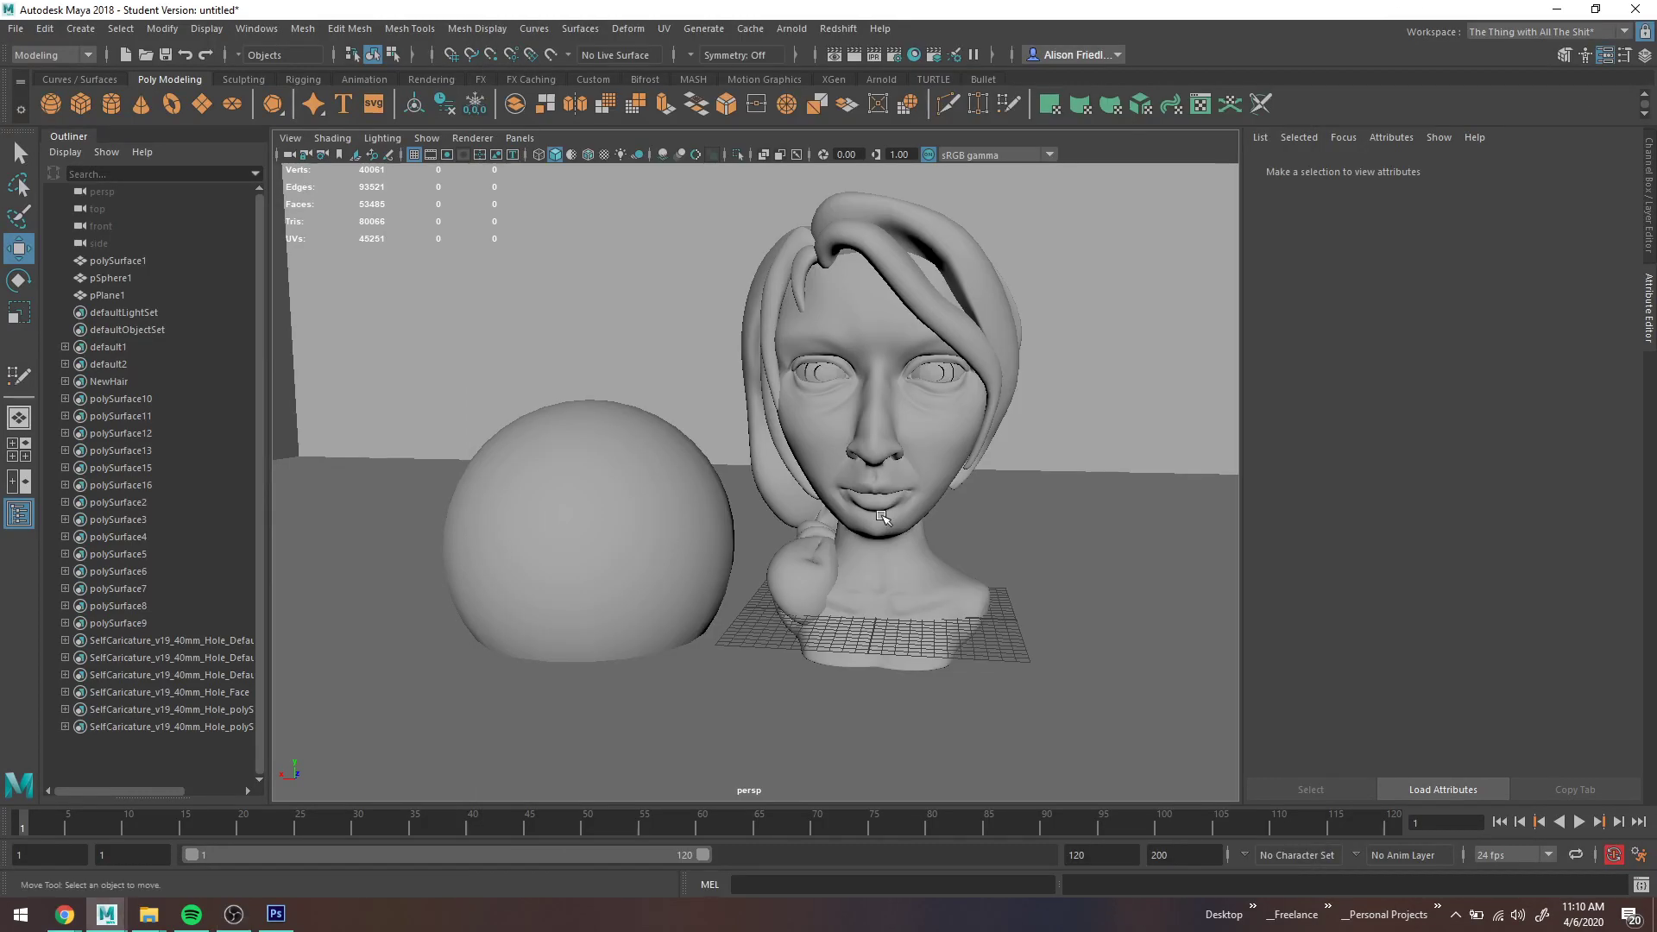
scroll(892, 438, "down", 5)
left_click_drag(891, 437, 922, 485, "alt")
scroll(919, 508, "up", 4)
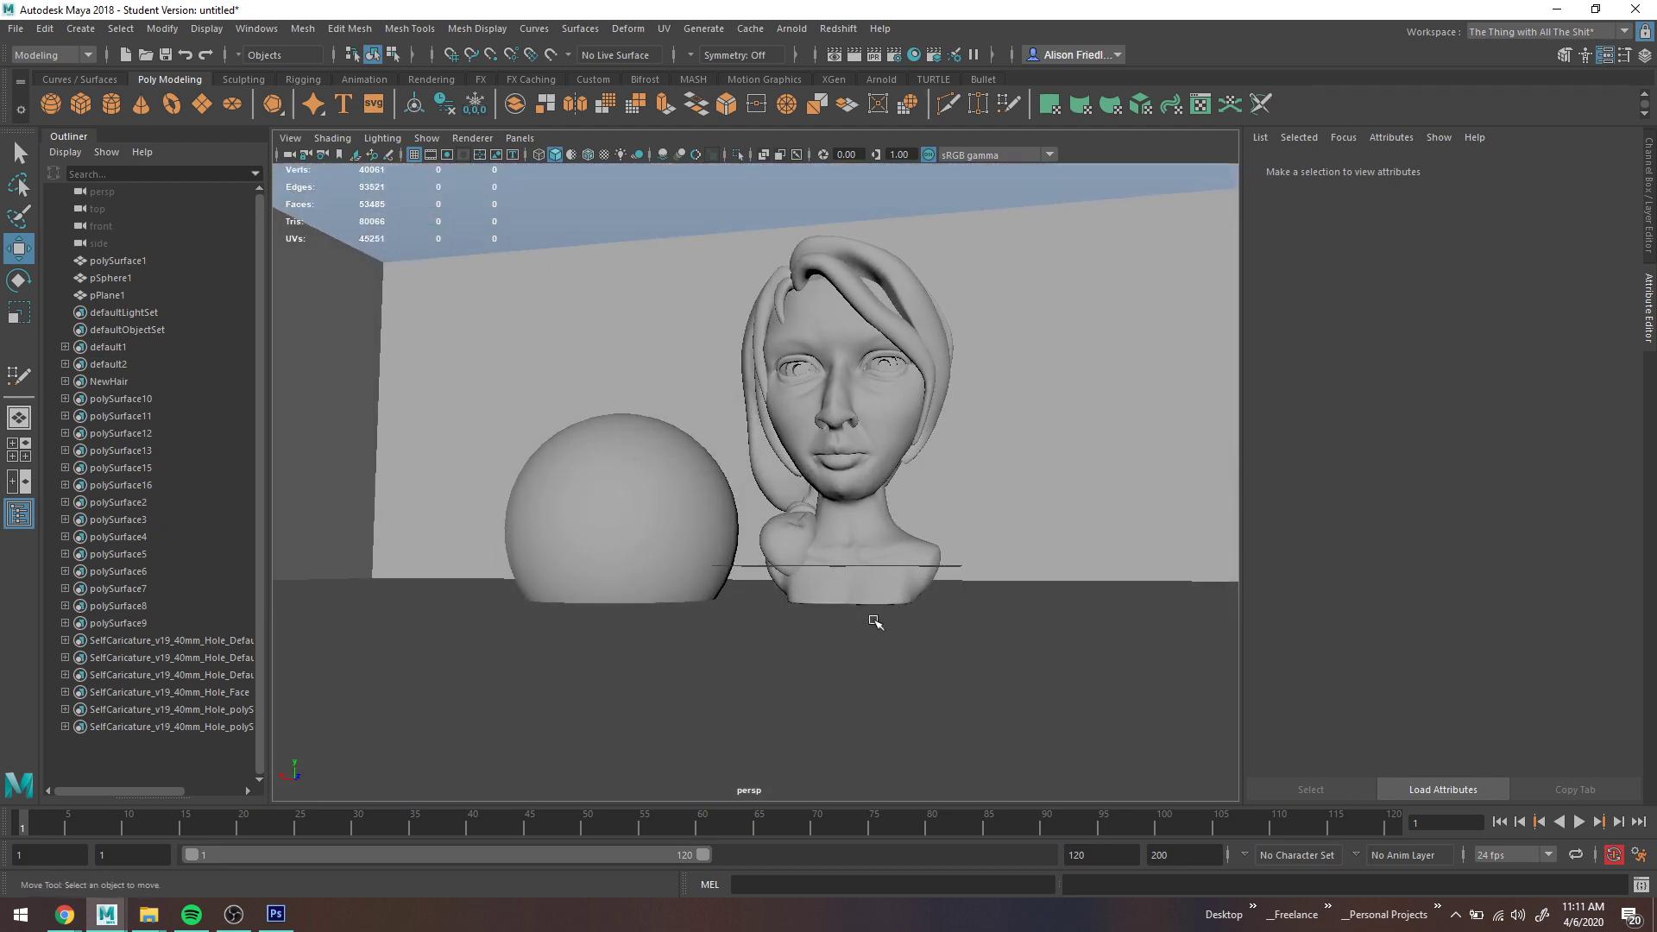
left_click_drag(853, 580, 853, 588, "alt")
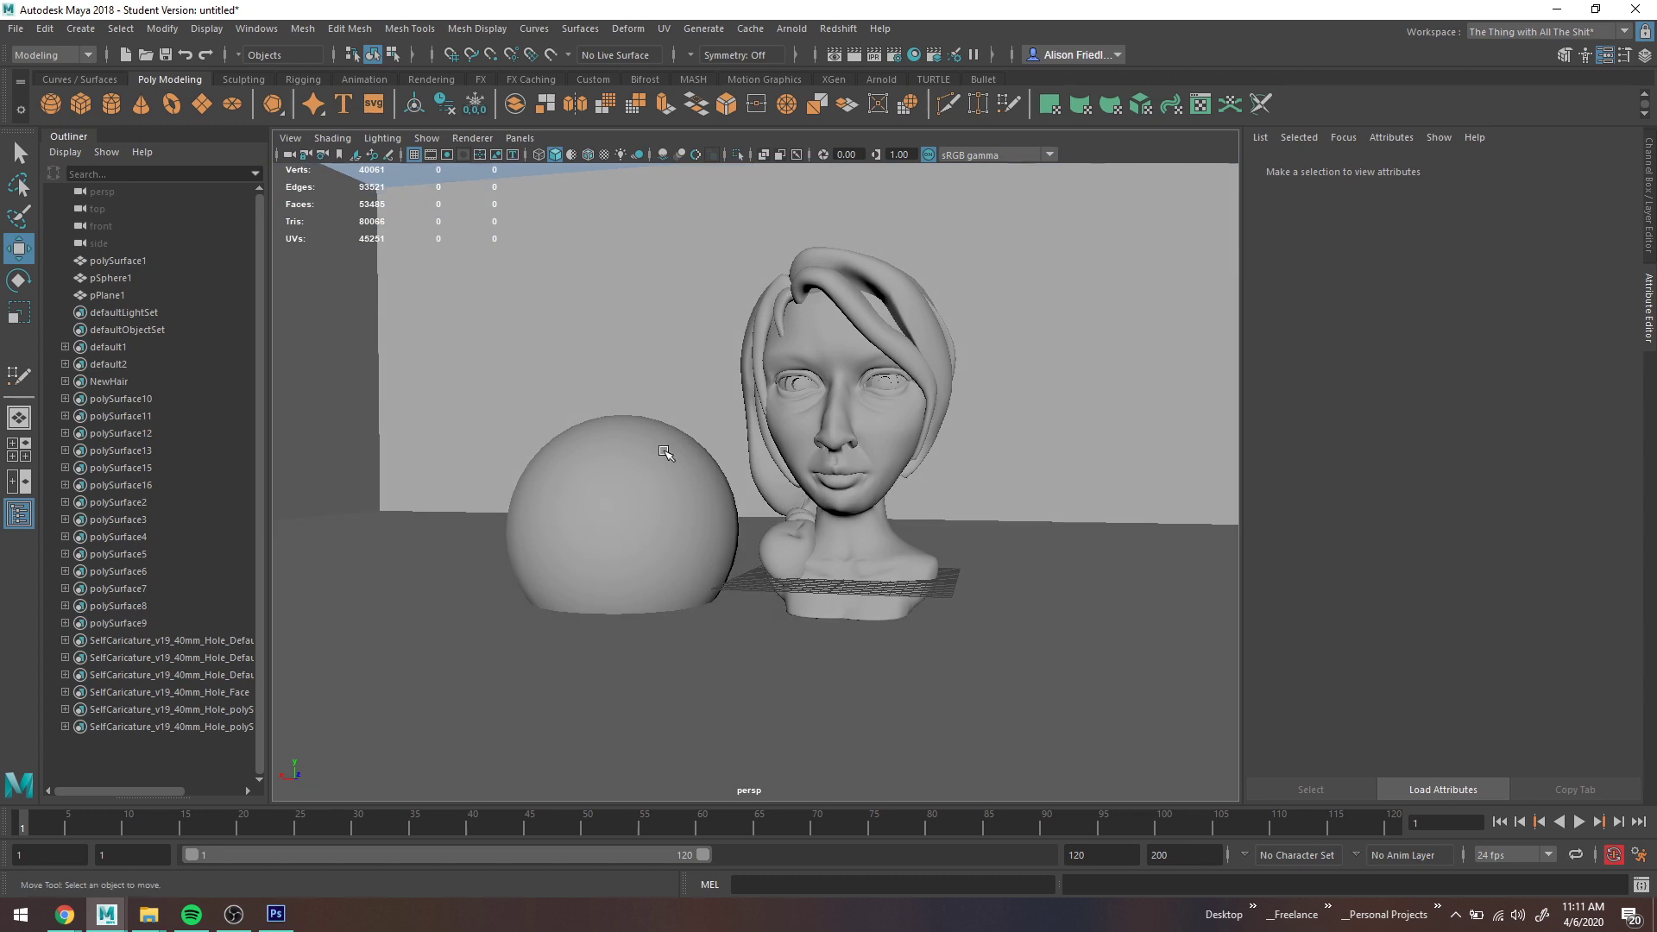
left_click_drag(665, 452, 814, 567, "alt")
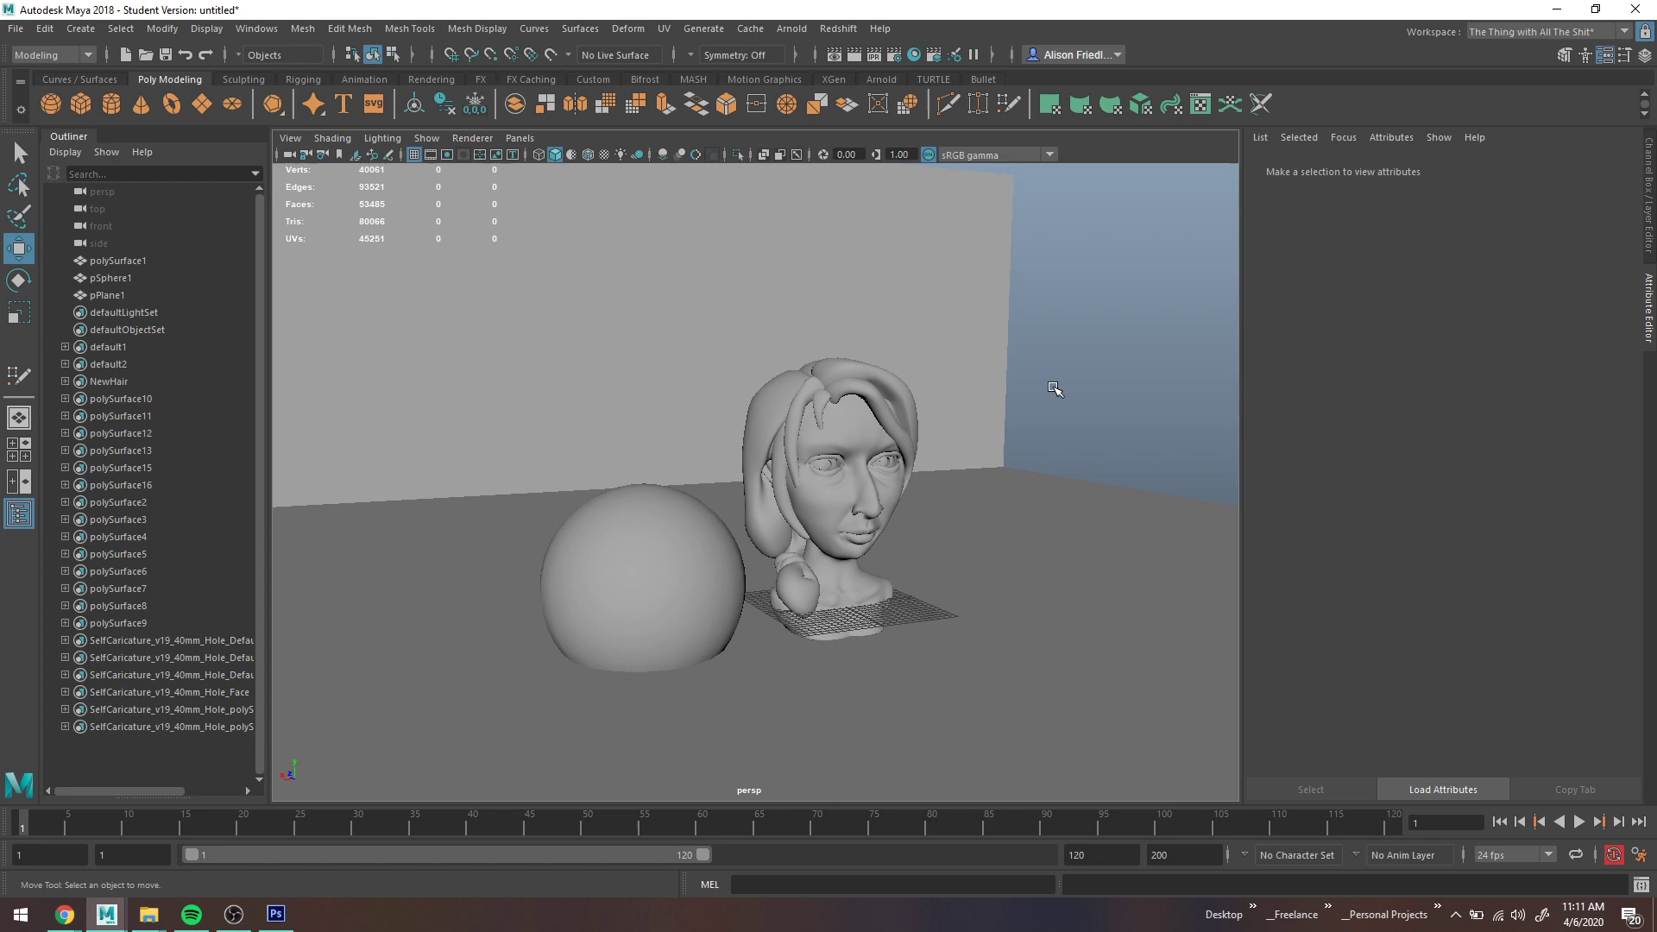
scroll(1035, 497, "down", 5)
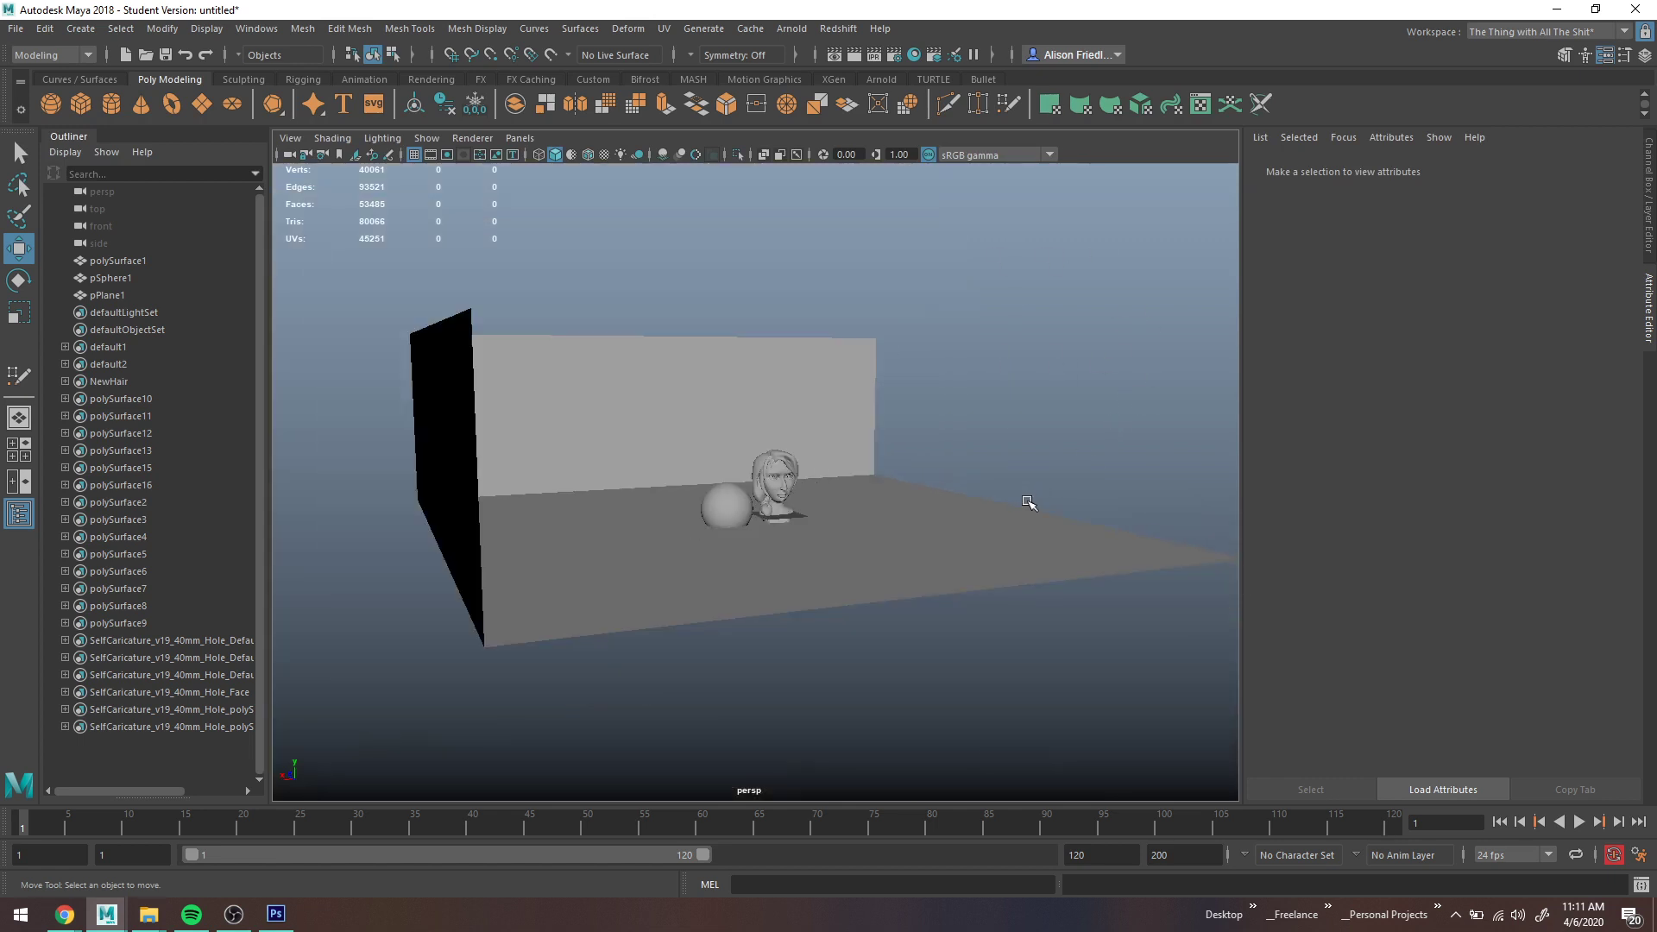
left_click_drag(1029, 502, 648, 455, "alt")
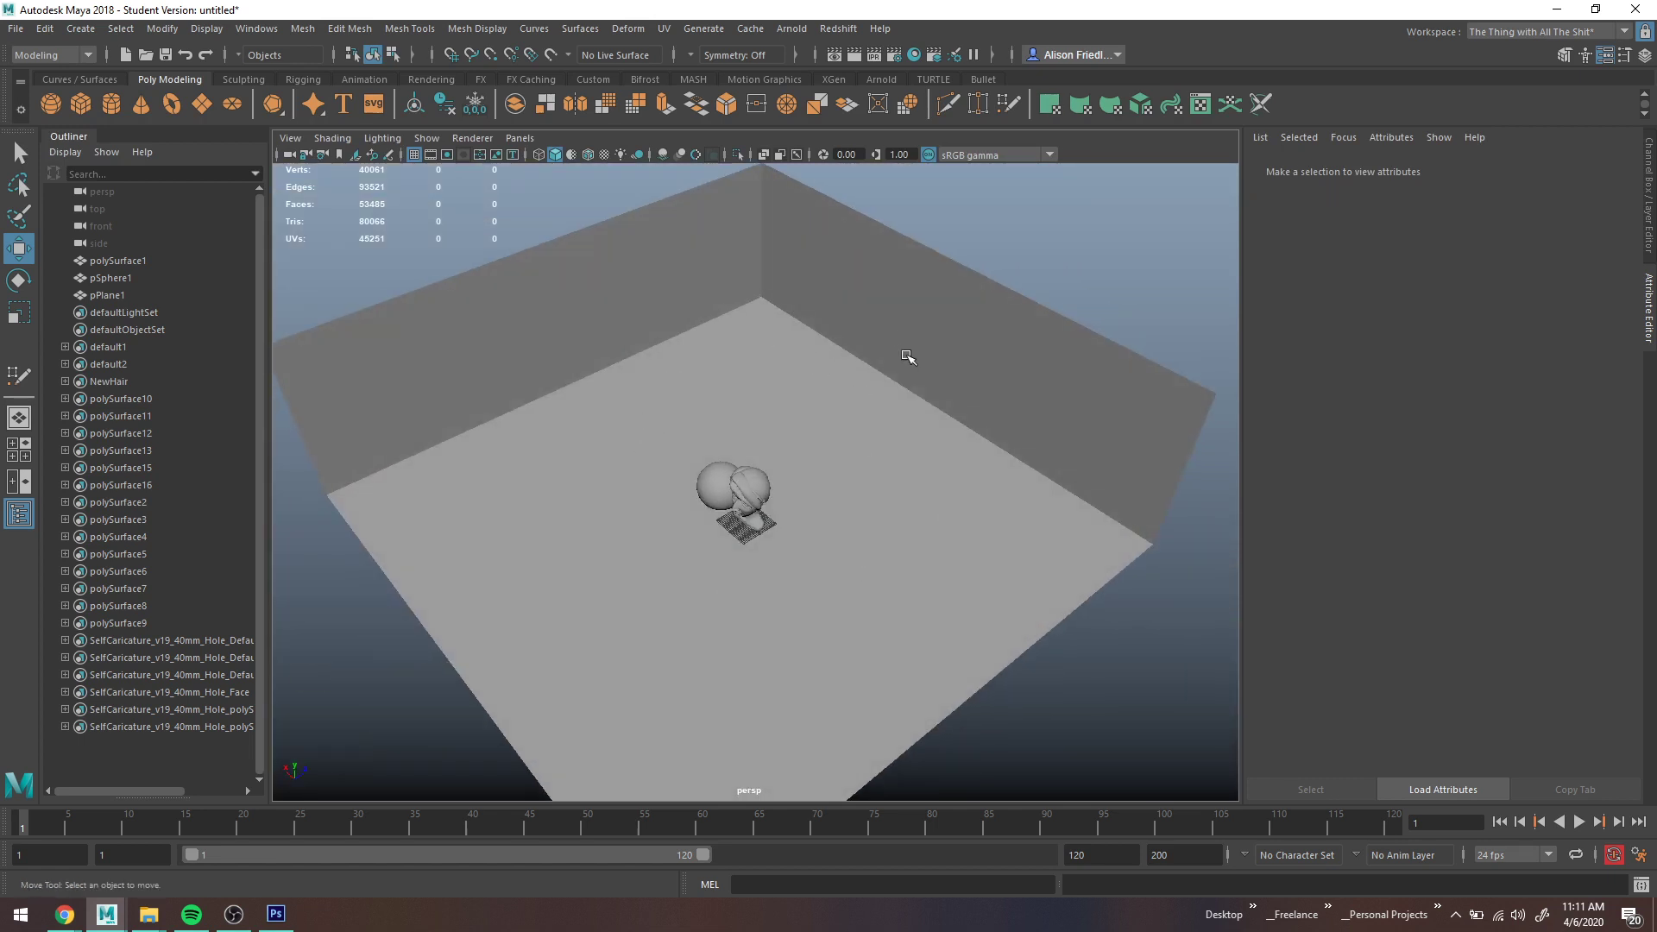
scroll(943, 440, "up", 5)
left_click_drag(943, 440, 973, 559, "alt")
scroll(999, 510, "up", 4)
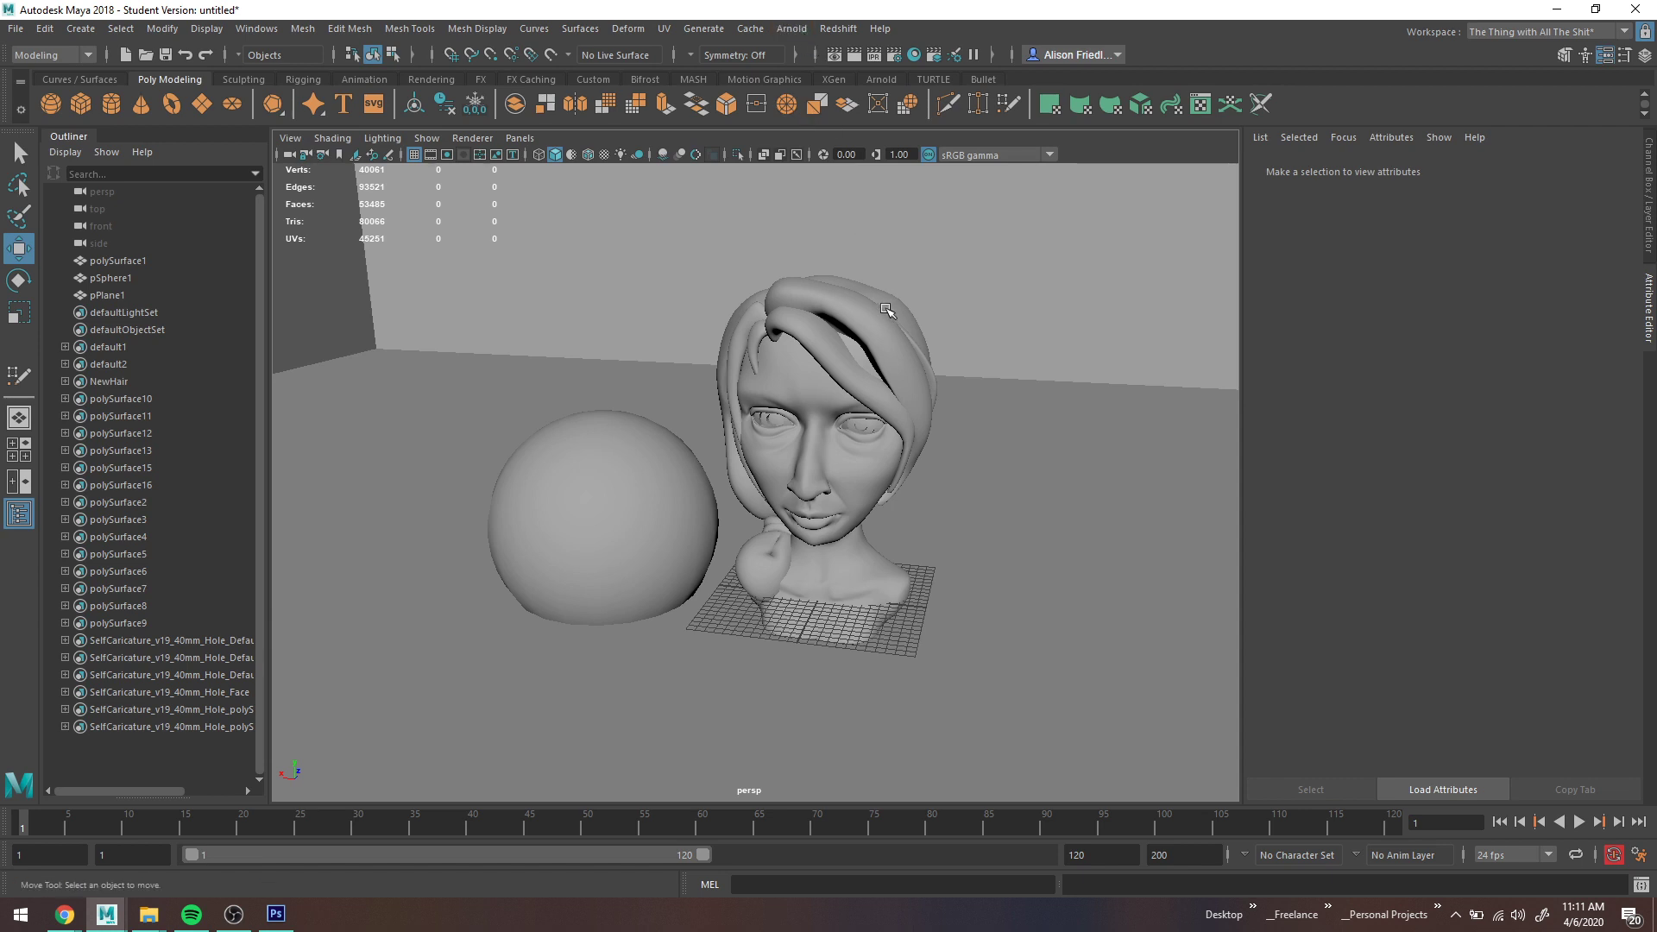
left_click_drag(887, 311, 899, 316, "alt")
Step: Add an Arnold Physical Sky light (aiPhysicalSky2: turbidity 3, elevation 45, azimuth 90)
left_click(791, 29)
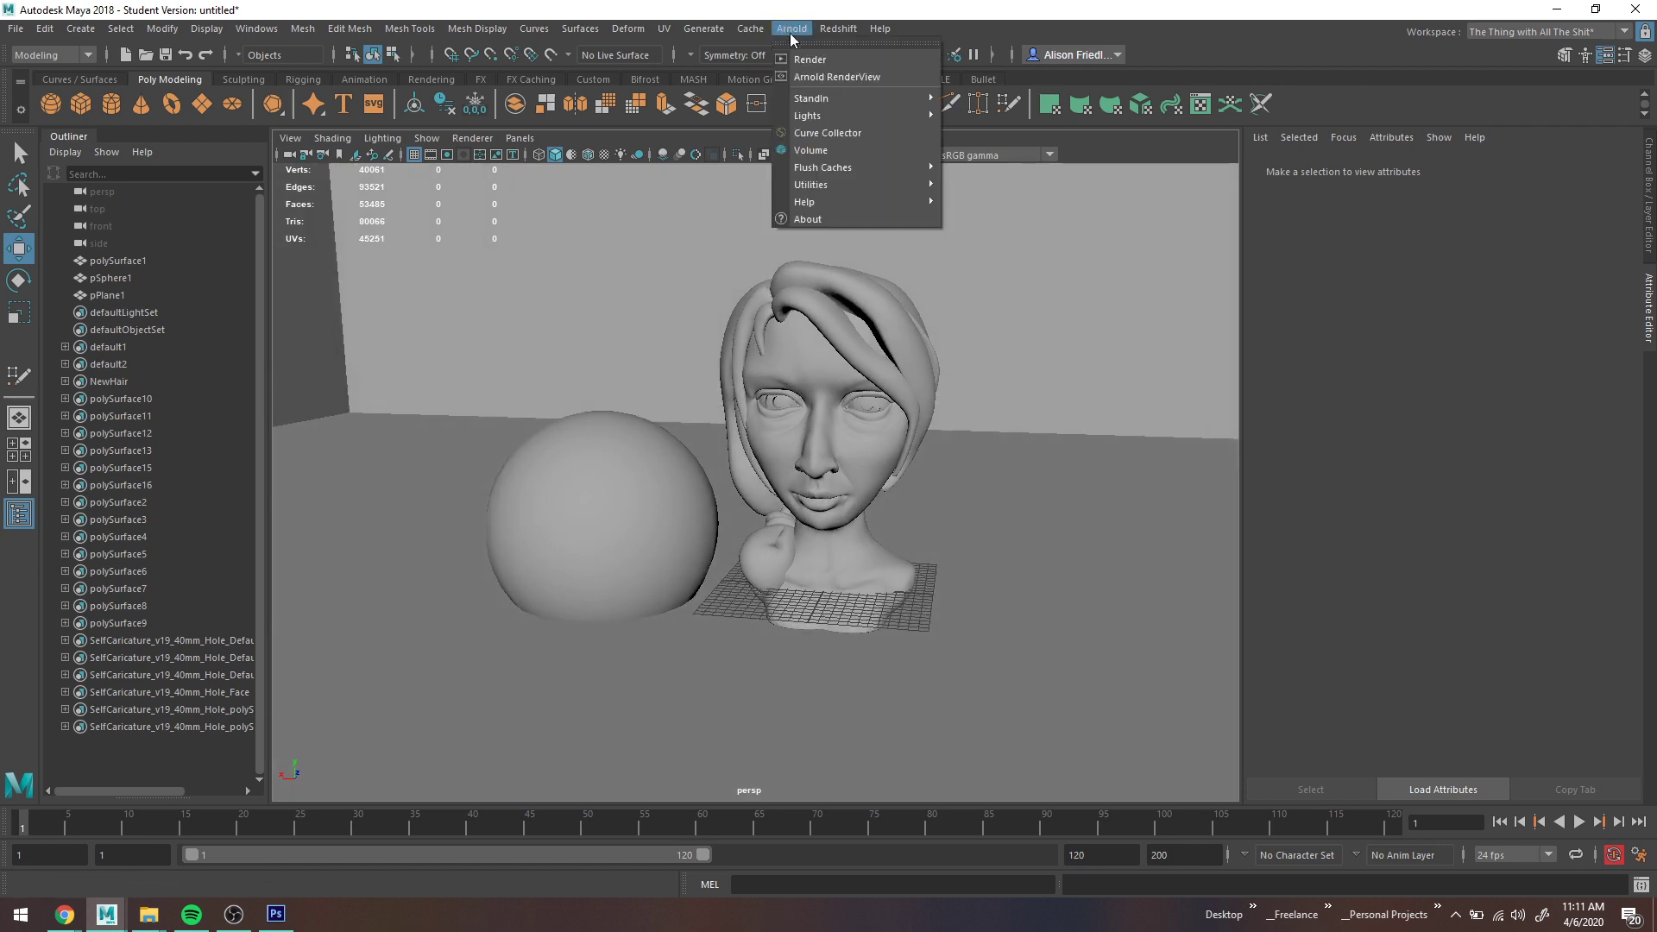
mouse_move(867, 117)
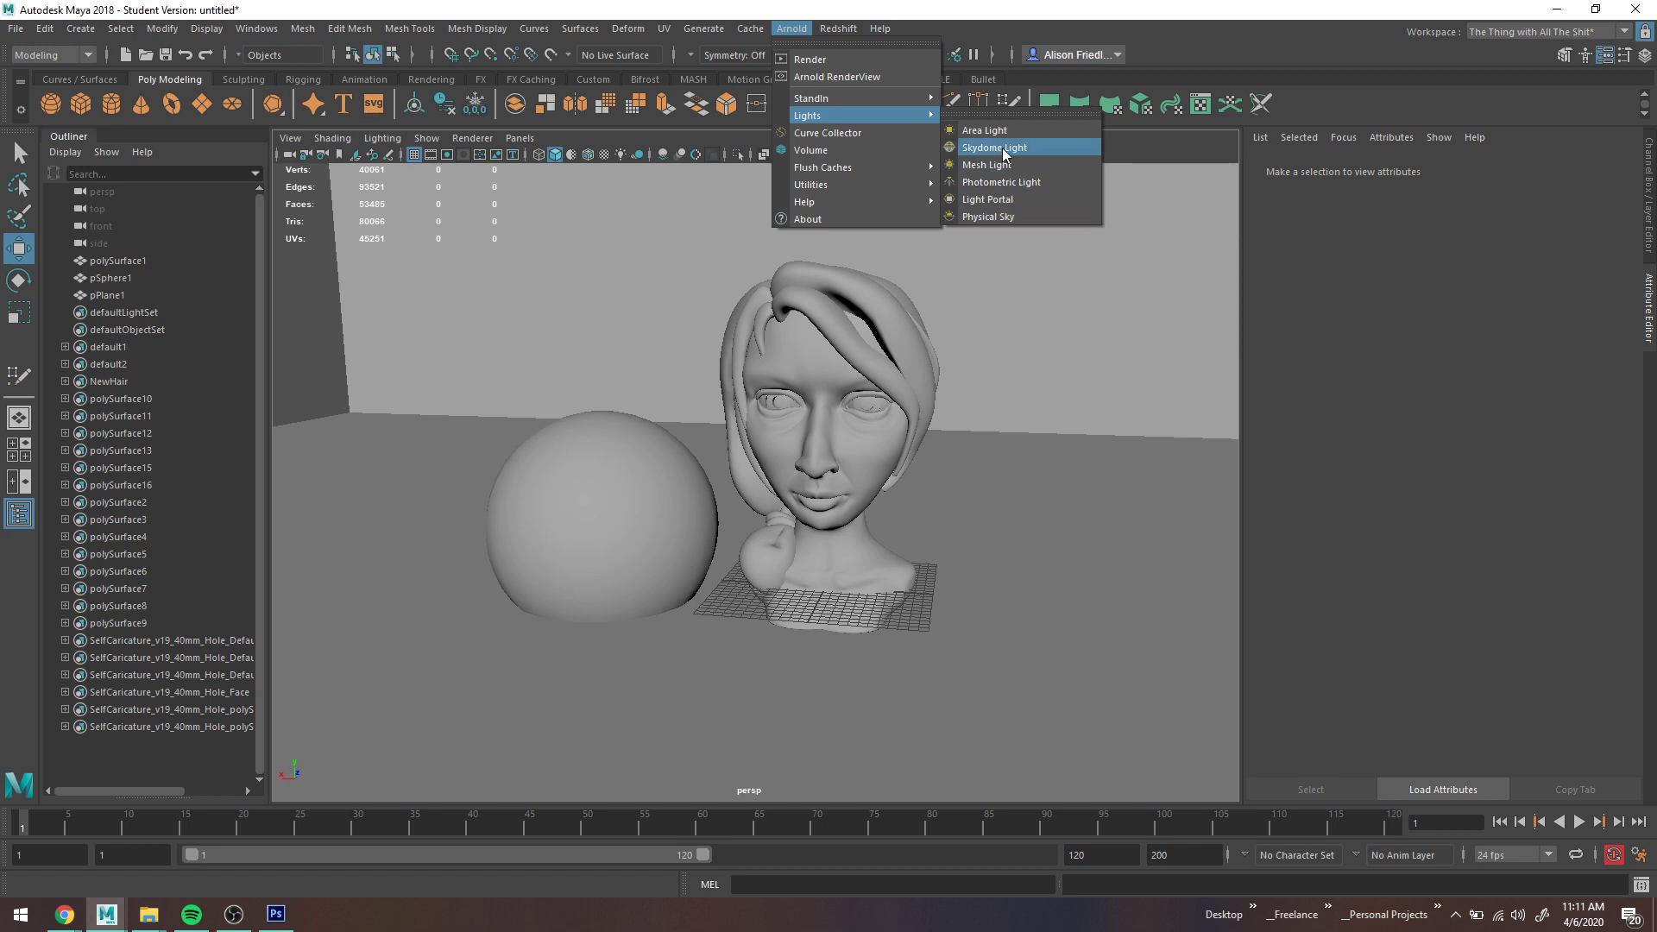
left_click(1003, 214)
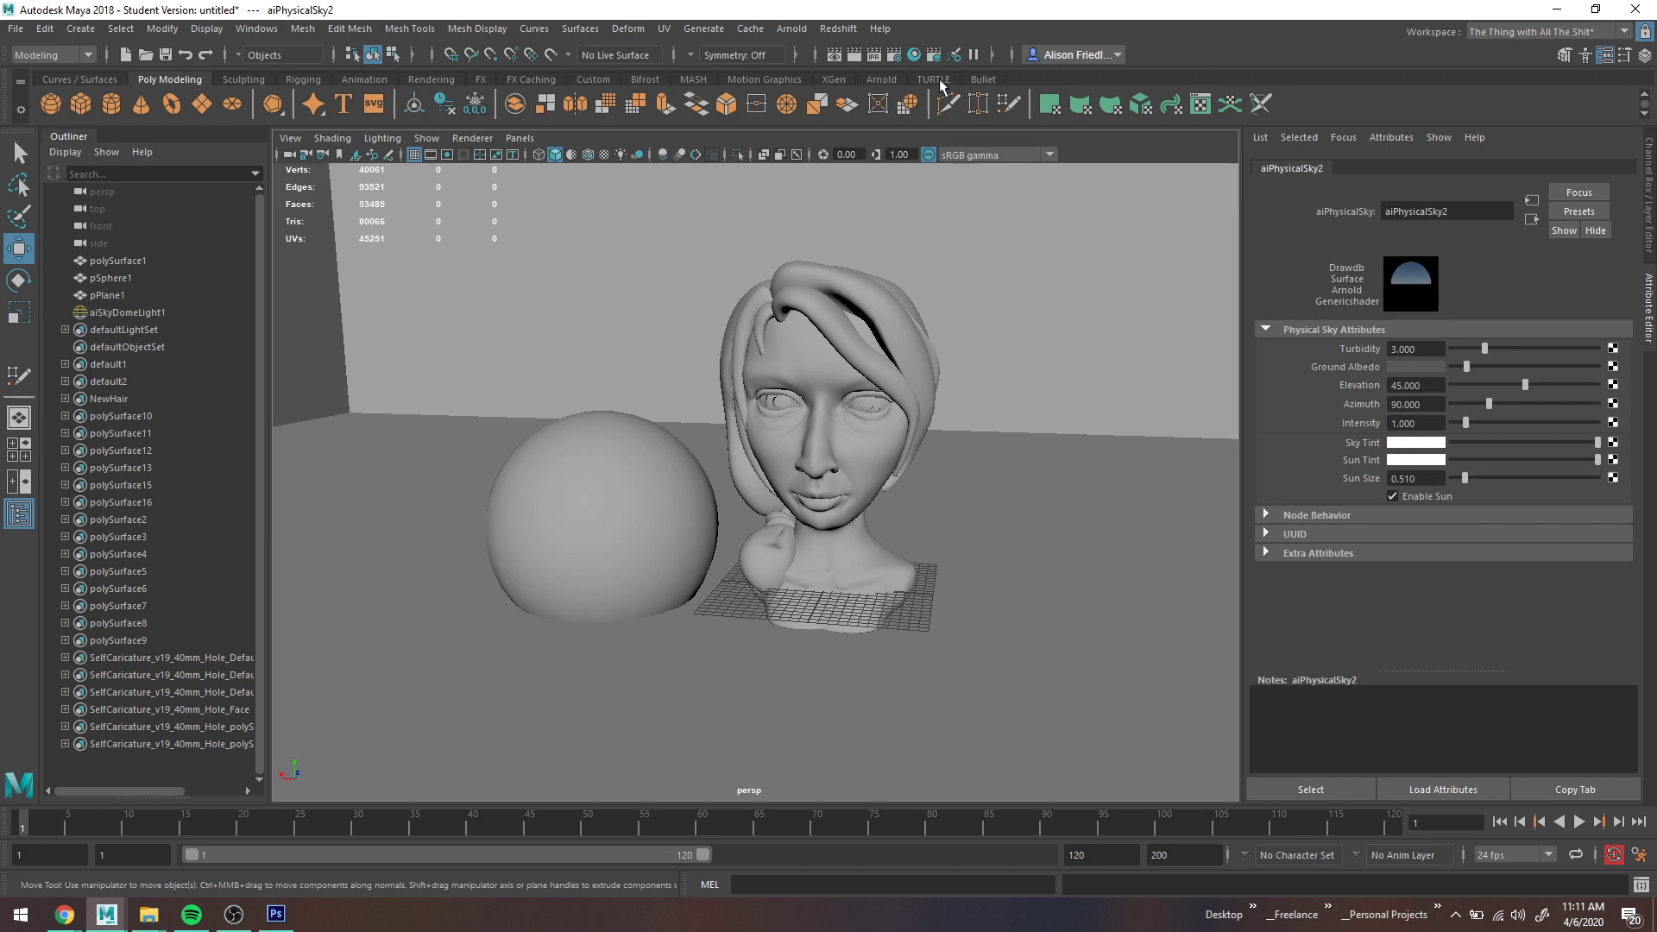
left_click(801, 35)
Step: Render in Arnold RenderView with the sky at azimuth 312.289 and intensity 2.605
left_click(817, 71)
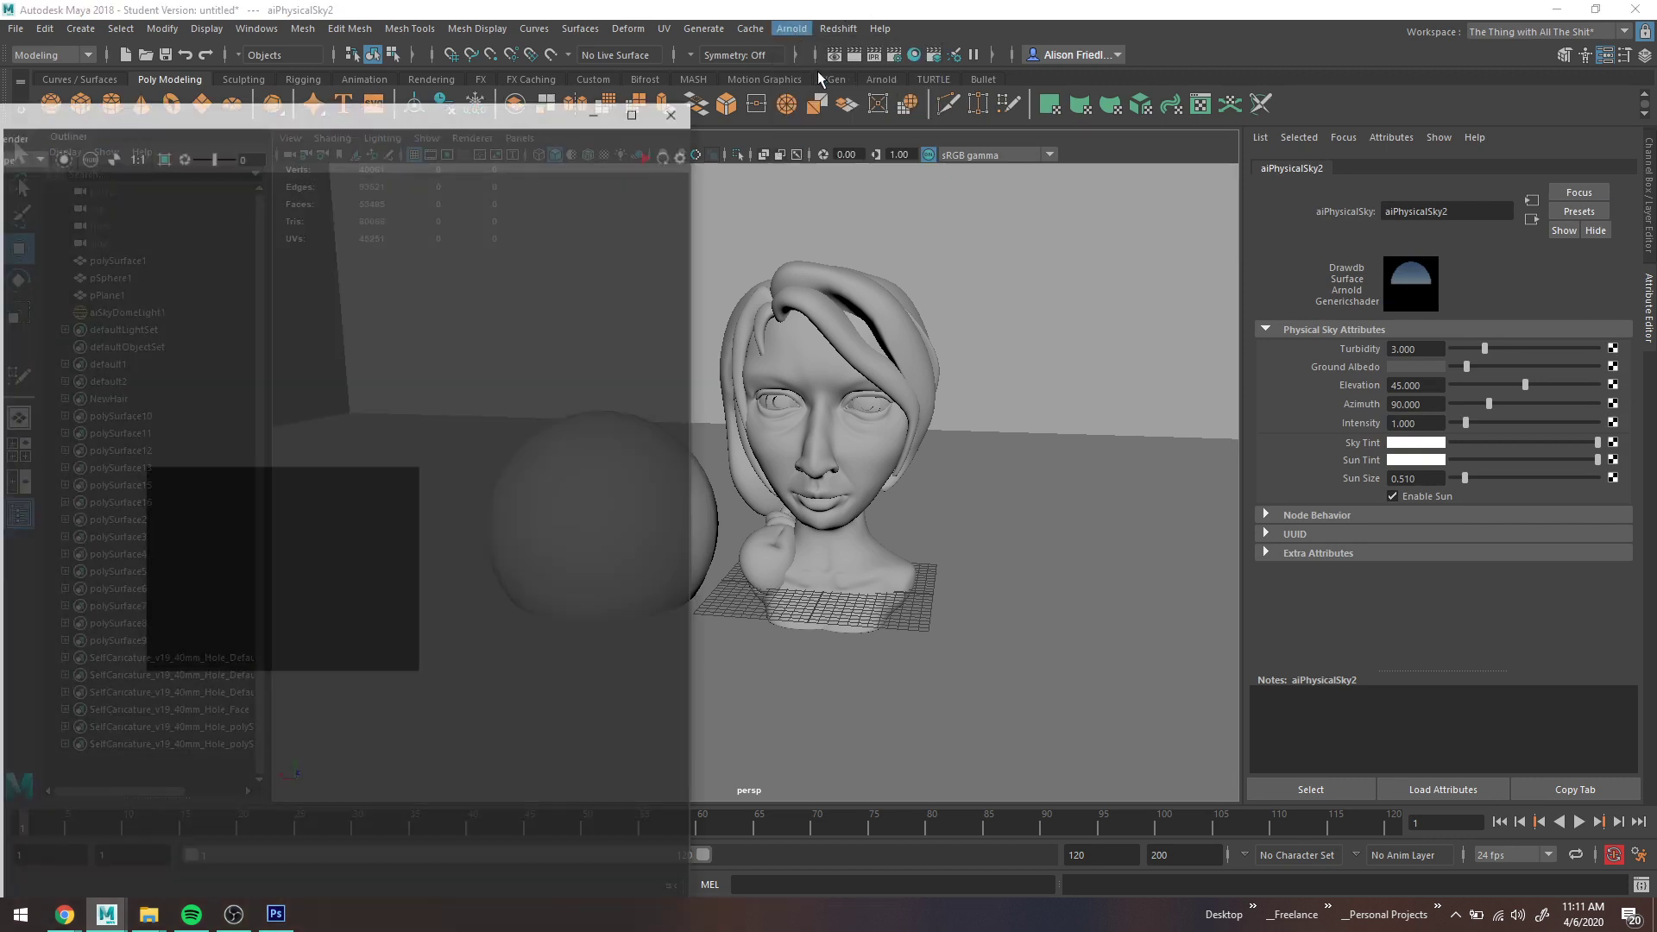
left_click(647, 158)
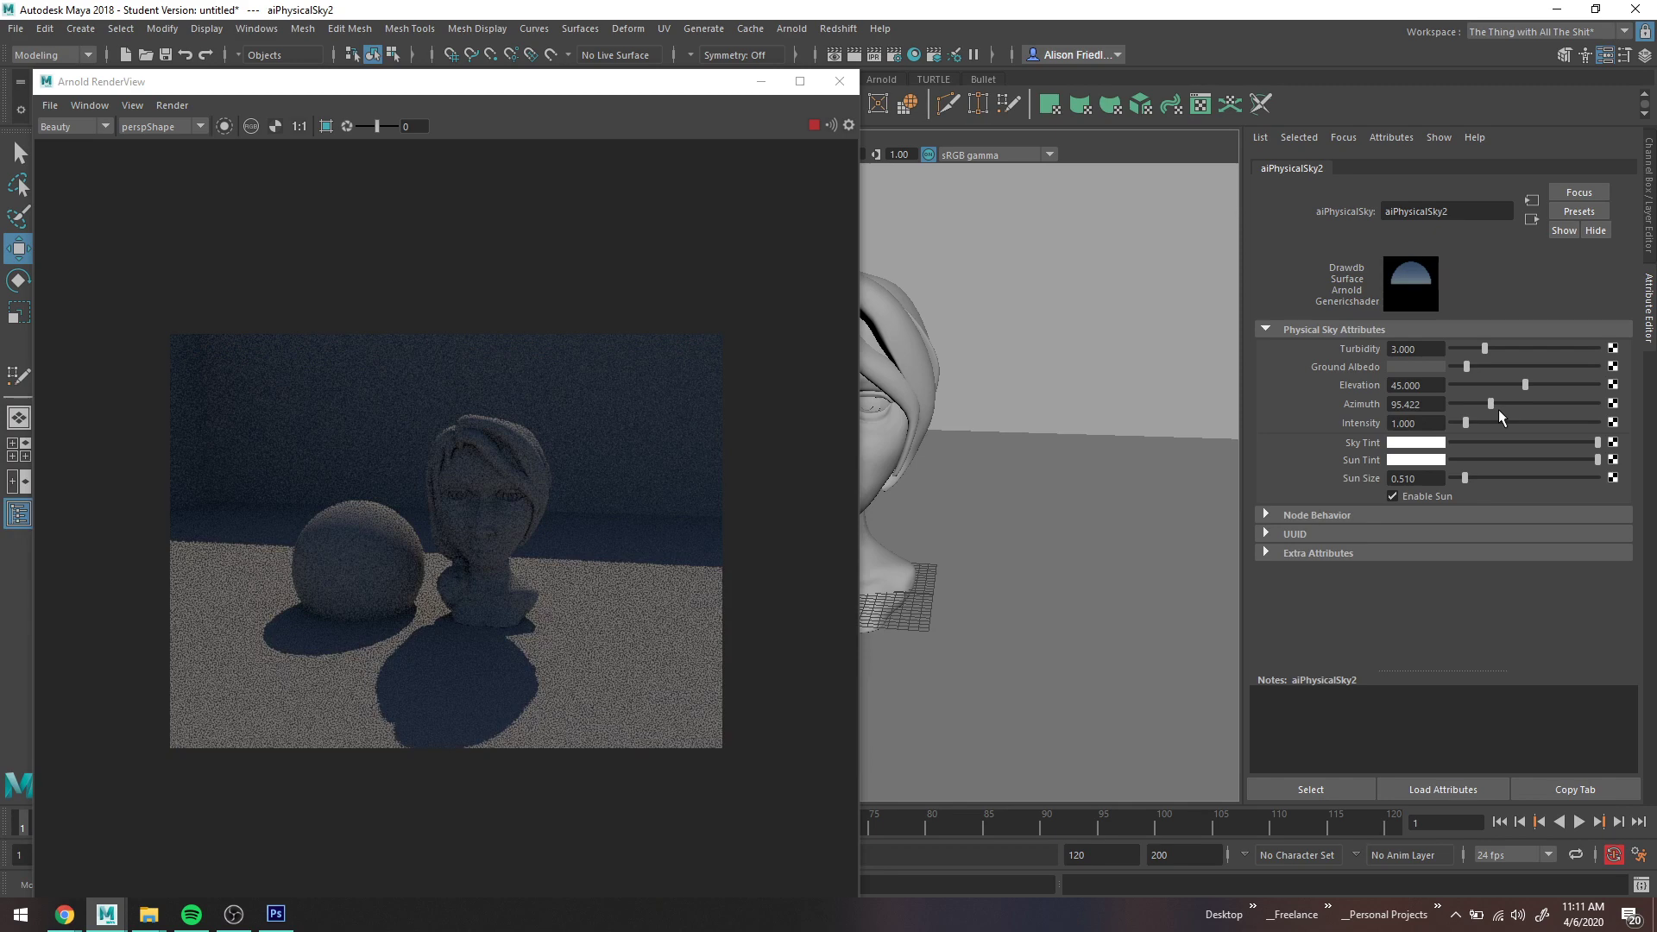
left_click_drag(1499, 410, 1541, 417)
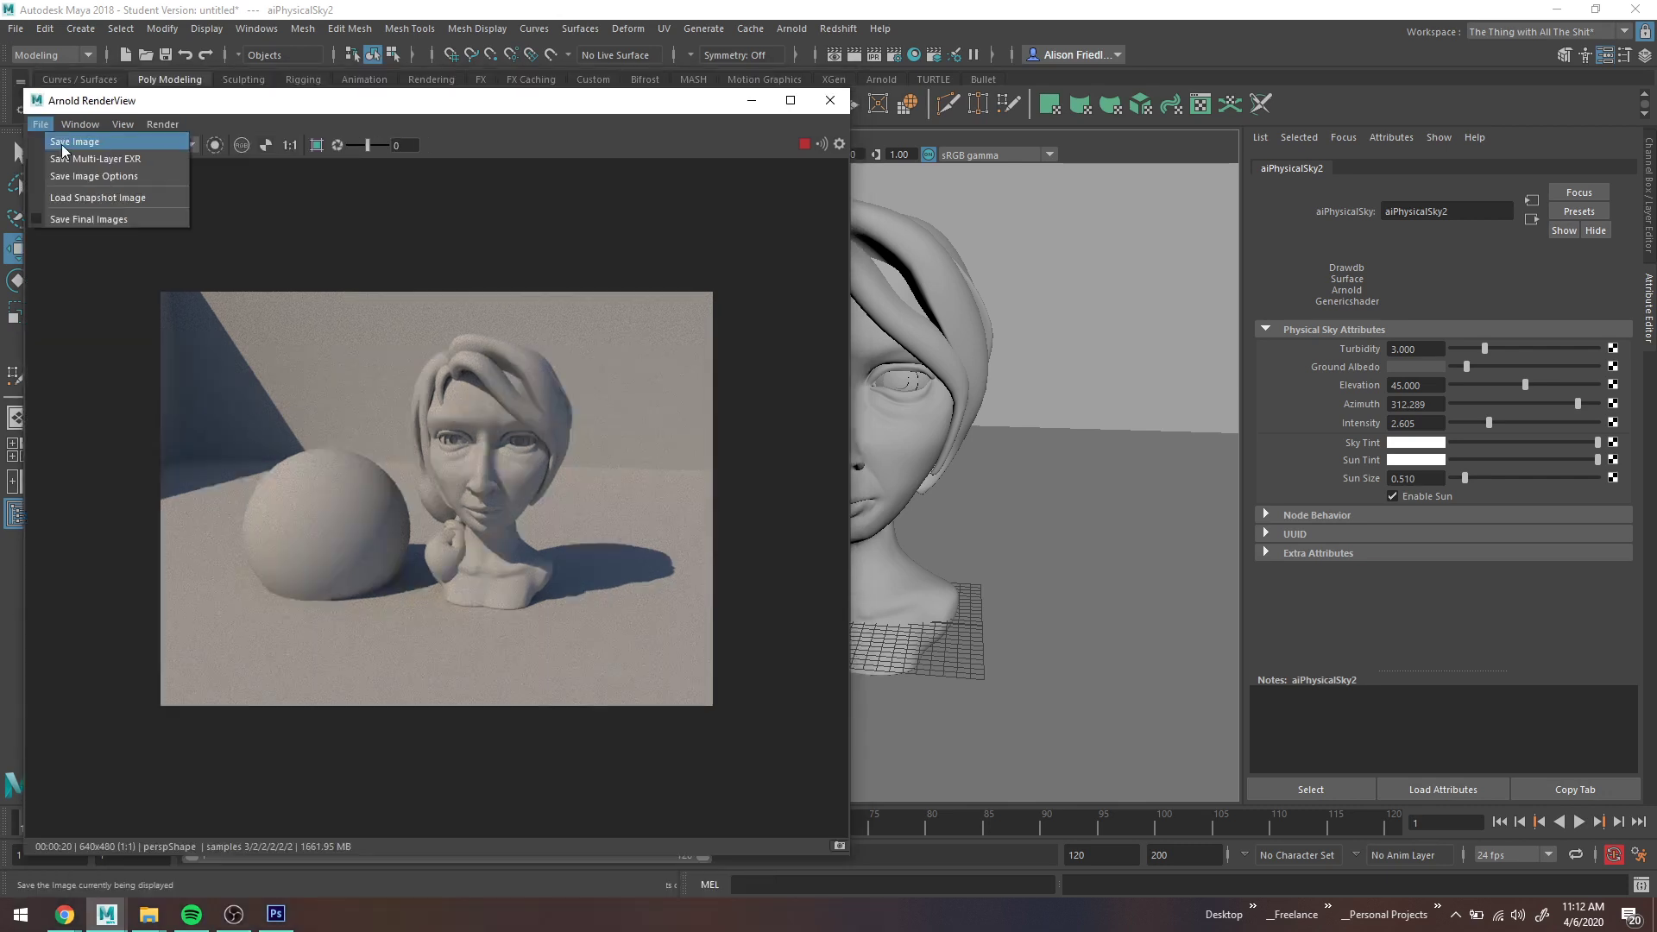
Step: Save the Arnold render image to the Desktop as wireframe_base
left_click(62, 145)
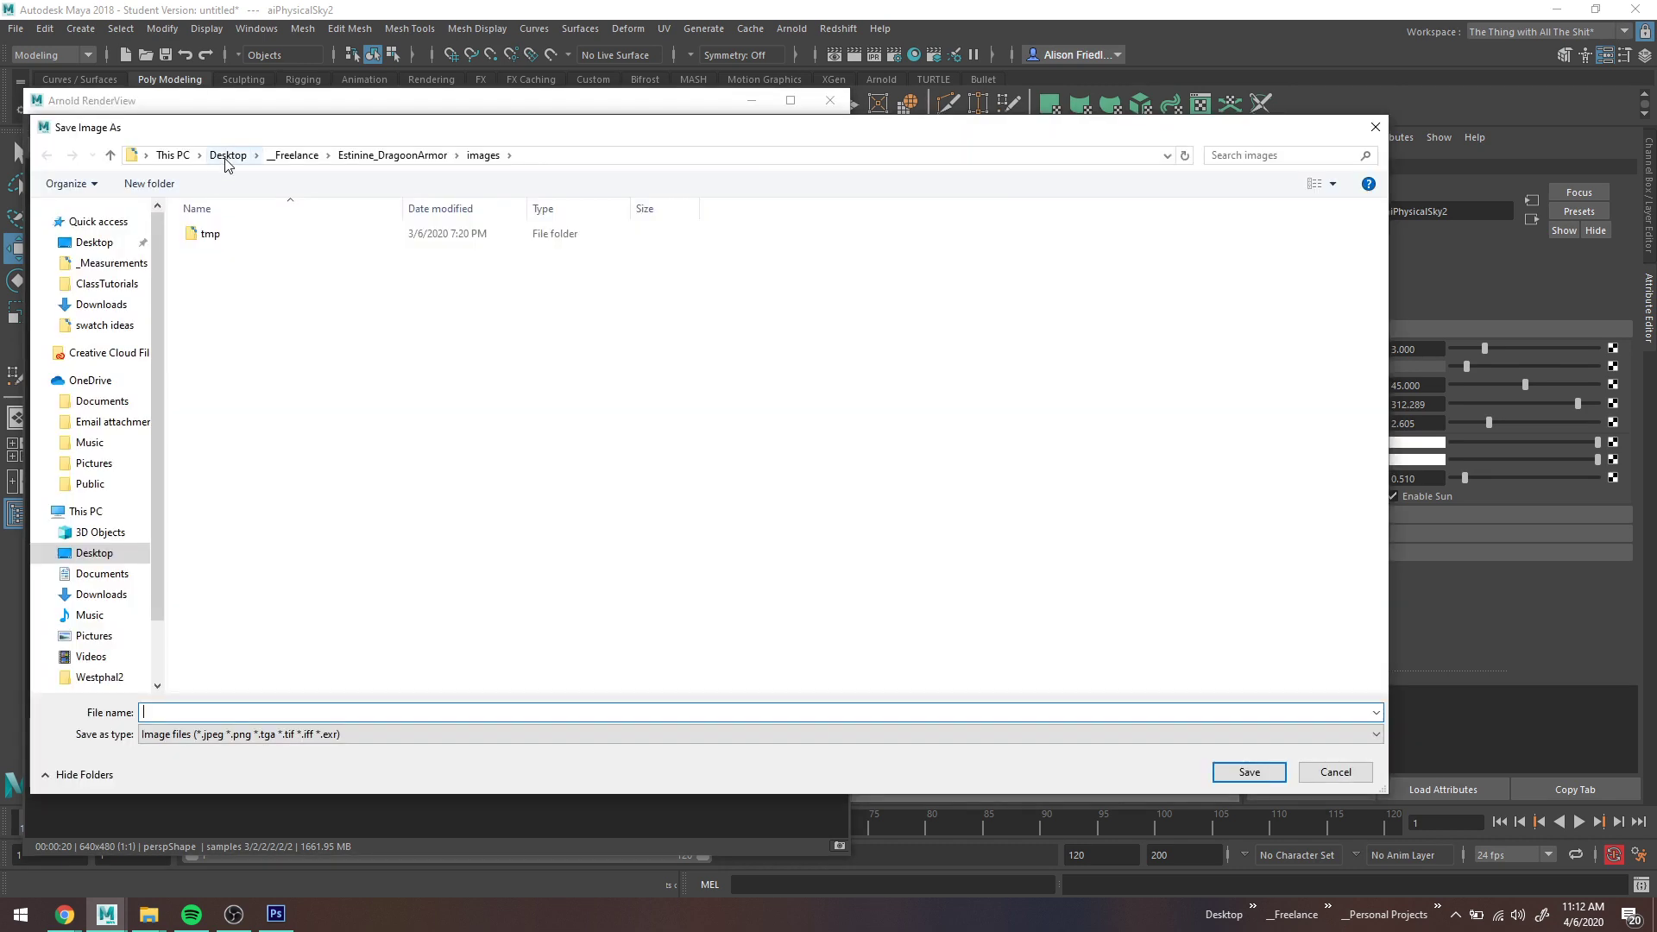
left_click(226, 160)
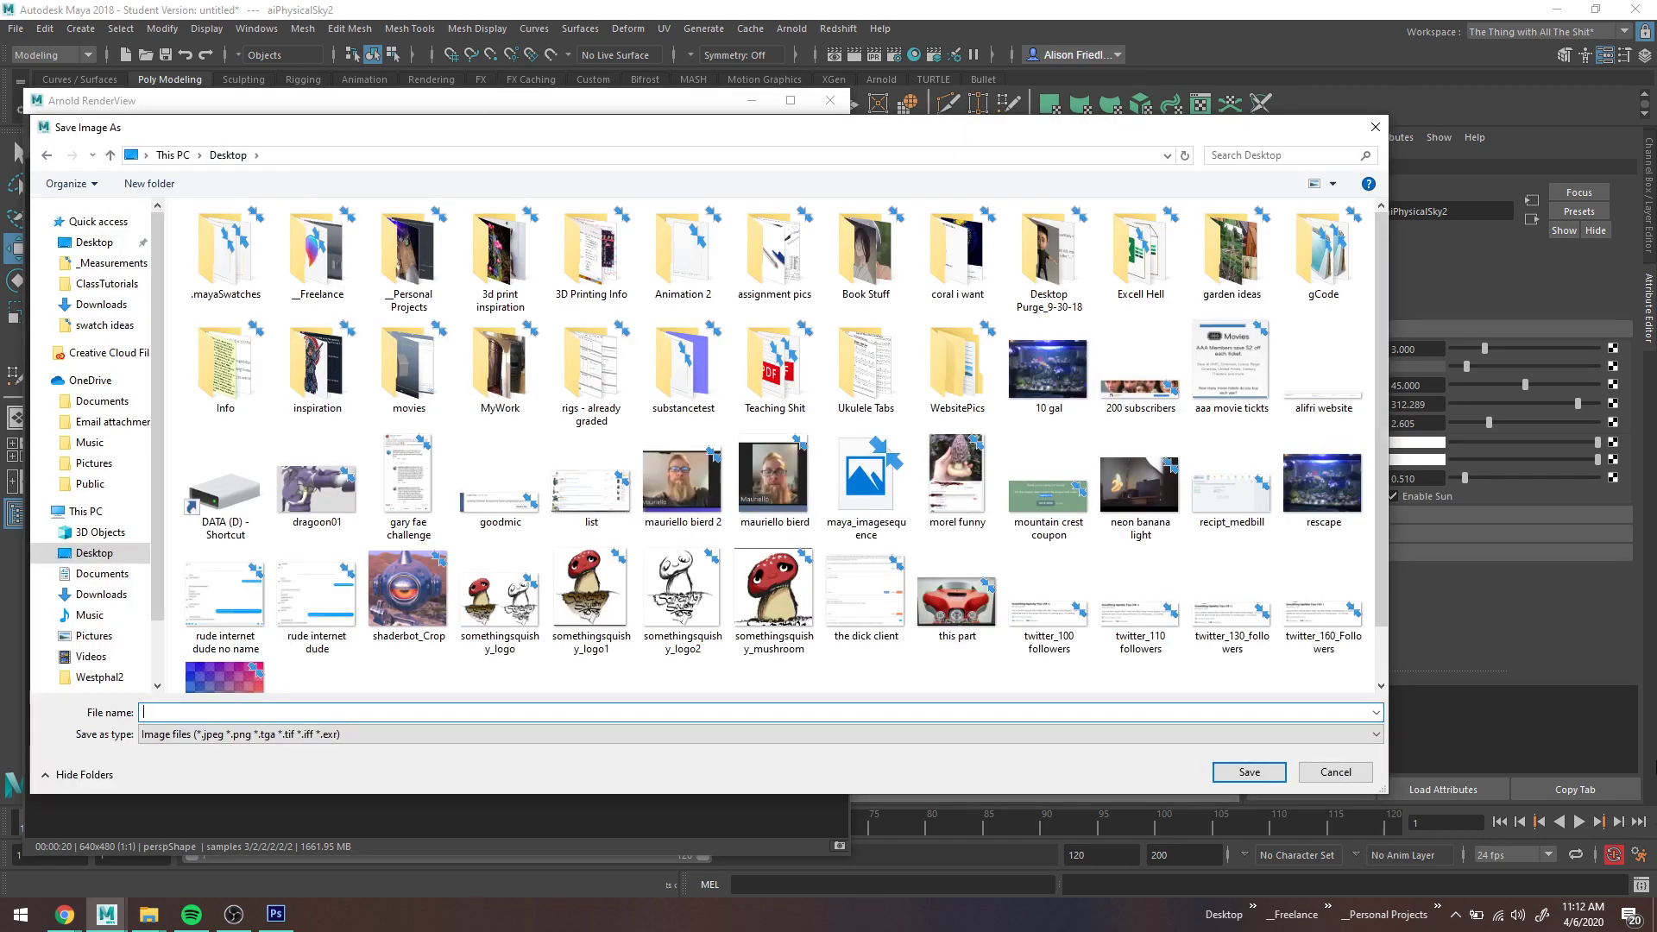
type("wireframe_base")
key("Return")
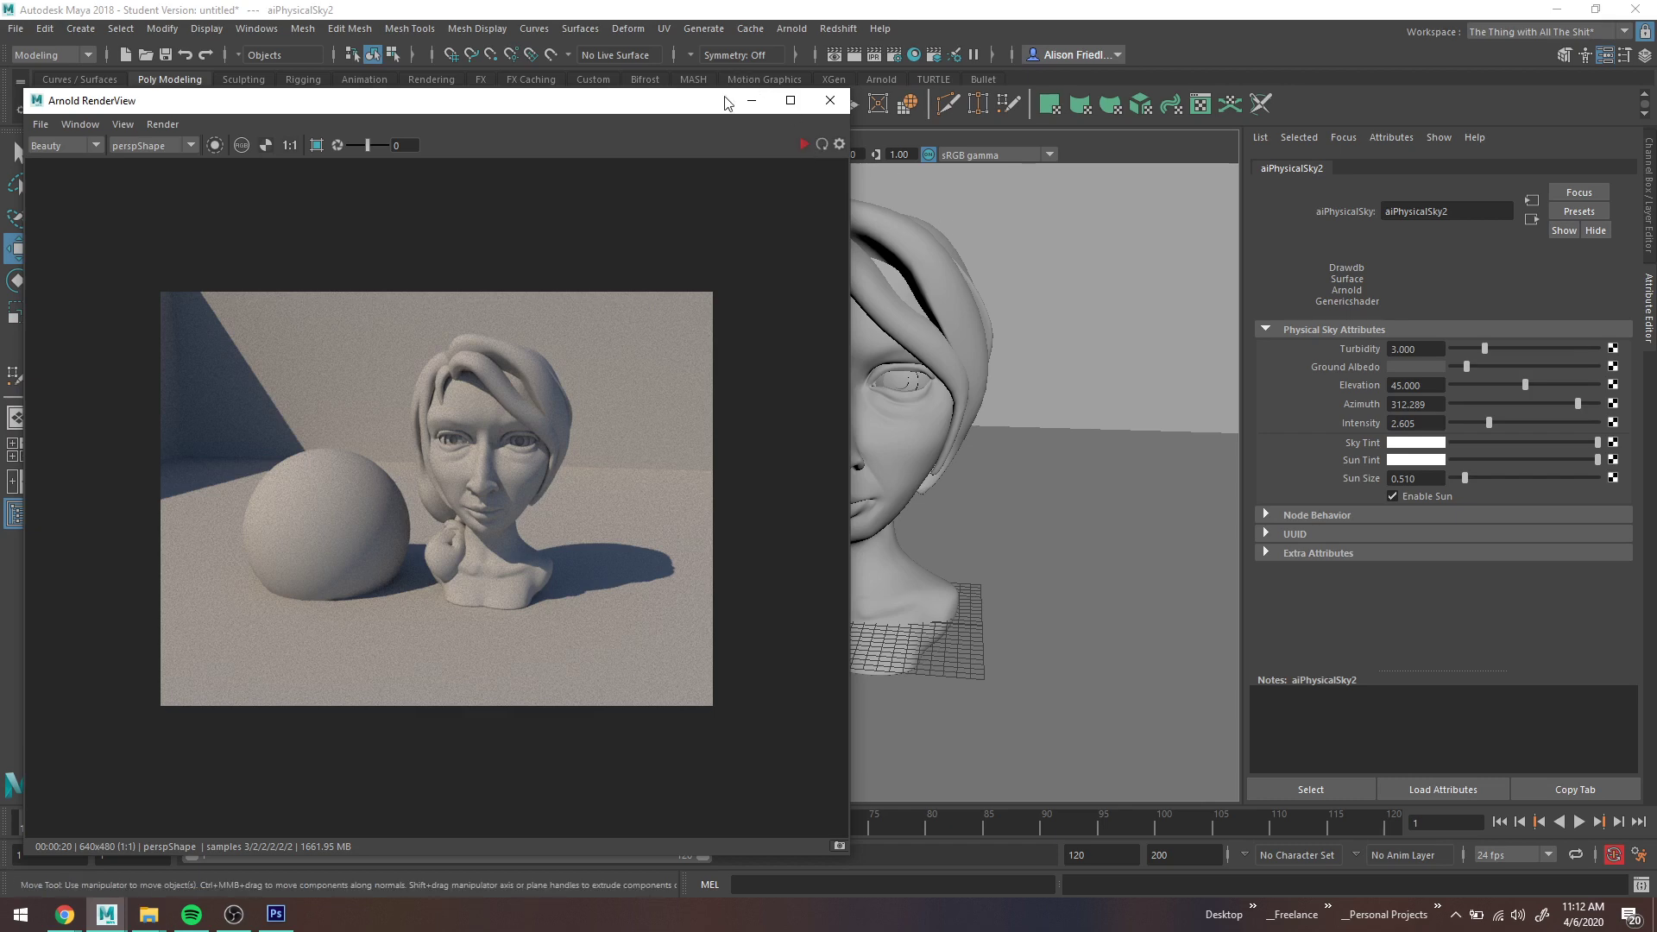
Step: Minimize the RenderView and hide the backdrop plane pPlane1
left_click(751, 100)
left_click(1121, 414)
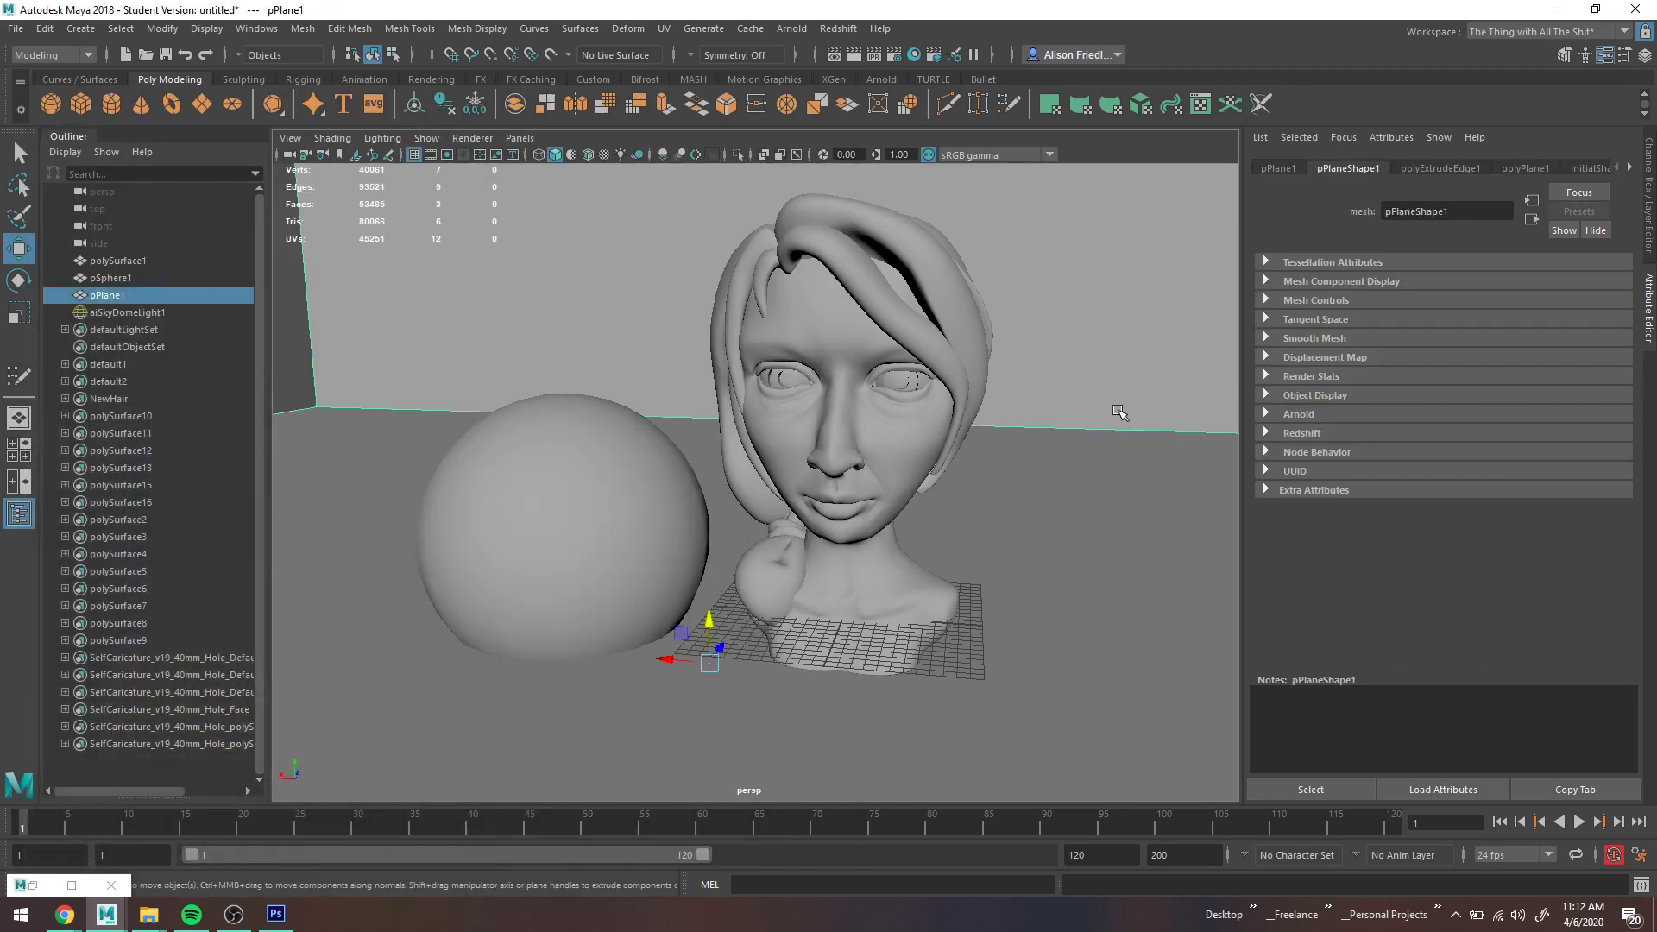
key("ctrl+h")
Step: Assign a new aiWireframe material to the sphere and head, then restore the RenderView
left_click(576, 494)
left_click(966, 384, "shift")
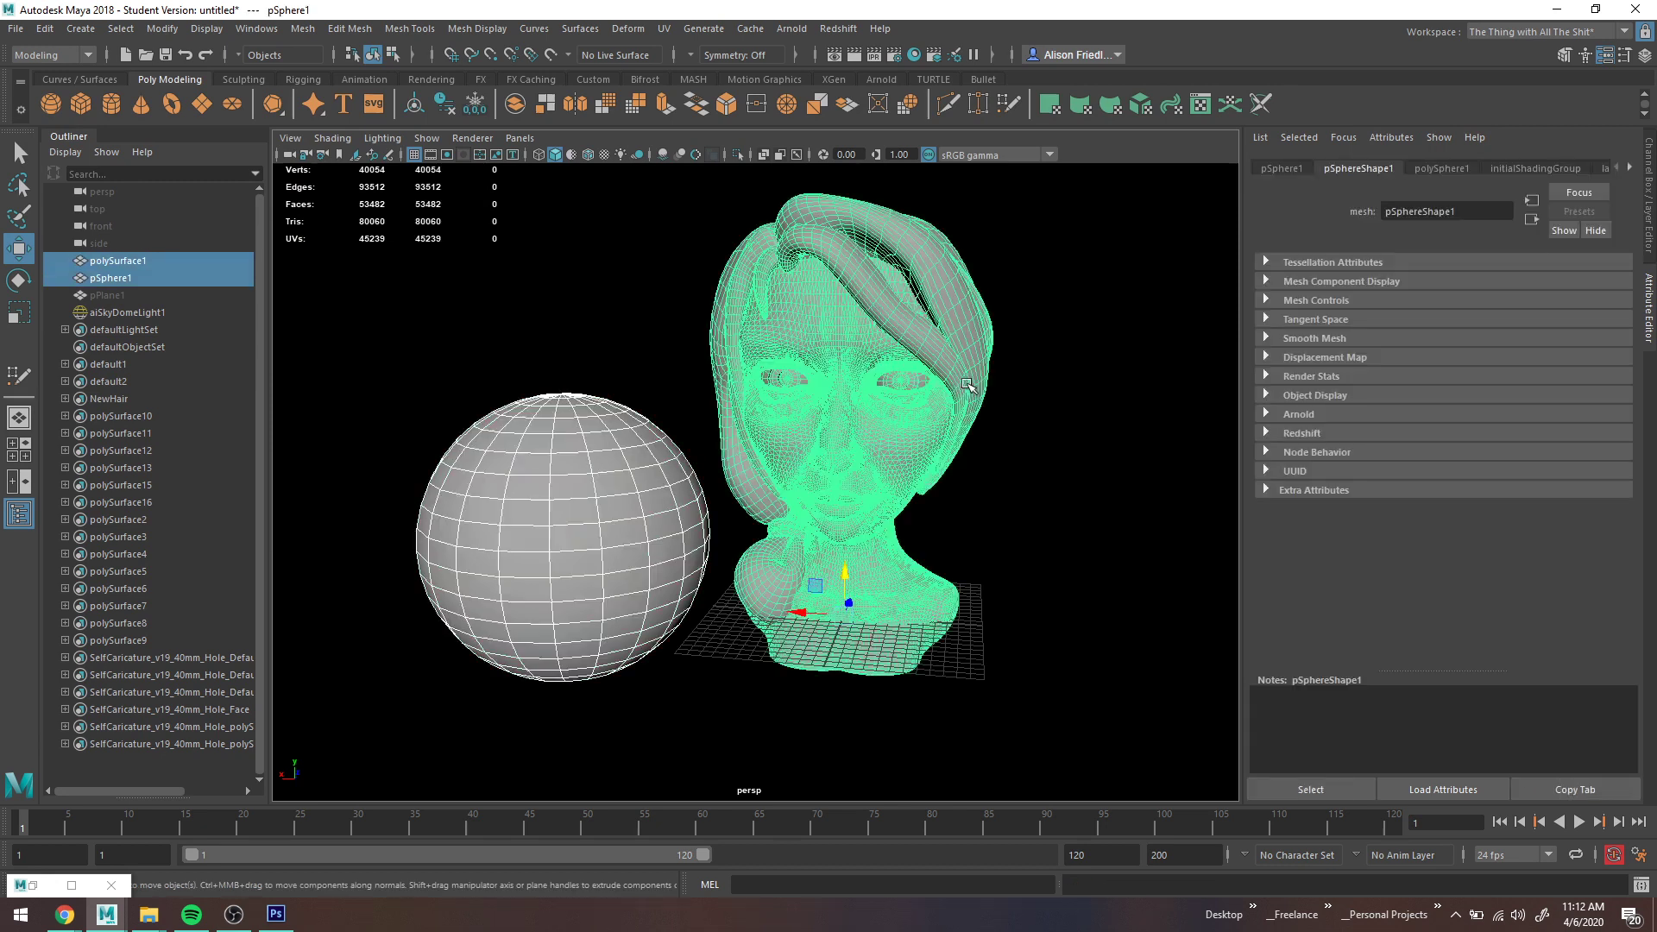
right_click_drag(878, 329, 932, 758)
left_click(1029, 331)
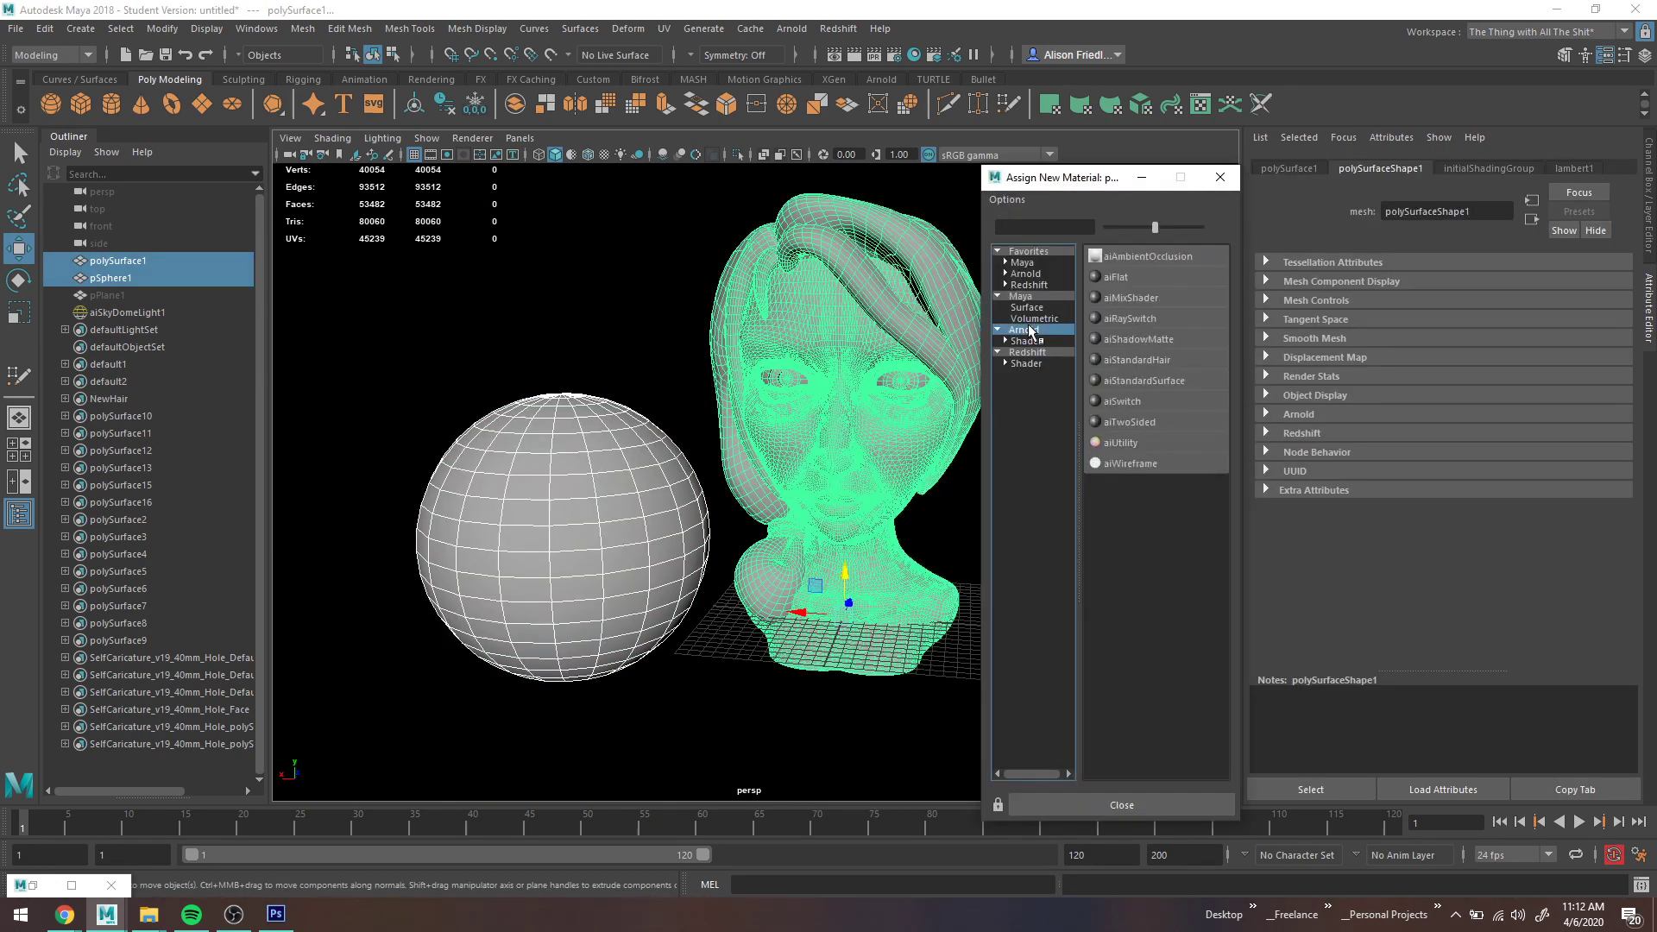
left_click(1116, 466)
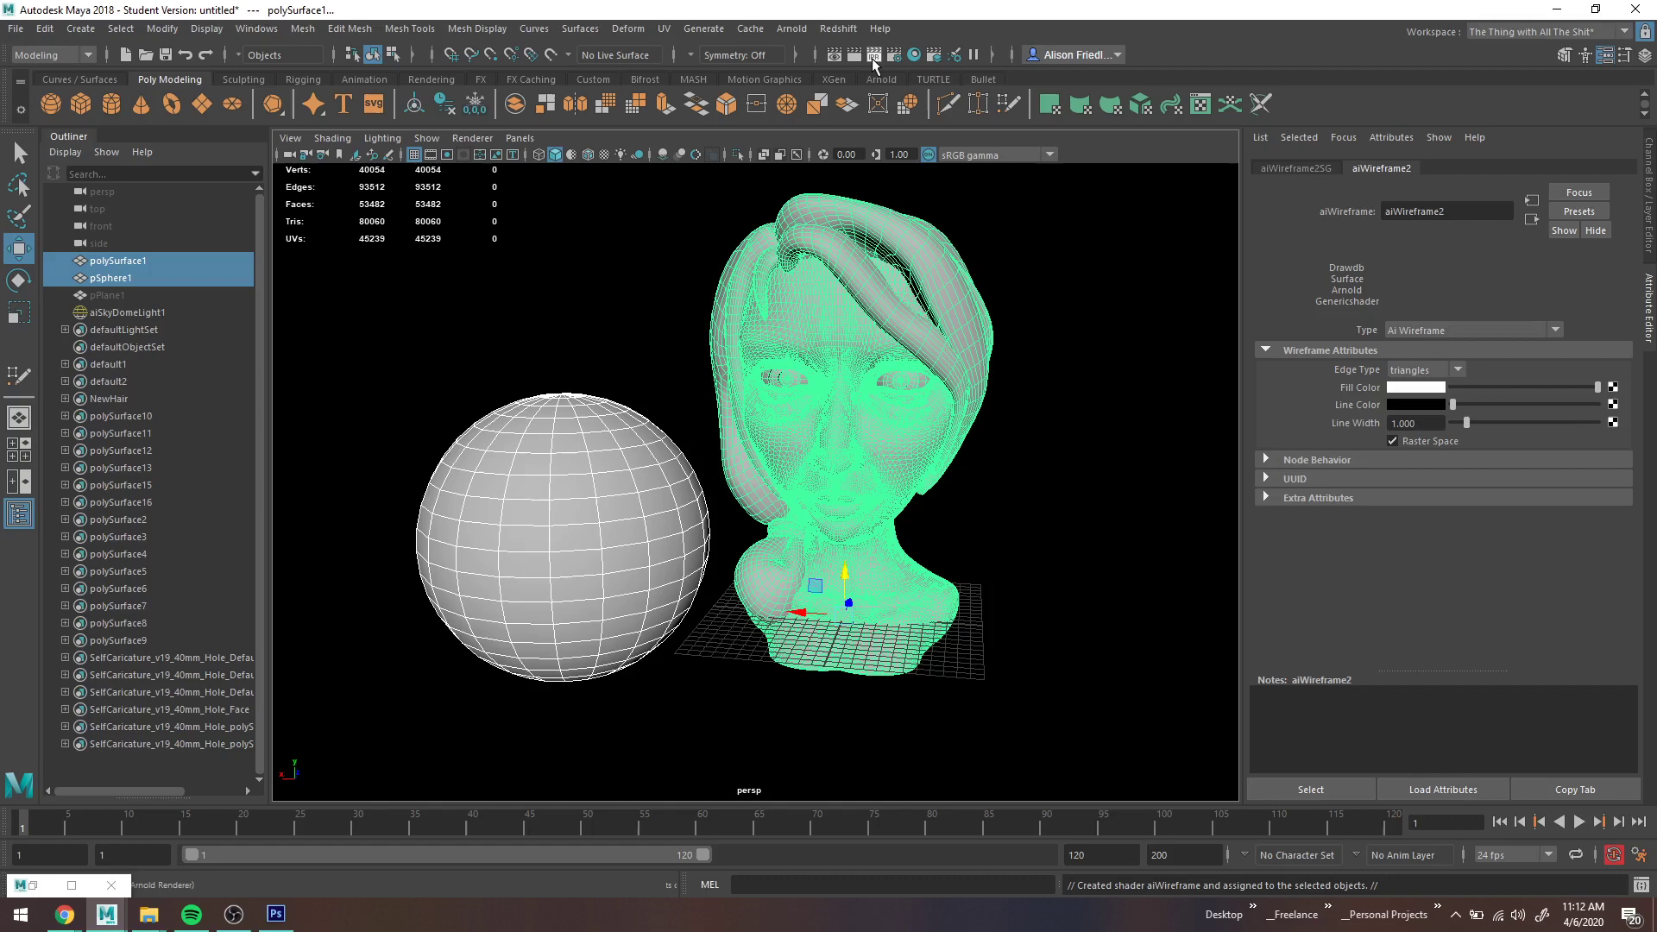
left_click(21, 887)
left_click(32, 885)
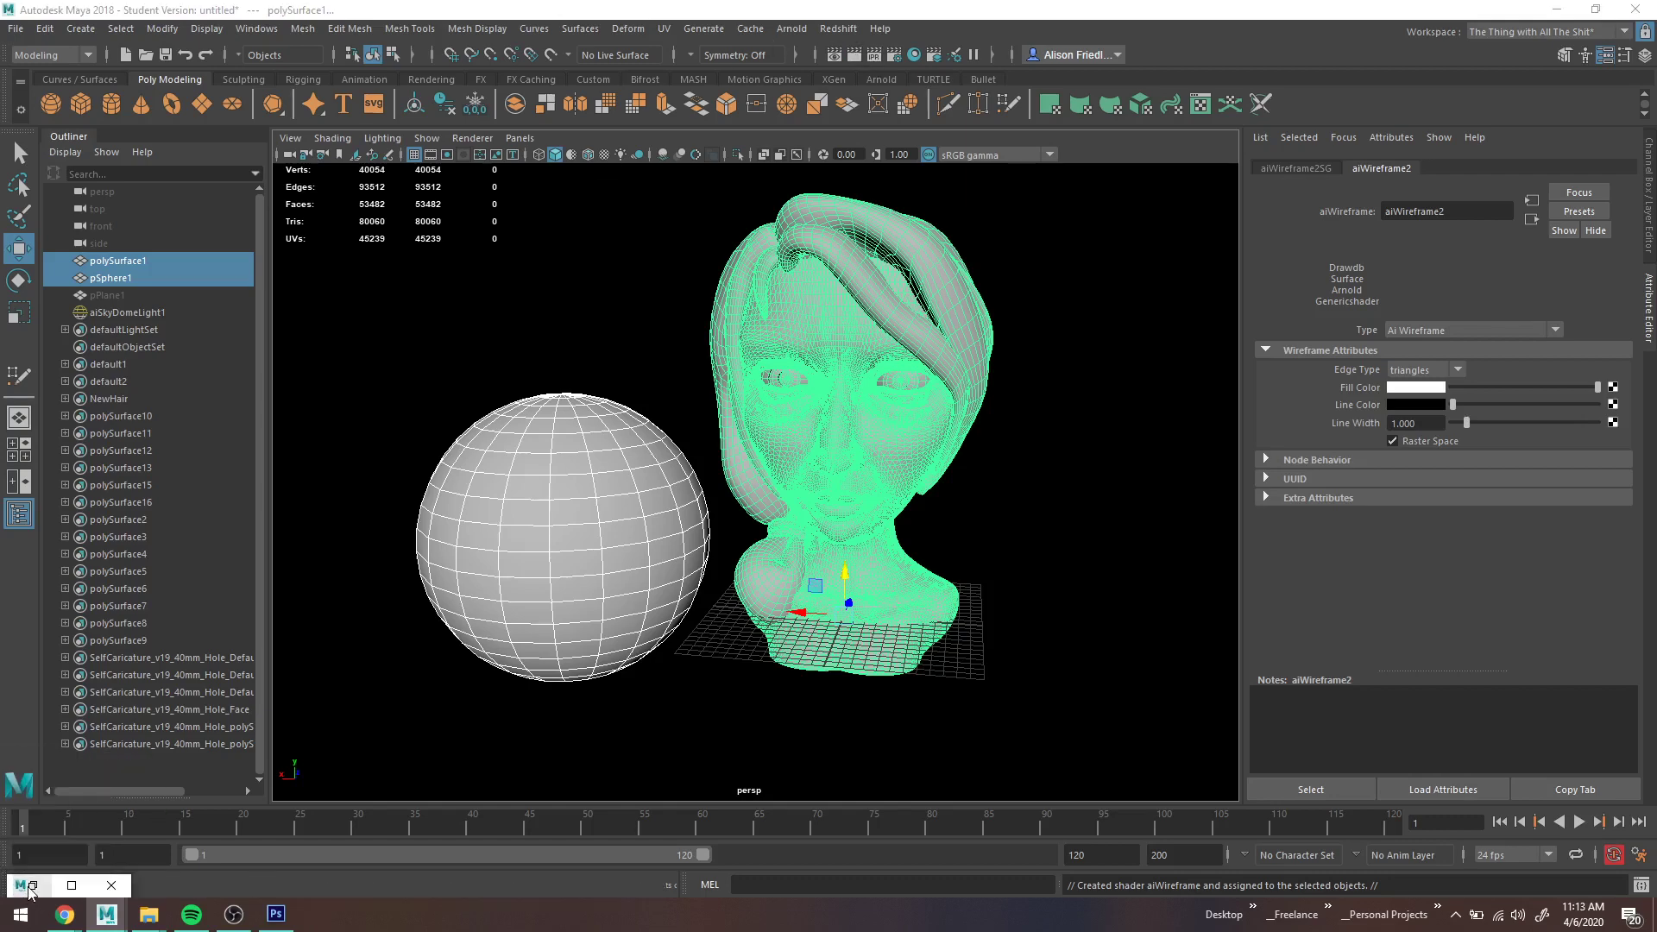
Step: Start the IPR live render and hide the sky dome light aiSkyDomeLight1
left_click(805, 145)
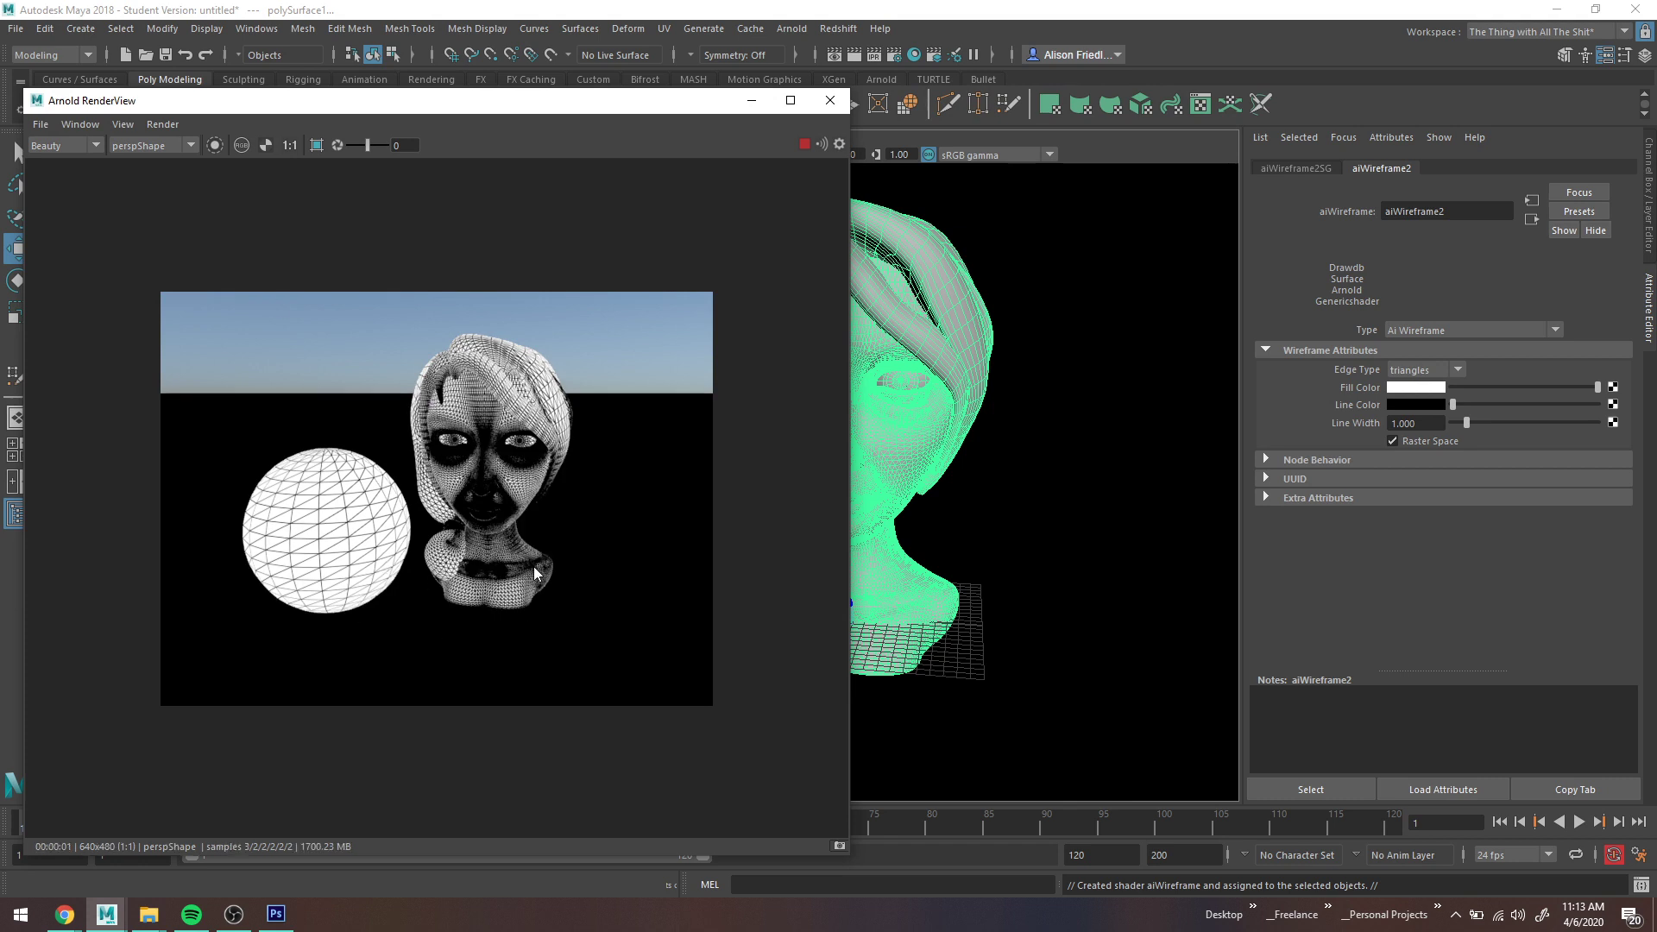
left_click_drag(346, 105, 551, 101)
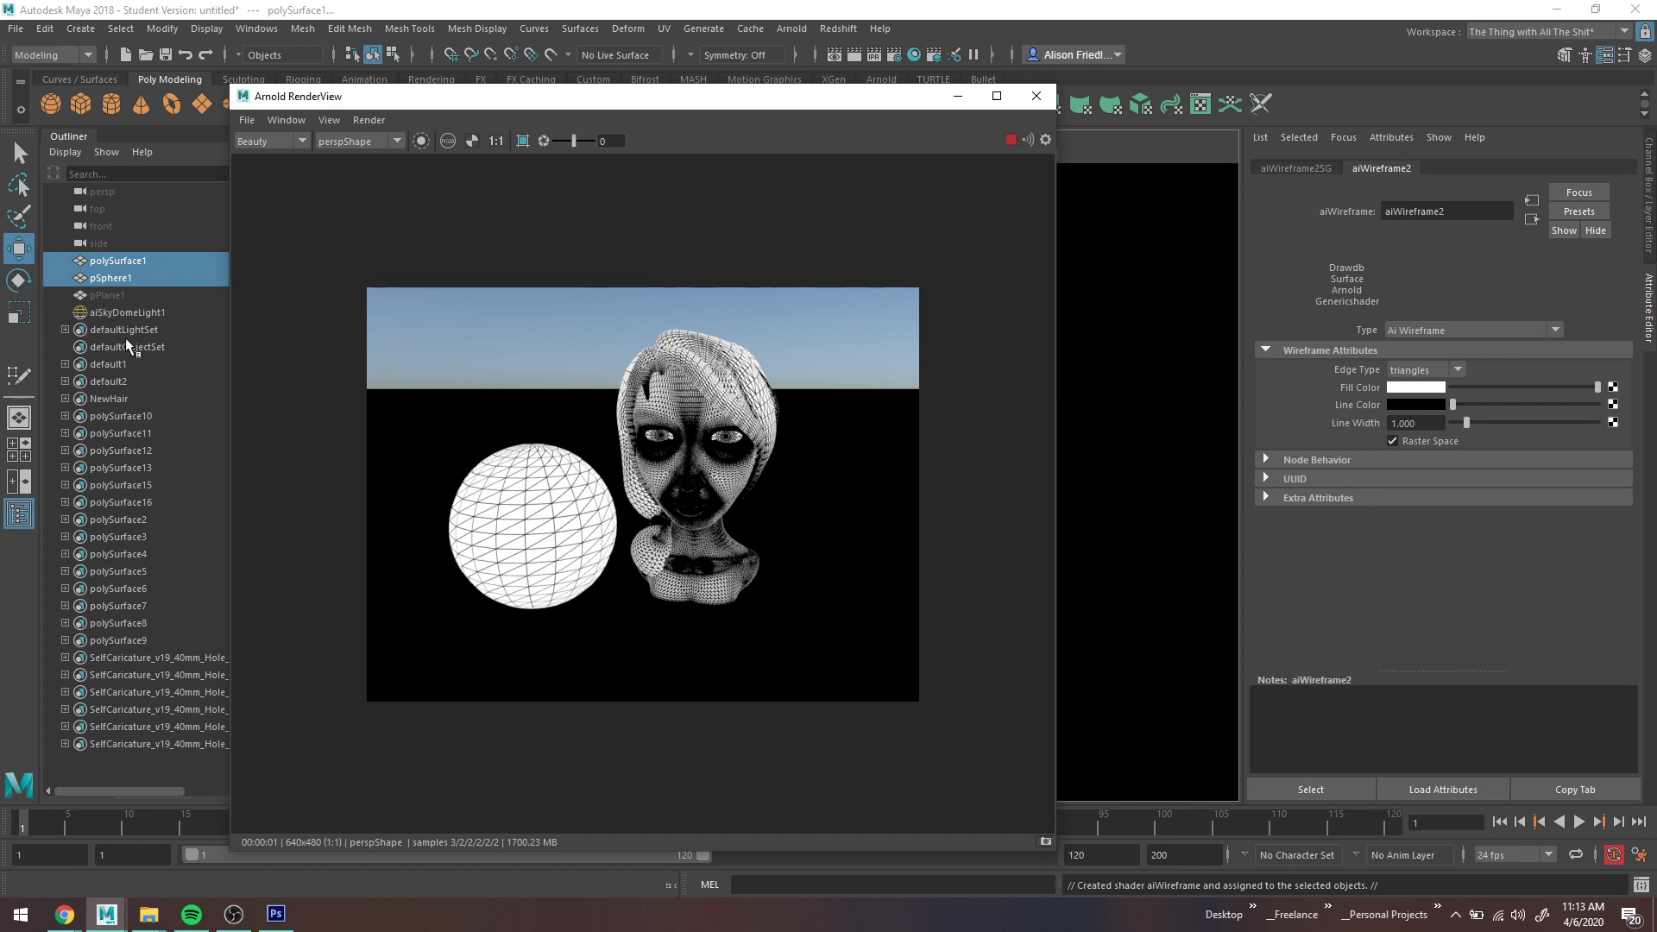
left_click(129, 311)
key("ctrl+h")
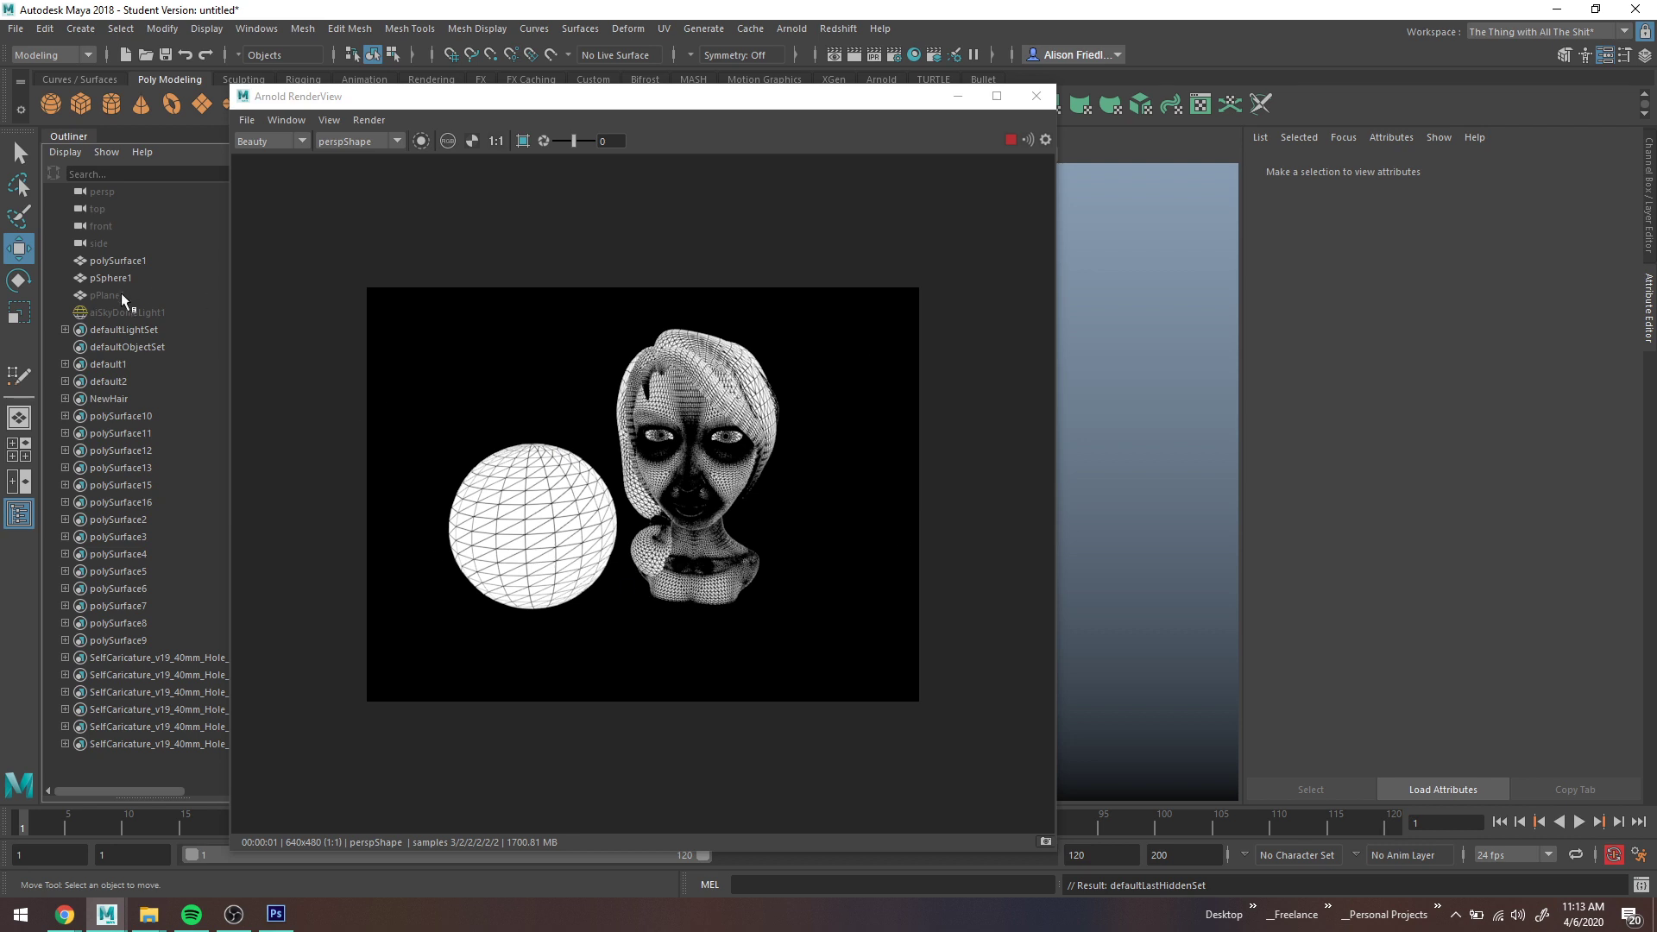
Step: Check the render's alpha channel, then return to the colour view
left_click(448, 143)
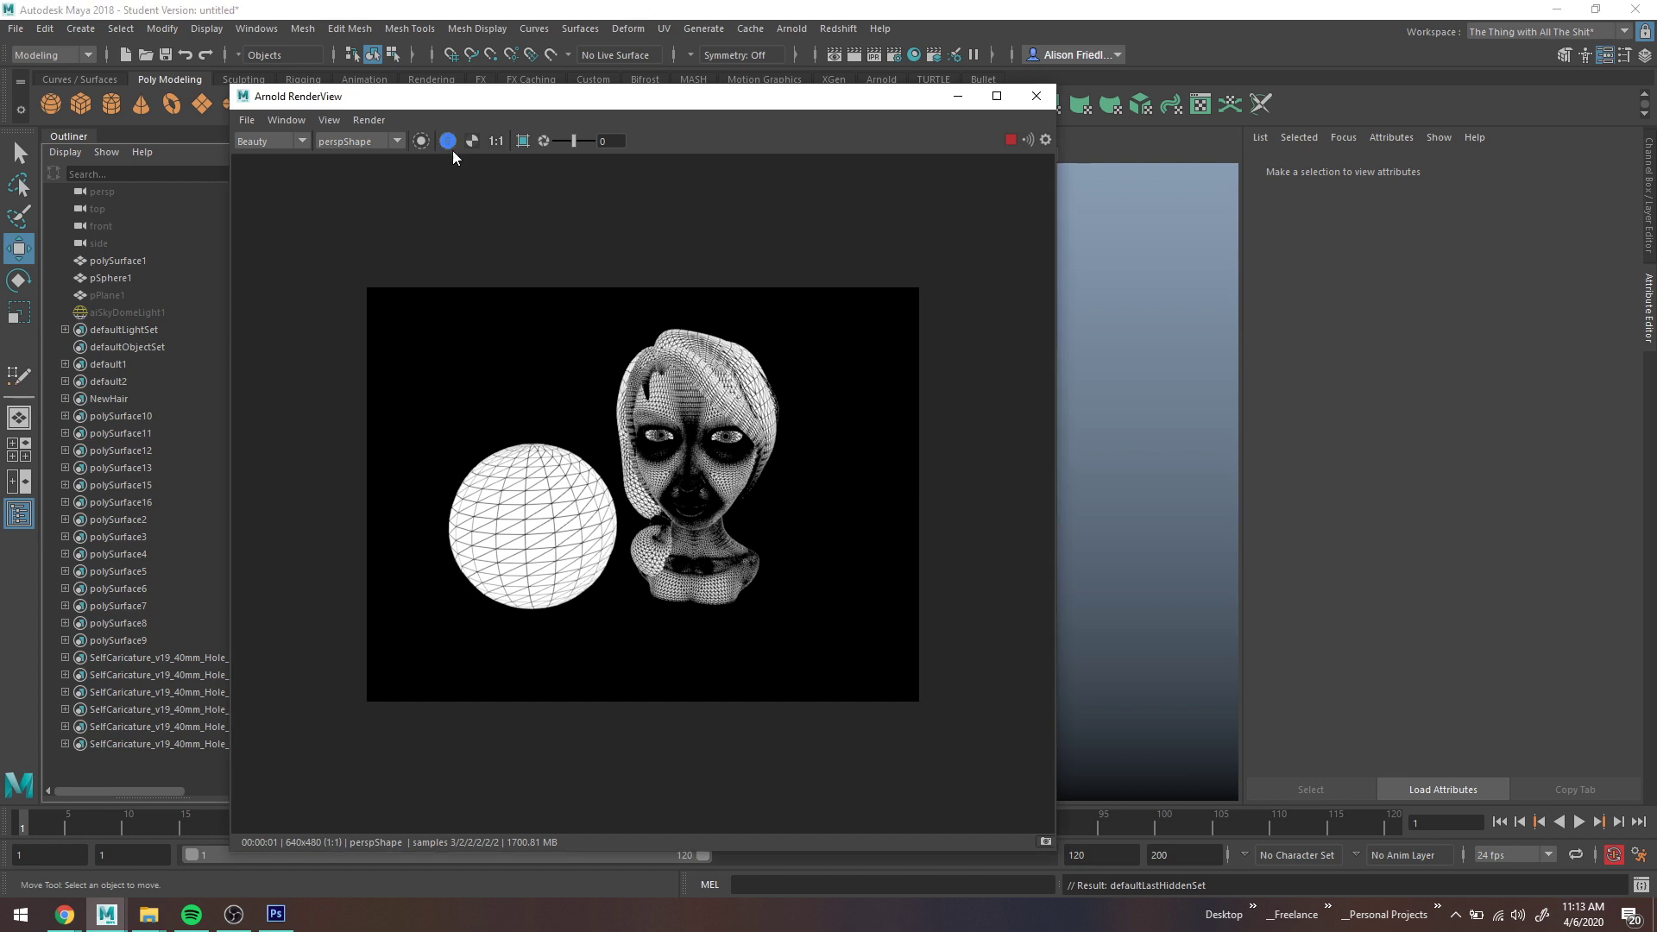
left_click(450, 144)
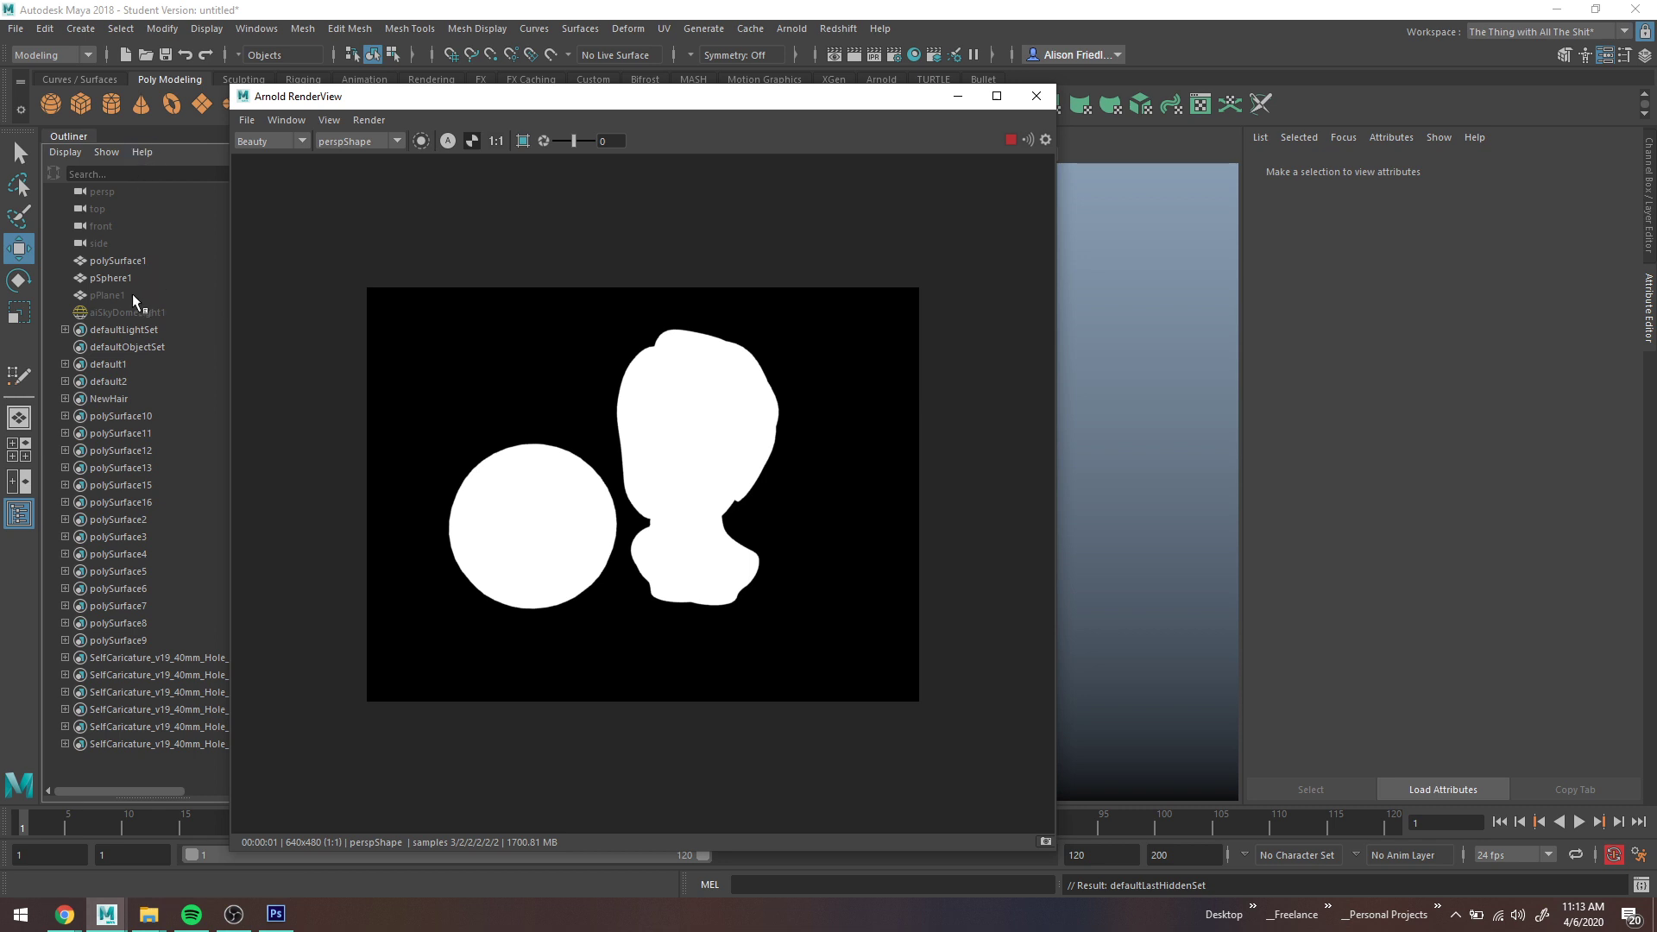
left_click(448, 140)
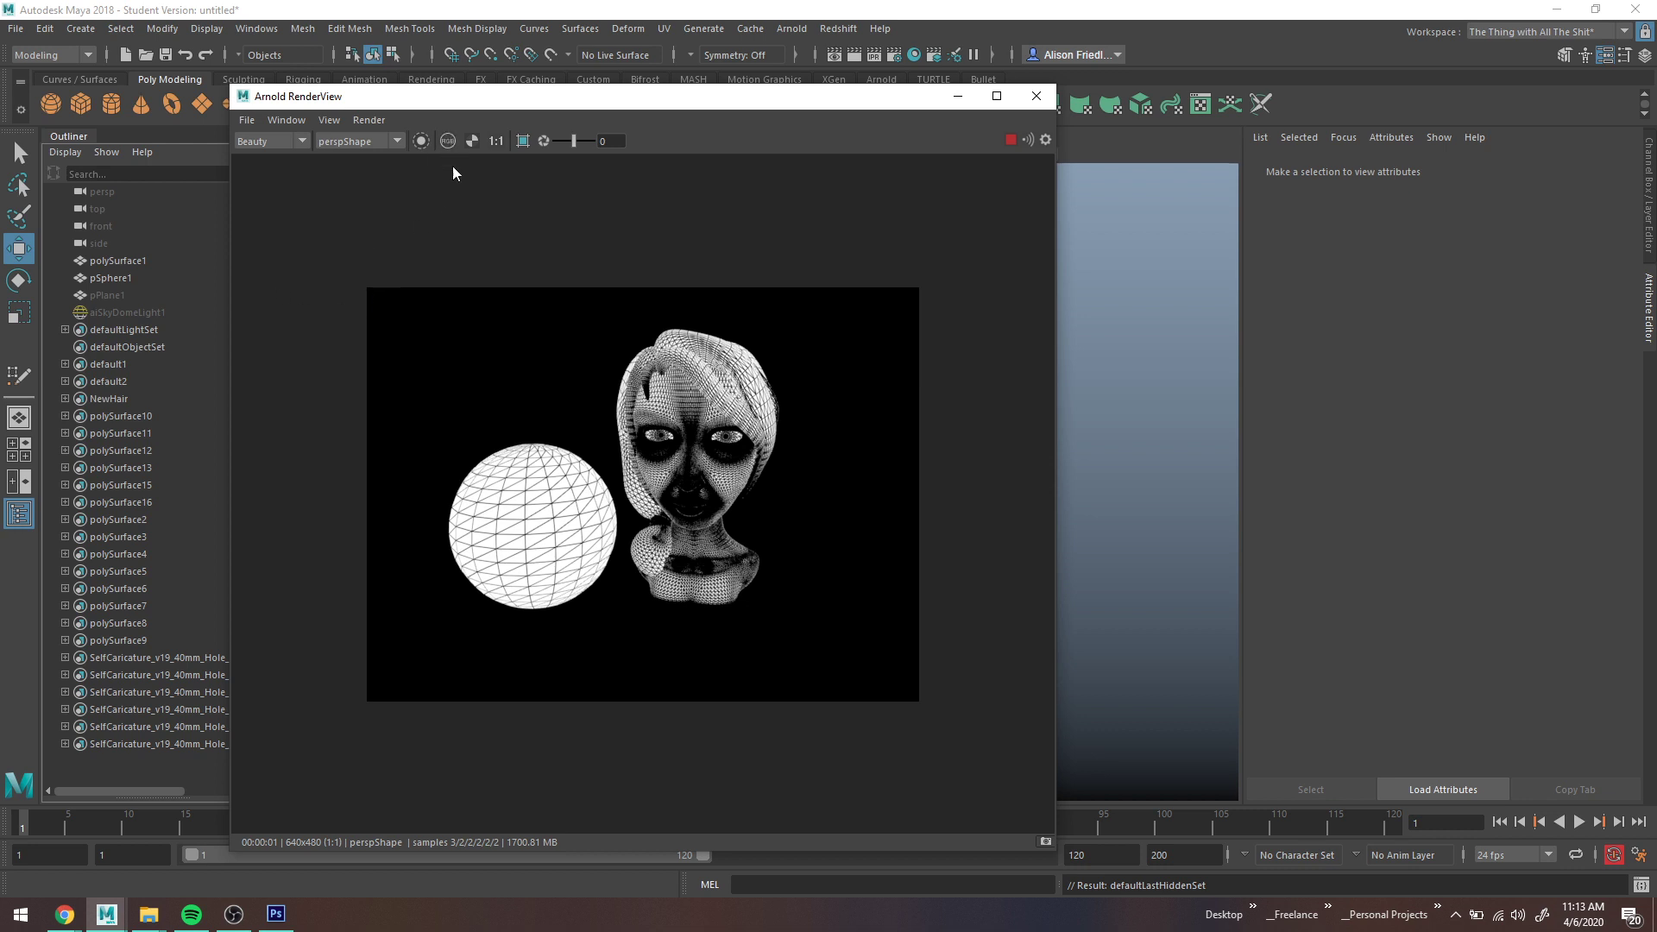
Step: Give the backdrop plane a pure white surfaceShader1 and recheck alpha versus colour views
left_click(117, 295)
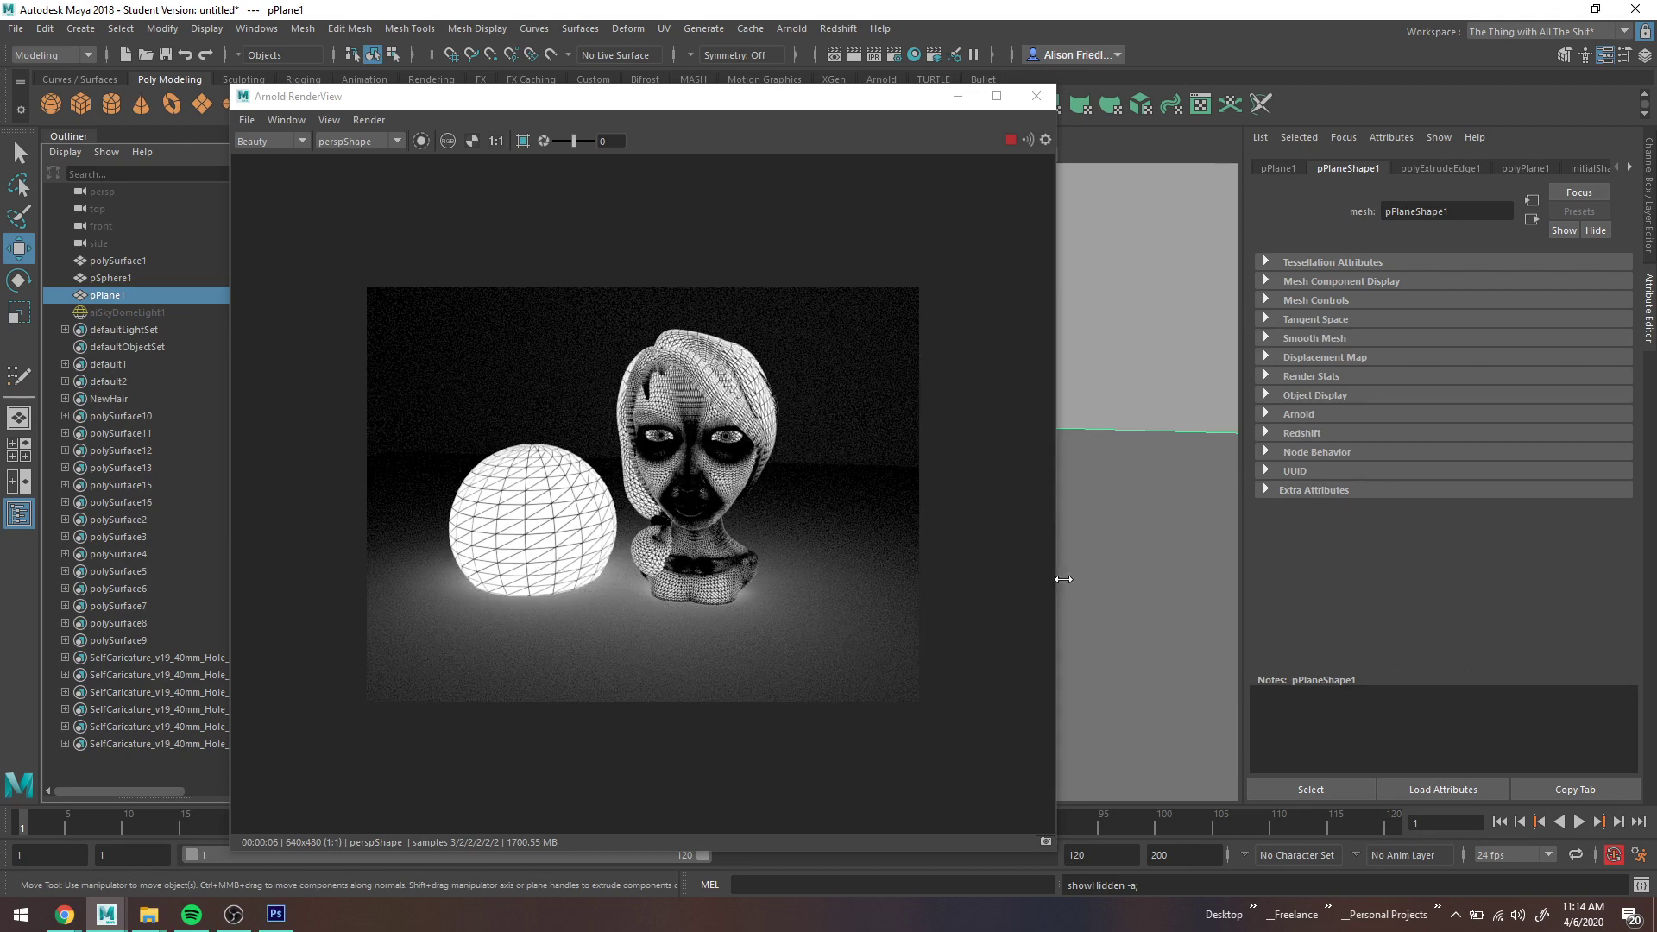
right_click_drag(1125, 396, 1136, 822)
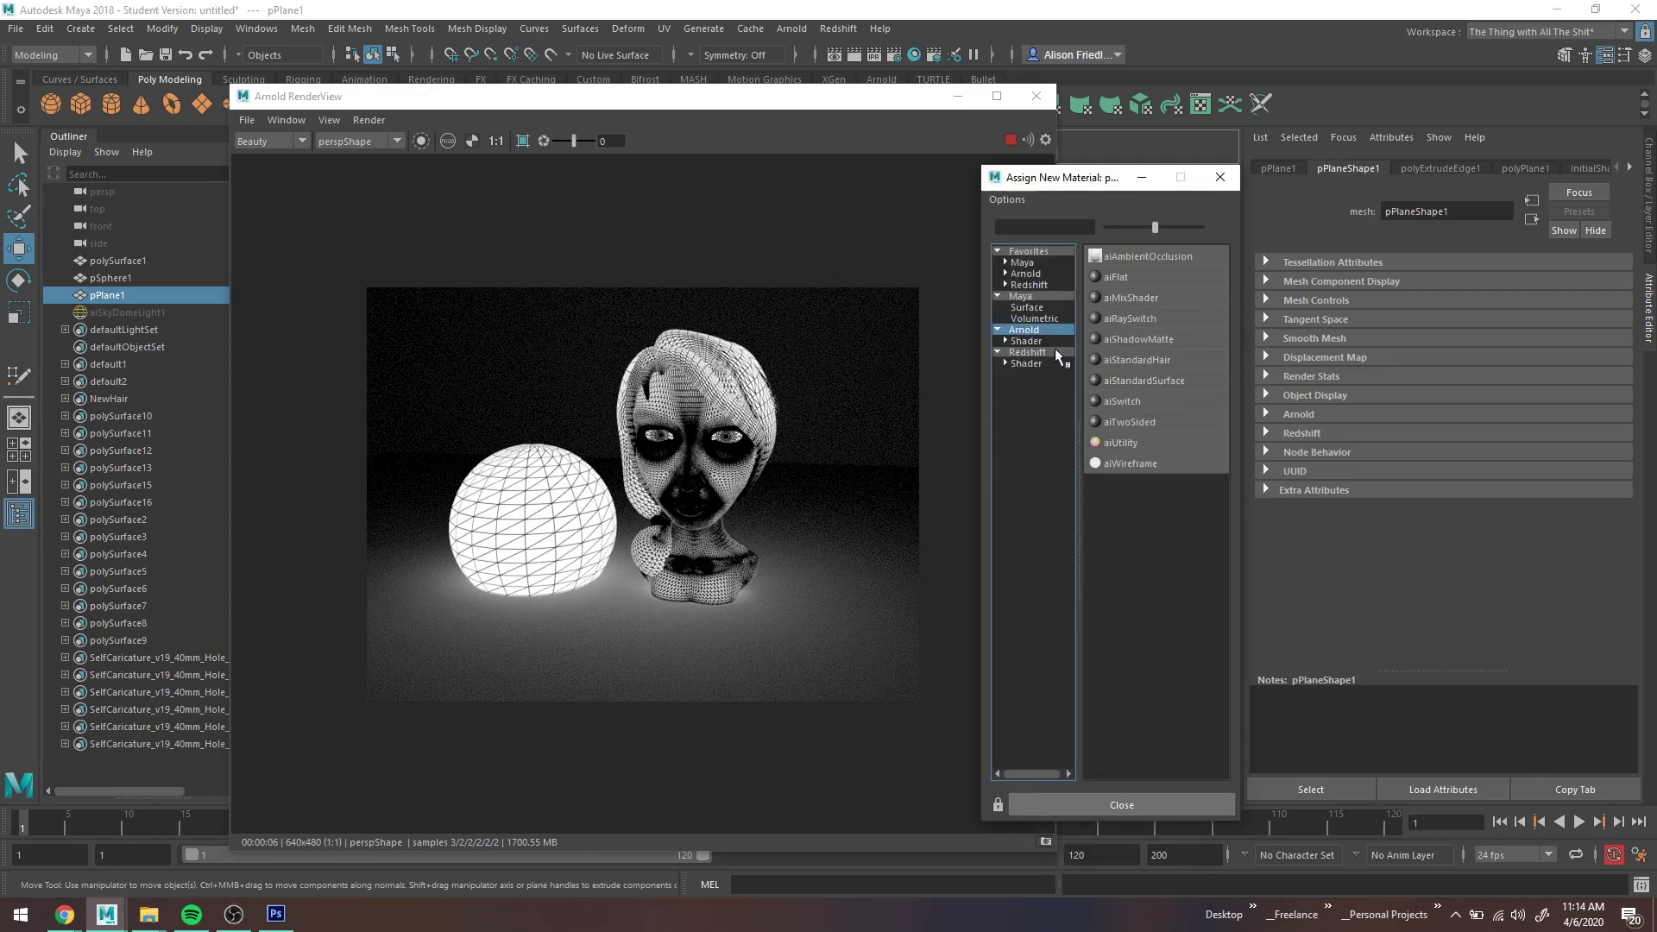
left_click(1021, 298)
left_click(1167, 465)
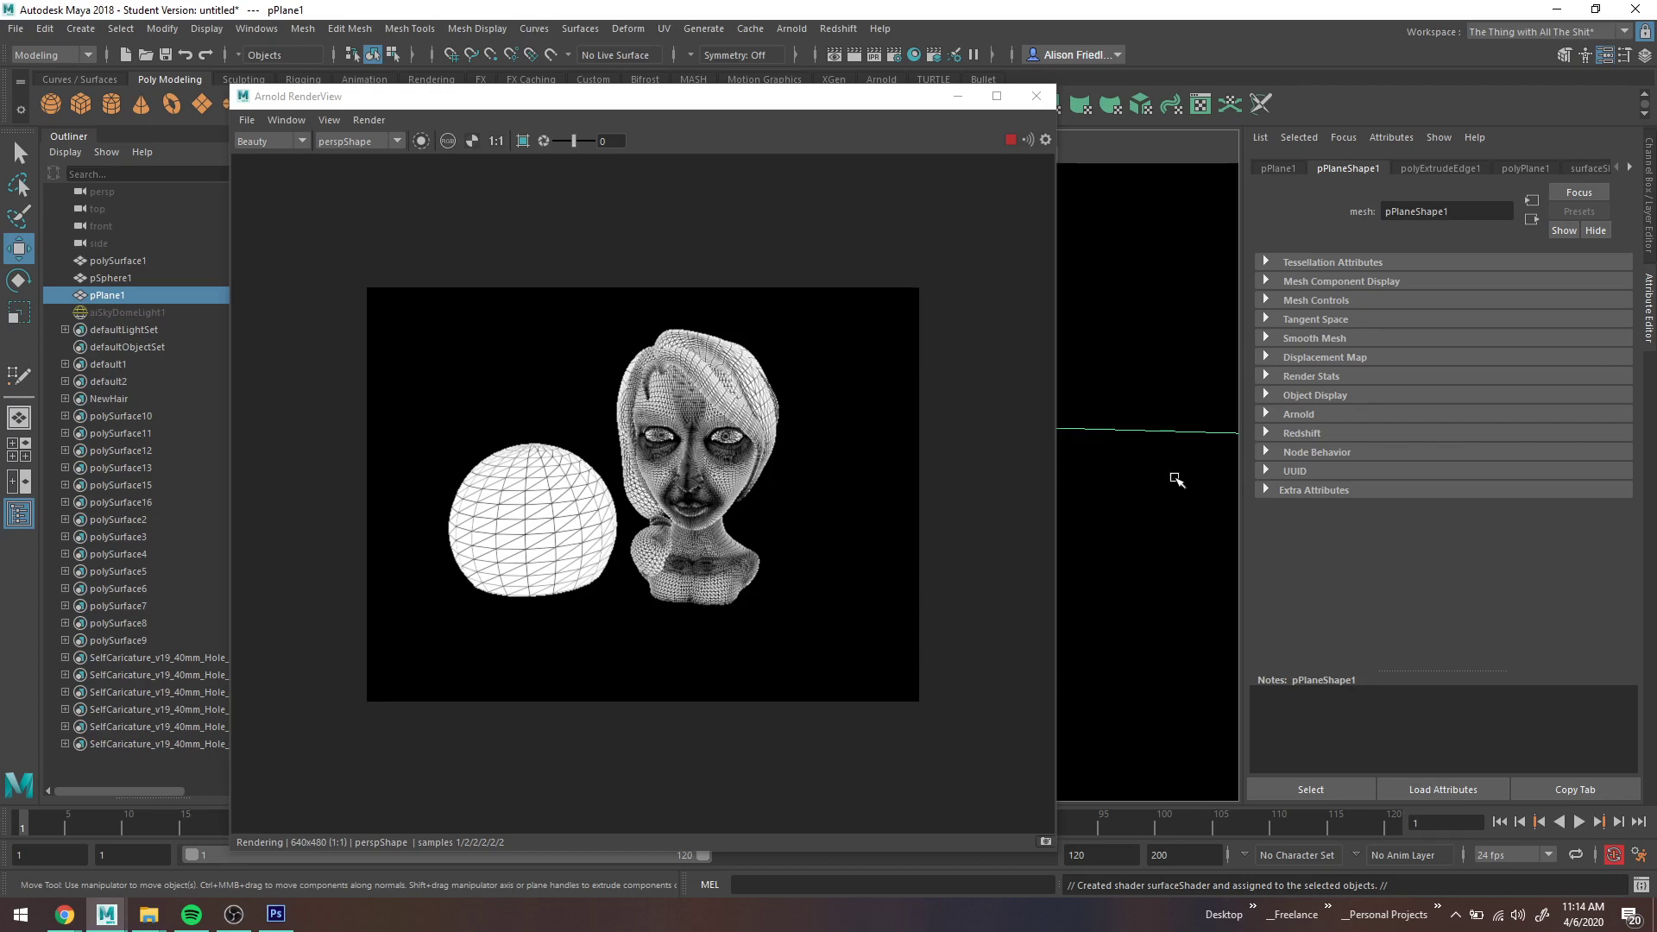
left_click(1569, 167)
left_click_drag(1453, 362, 1655, 412)
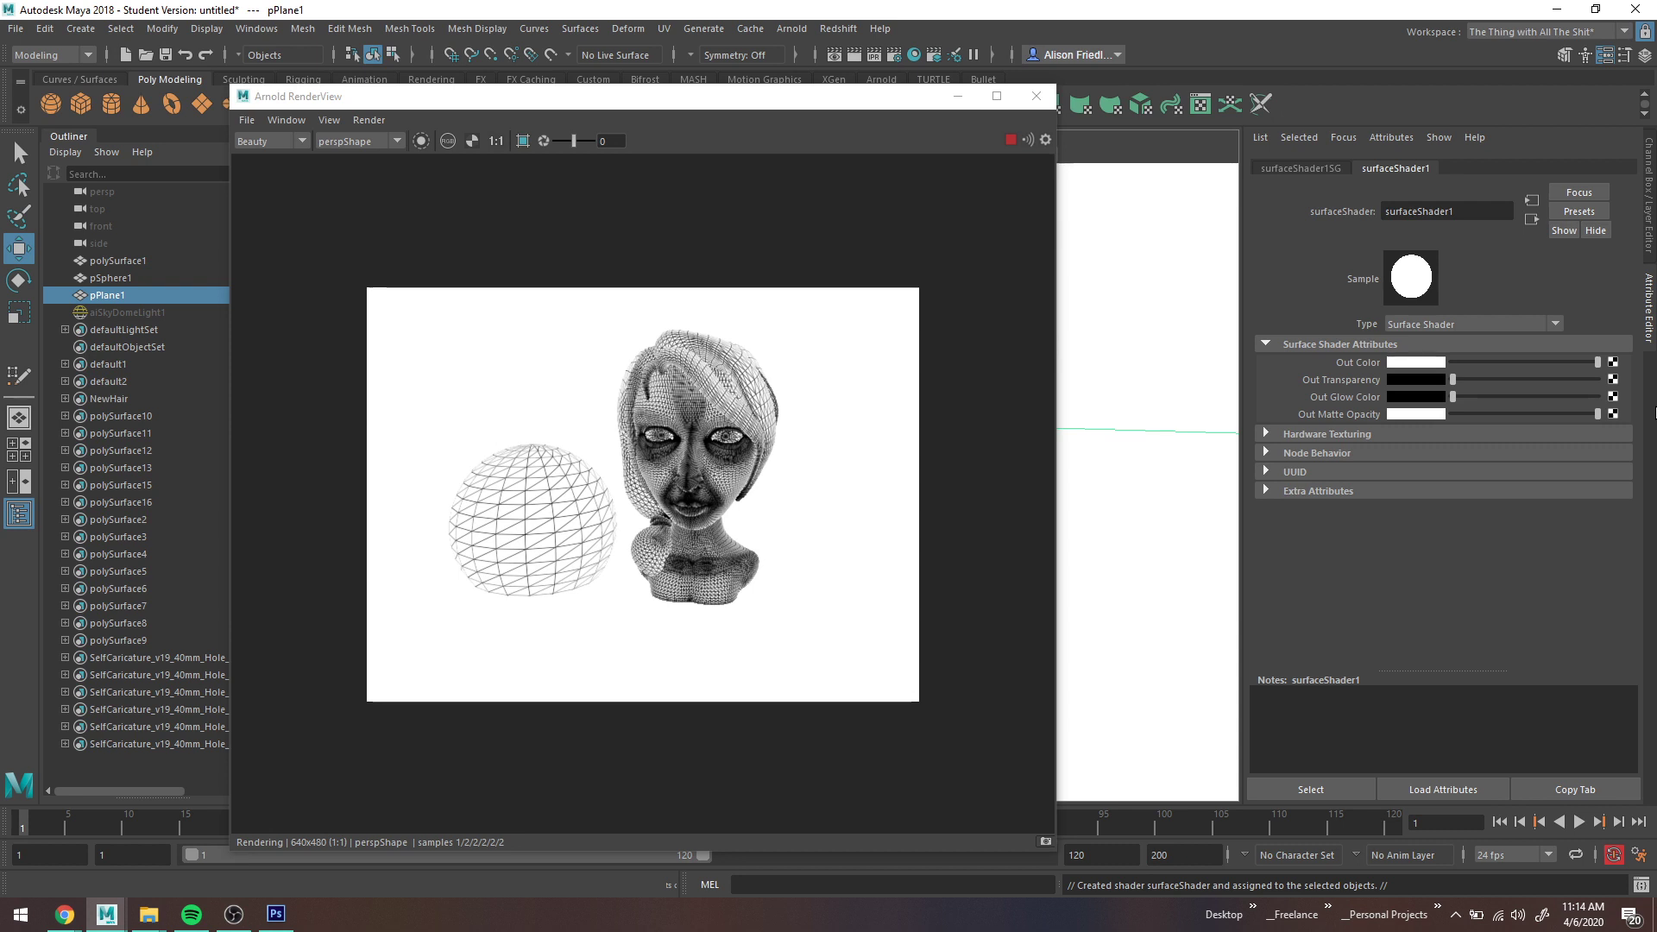
left_click(448, 142)
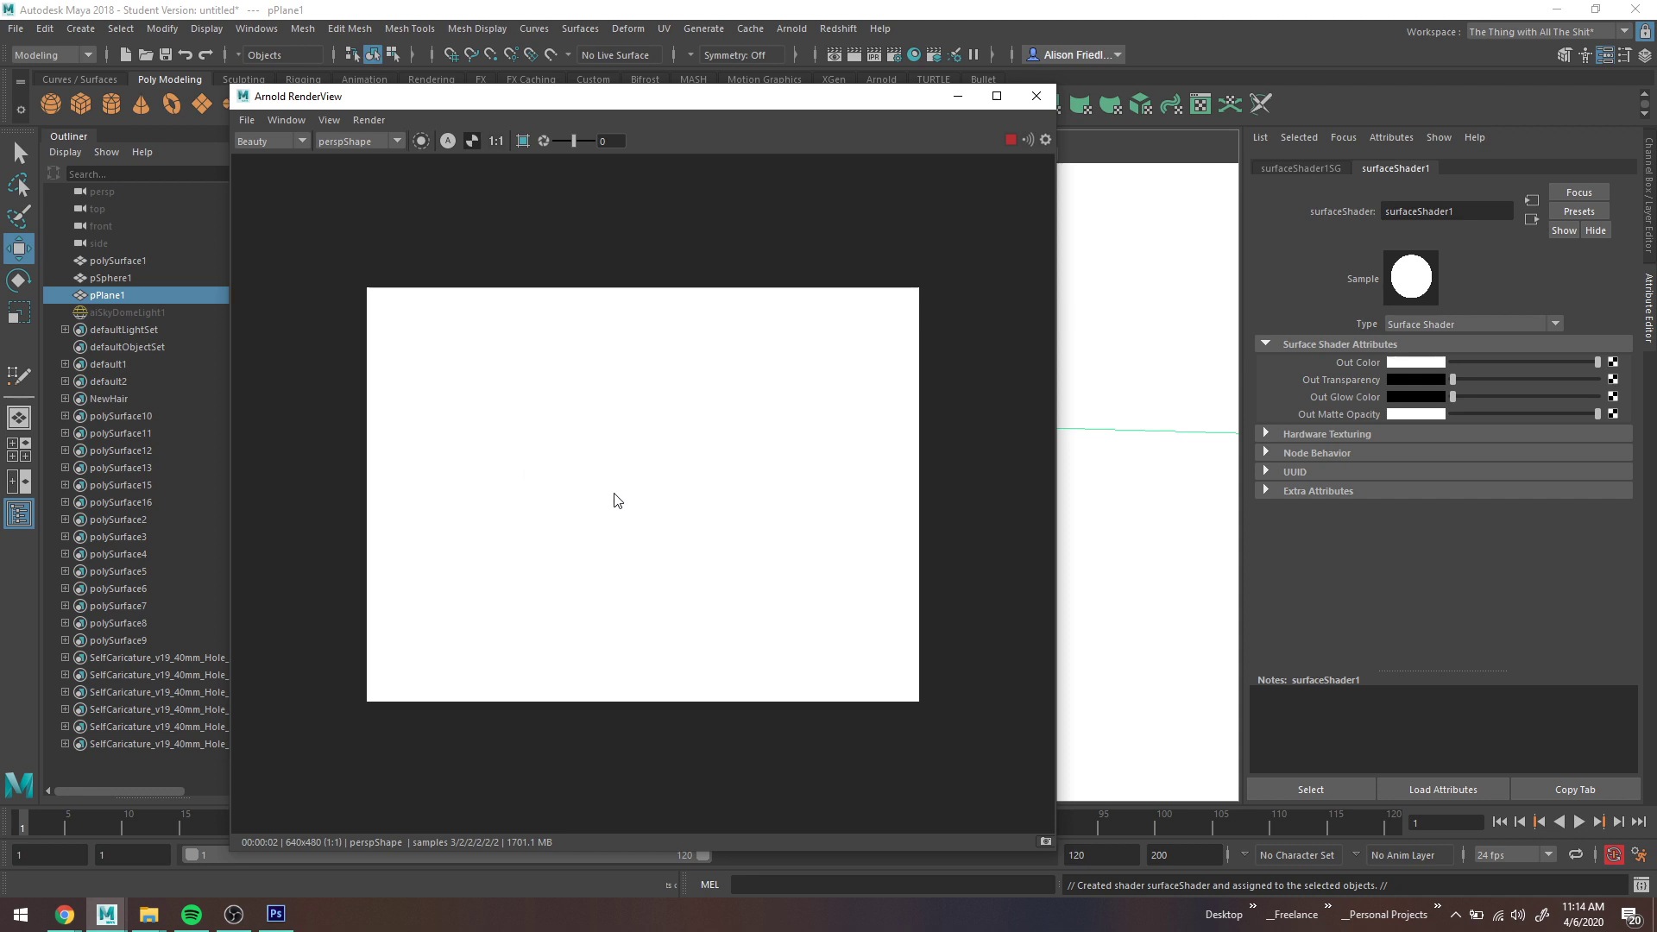
left_click(448, 146)
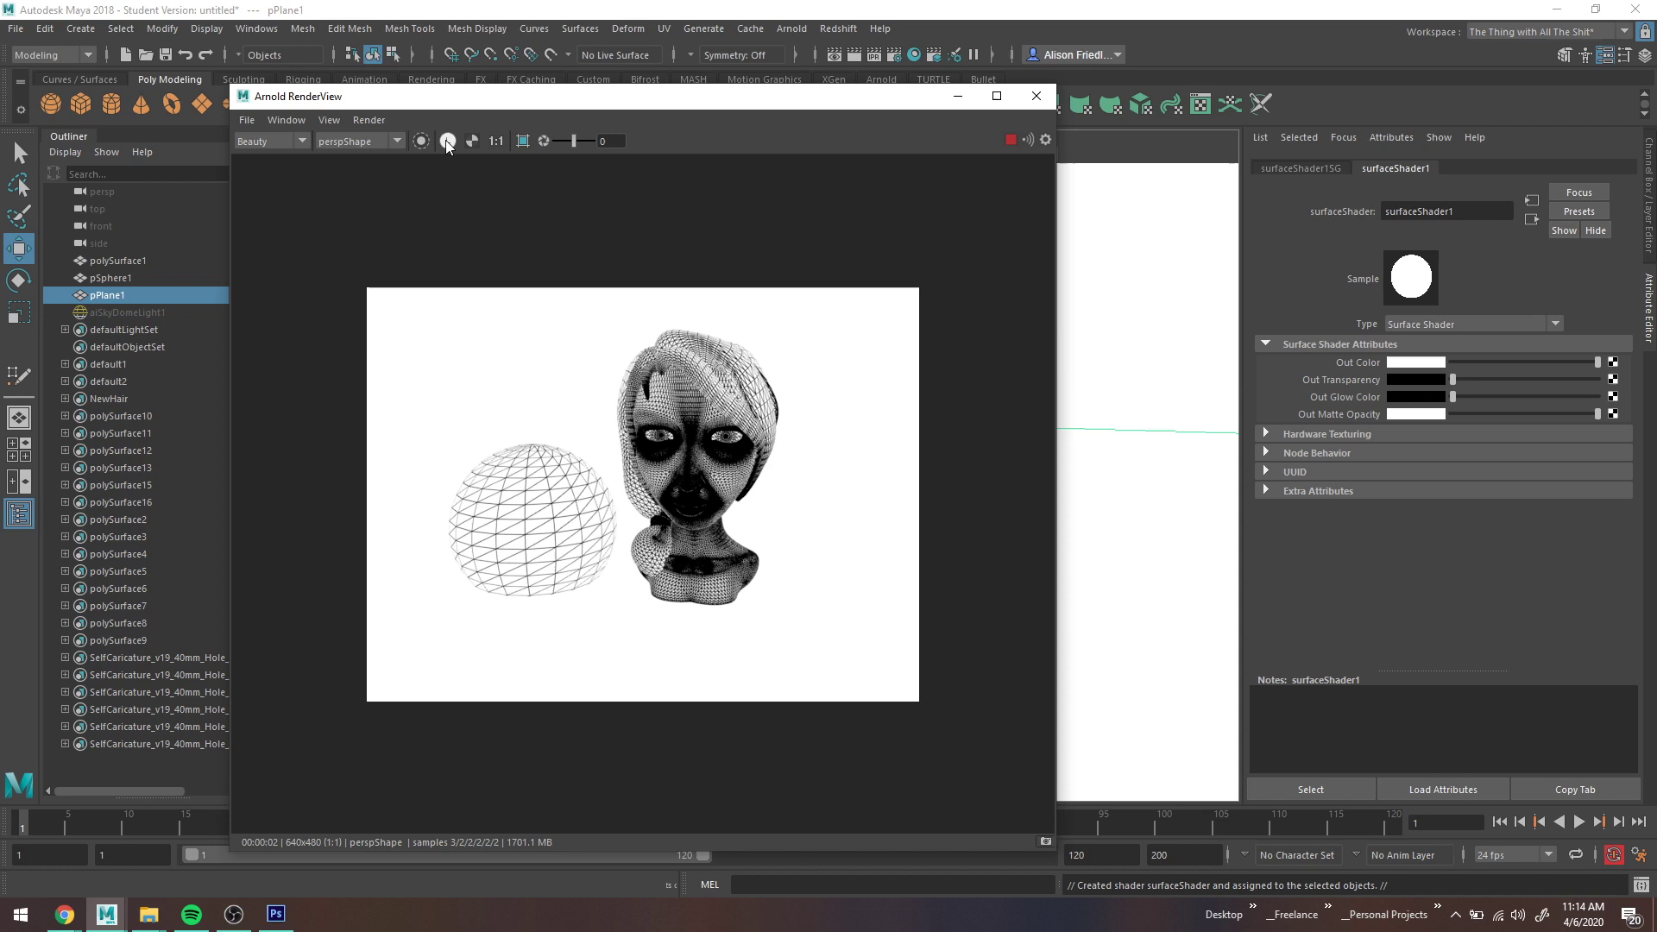
Step: Save the white-background wireframe render to the Desktop as wireframe_Arnold
left_click(247, 120)
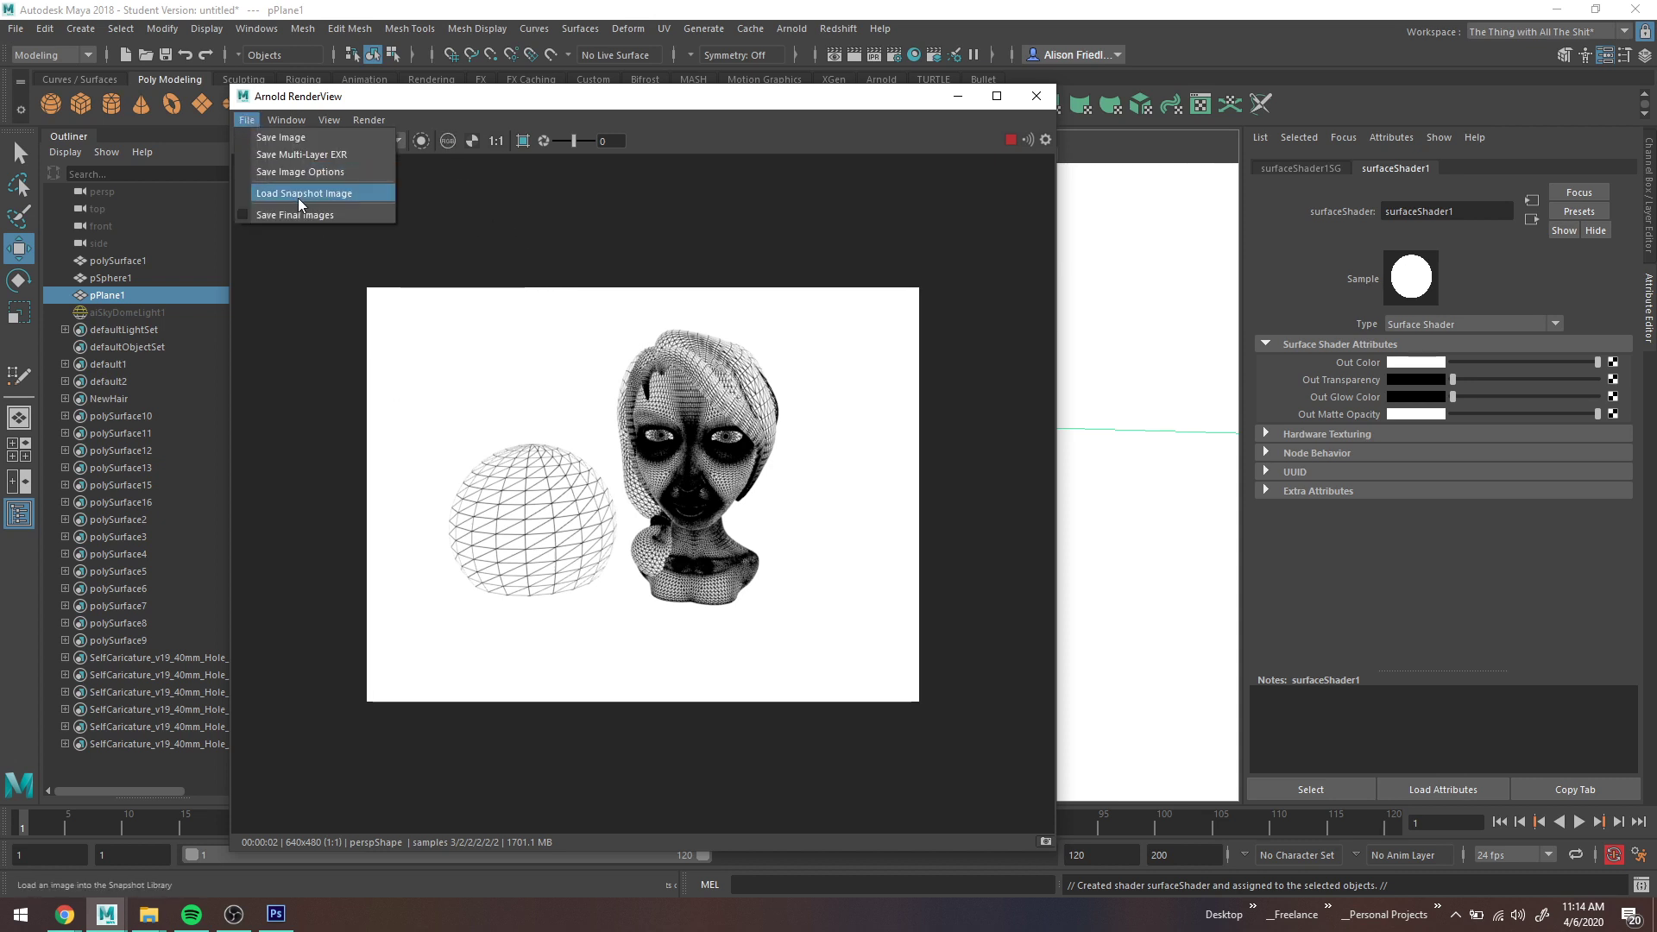
left_click(293, 138)
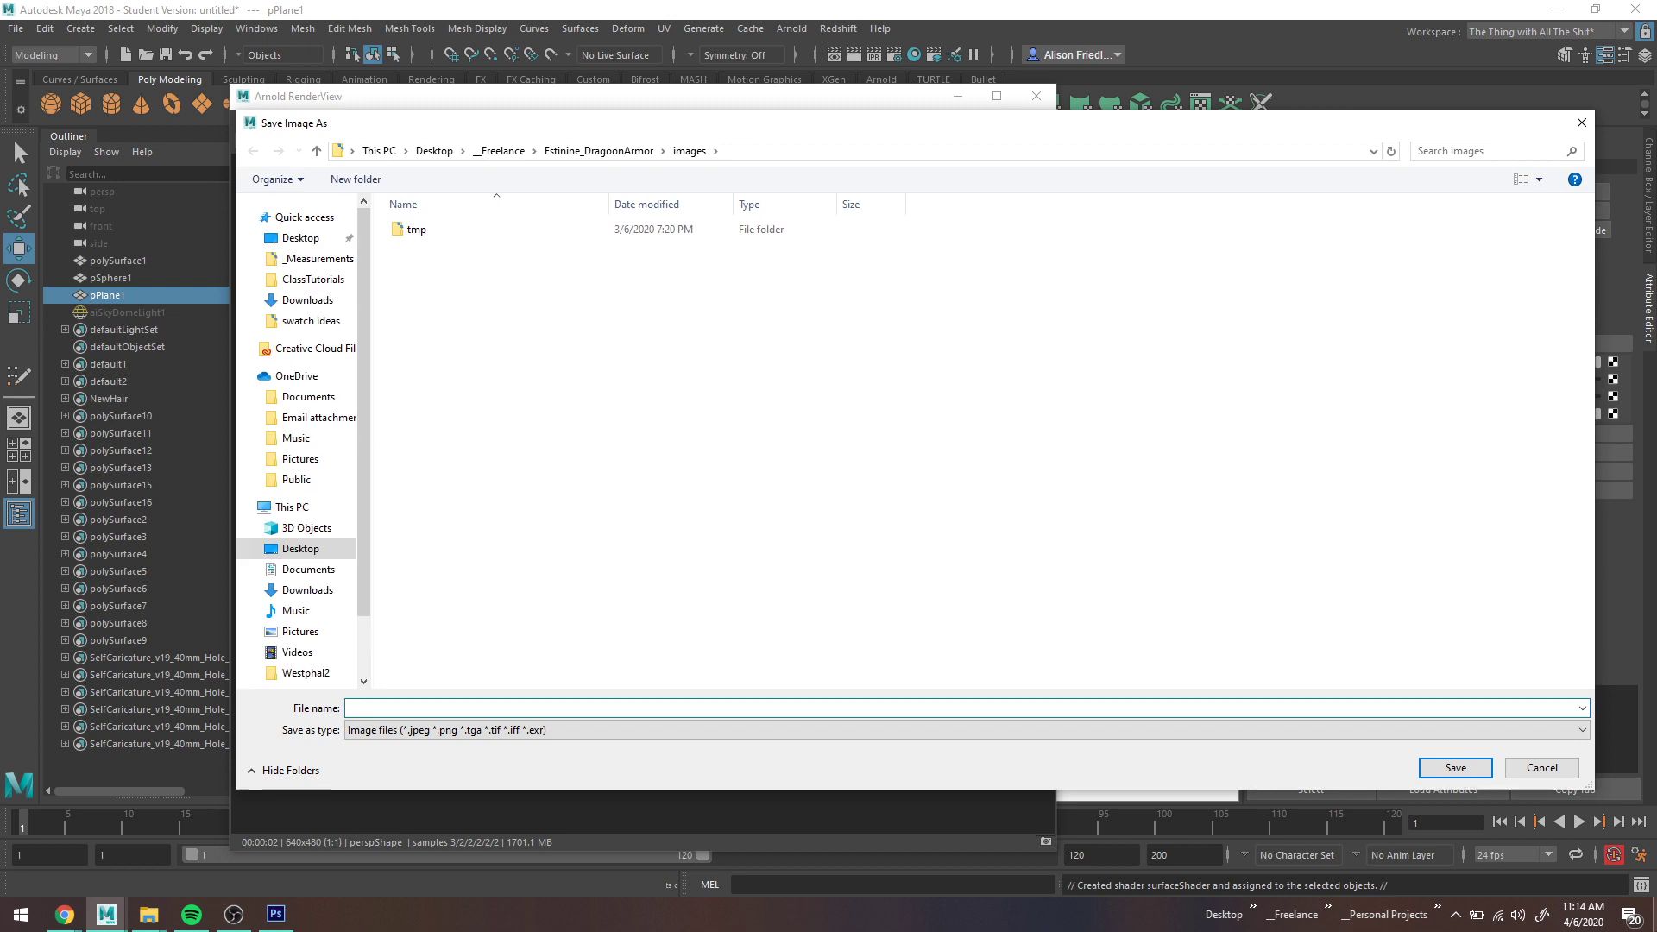
left_click(300, 238)
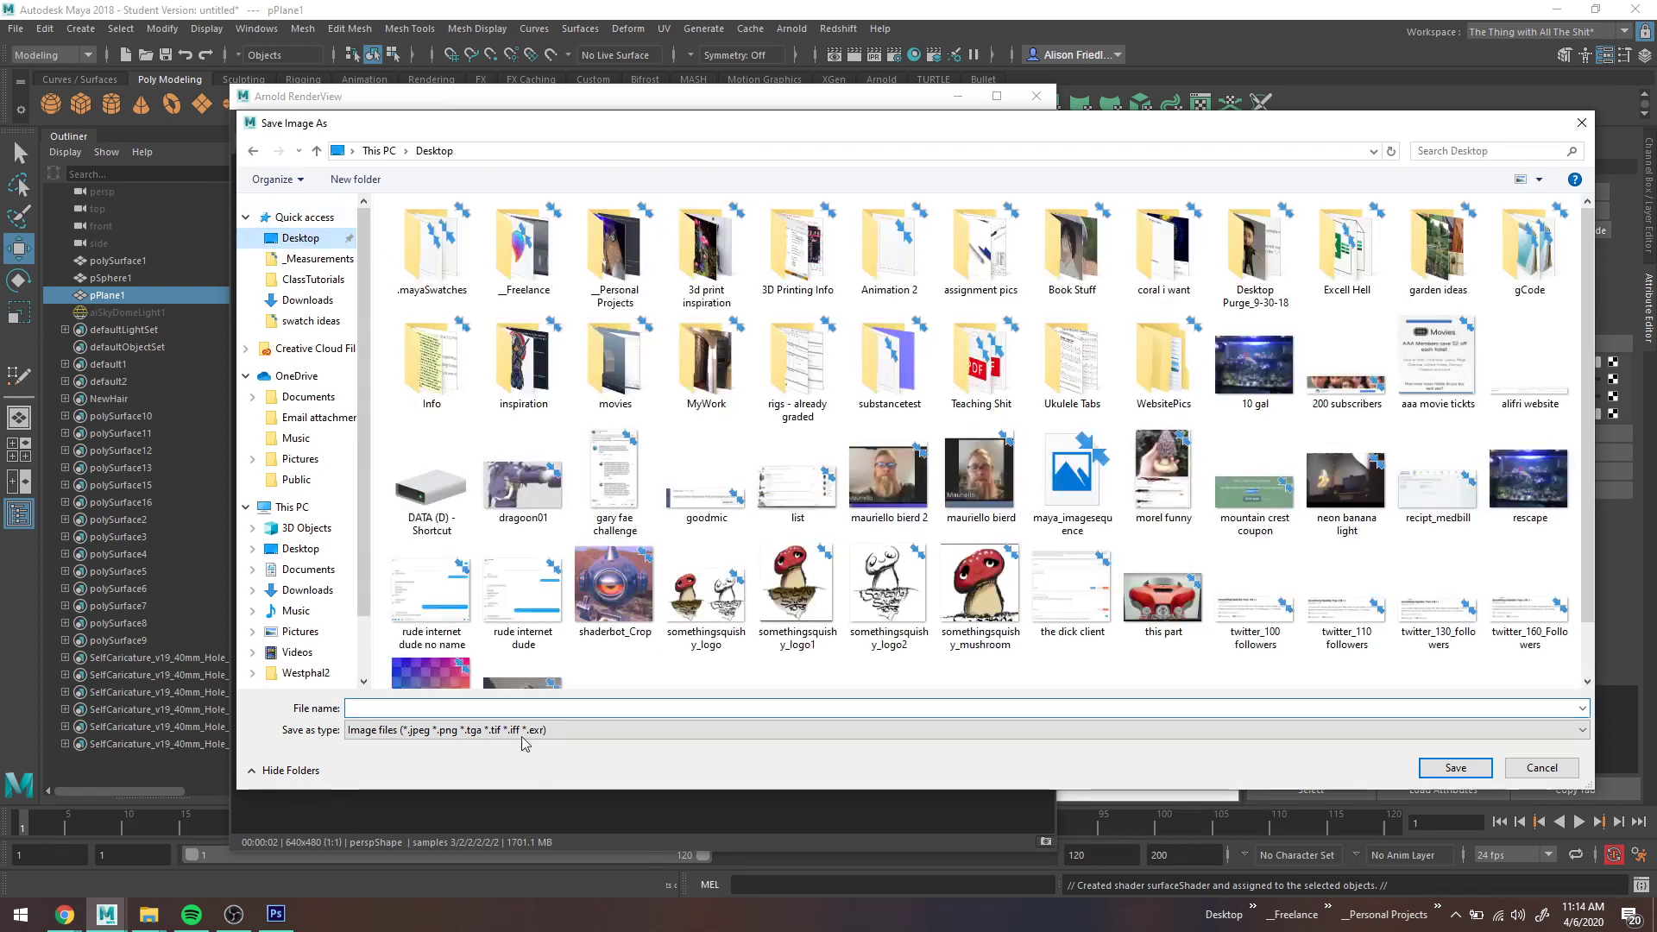
type("wireframe_")
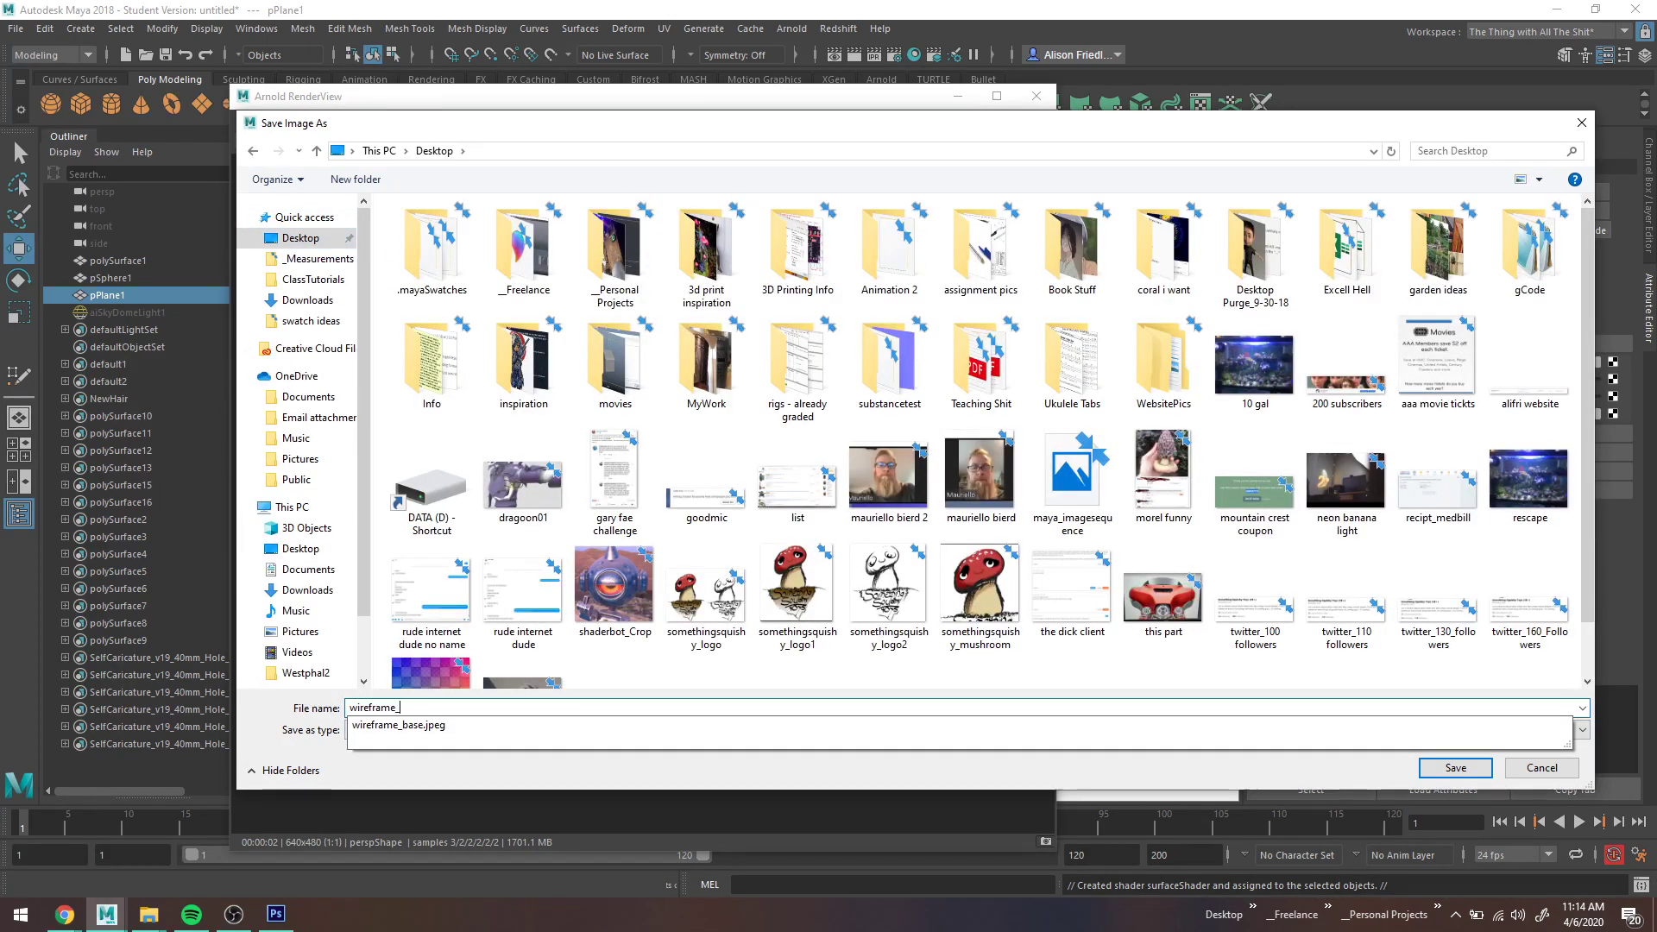
type("Arnold")
key("Return")
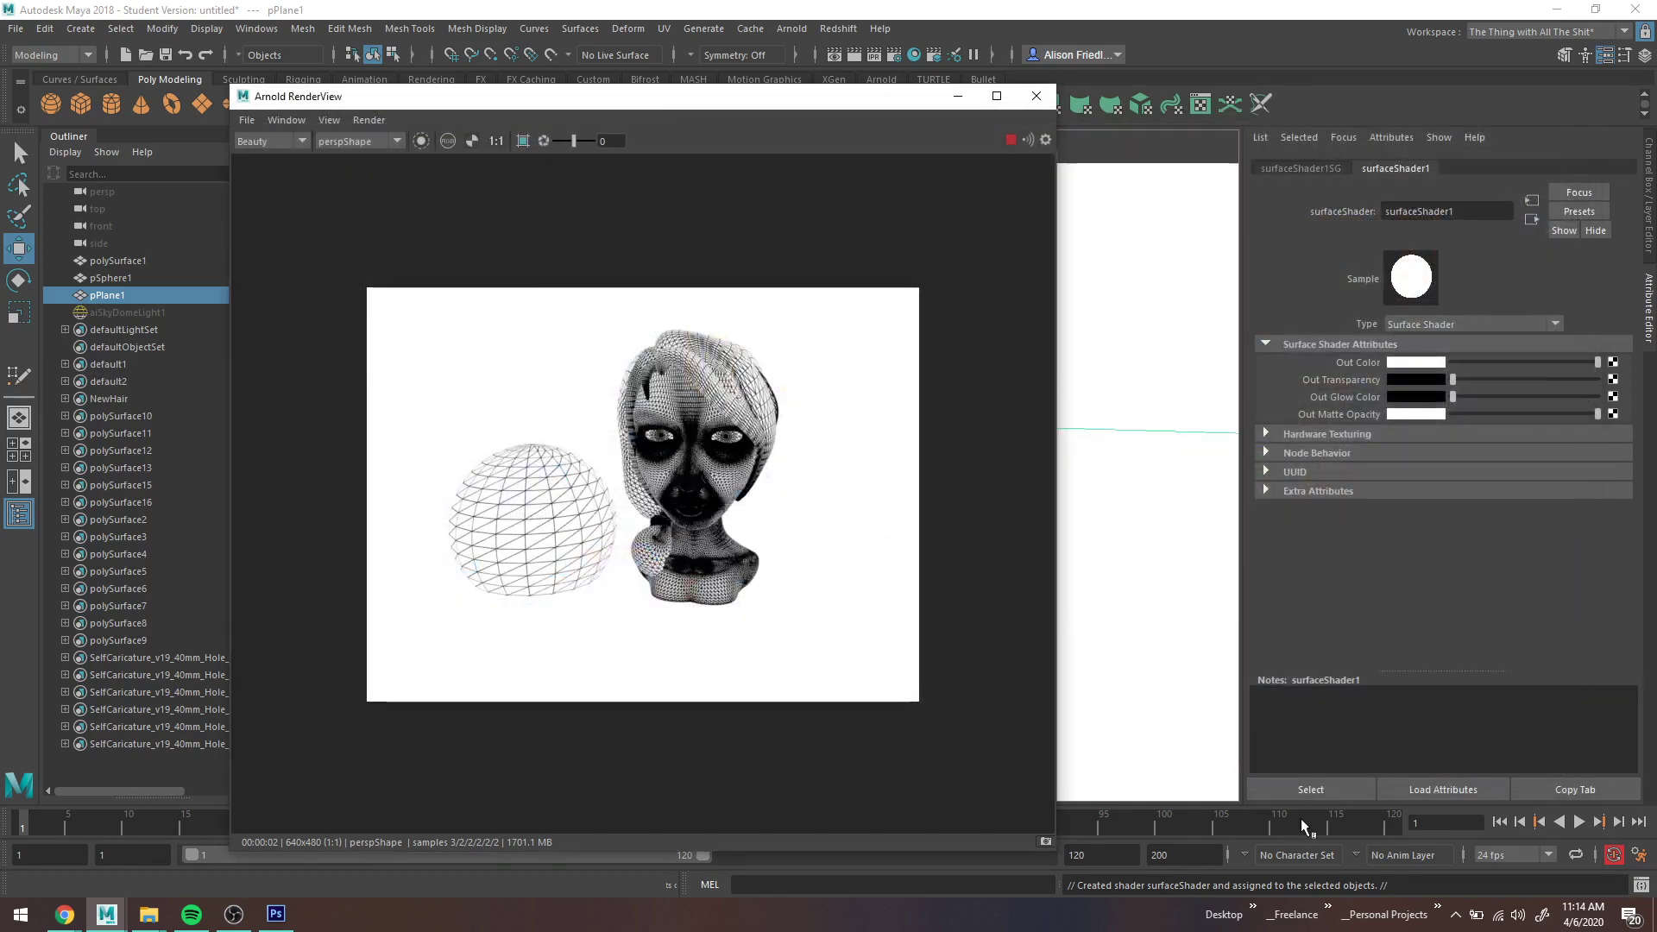
Step: Shift the RenderView aside and select the head, then the sphere pSphere1
left_click_drag(836, 102, 1263, 140)
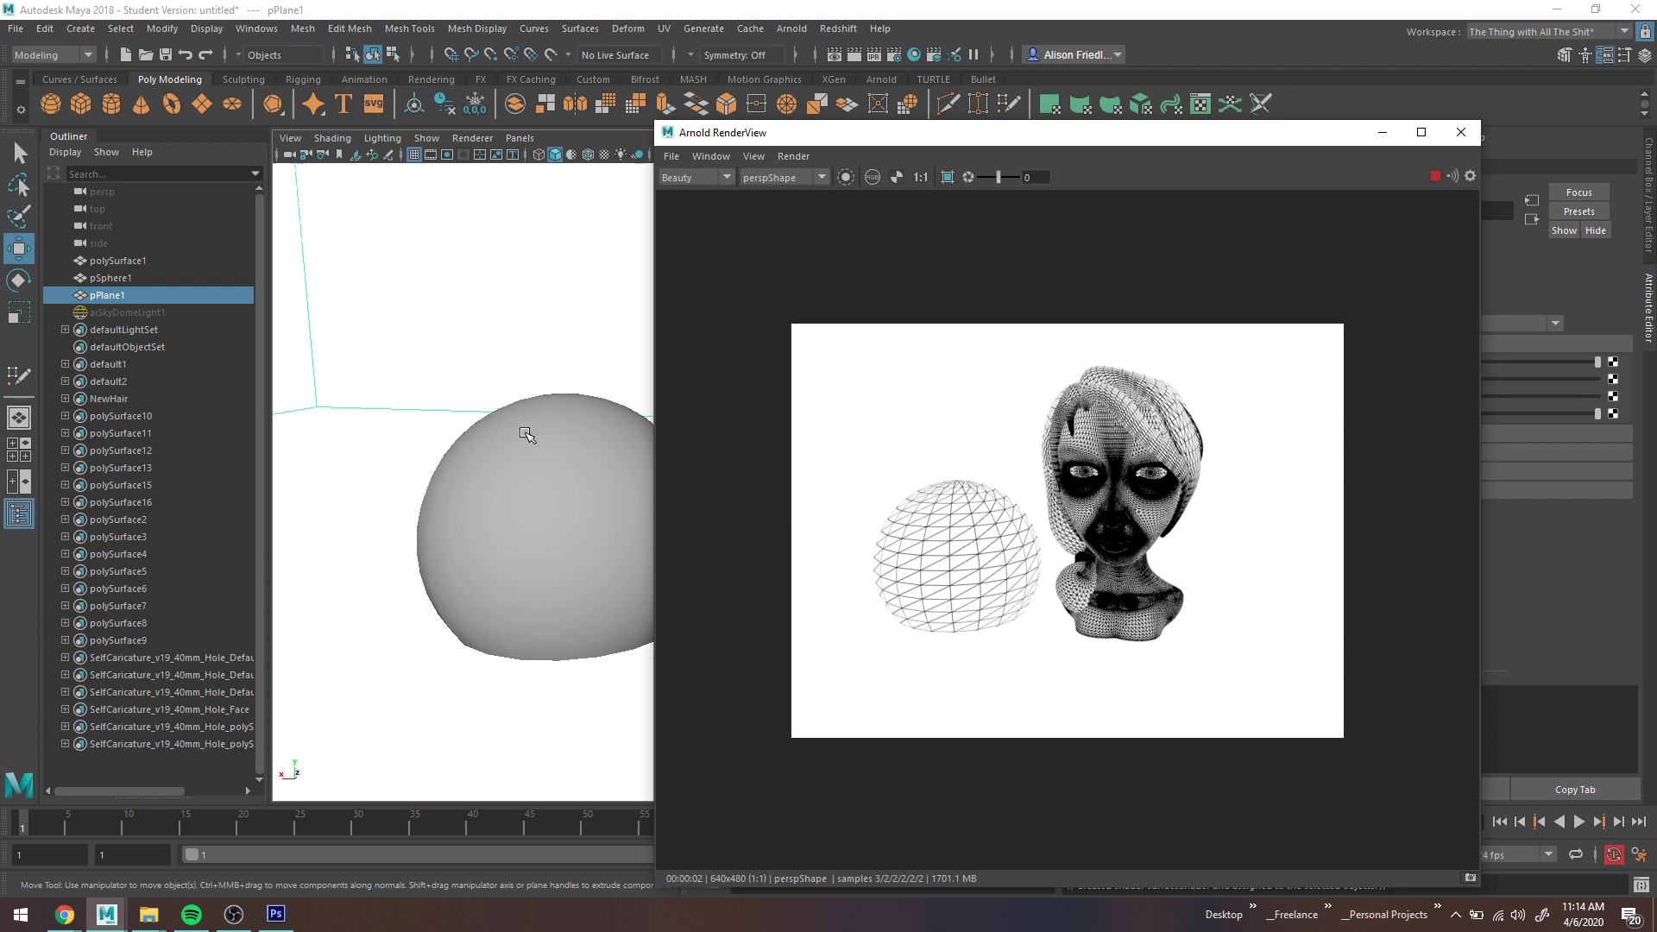
left_click(527, 434)
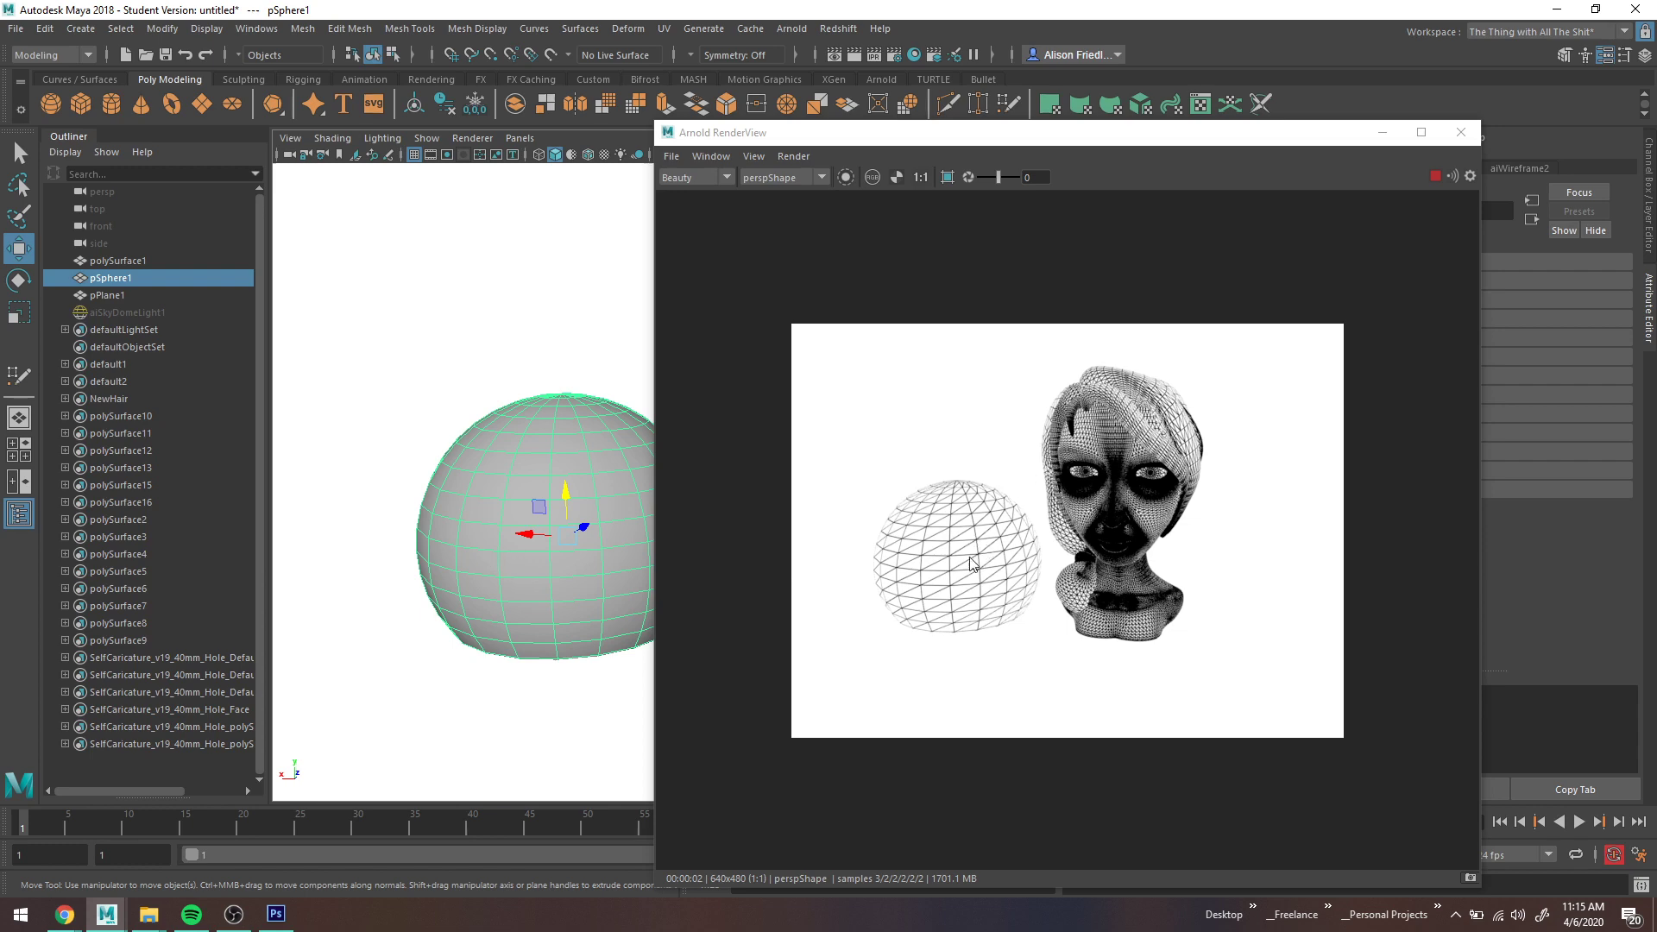
left_click_drag(1018, 132, 353, 13)
left_click(891, 352)
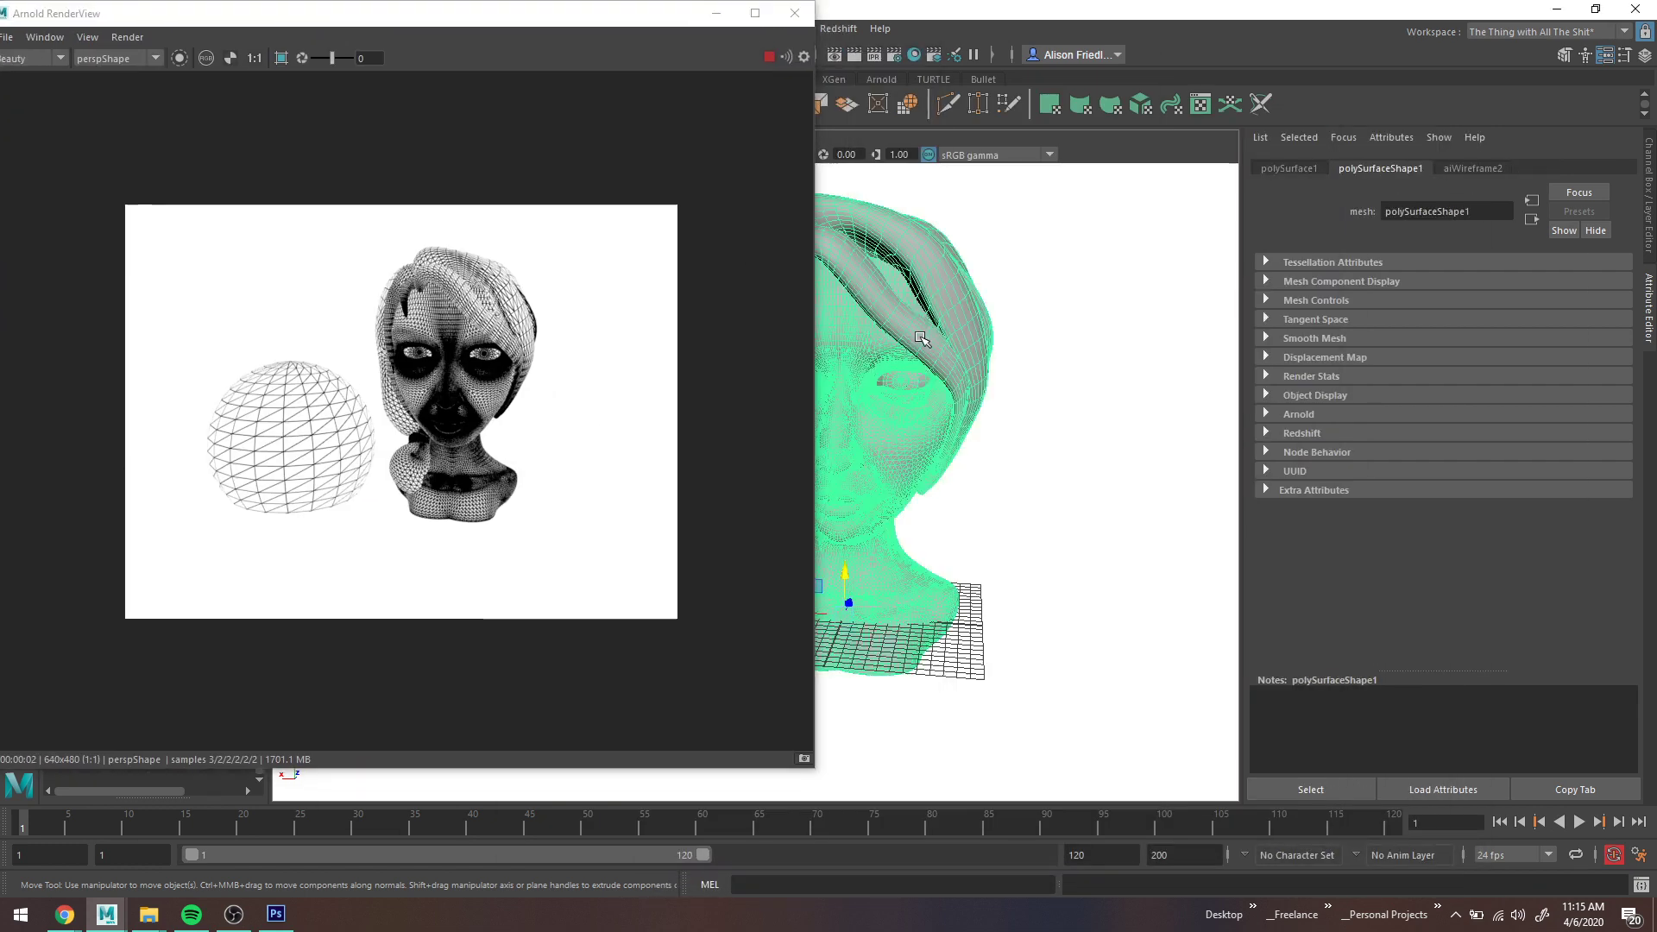
left_click_drag(472, 19, 1011, 83)
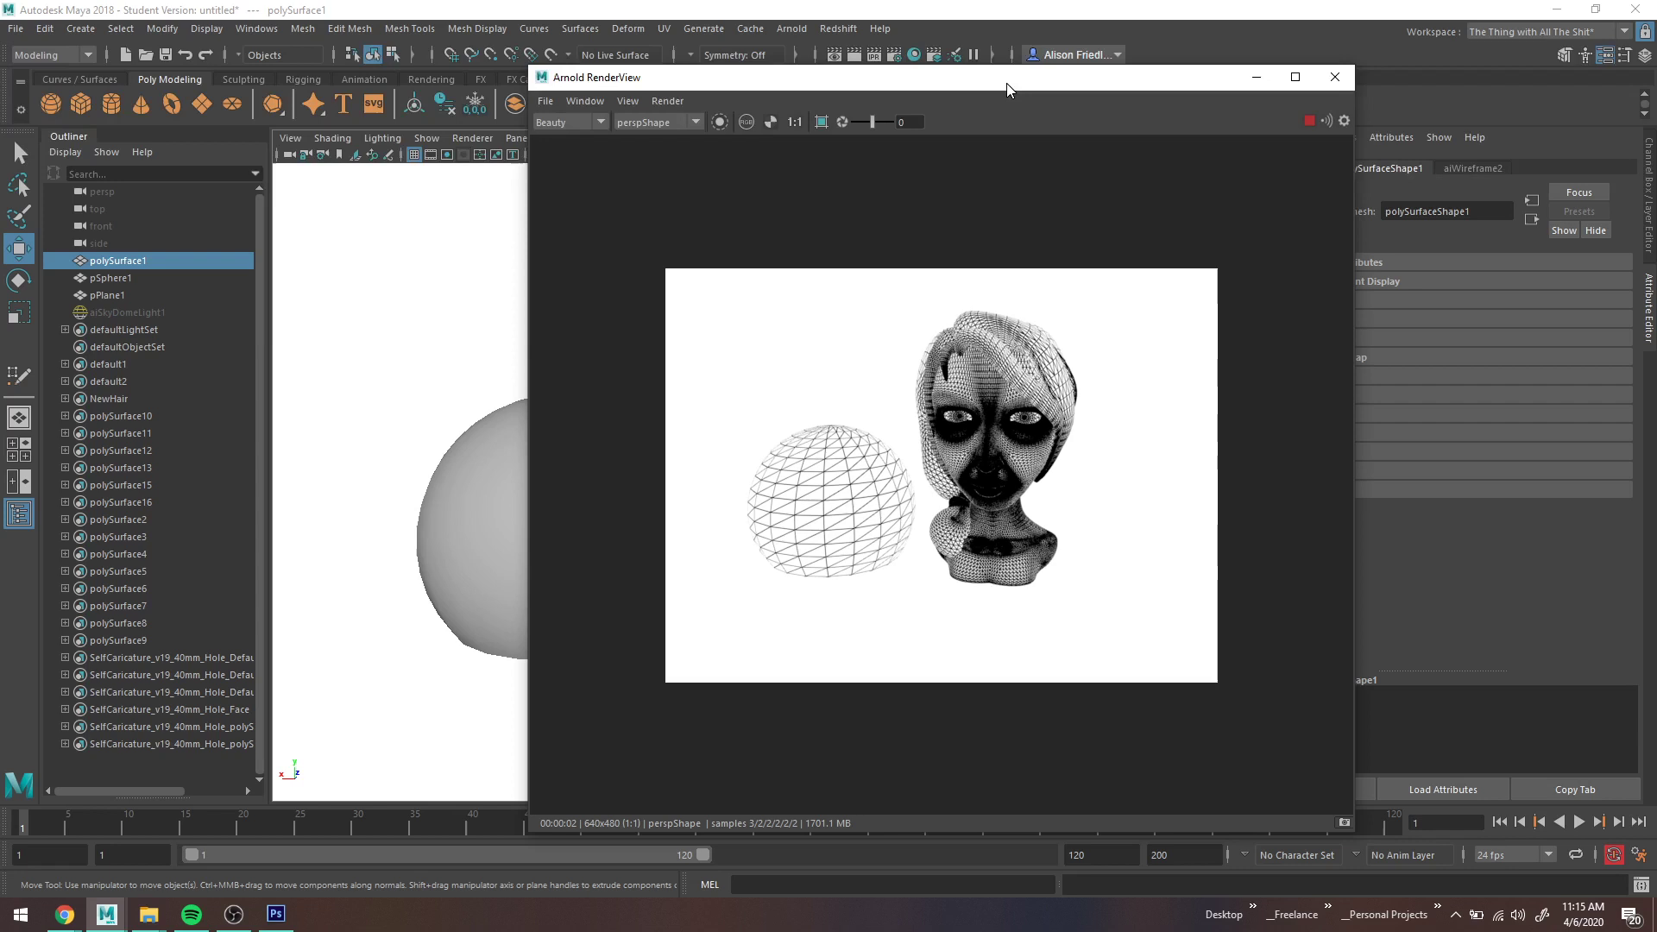
left_click(516, 455)
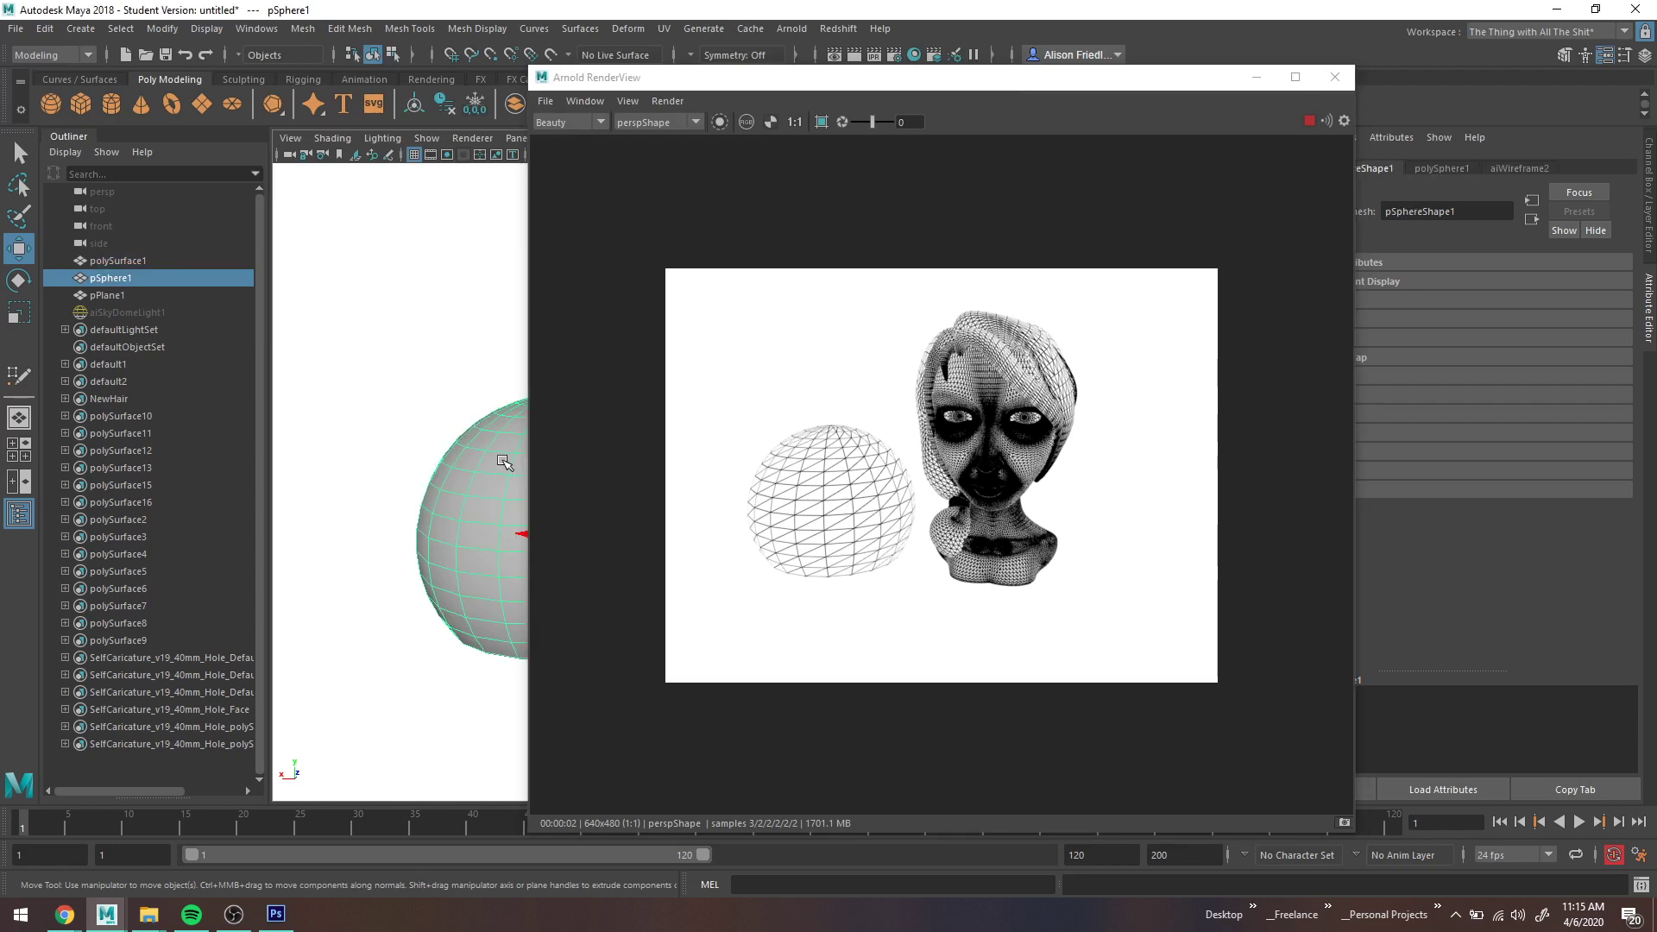
Step: Set aiWireframe2's Edge Type to polygons for quad wireframes
left_click(1519, 169)
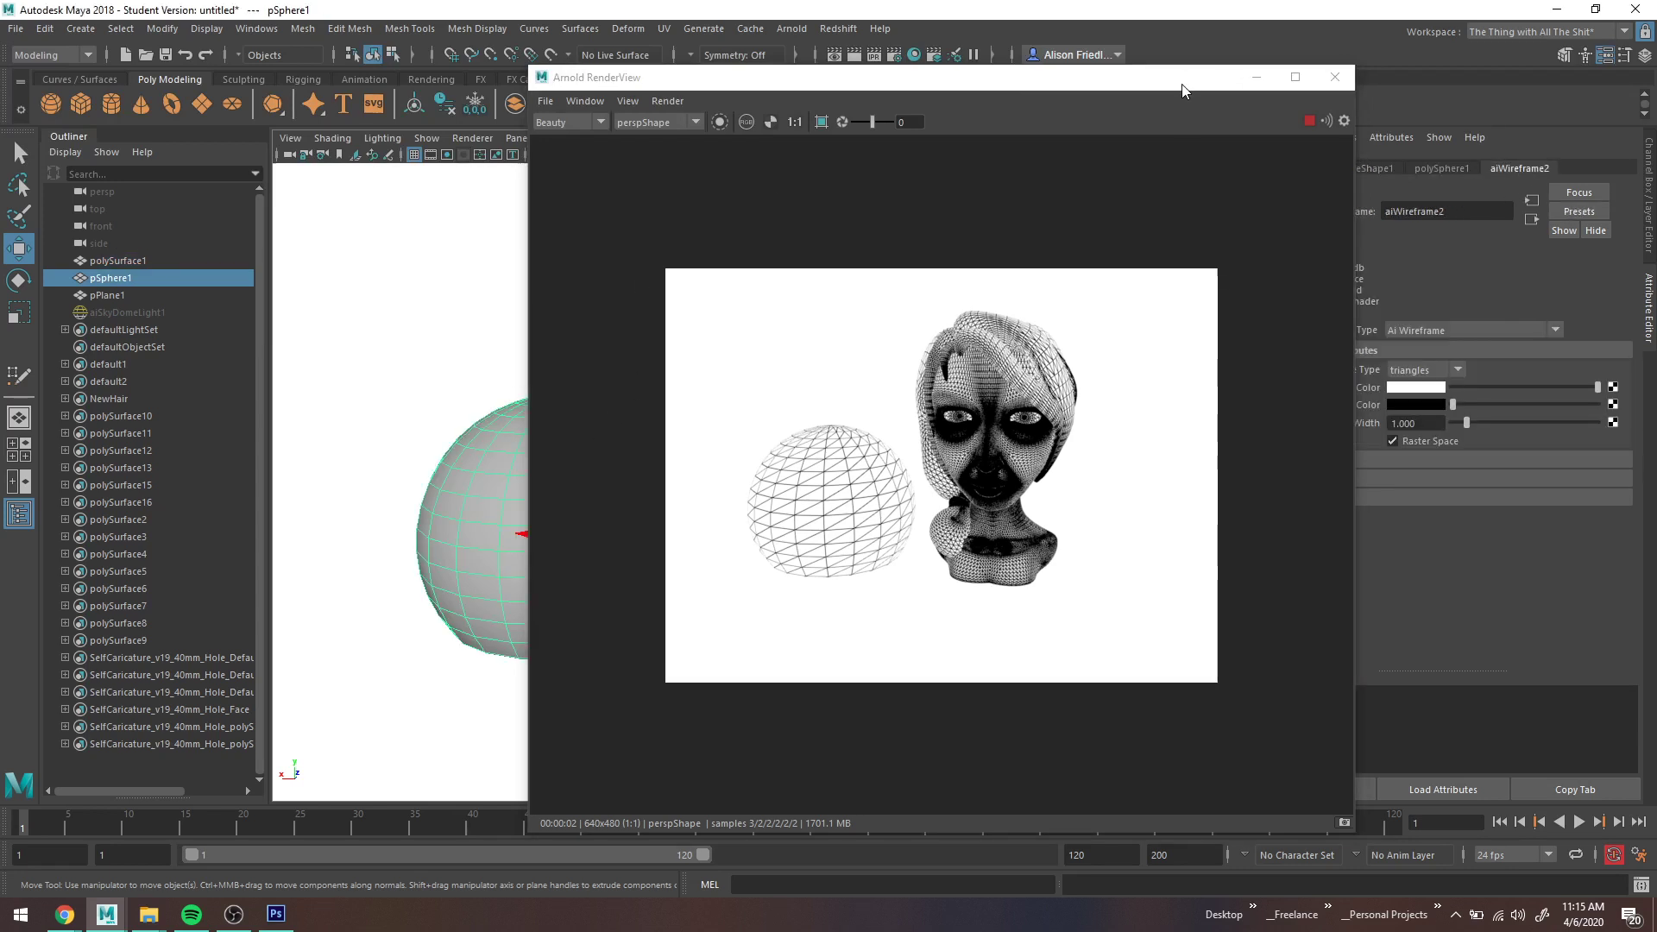
left_click_drag(1184, 88, 635, 70)
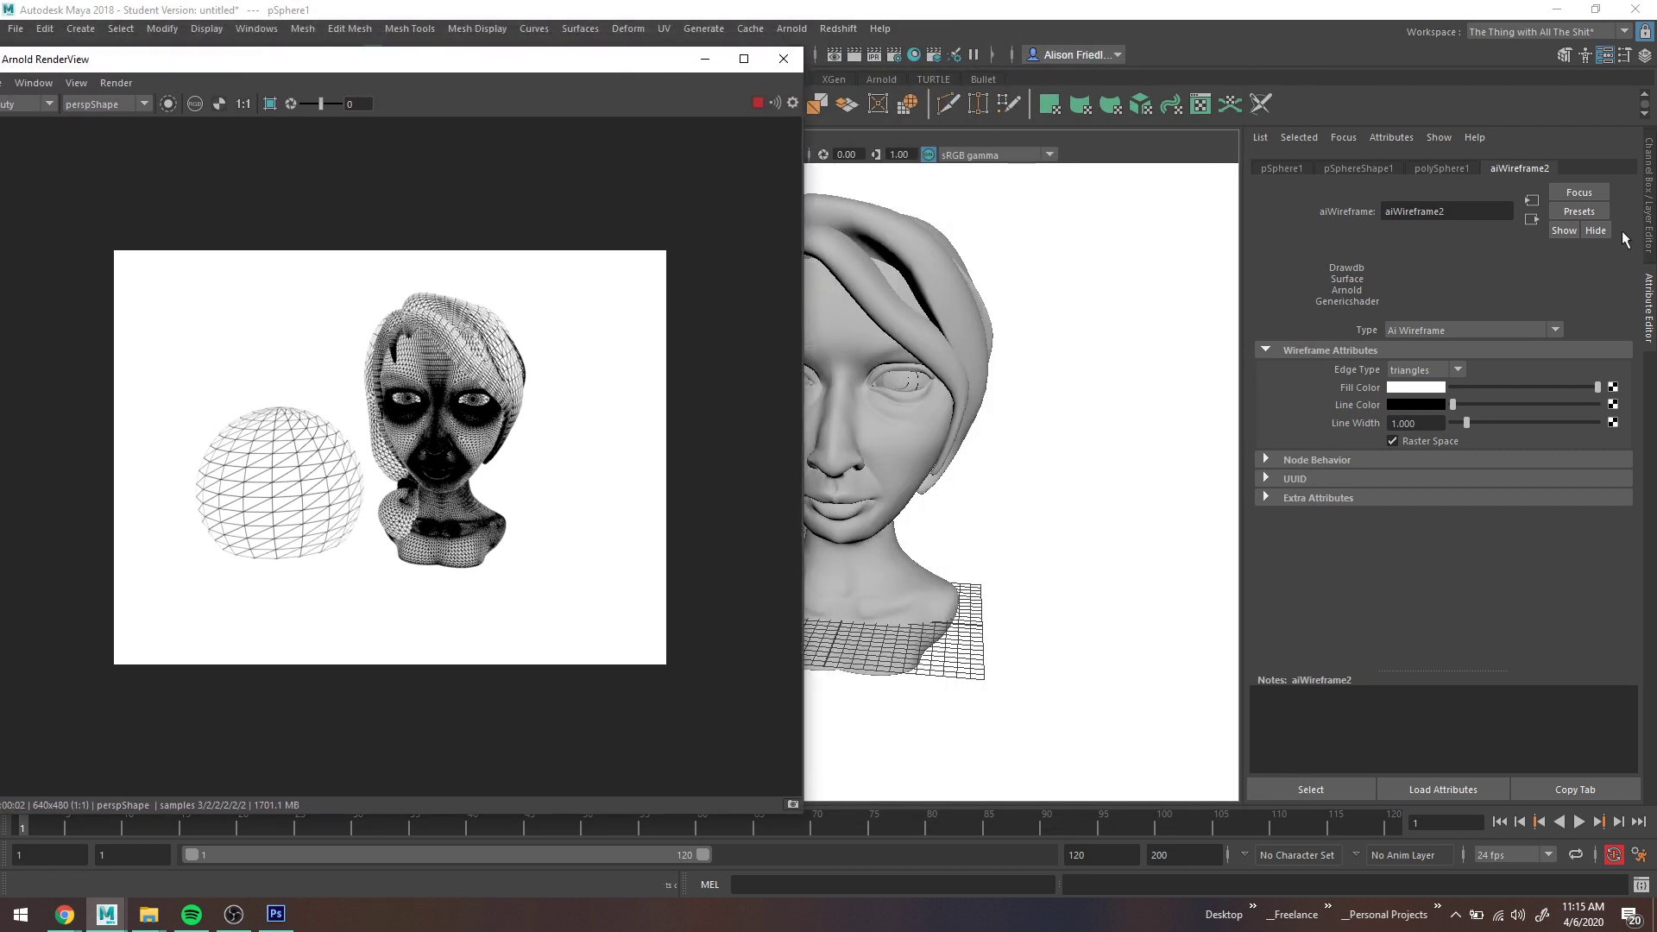
left_click(1463, 370)
left_click(1437, 406)
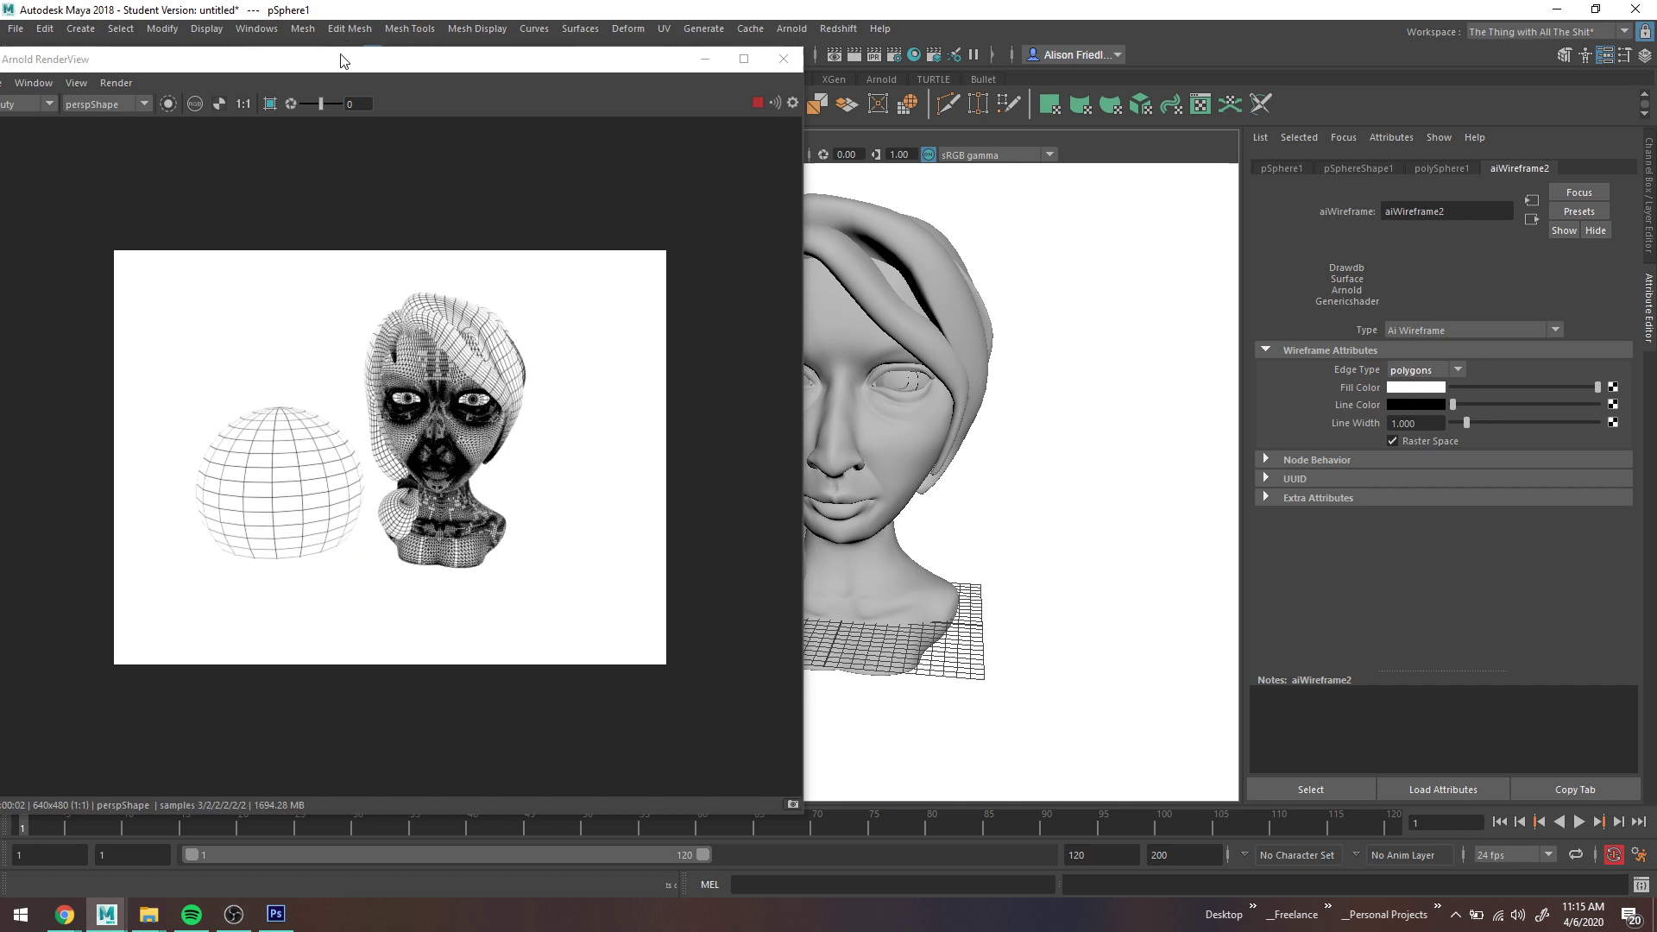
left_click_drag(341, 54, 632, 80)
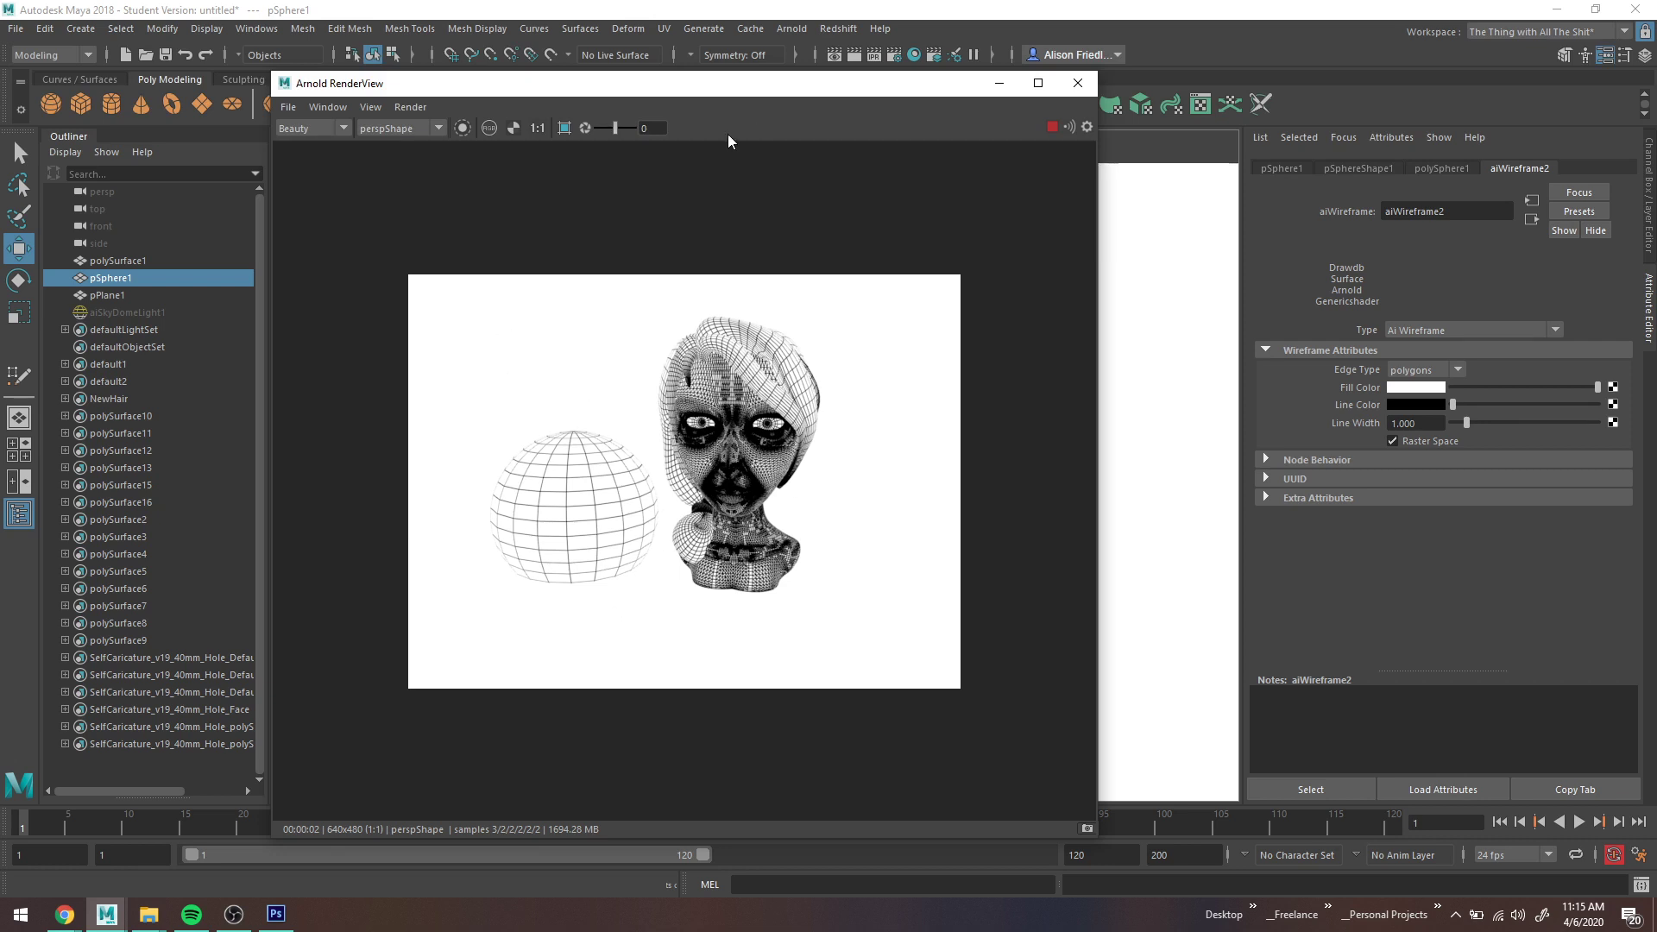
left_click_drag(703, 90, 922, 62)
Step: Save the RenderView image to the Desktop, overwriting the existing wireframe_Arnold.jpeg
left_click(506, 79)
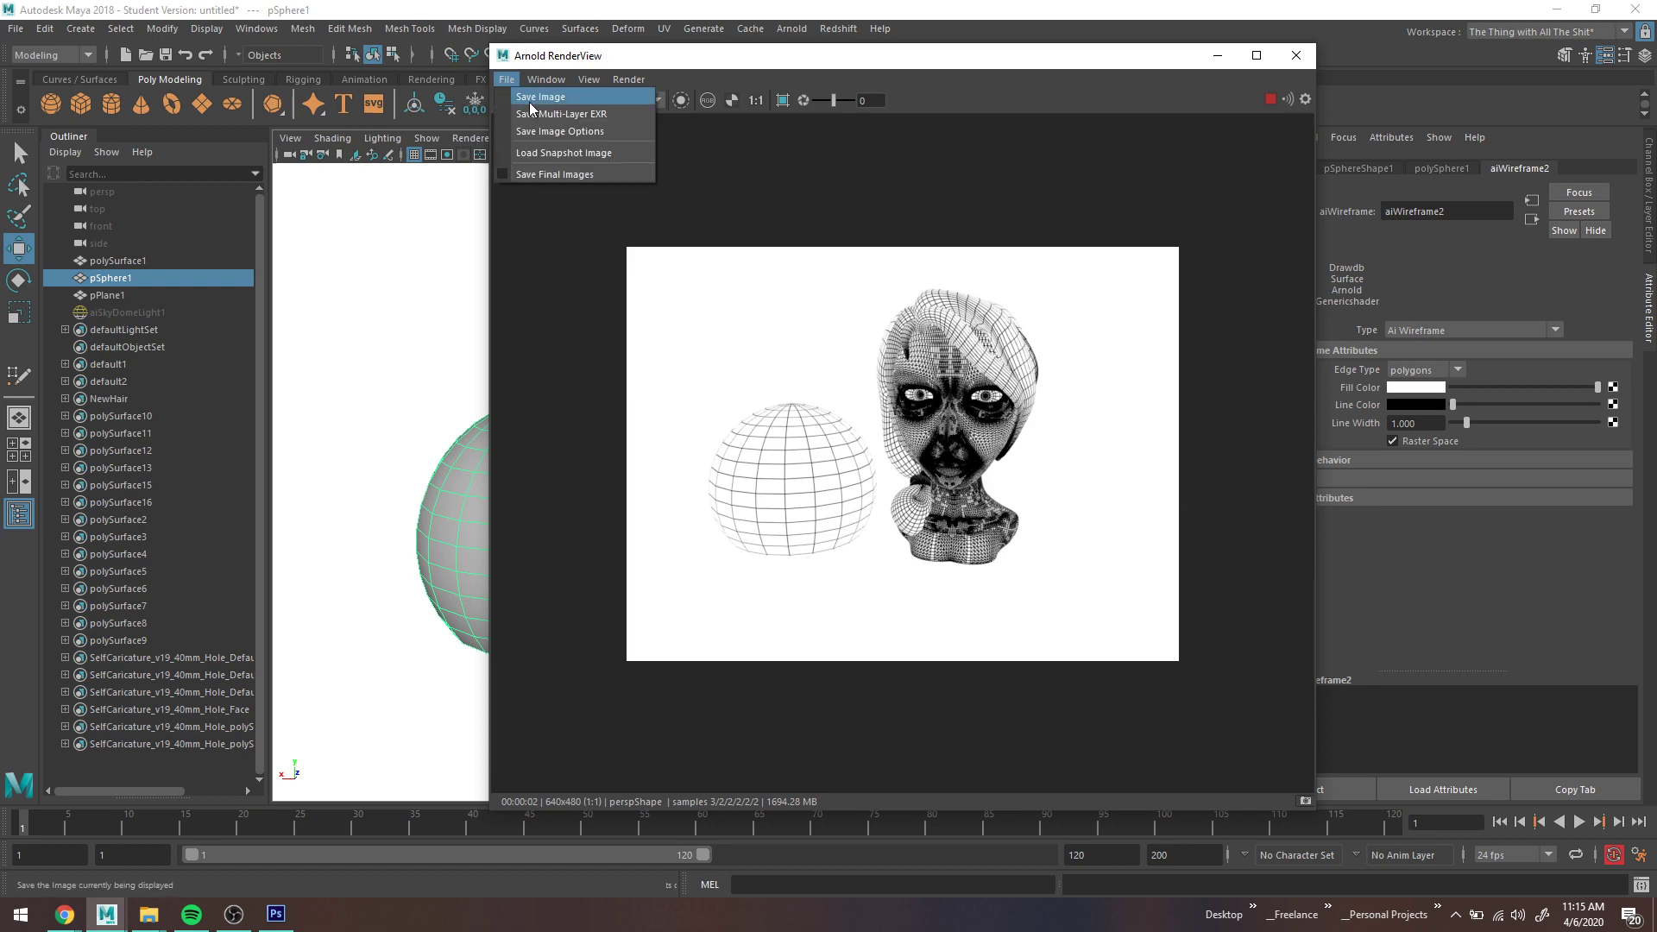
left_click(530, 102)
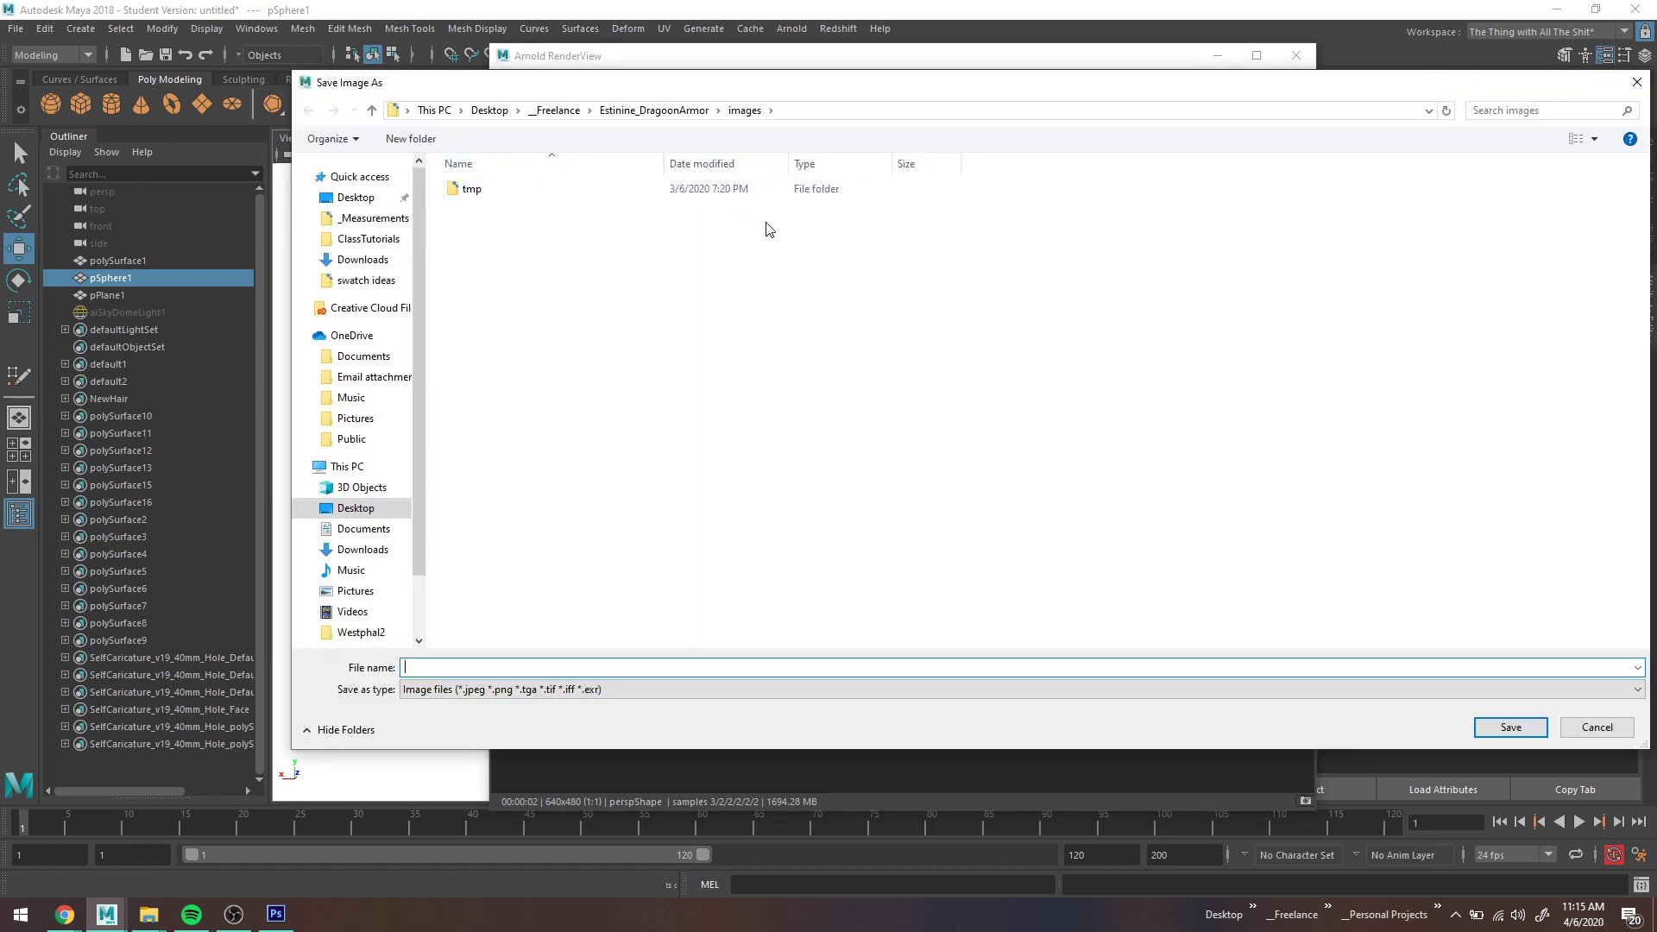
left_click(357, 197)
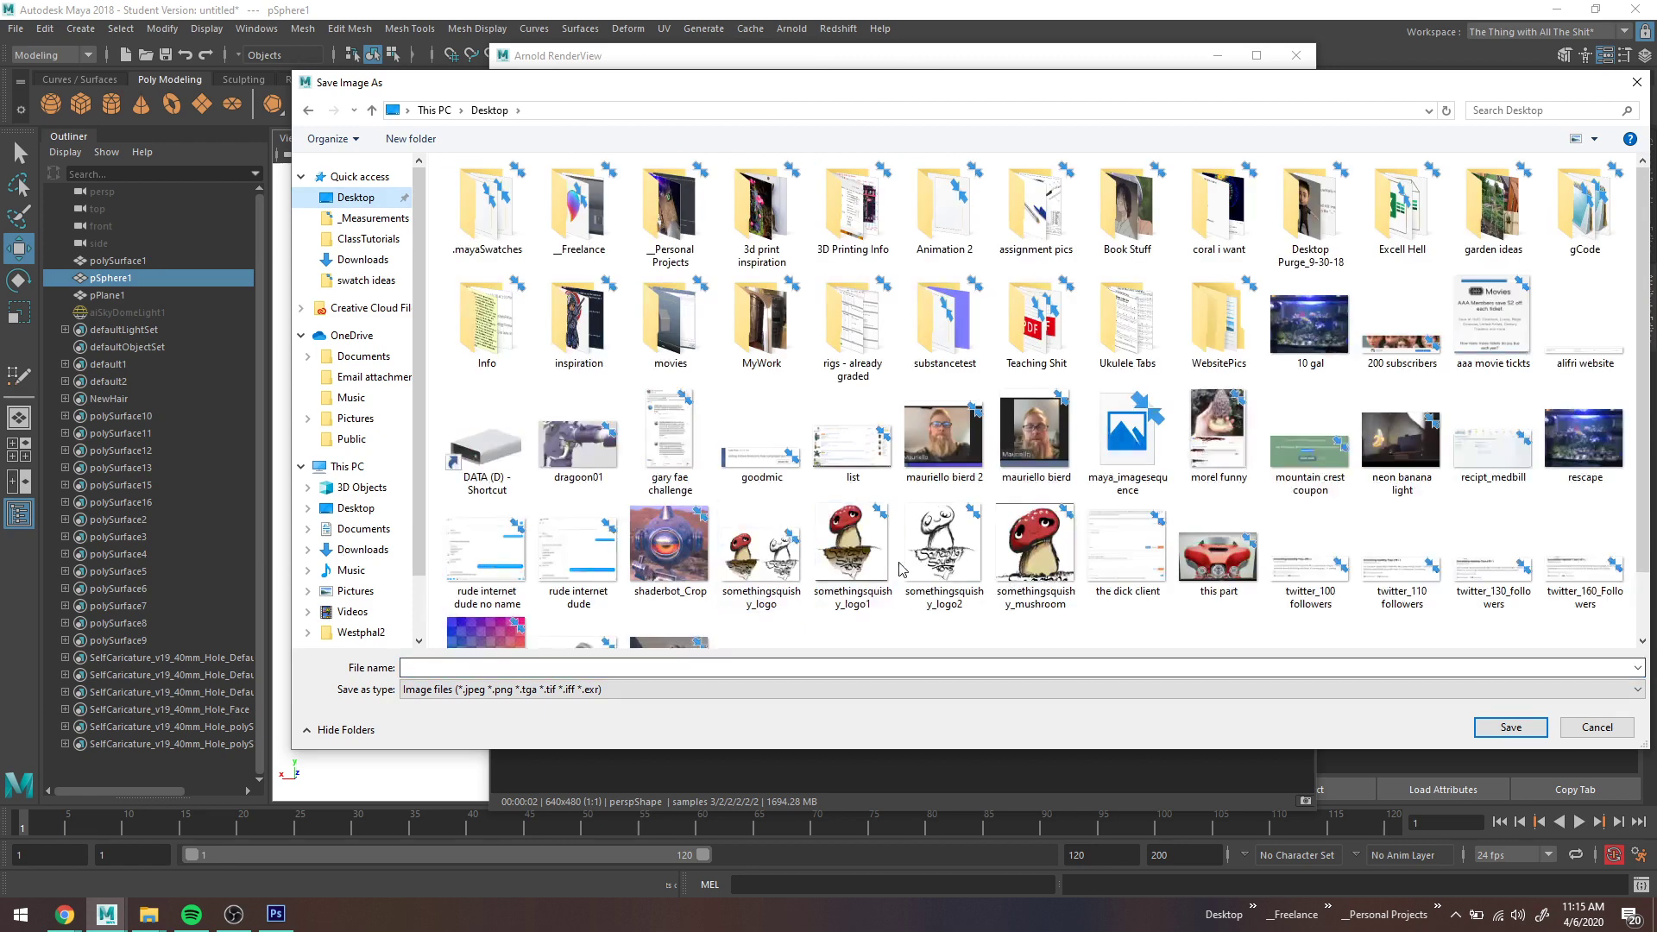
scroll(902, 570, "down", 2)
double_click(591, 600)
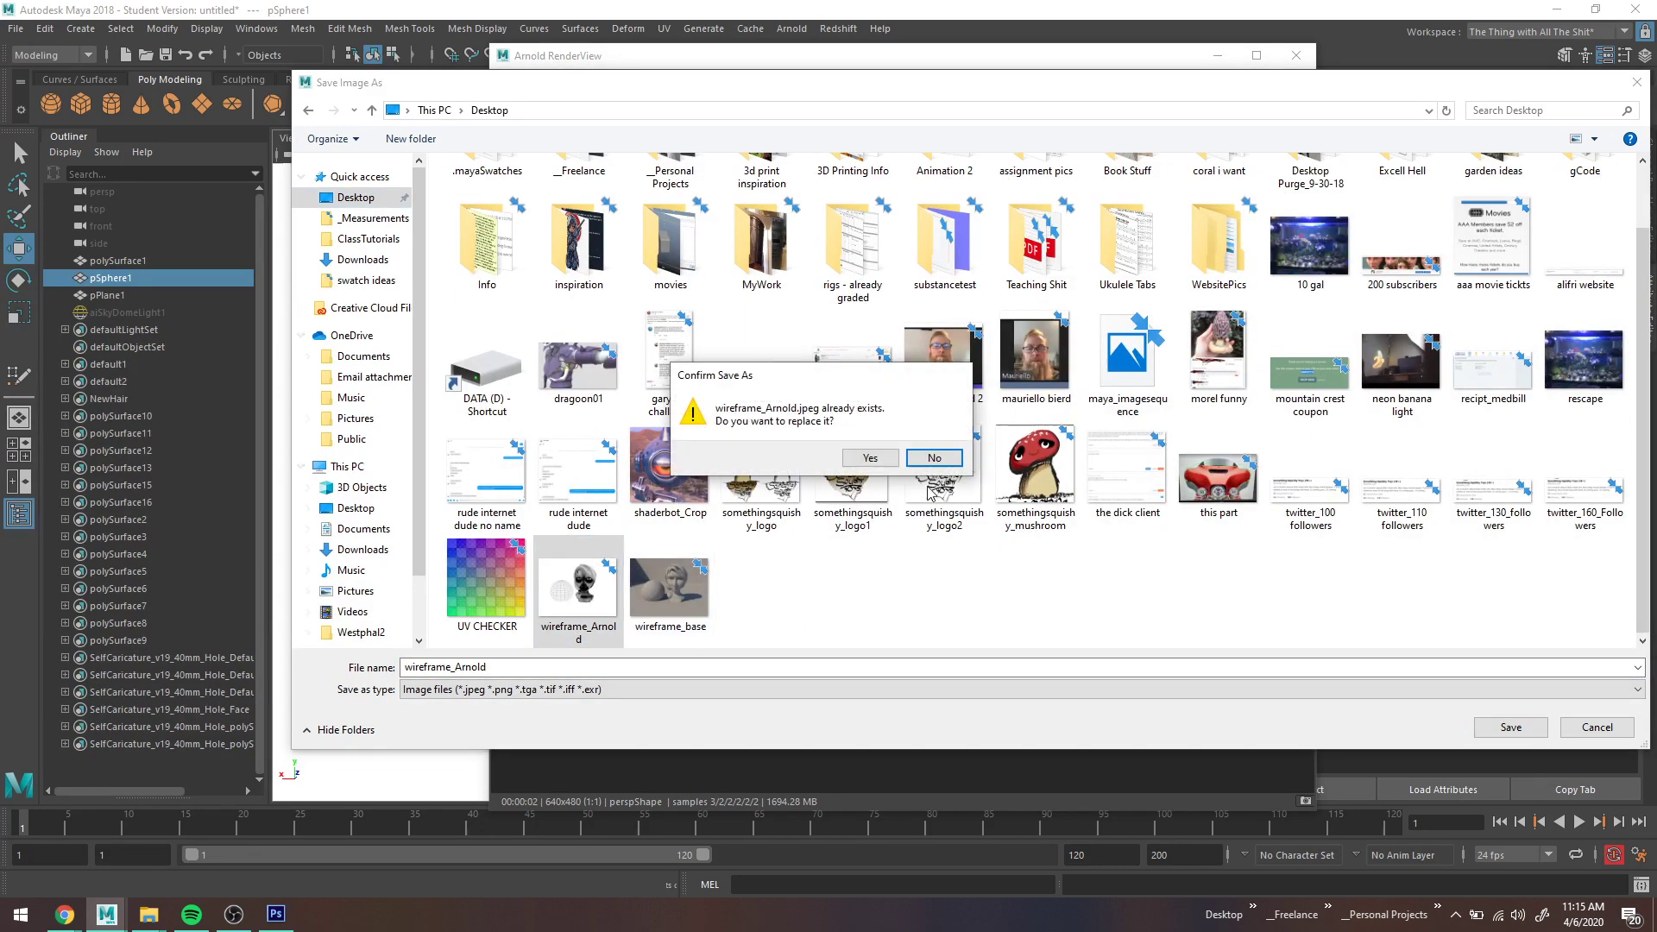
left_click(848, 455)
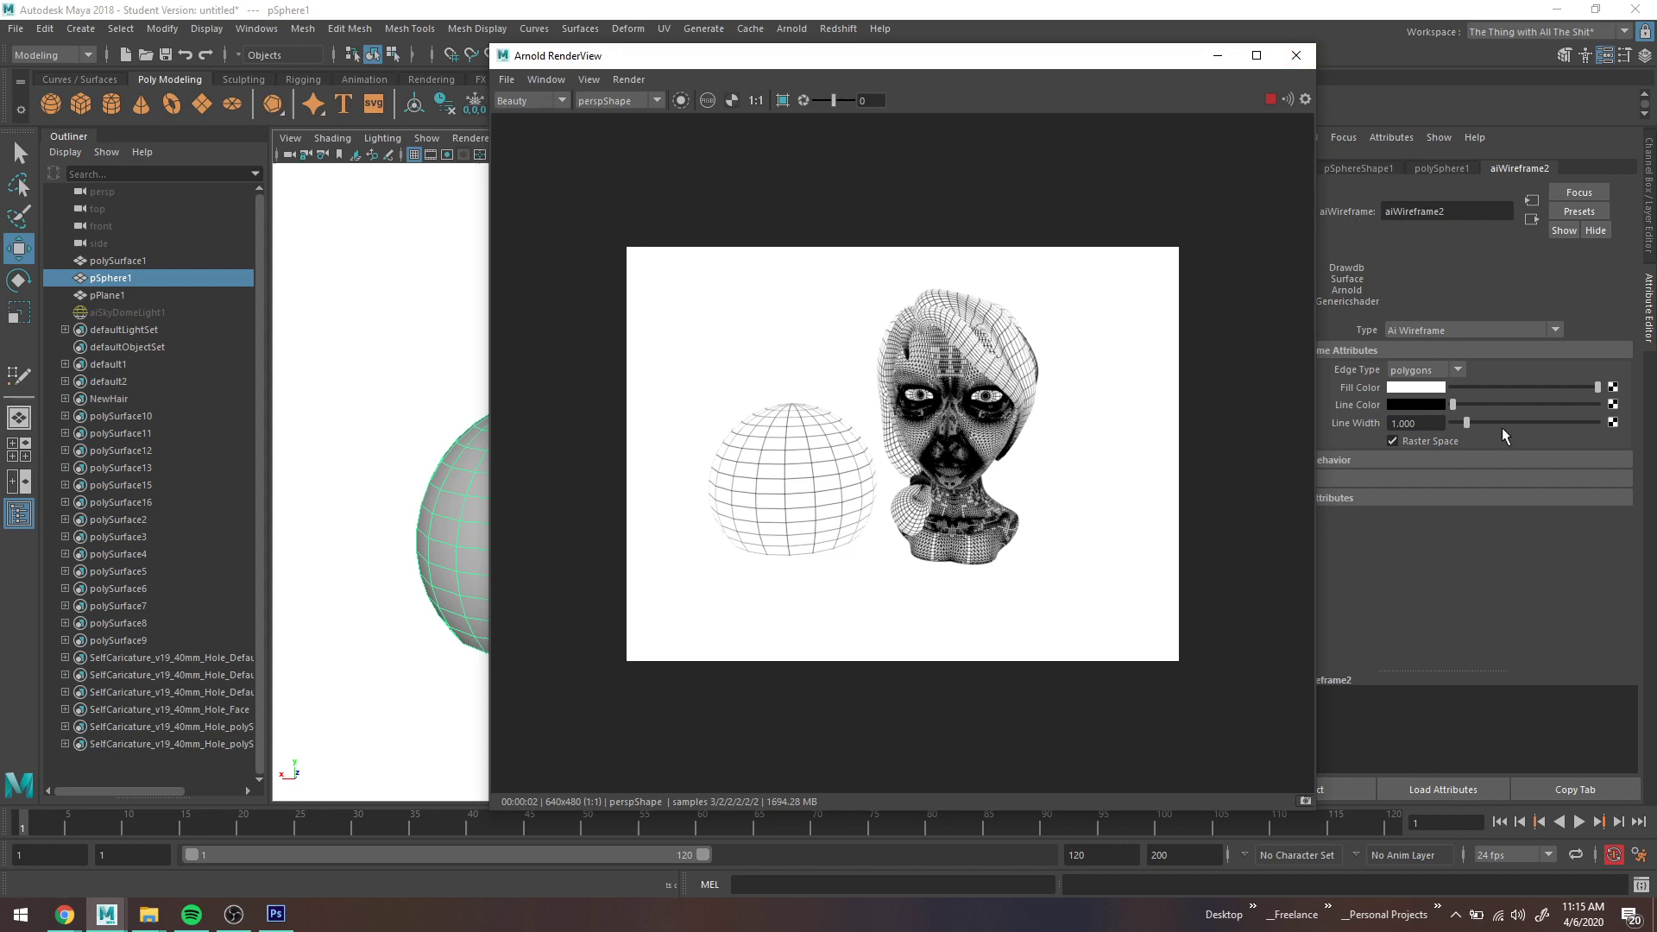
Step: Give aiWireframe2 a 5.542 line width, cyan line colour and green fill colour
left_click_drag(1473, 421, 1533, 432)
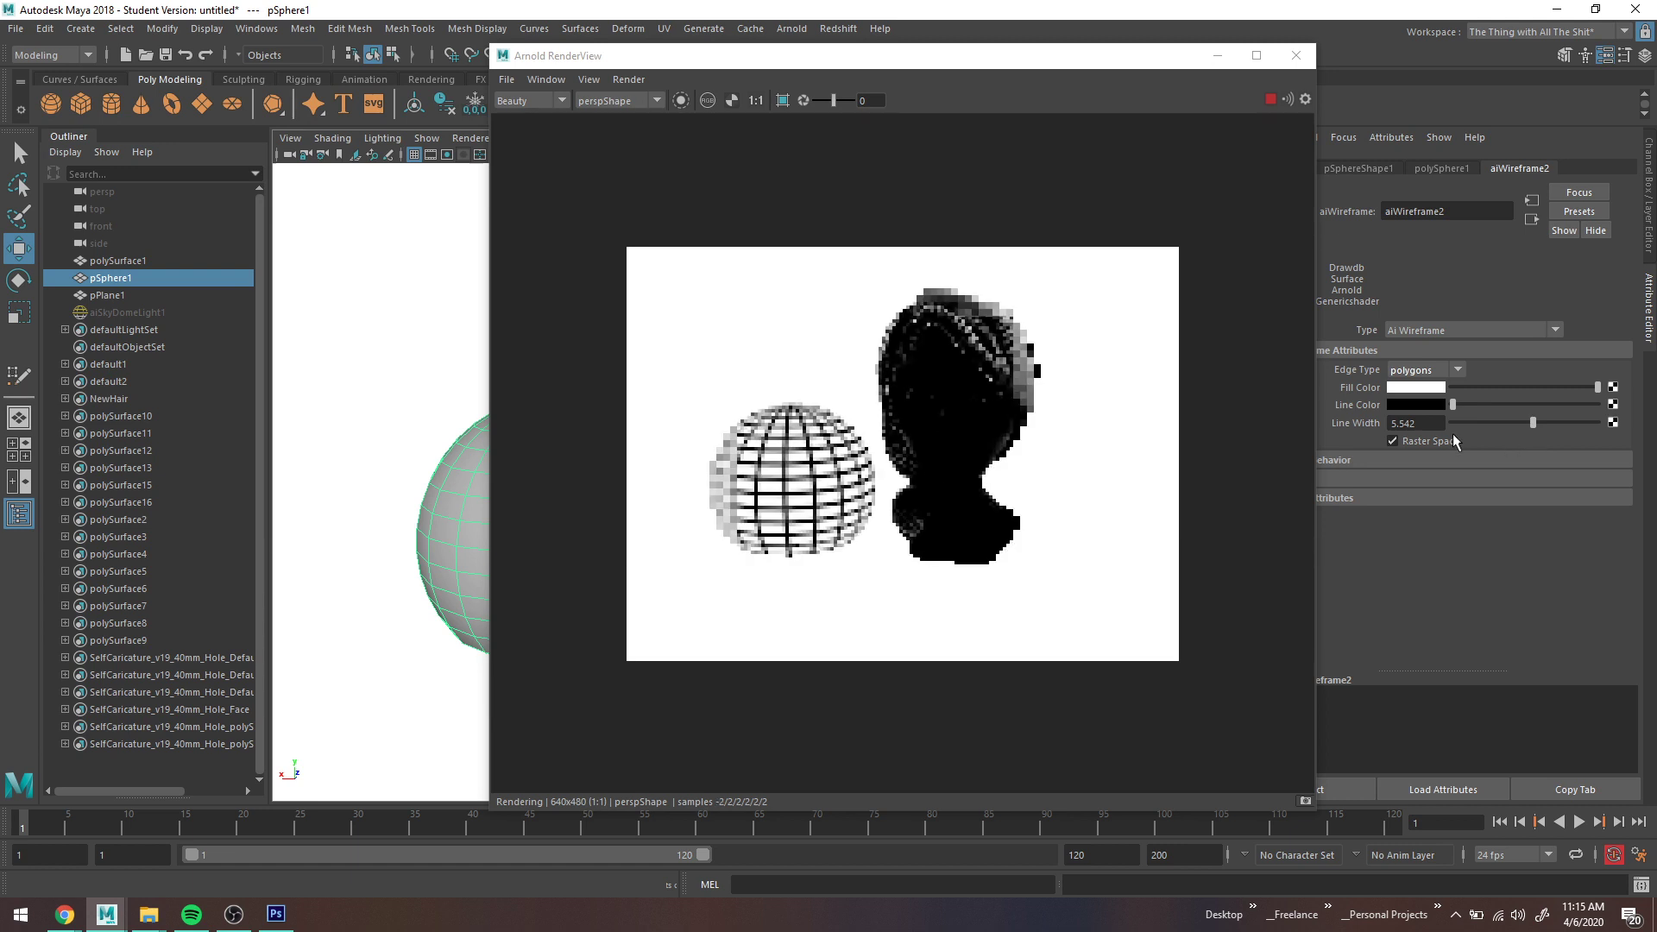
left_click(1612, 405)
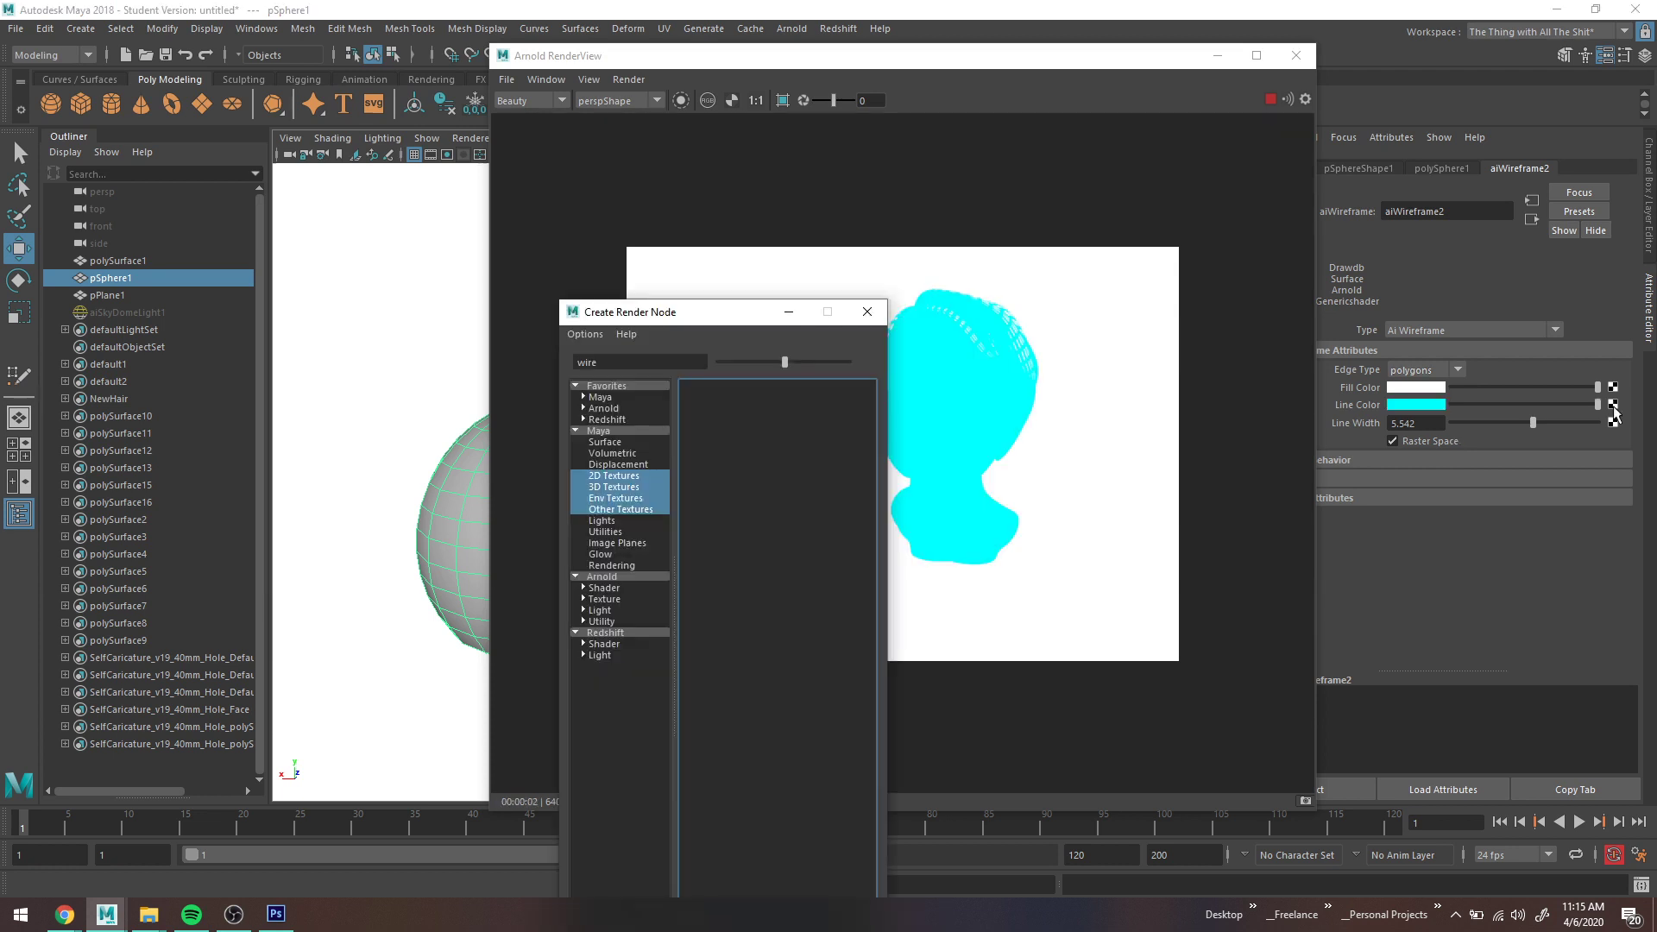
left_click(615, 432)
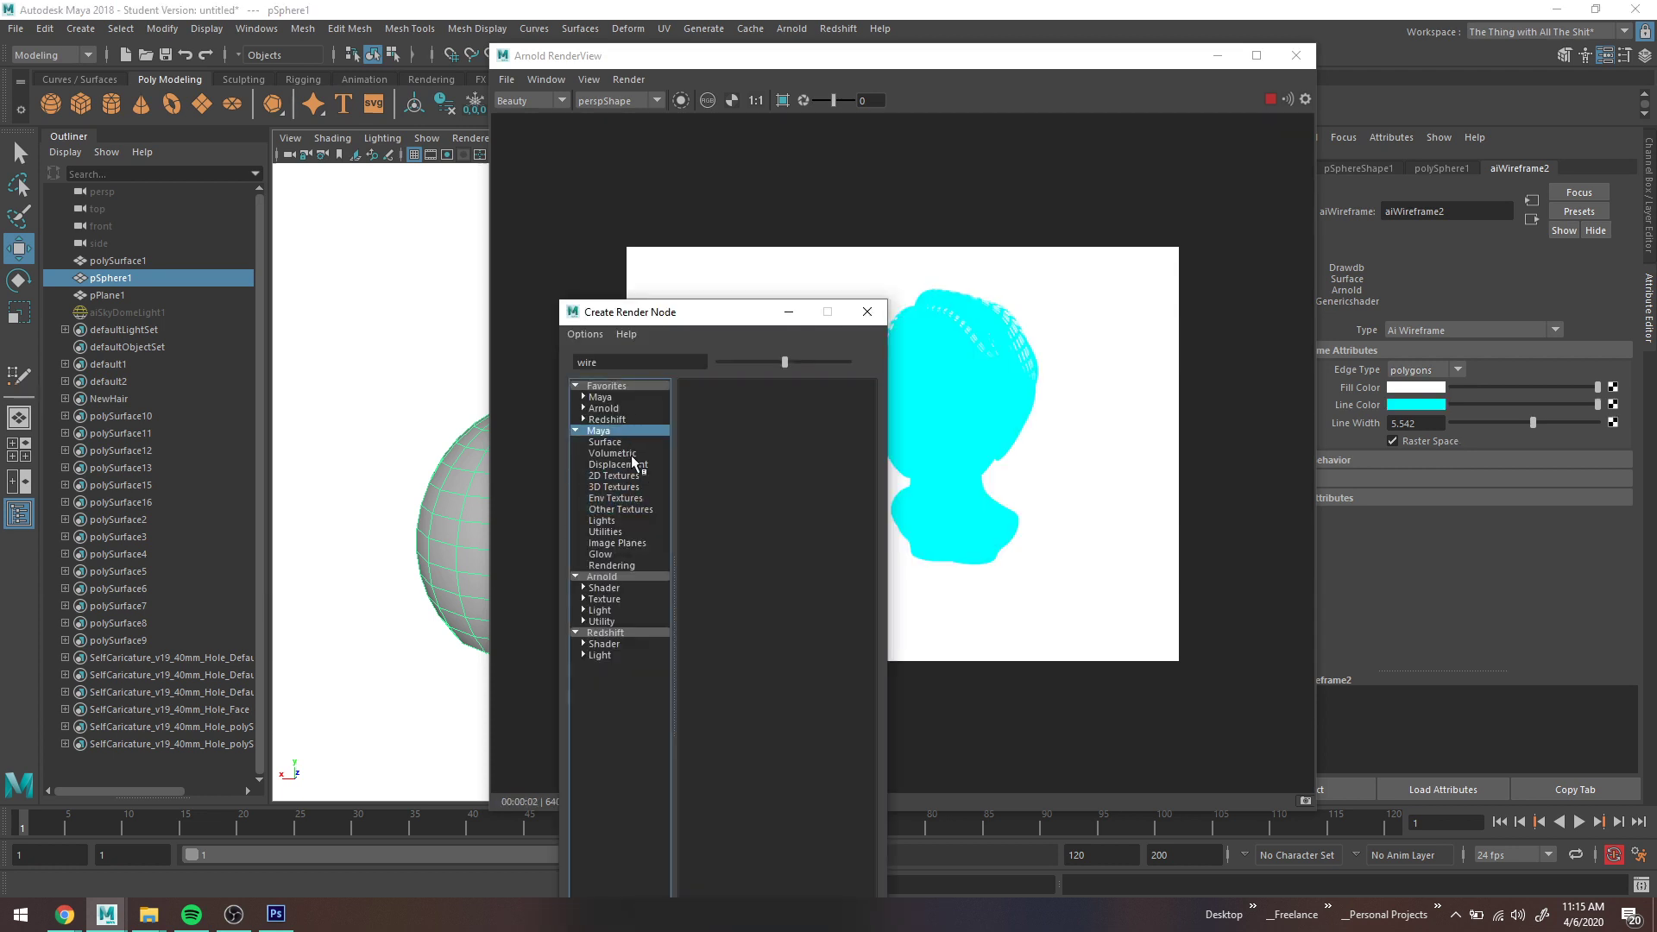
left_click(867, 312)
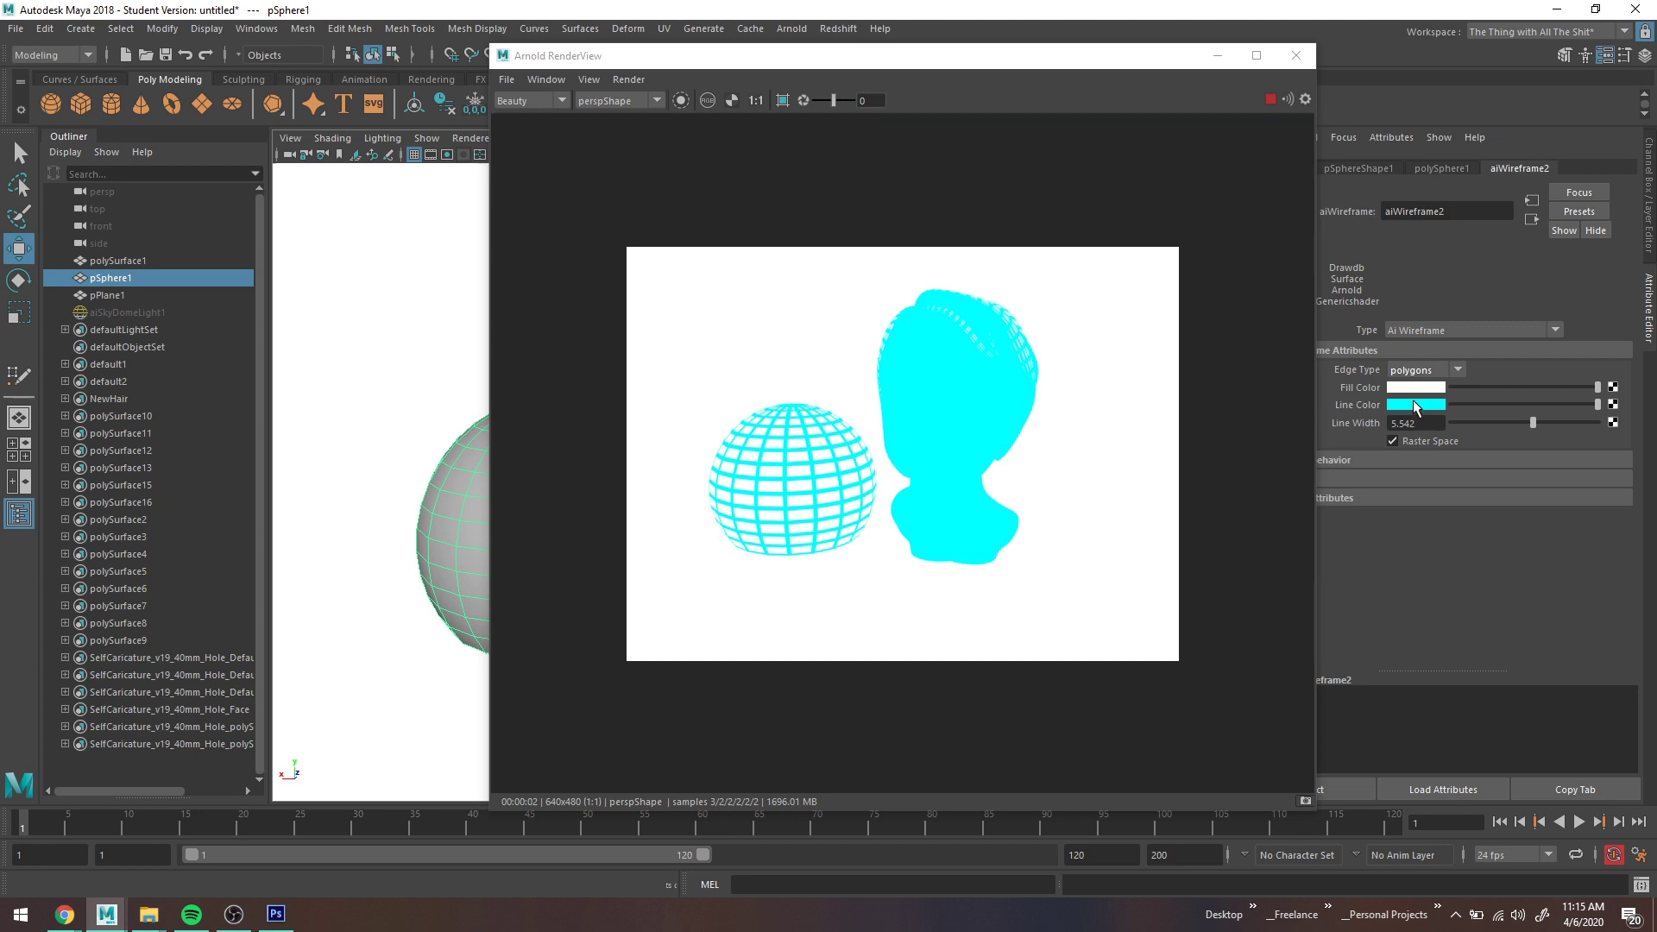
left_click(1416, 406)
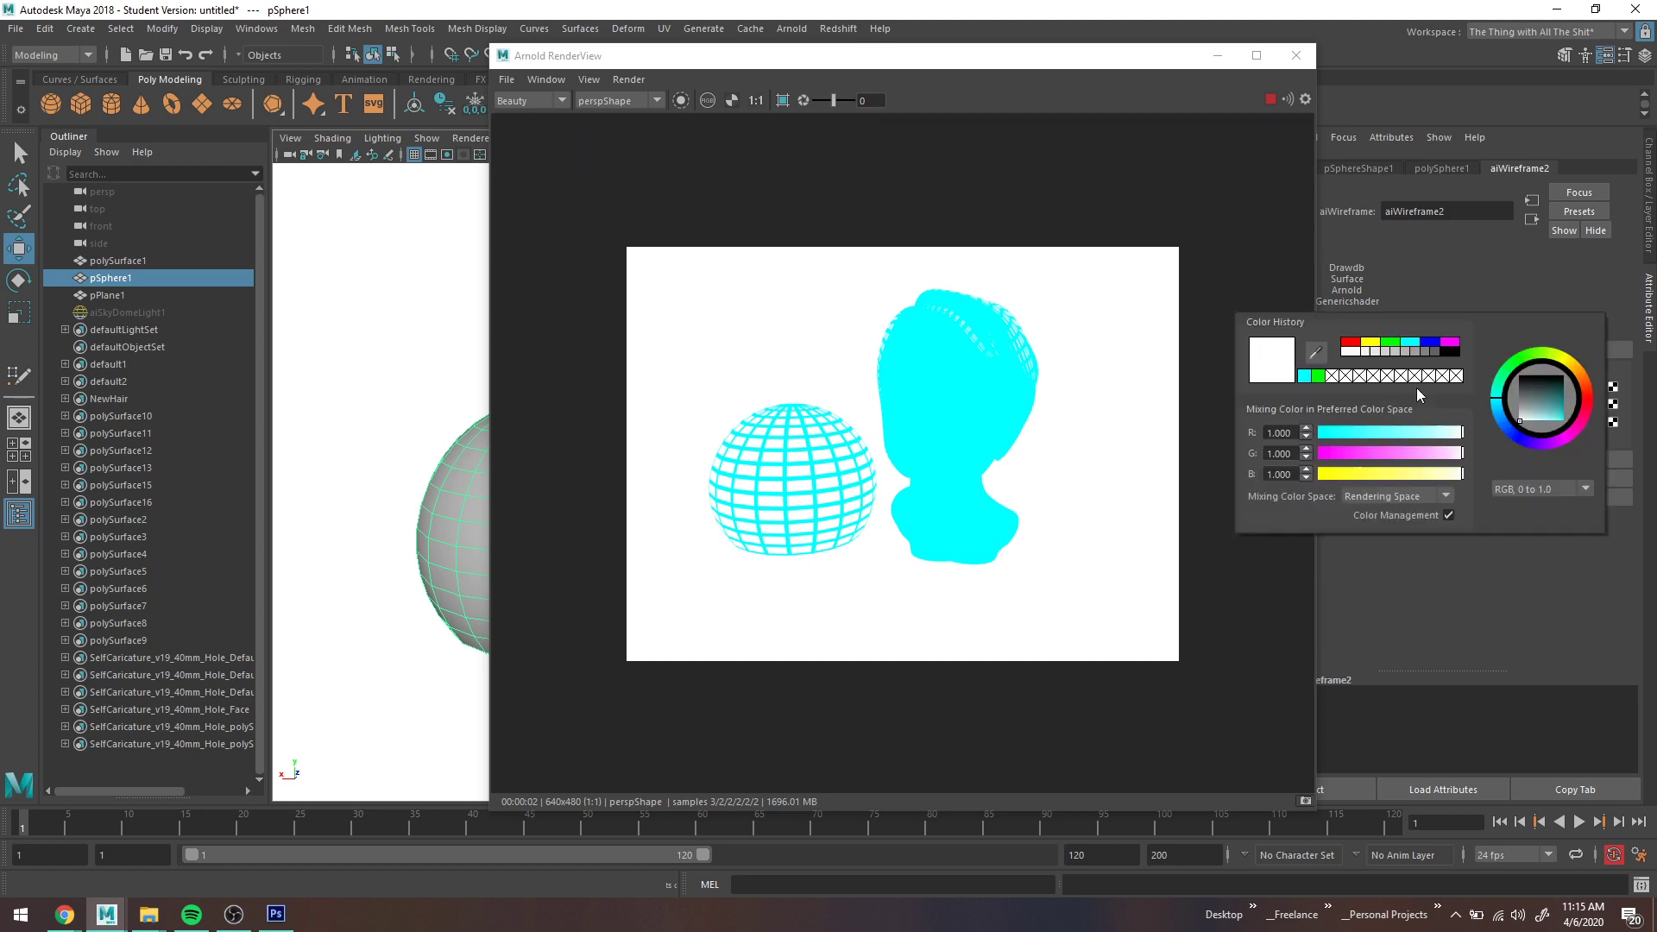
left_click(1391, 345)
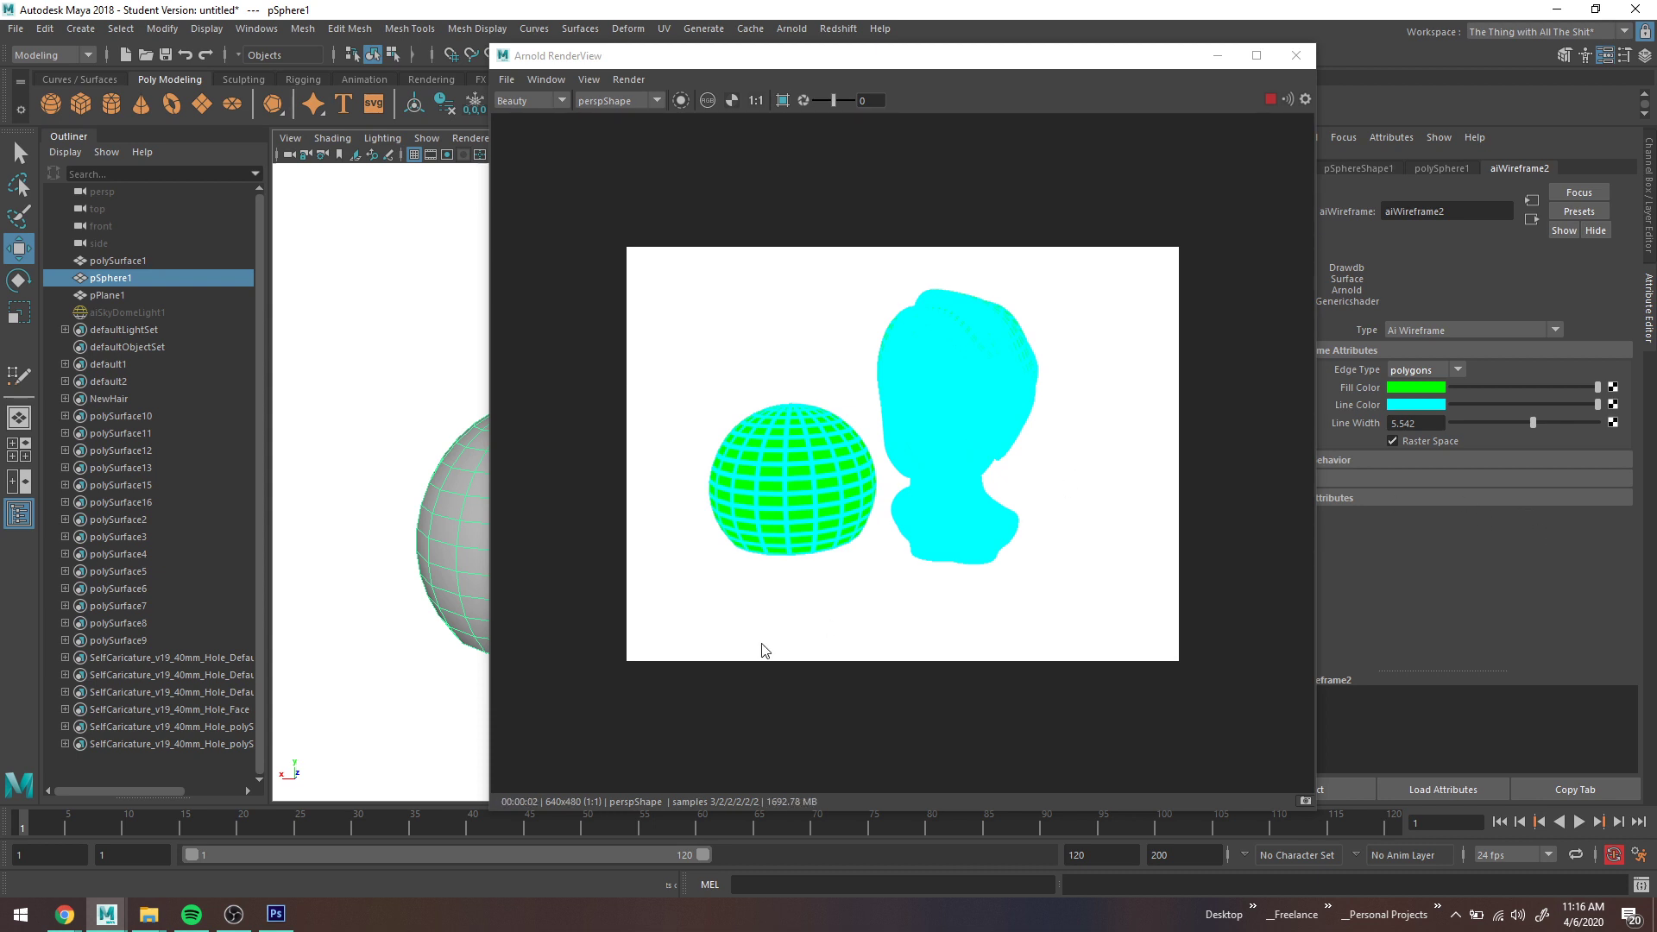
Step: Open wireframe_base.jpeg in Photoshop by dragging it from the Desktop folder
left_click(276, 914)
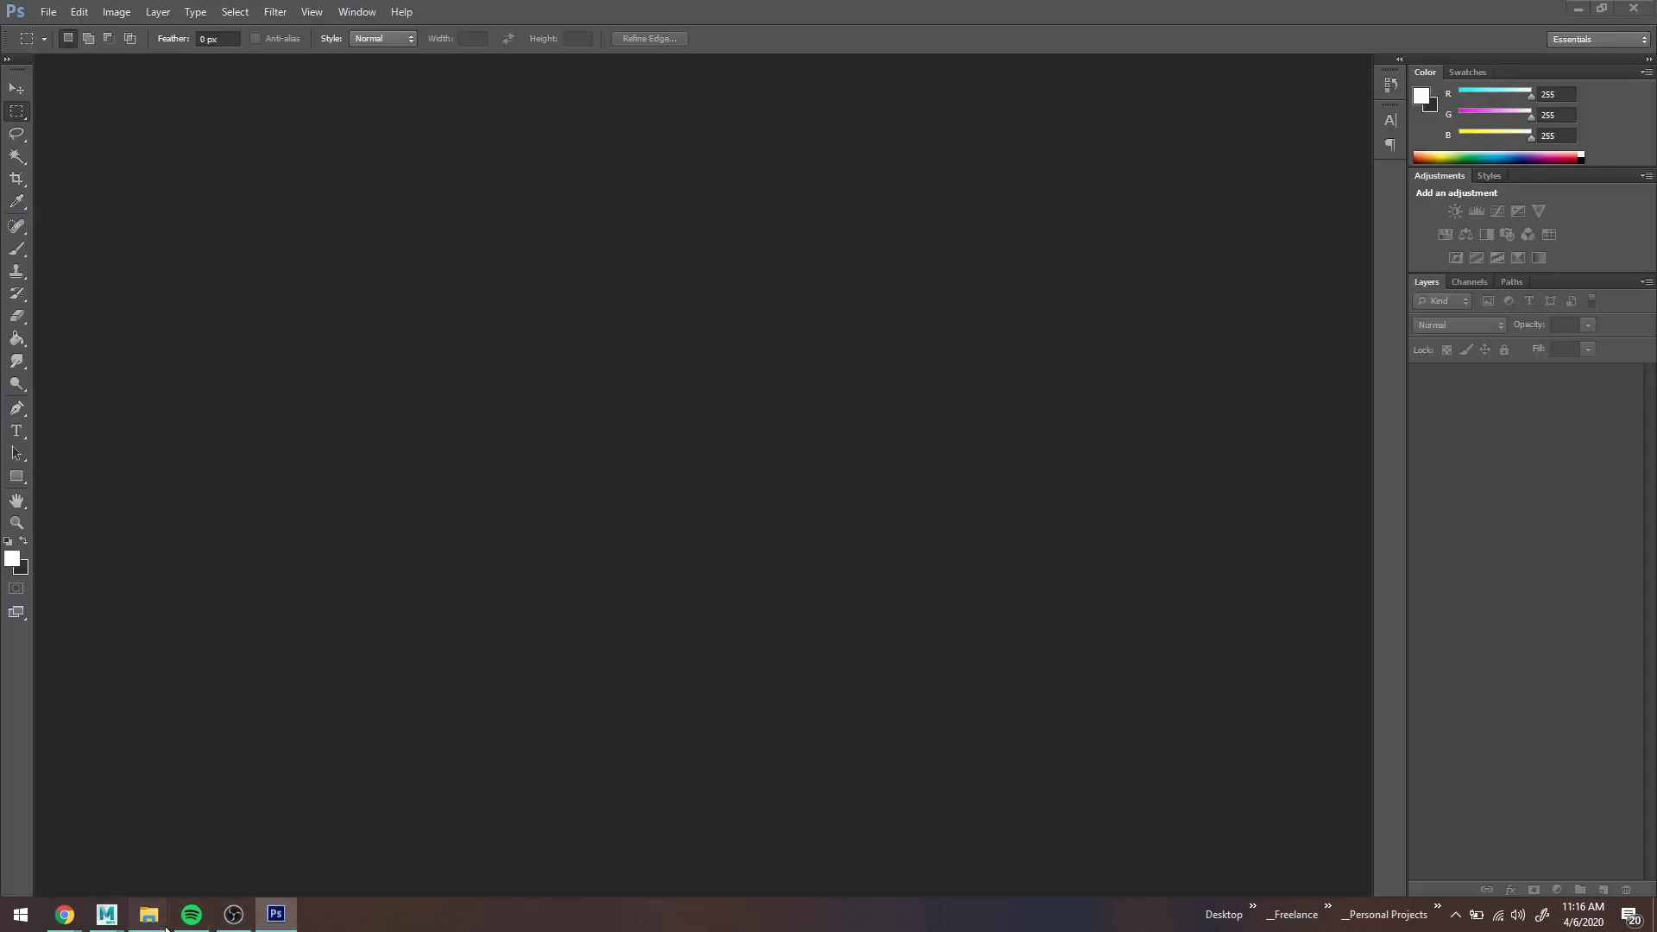
mouse_move(166, 925)
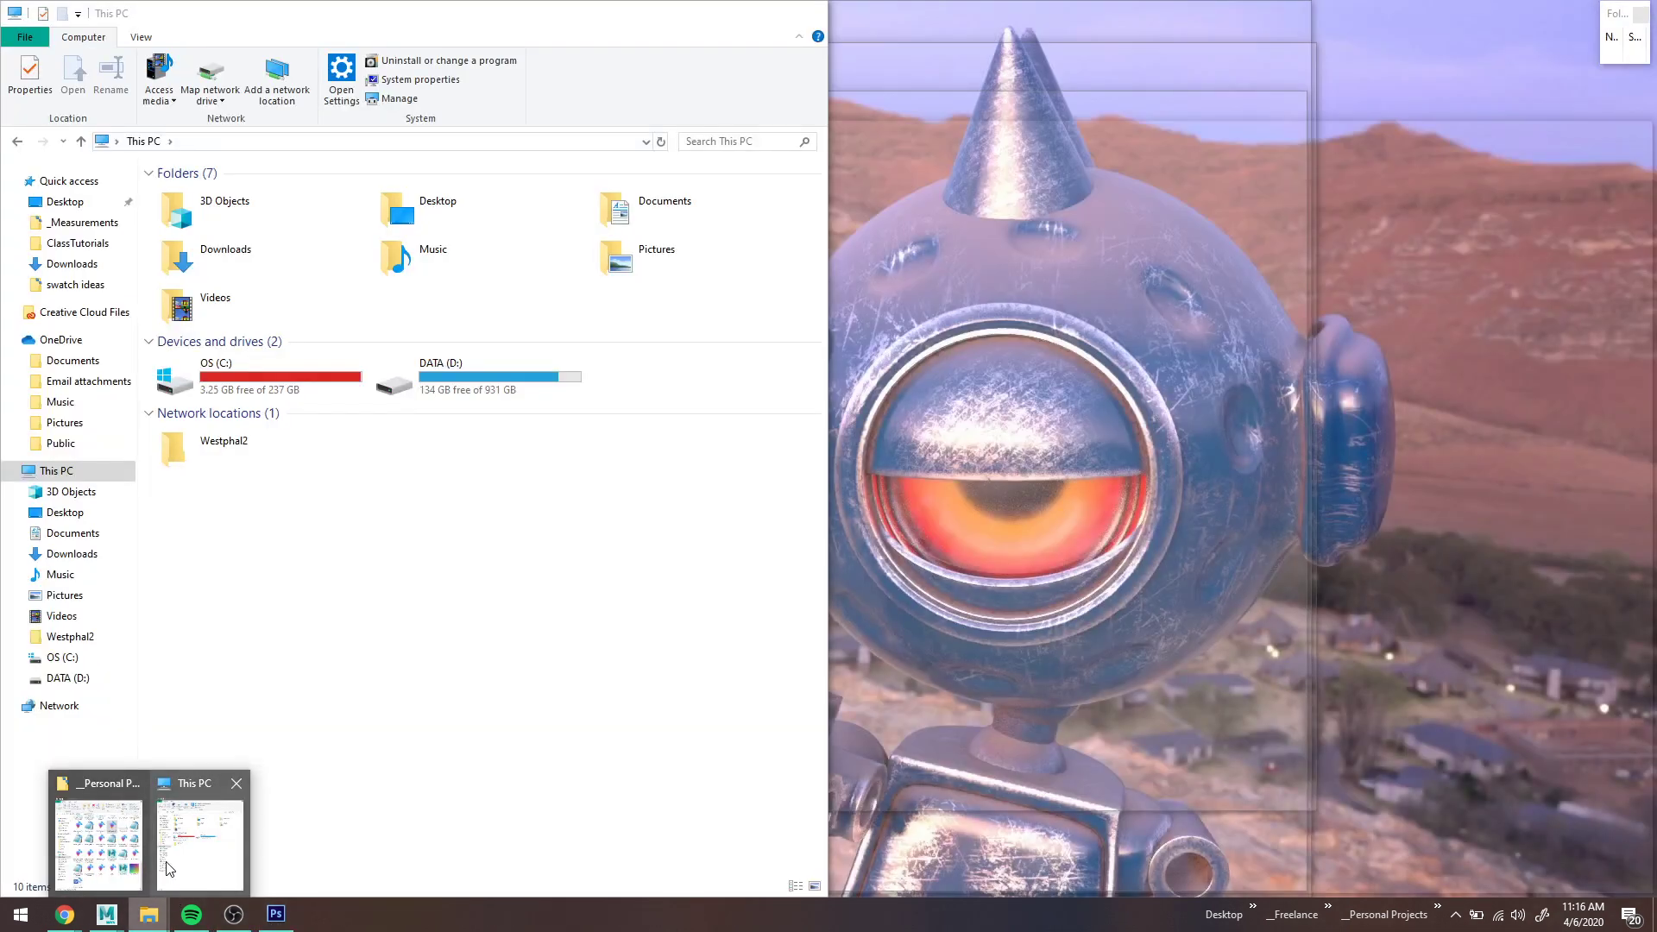
left_click(166, 867)
left_click(65, 202)
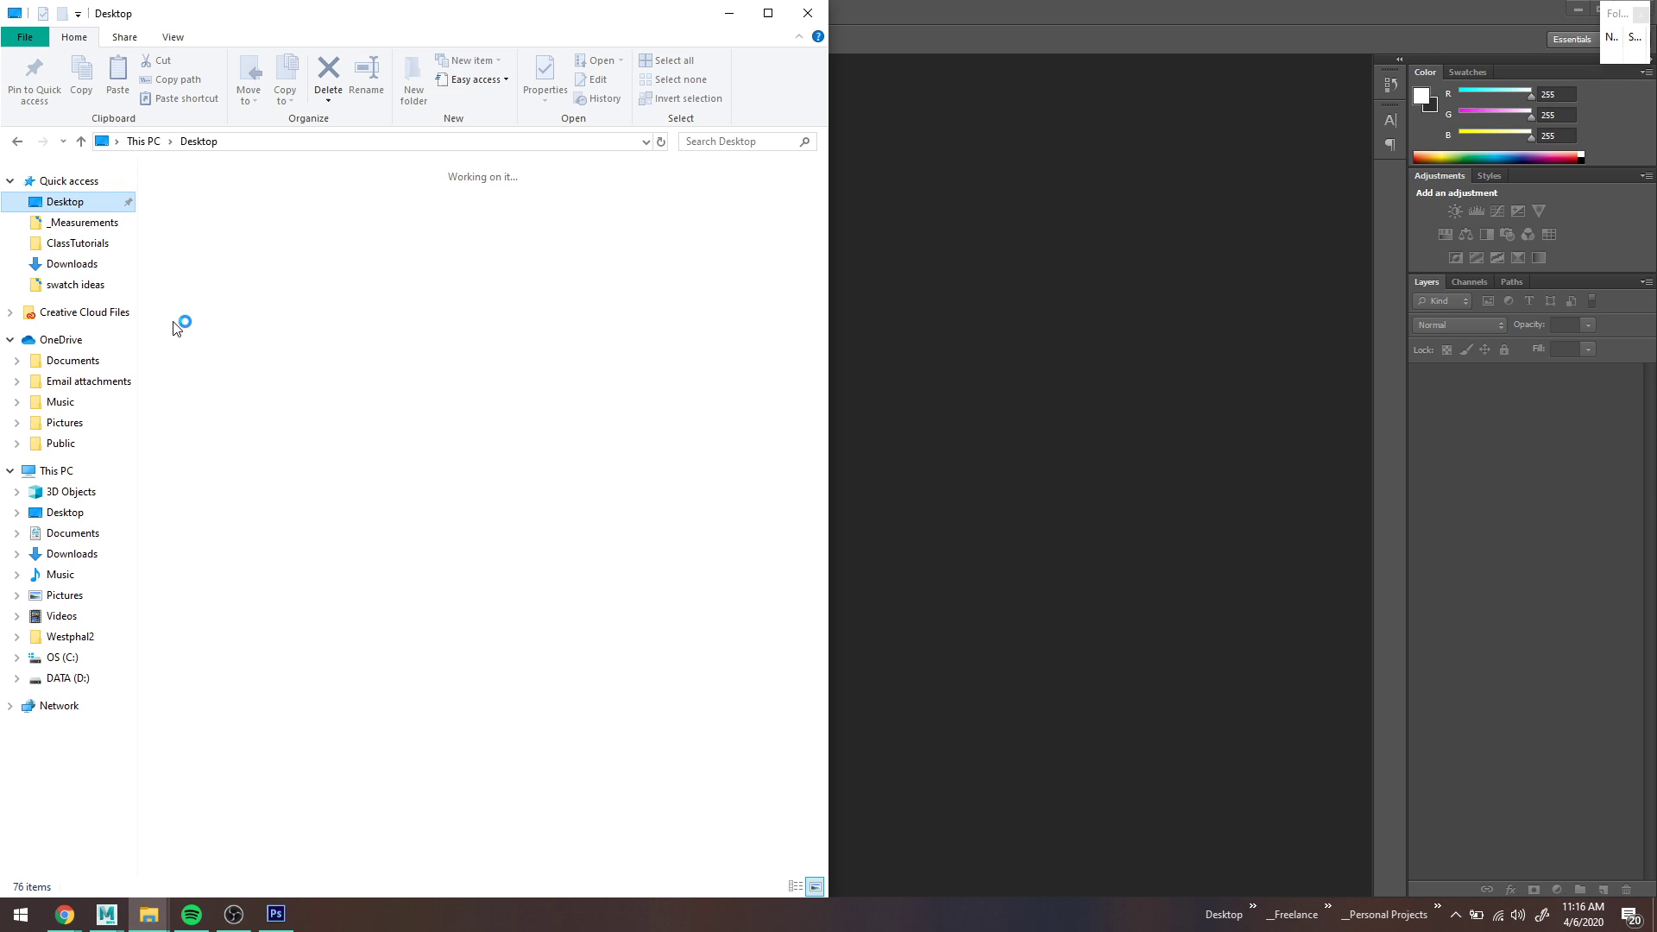
scroll(315, 854, "down", 6)
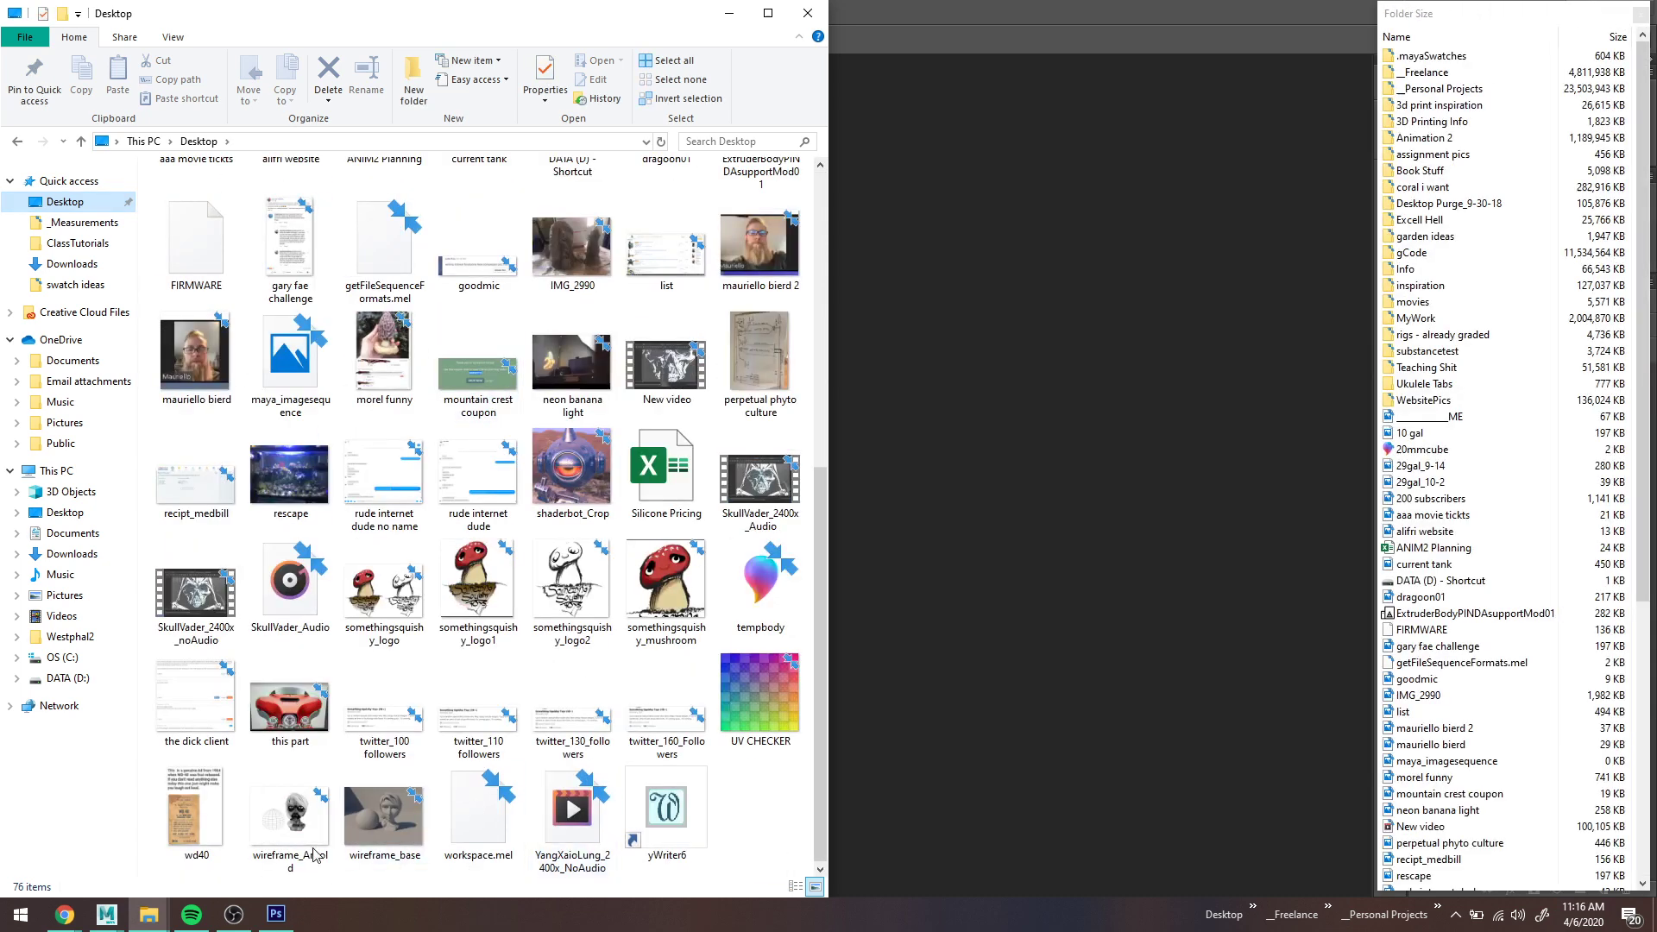
left_click_drag(385, 816, 1104, 538)
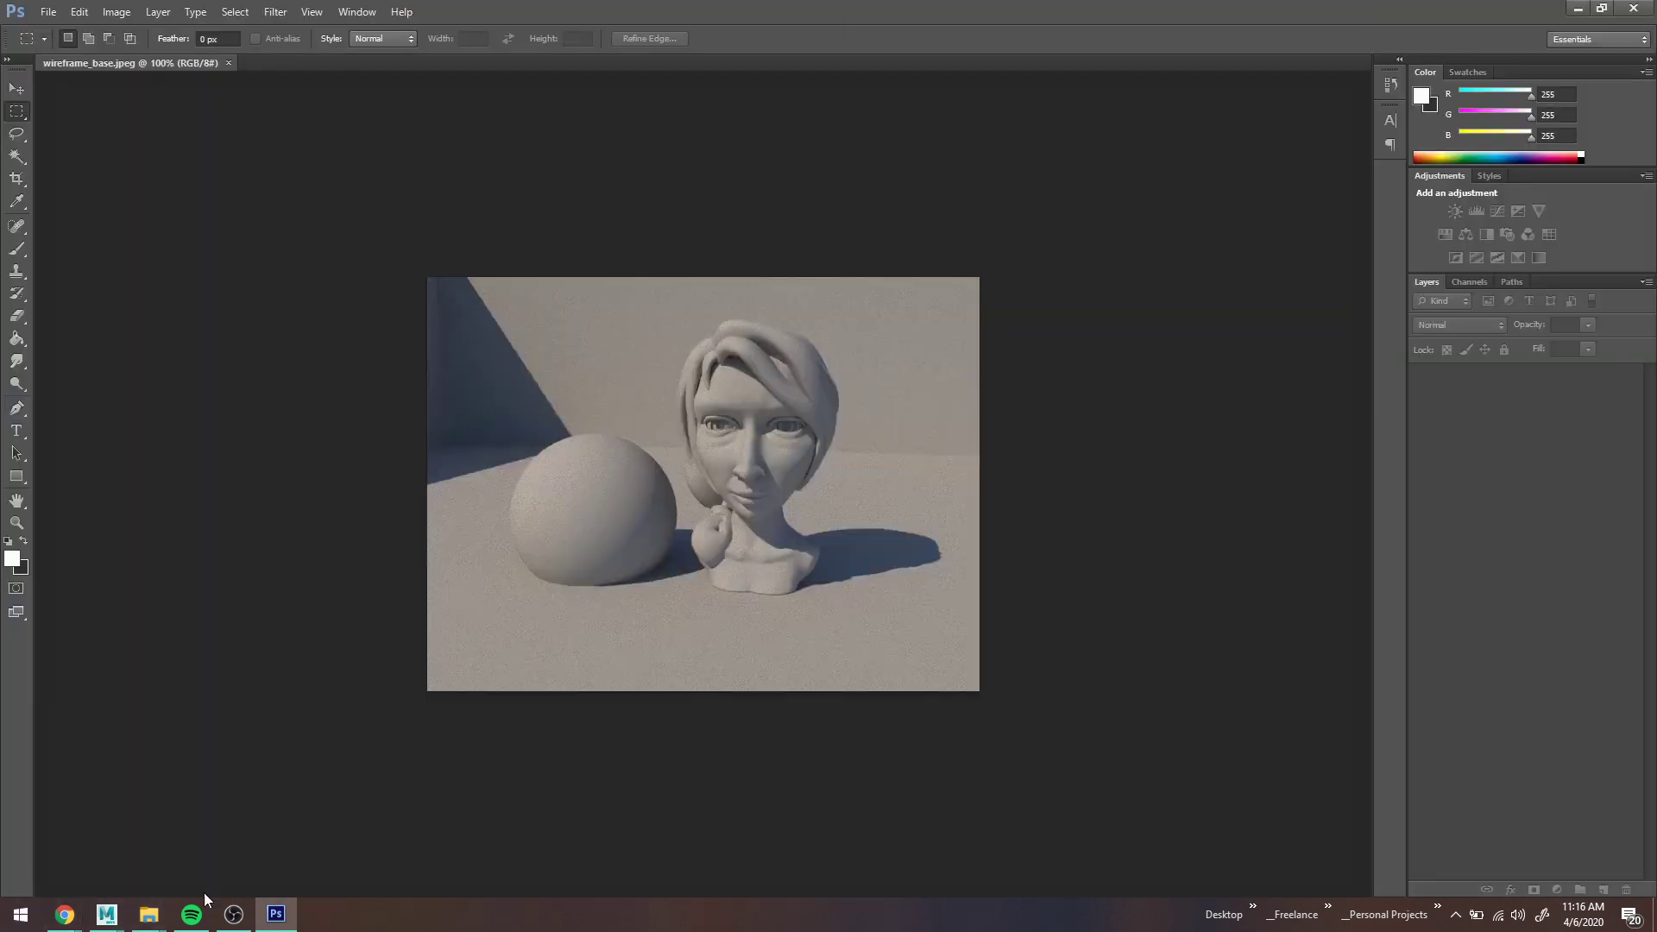
Step: Drag wireframe_Arnold from the Desktop onto the Photoshop canvas to place it
mouse_move(149, 913)
left_click(186, 863)
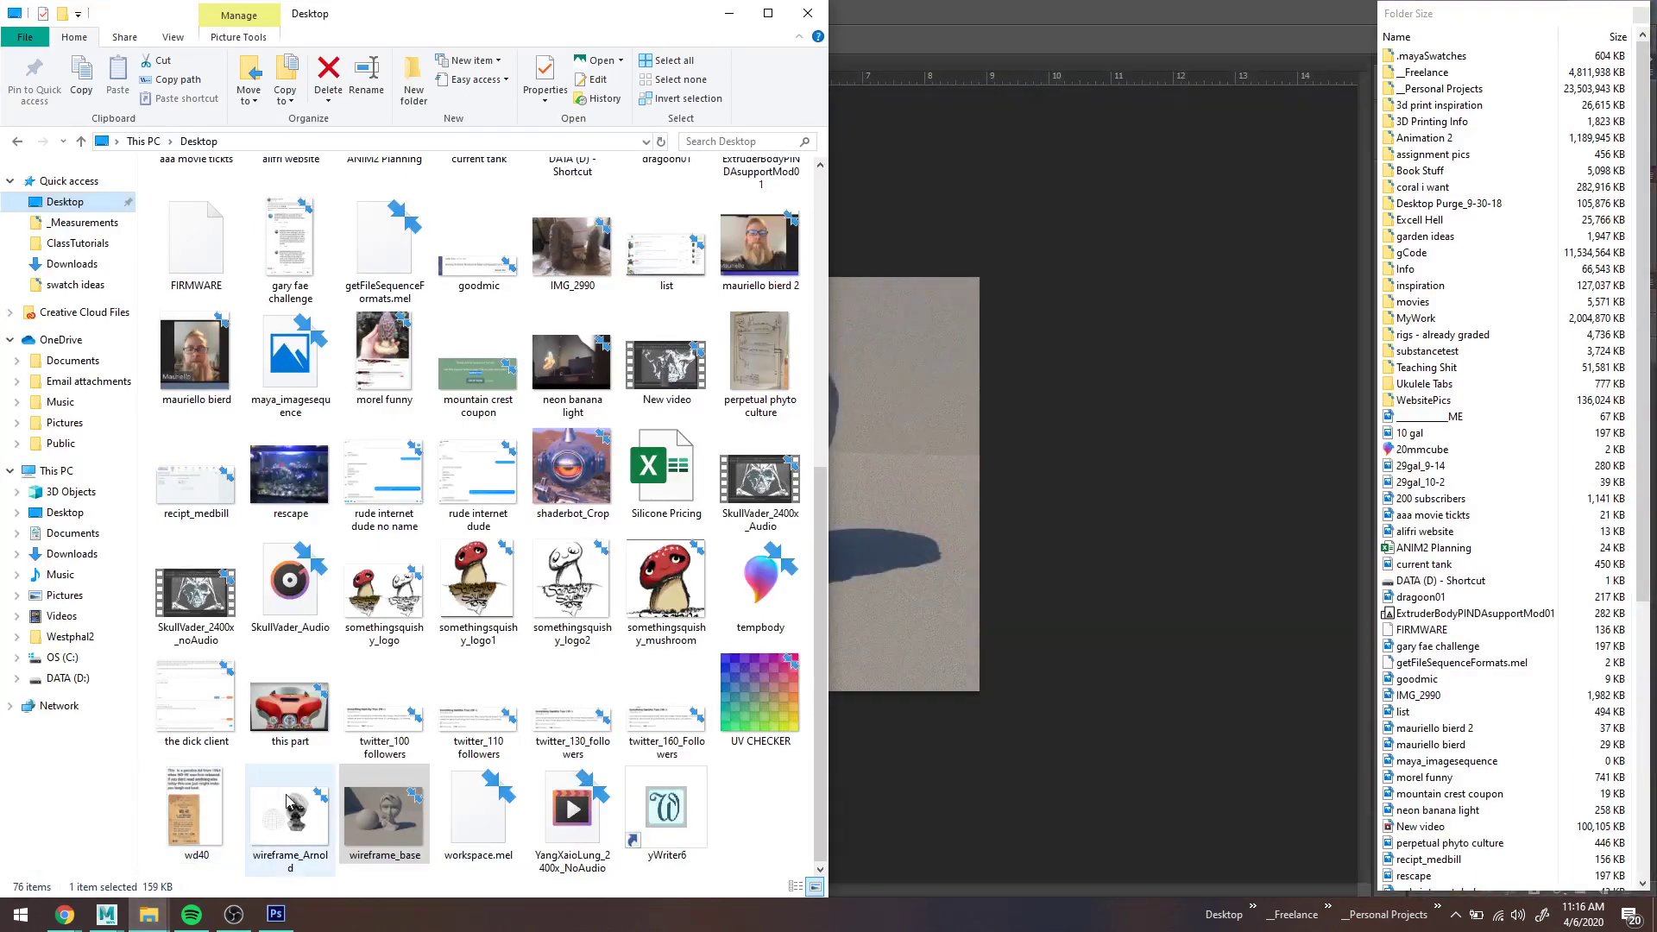
left_click_drag(384, 816, 977, 621)
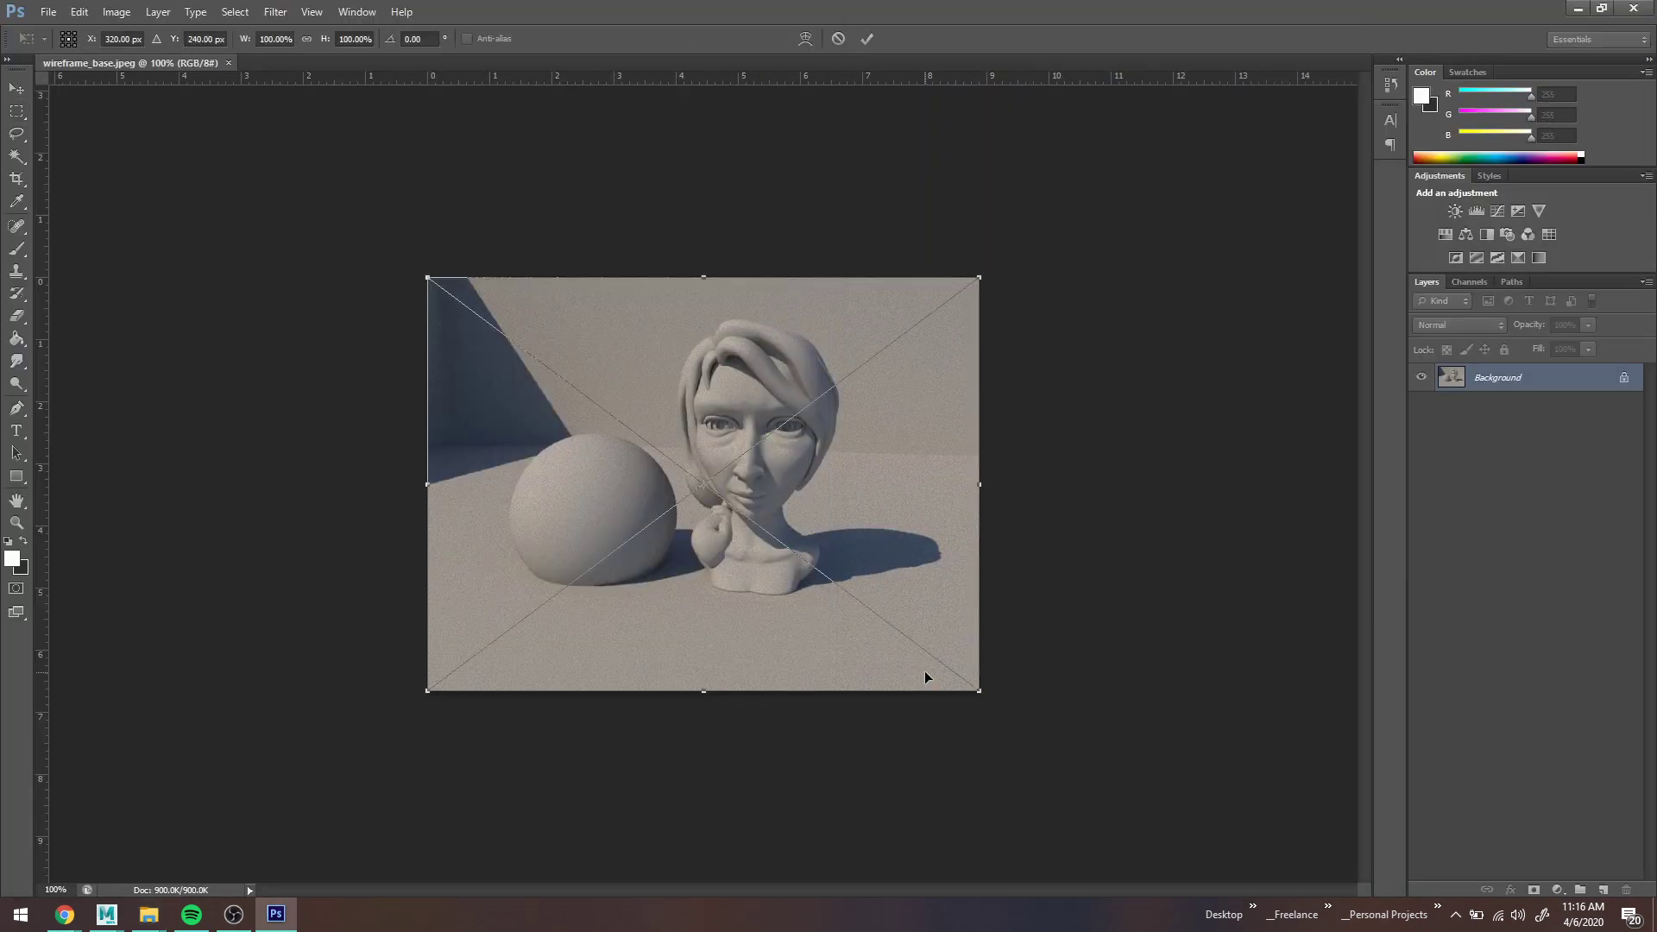
Step: Commit the placed wireframe_Arnold image and set its layer blend mode to Multiply
key("Return")
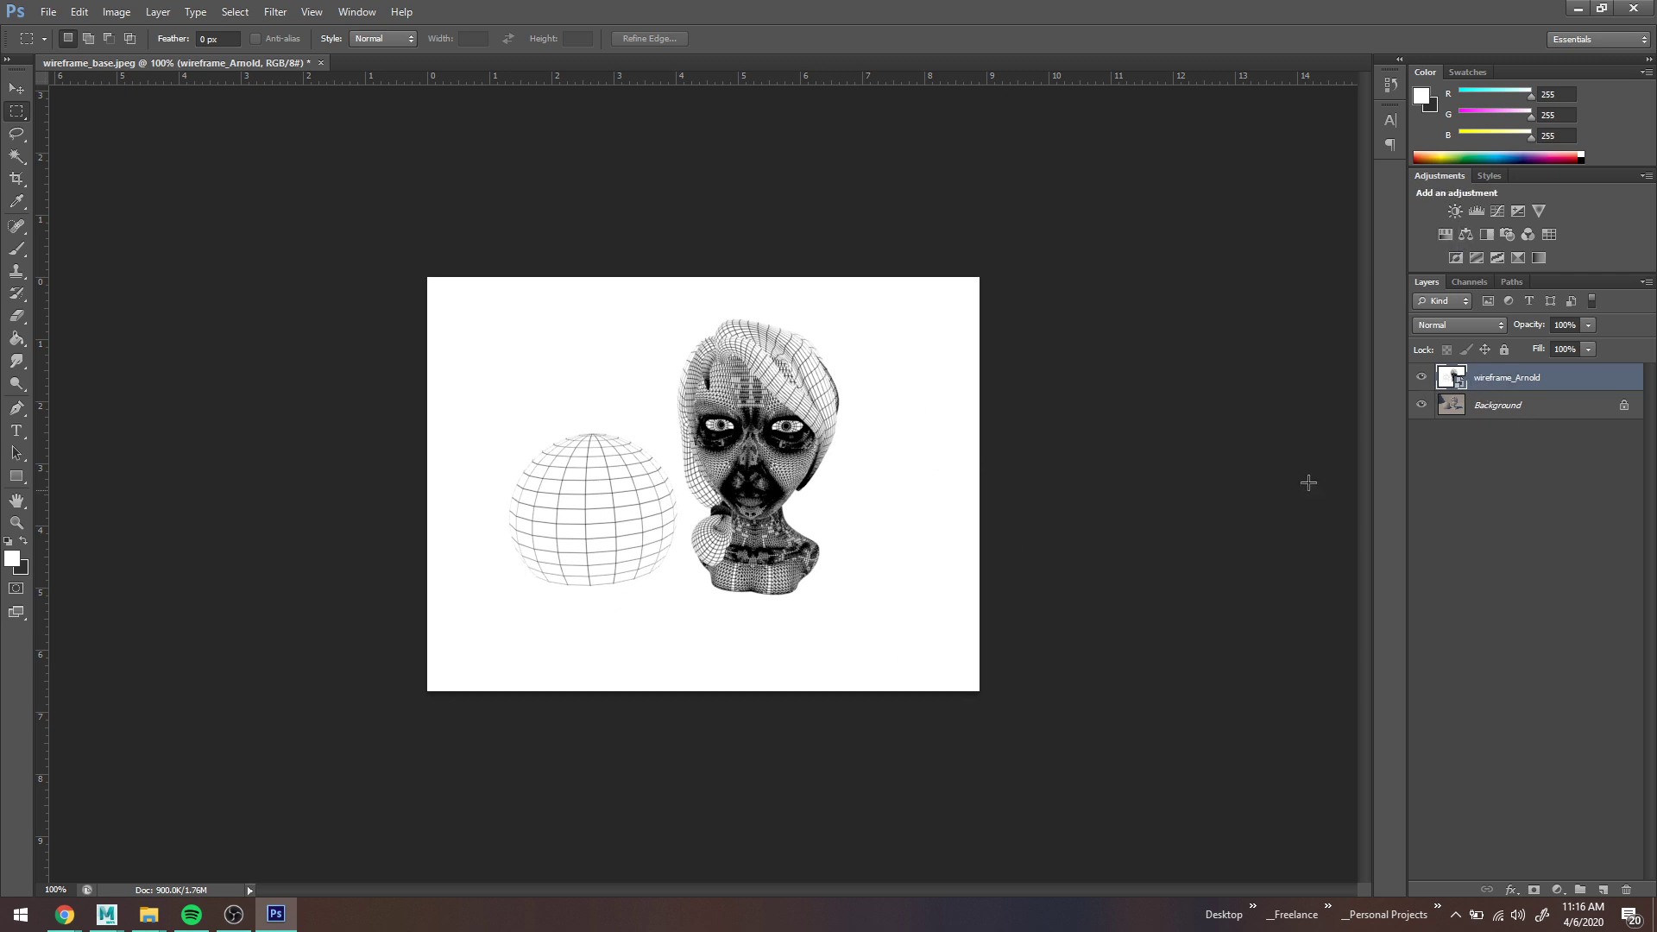
left_click(1475, 328)
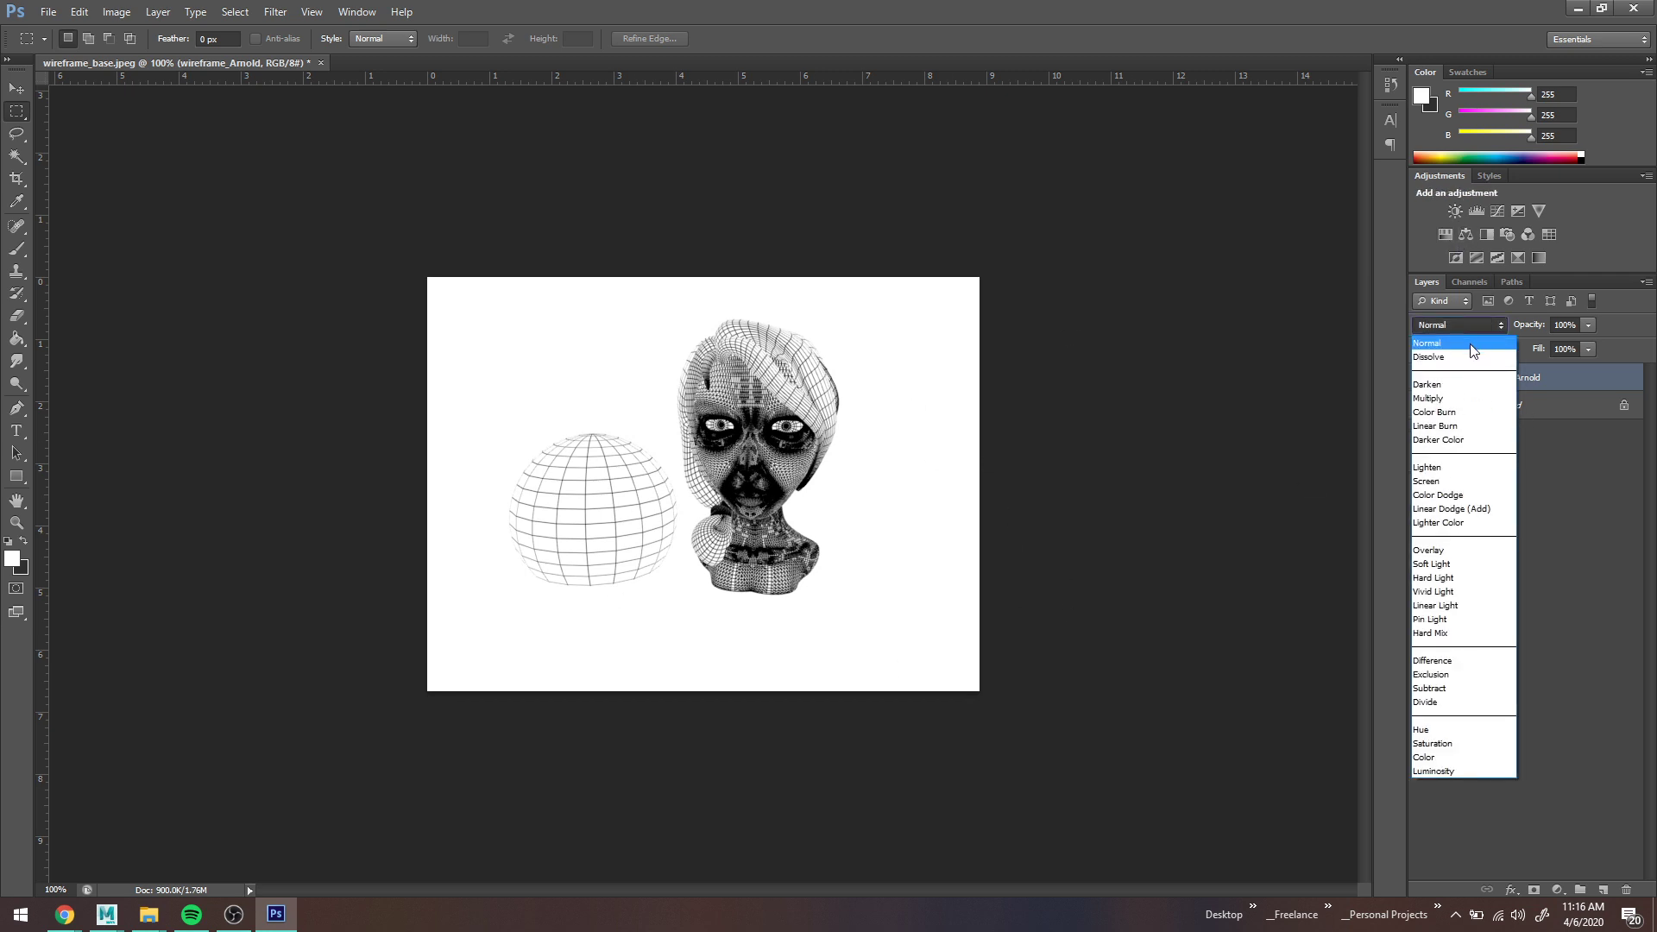
left_click(1455, 400)
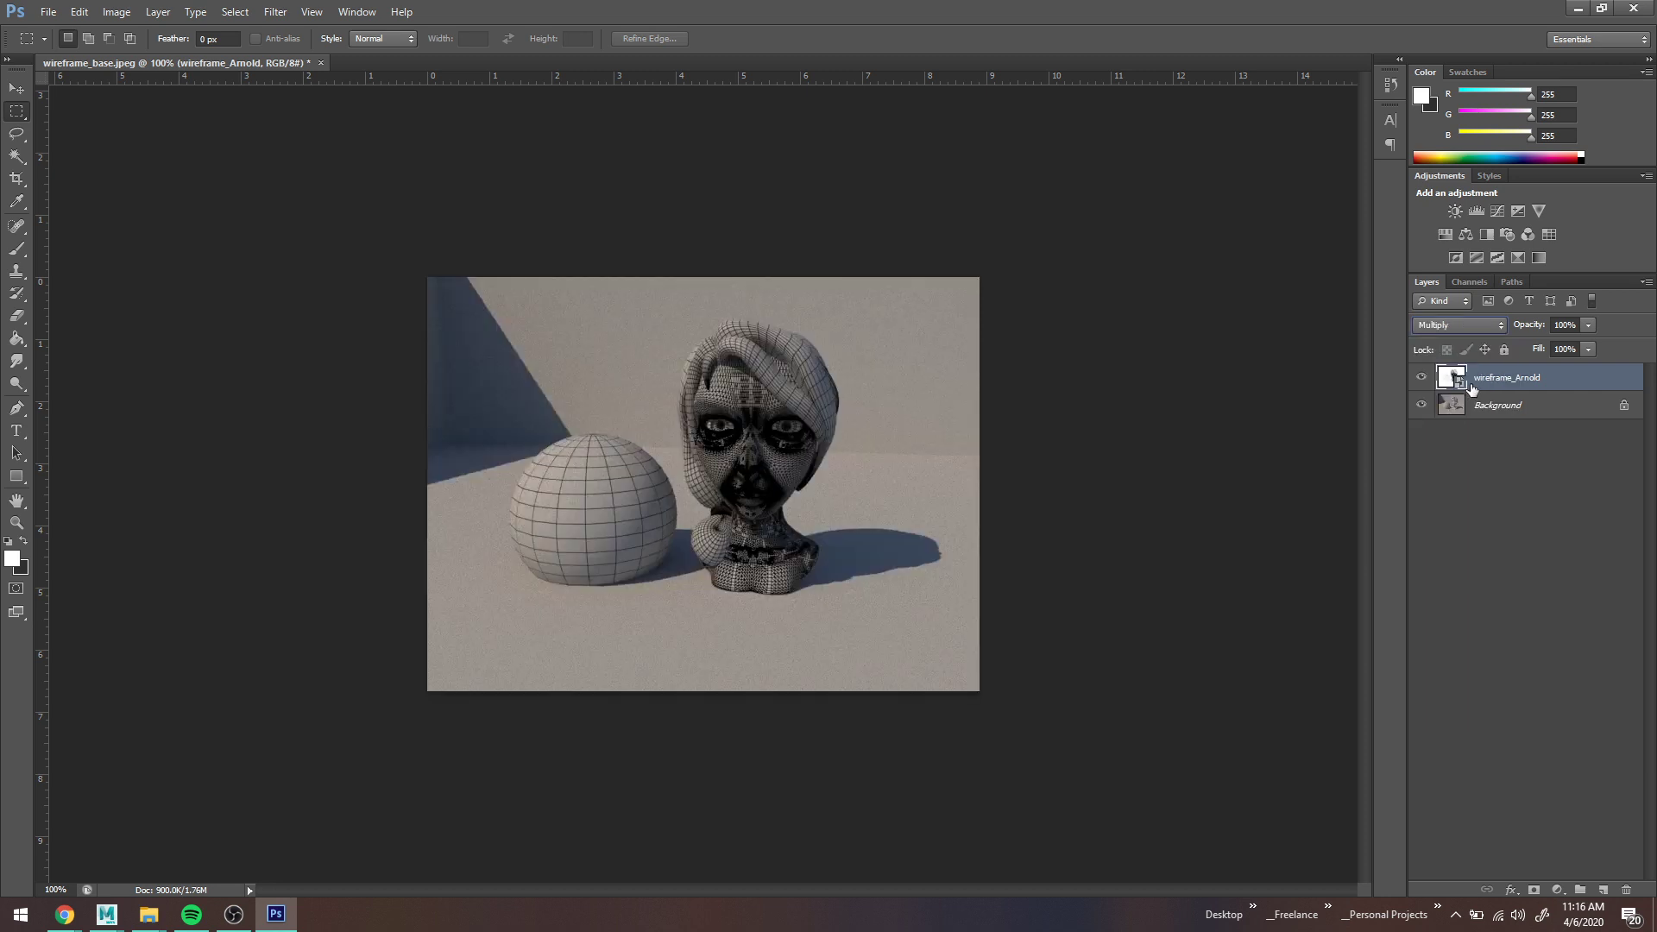
Step: Zoom to 200% and compare Lighten and Color Burn before returning to Multiply
key("ctrl+plus")
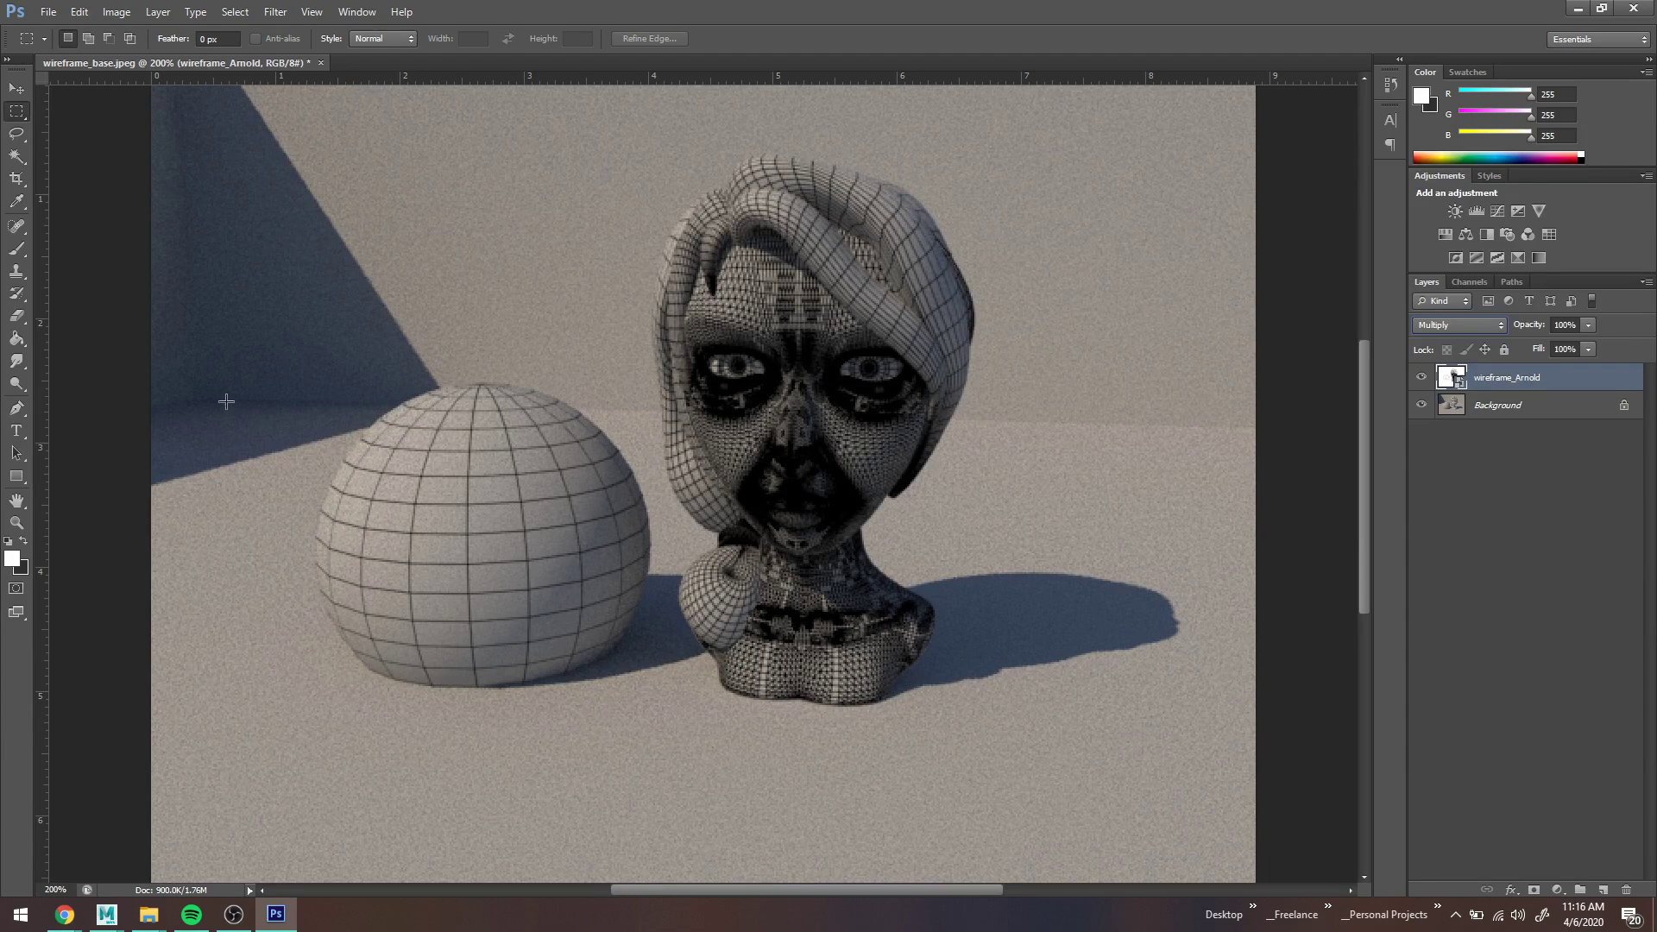
key("shift+plus")
key("shift+plus")
key("shift+plus")
key("shift+plus")
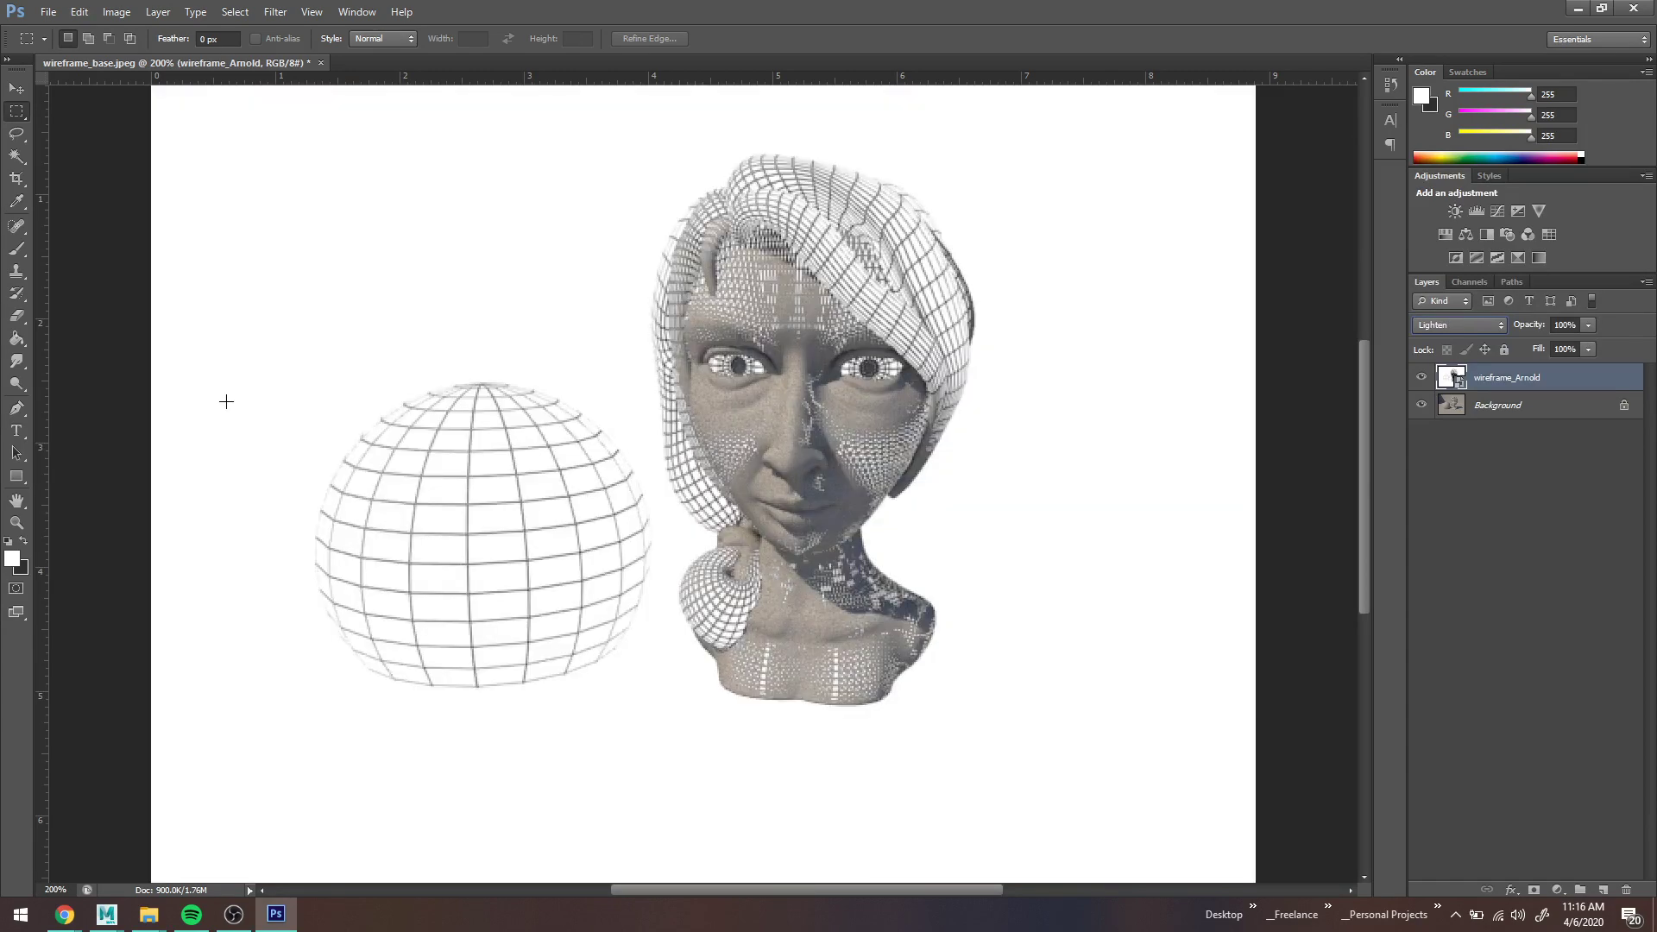
key("shift+minus")
key("shift+minus")
key("shift+minus")
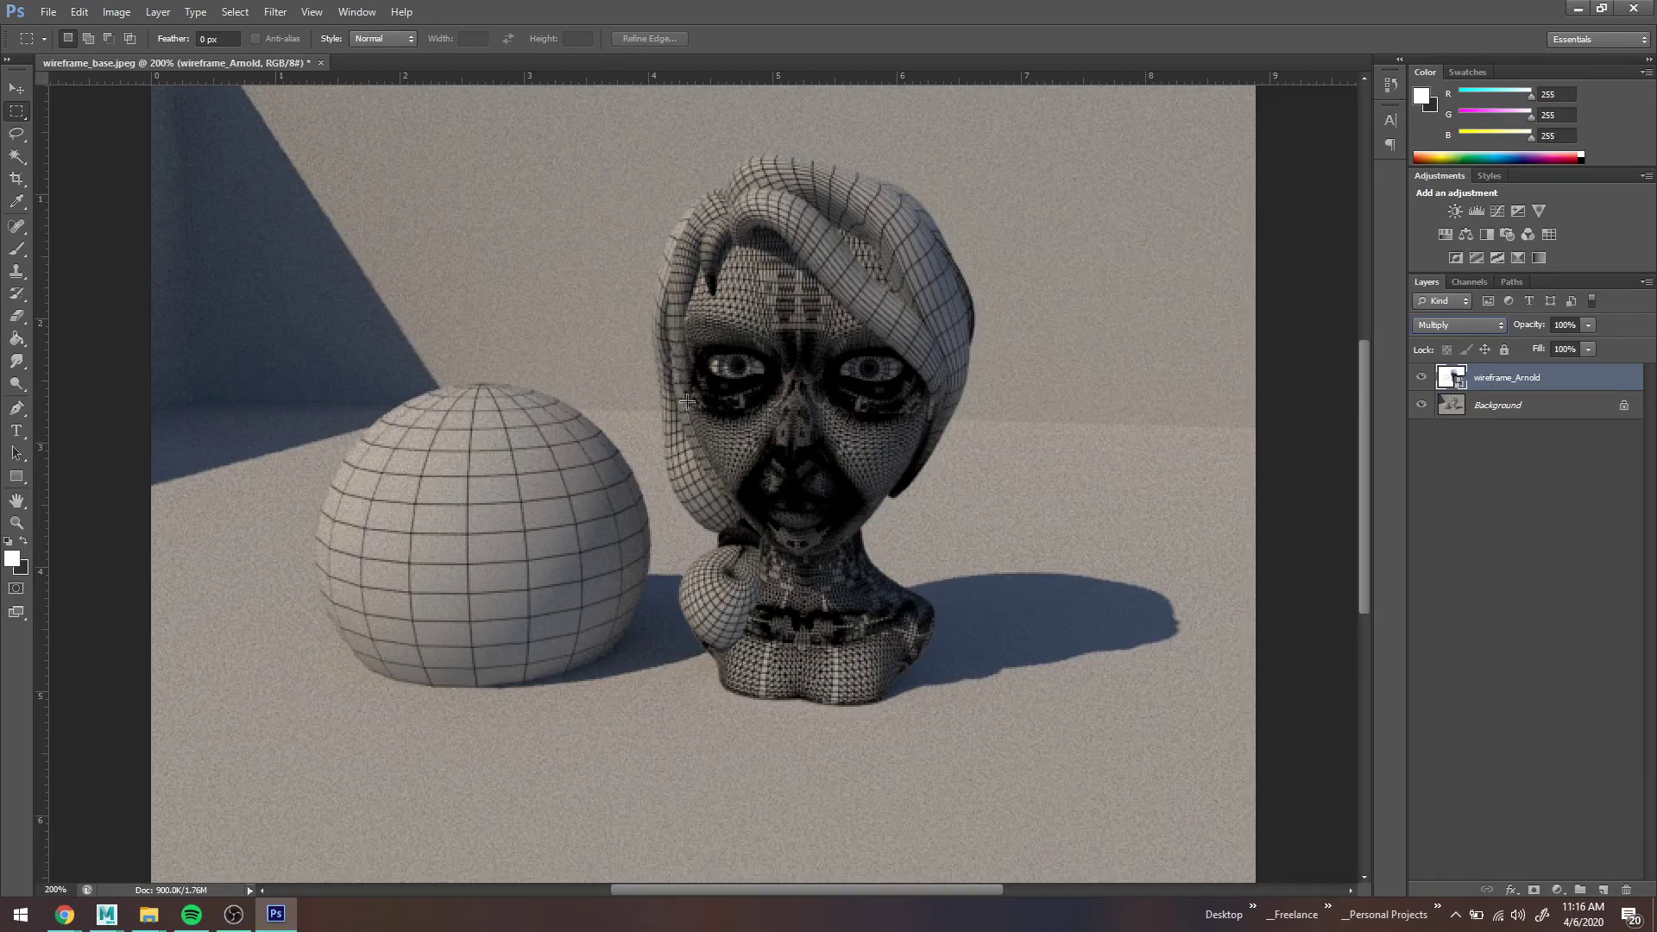
key("shift+minus")
Step: Nudge the wireframe layer down two steps with the Move tool and reset zoom to 100%
left_click(17, 89)
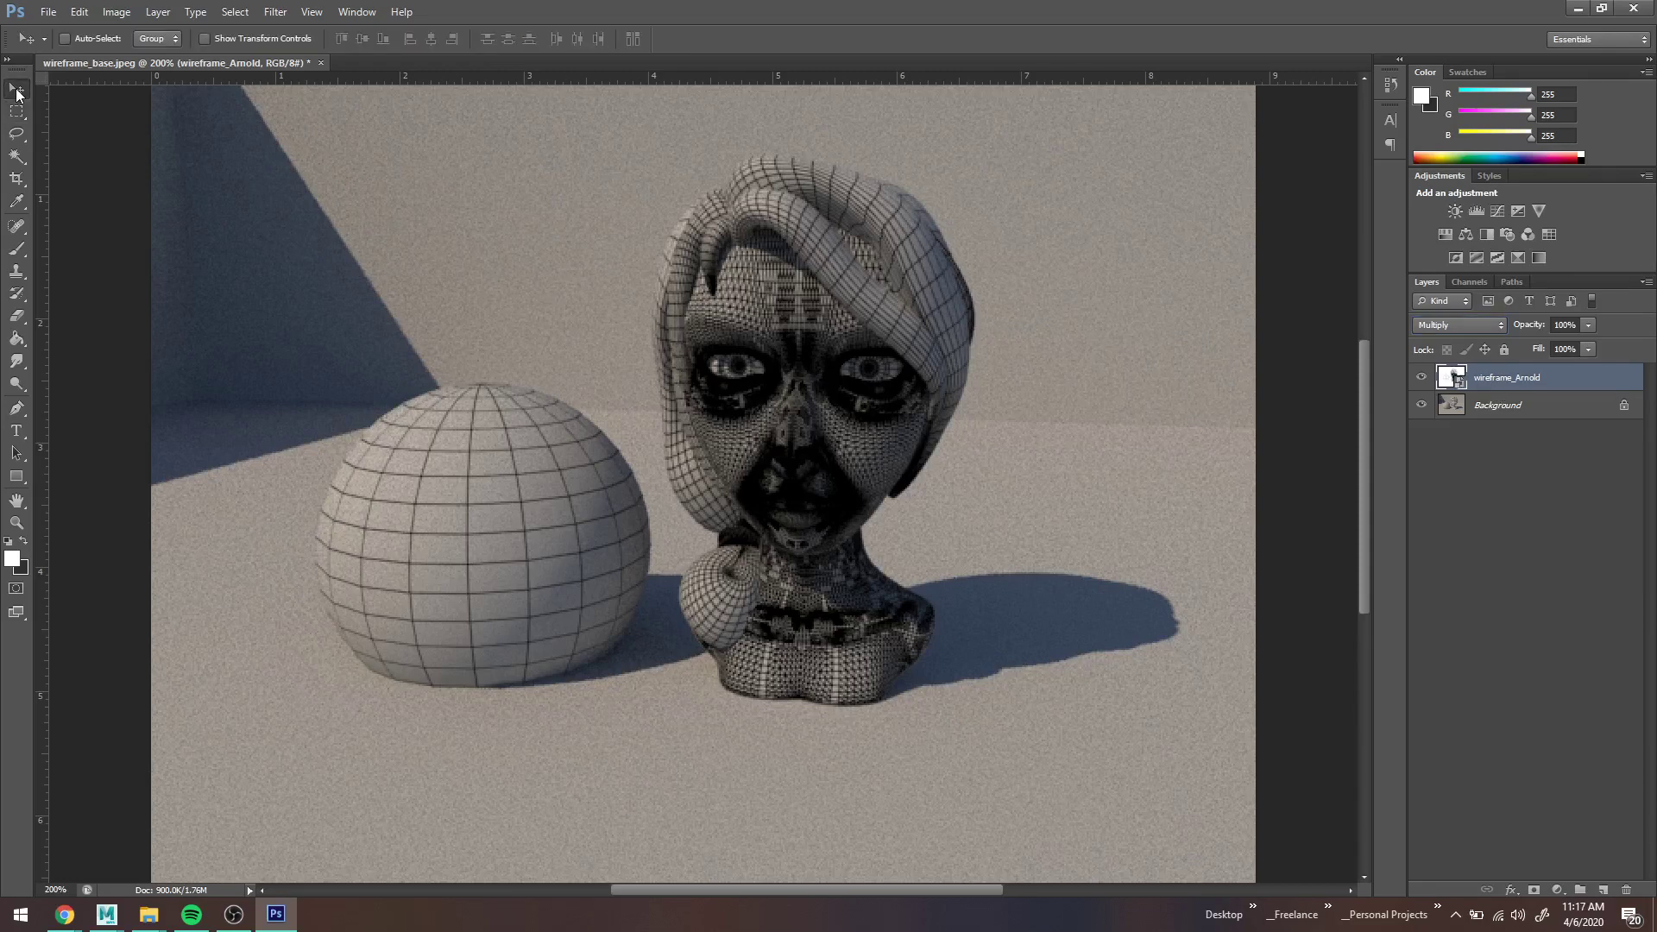
key("Down")
key("Down")
key("Down")
key("Down")
key("Down")
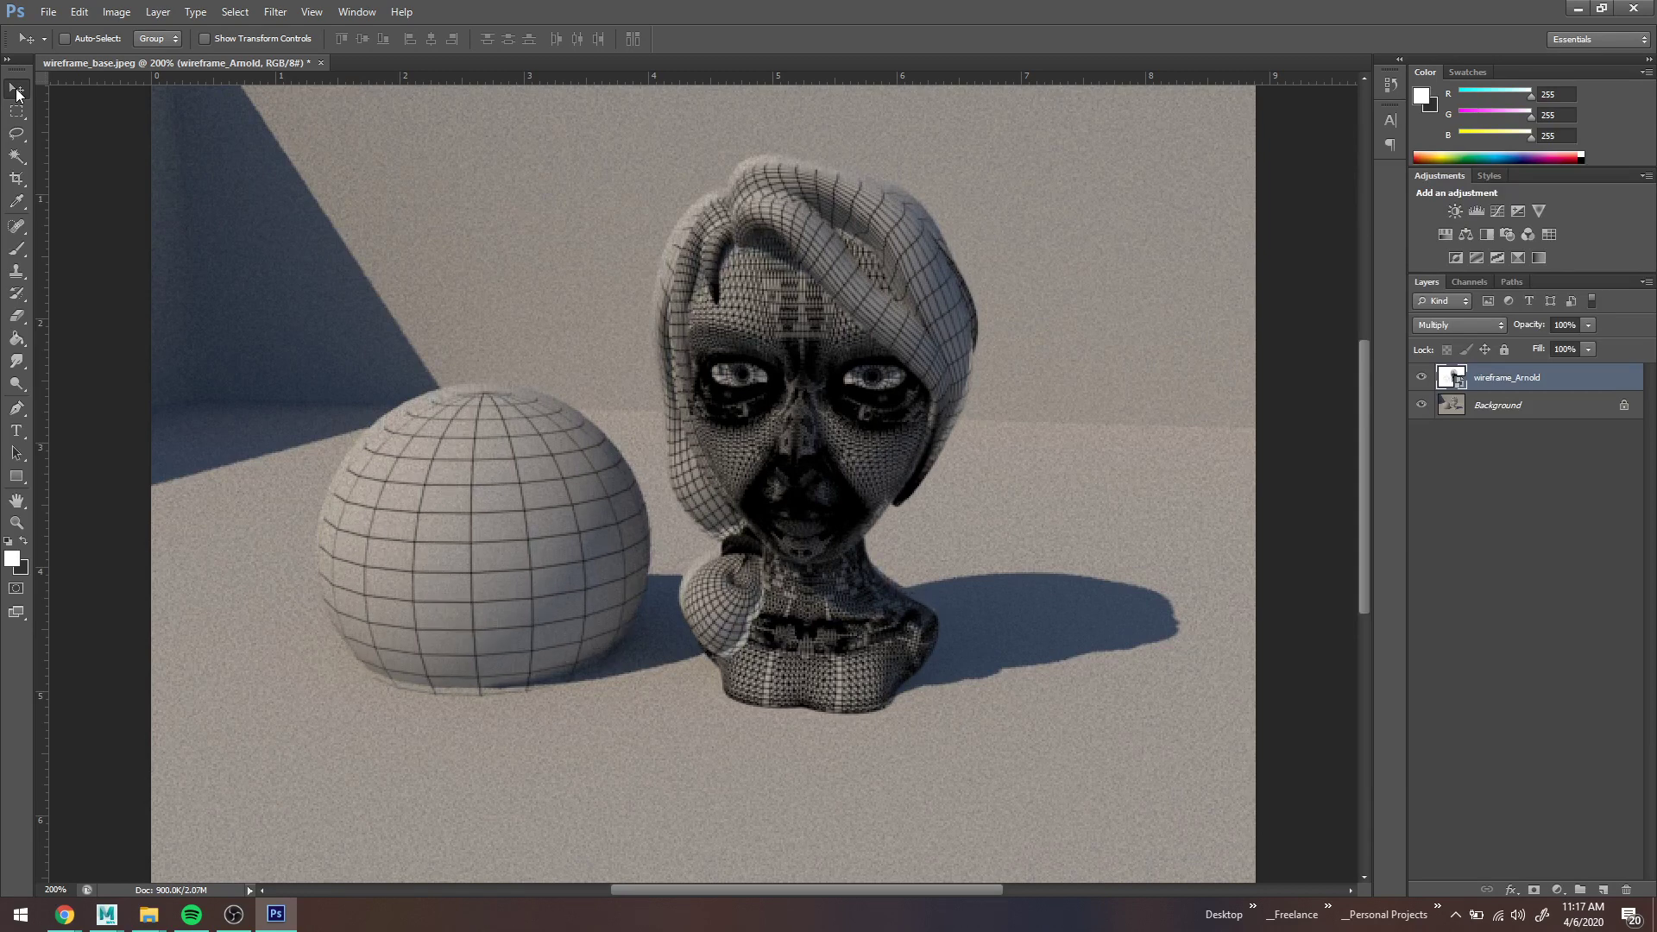
key("Down")
key("Down")
key("Down")
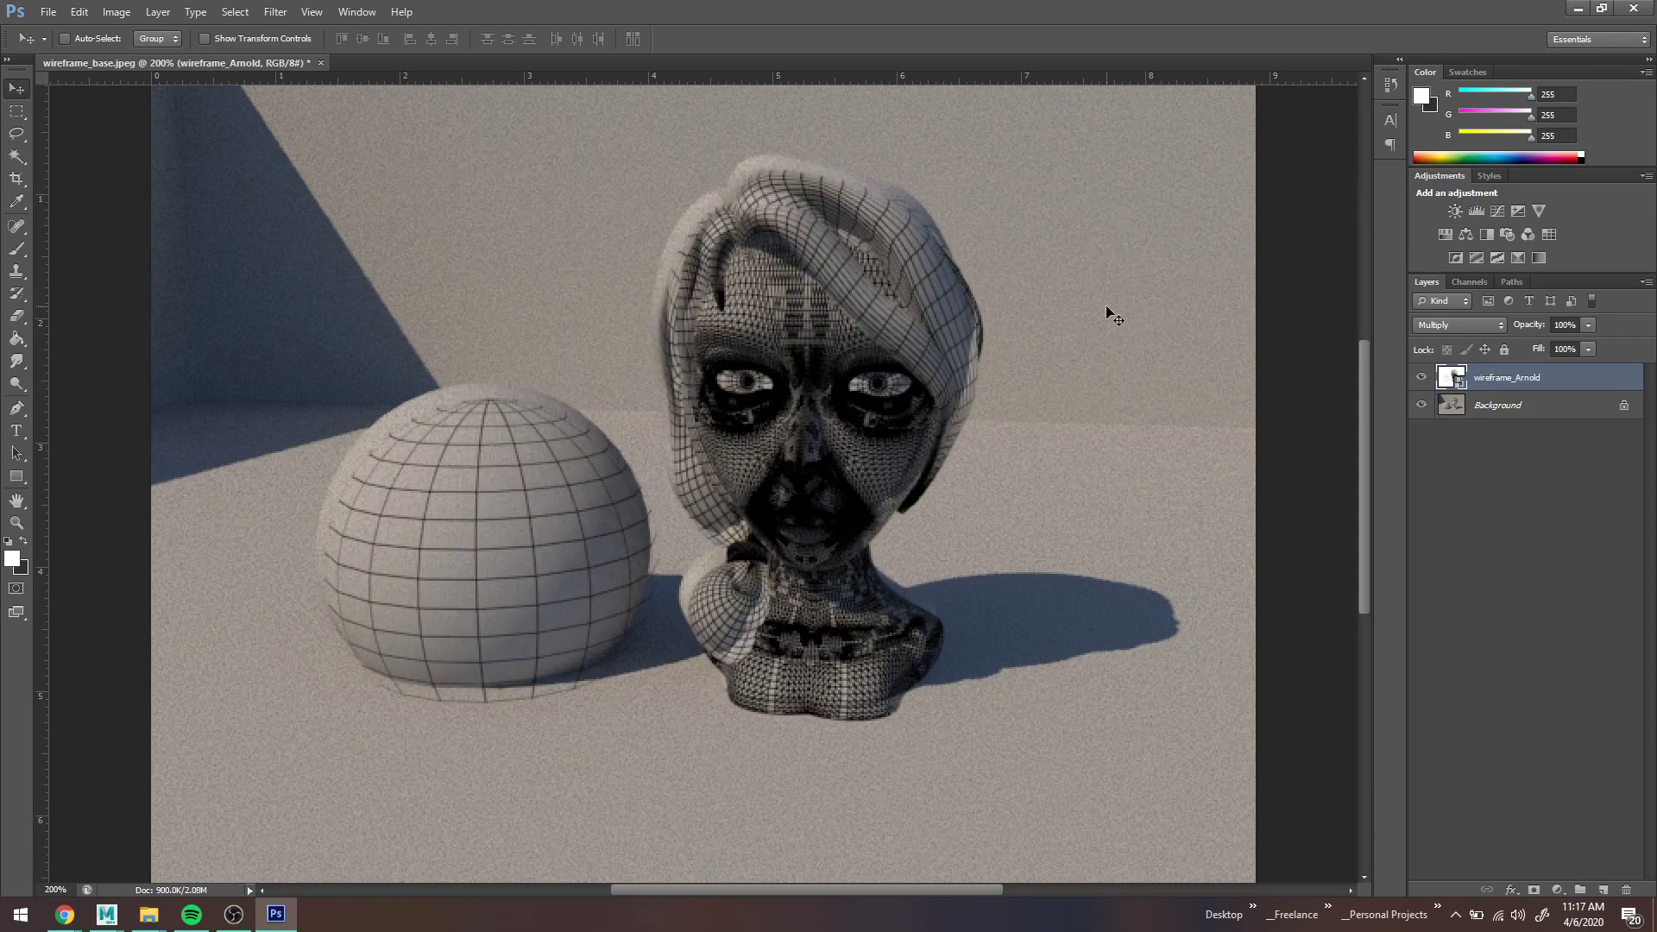
key("ctrl+minus")
key("ctrl+minus")
key("ctrl+plus")
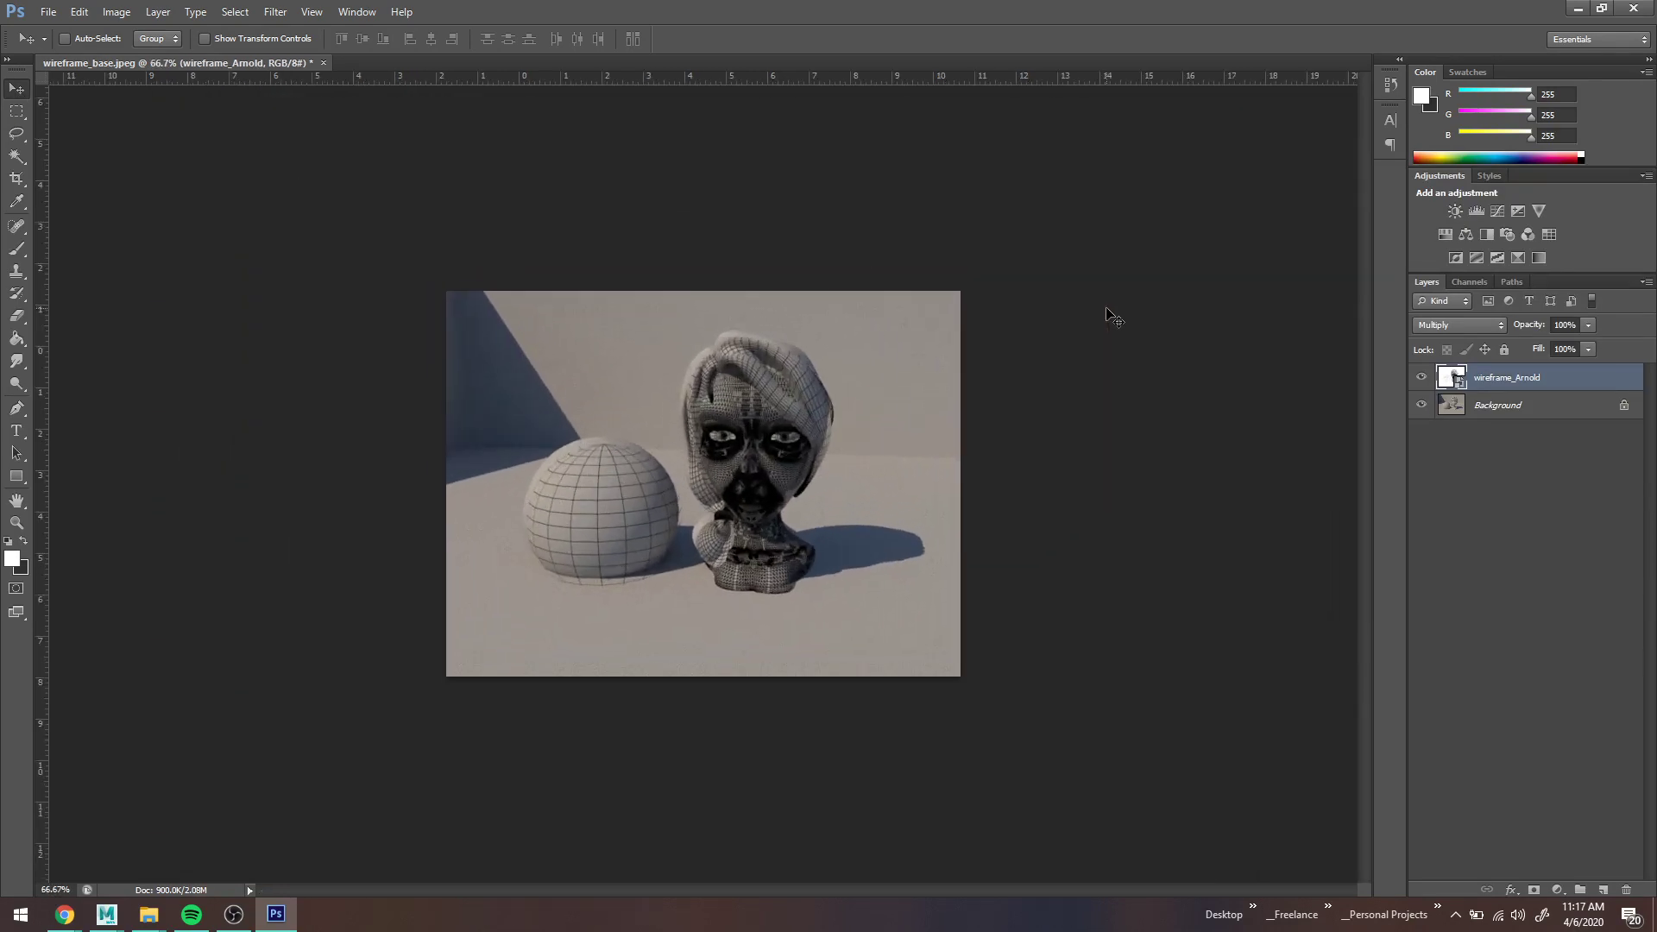
left_click(1576, 10)
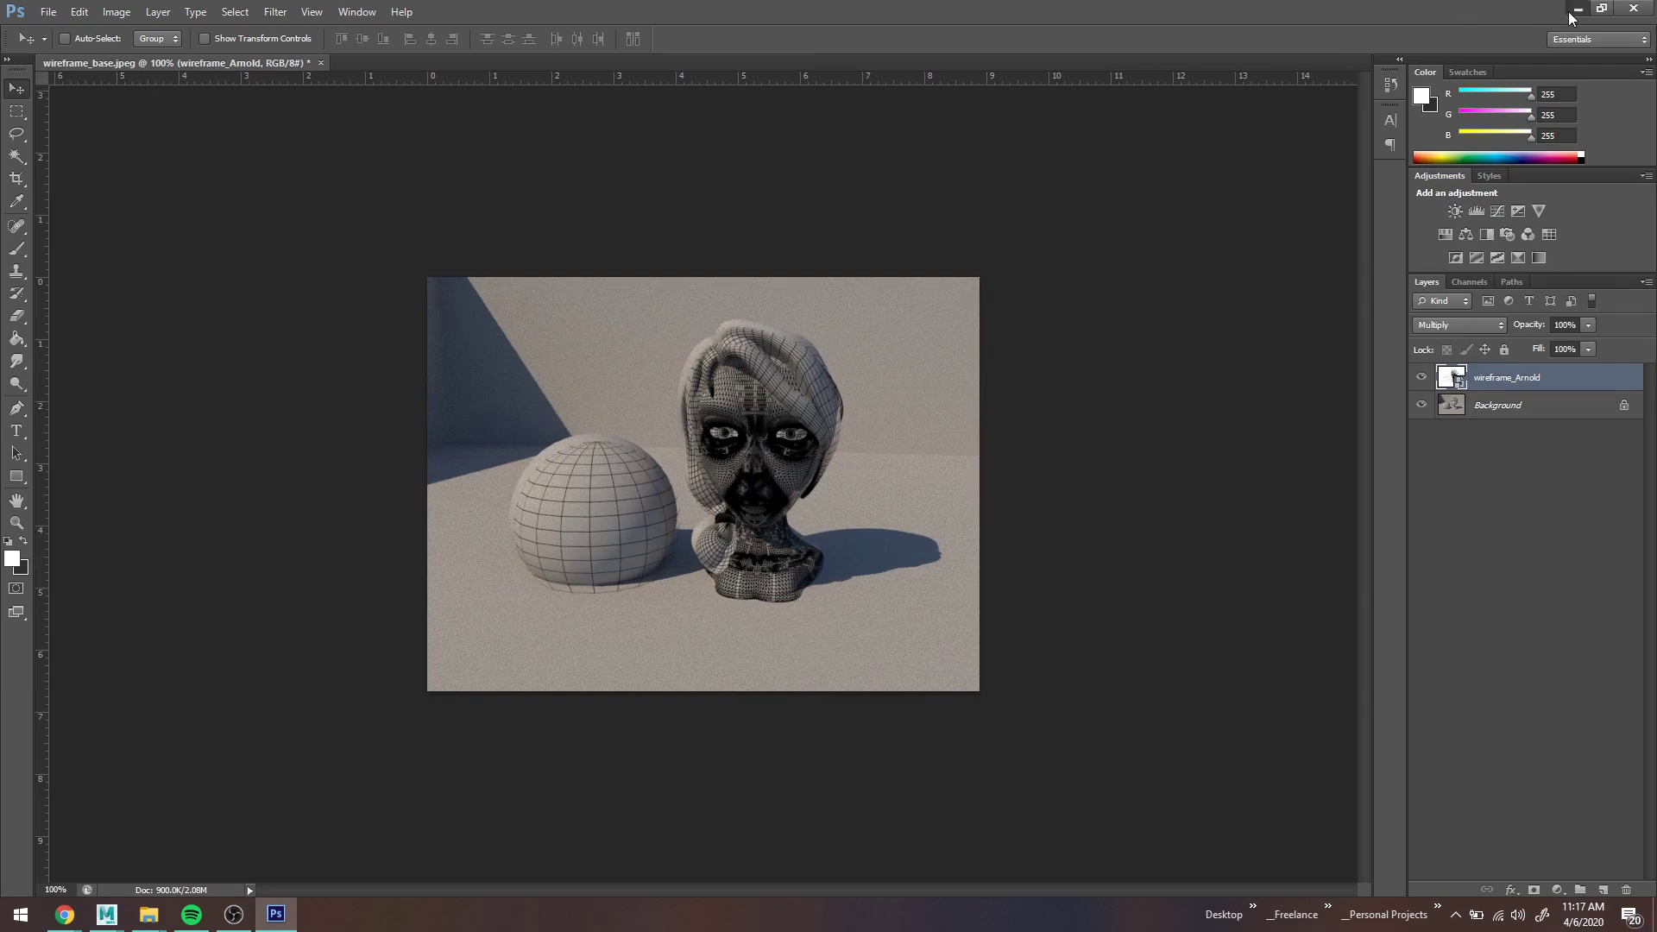
Step: Close Maya's render window, tumble the viewport to look down on the scene, and switch to Photoshop
left_click(1296, 57)
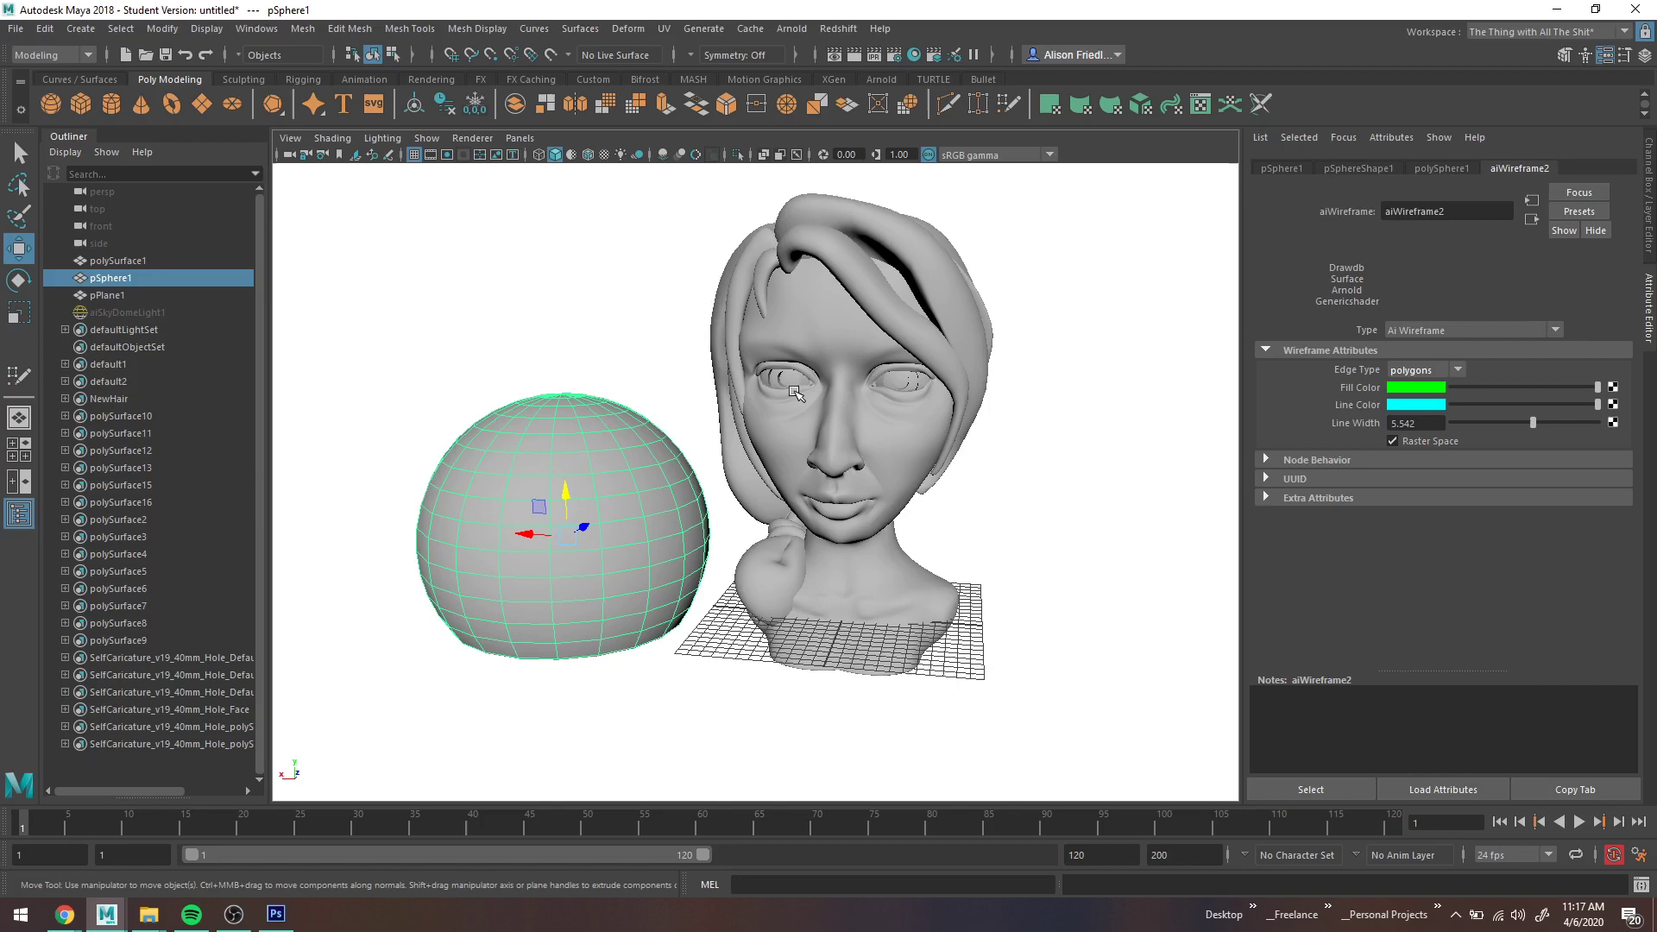
scroll(795, 393, "down", 2)
left_click_drag(795, 393, 795, 399, "alt")
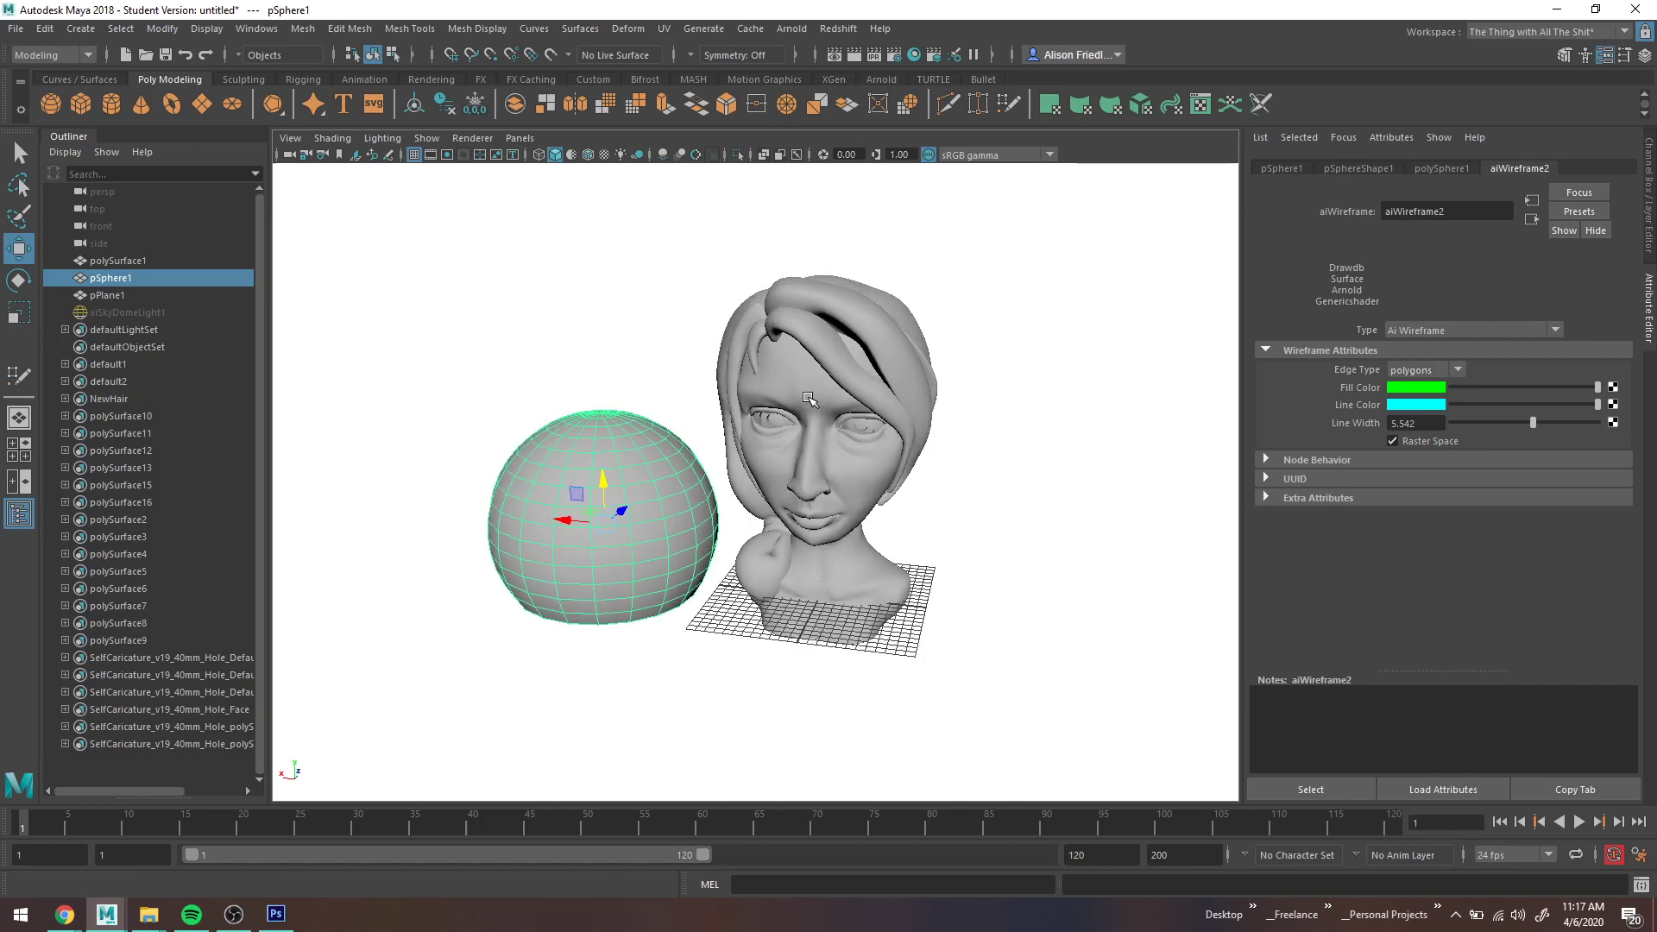
scroll(815, 365, "up", 2)
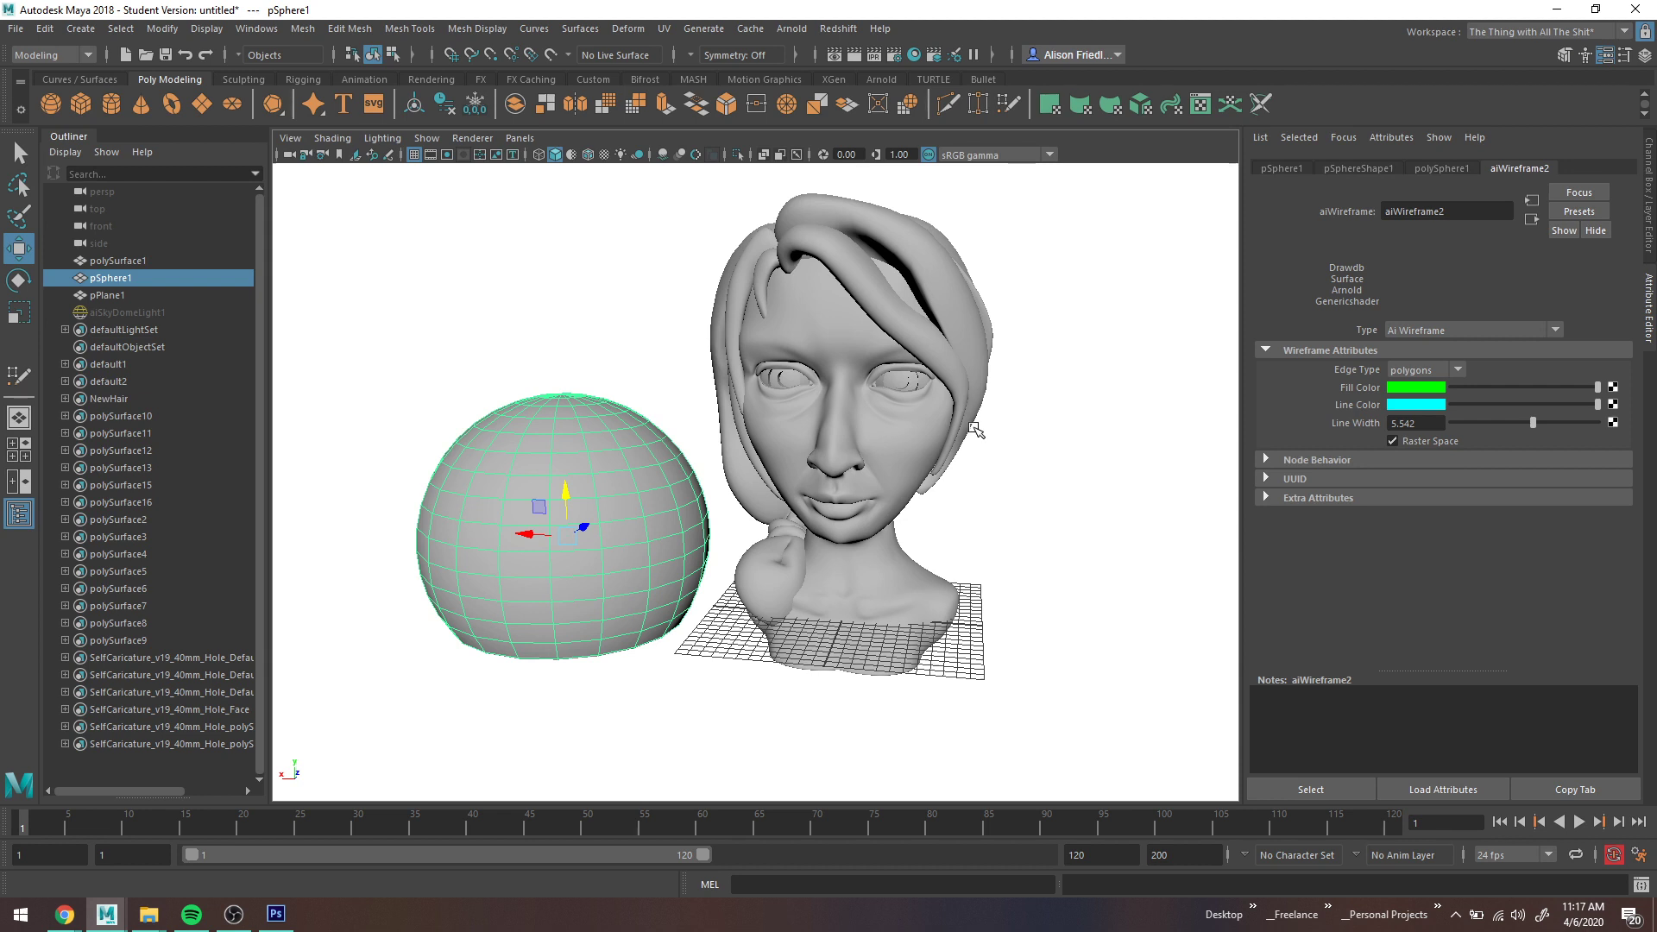
left_click(277, 914)
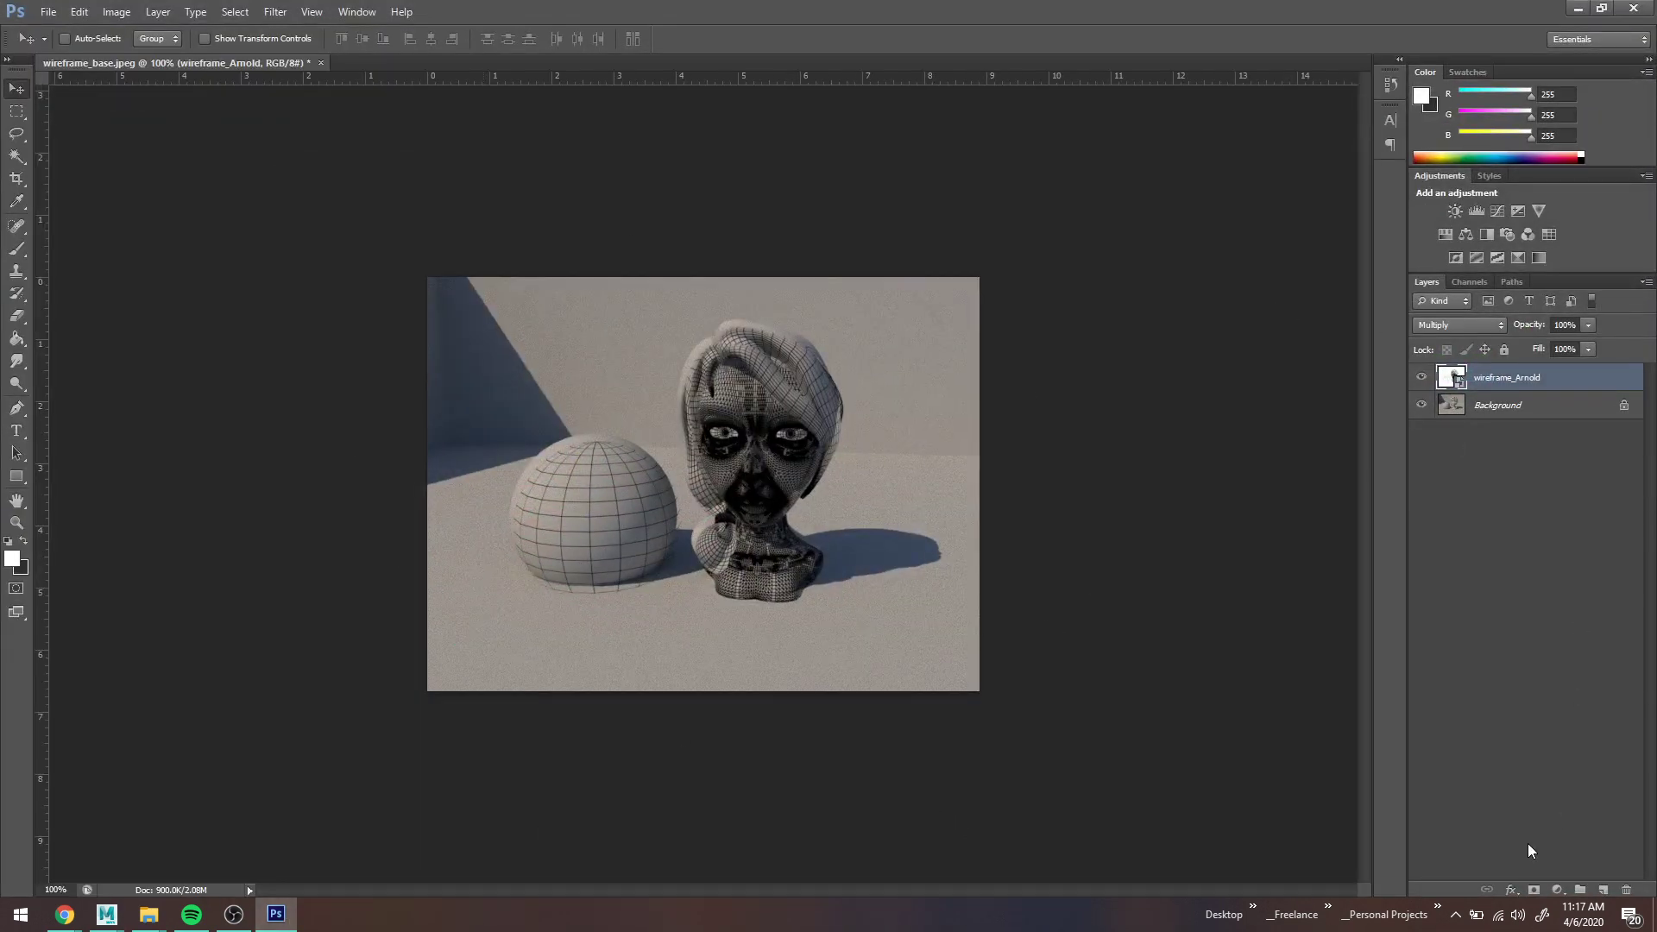
Step: Open and dismiss the adjustment layer list without adding one, then minimize Photoshop
left_click(1559, 890)
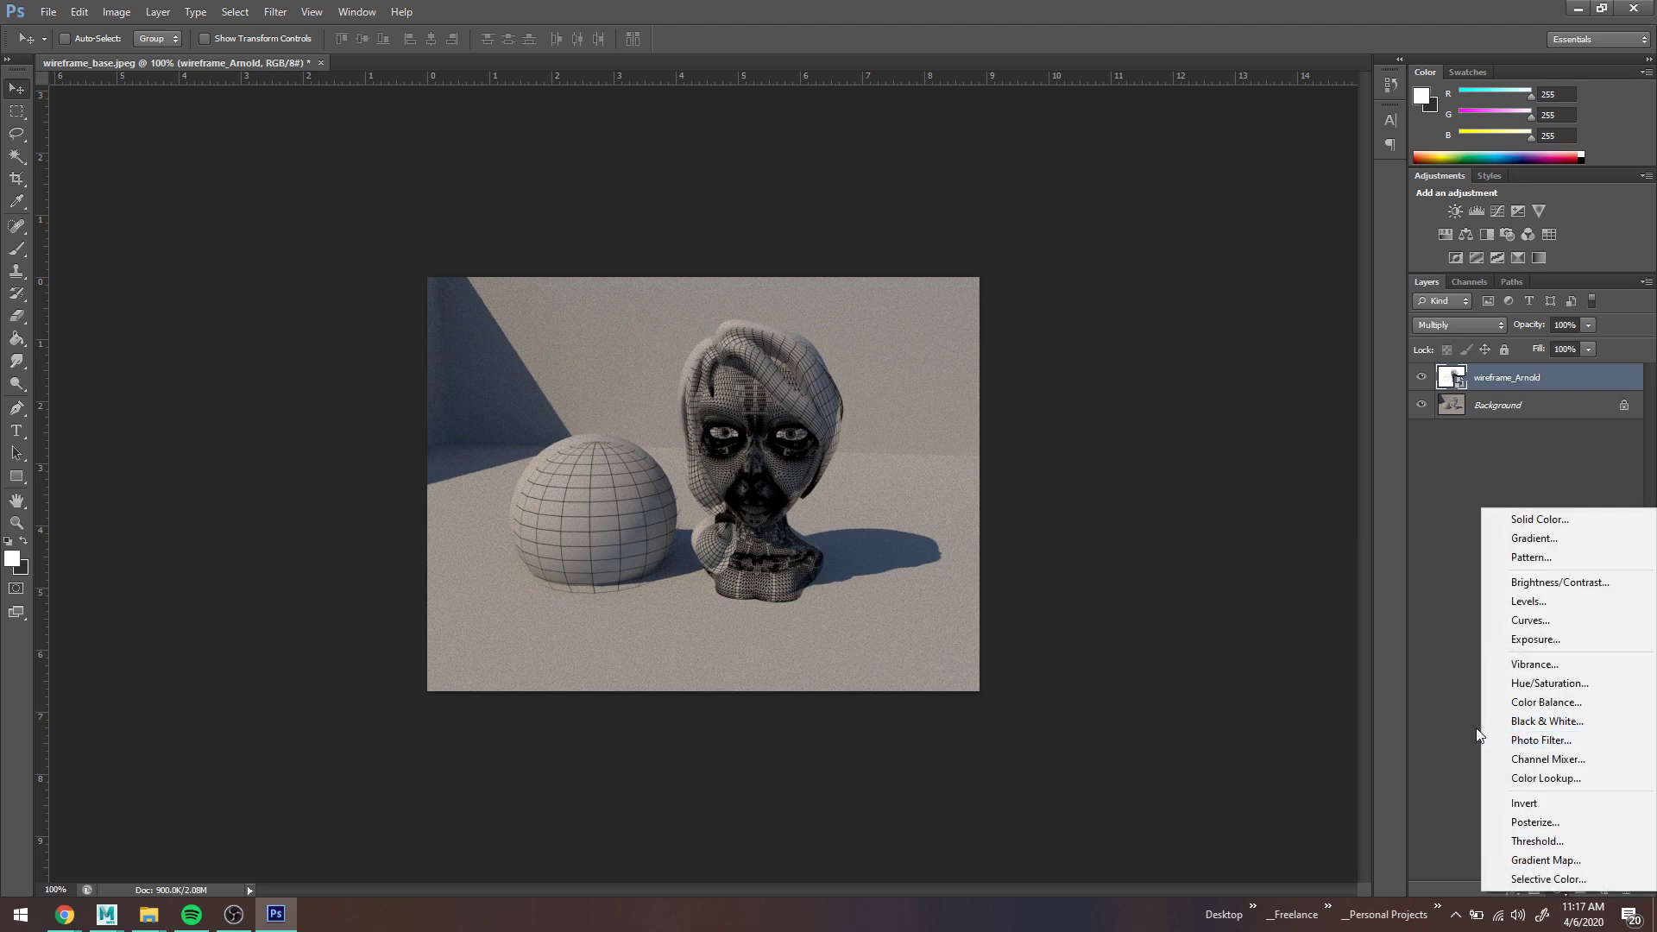
left_click(1464, 749)
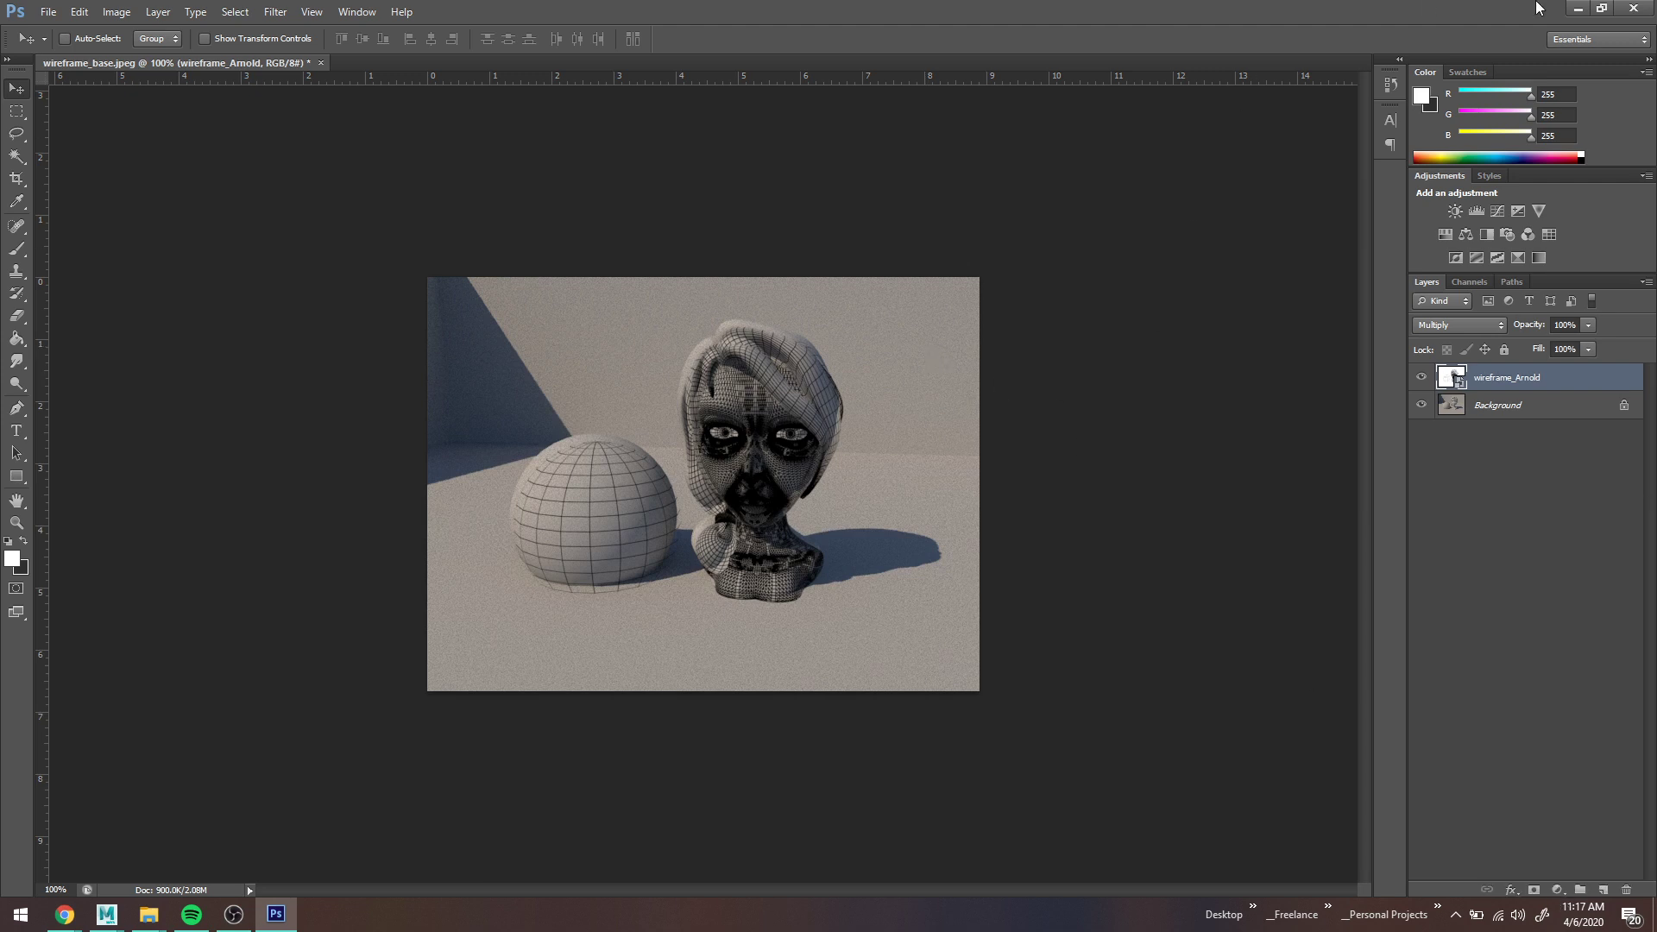
left_click(1582, 11)
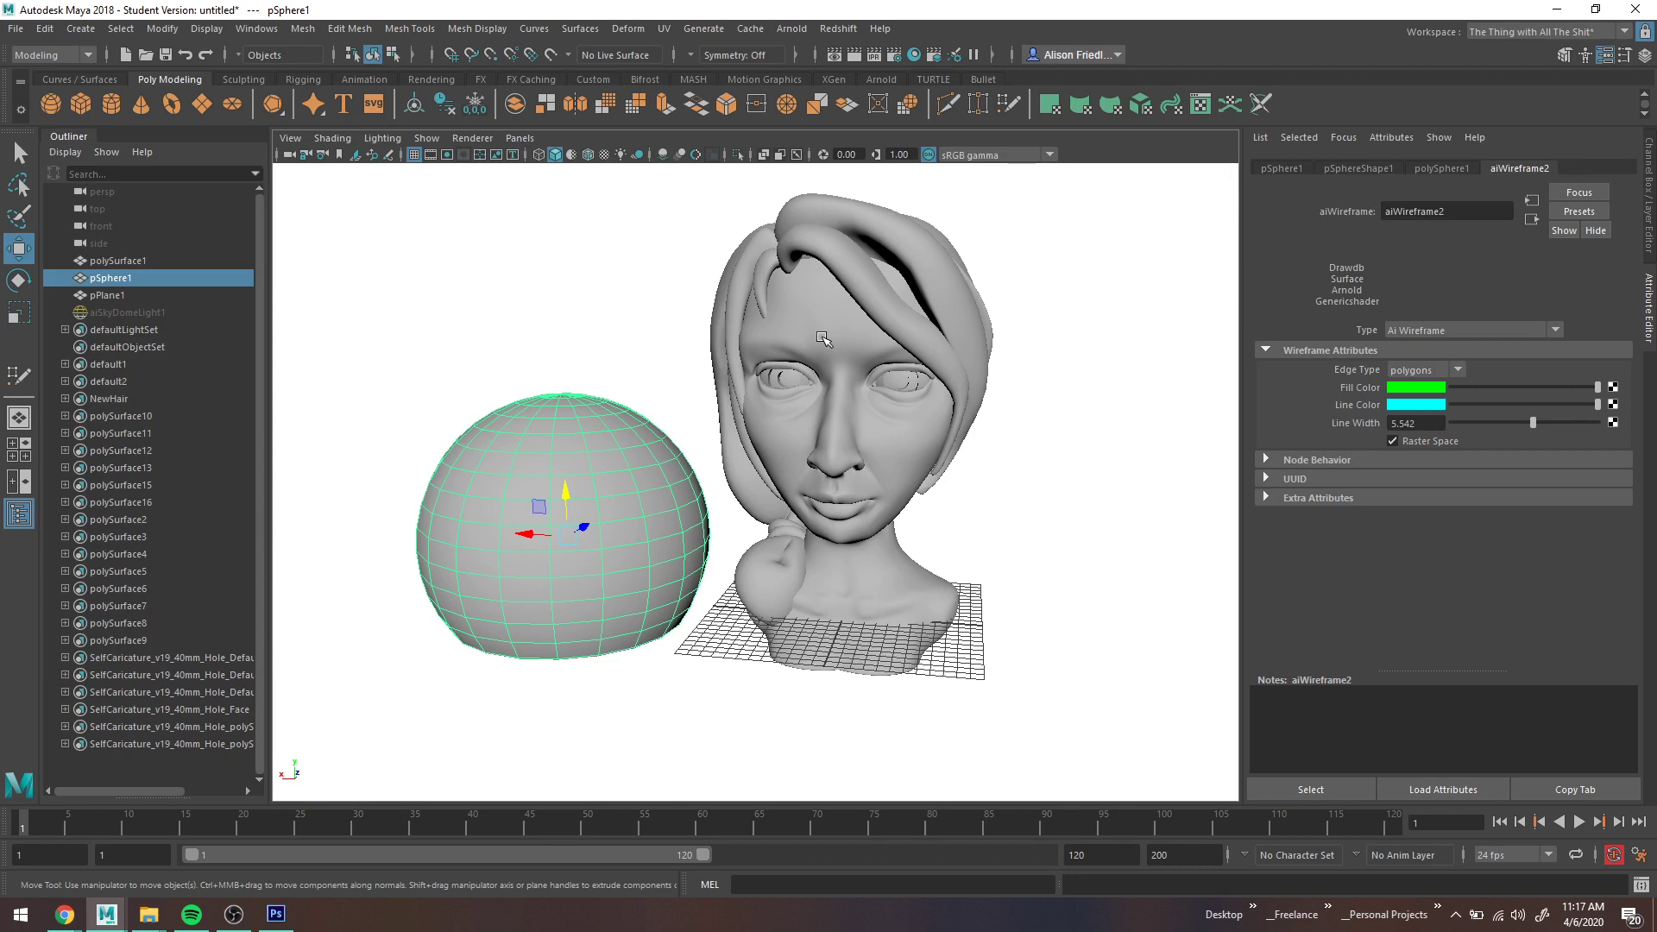
Step: Delete the backdrop plane pPlane1 and the aiSkyDomeLight1 sky dome light
left_click(624, 308)
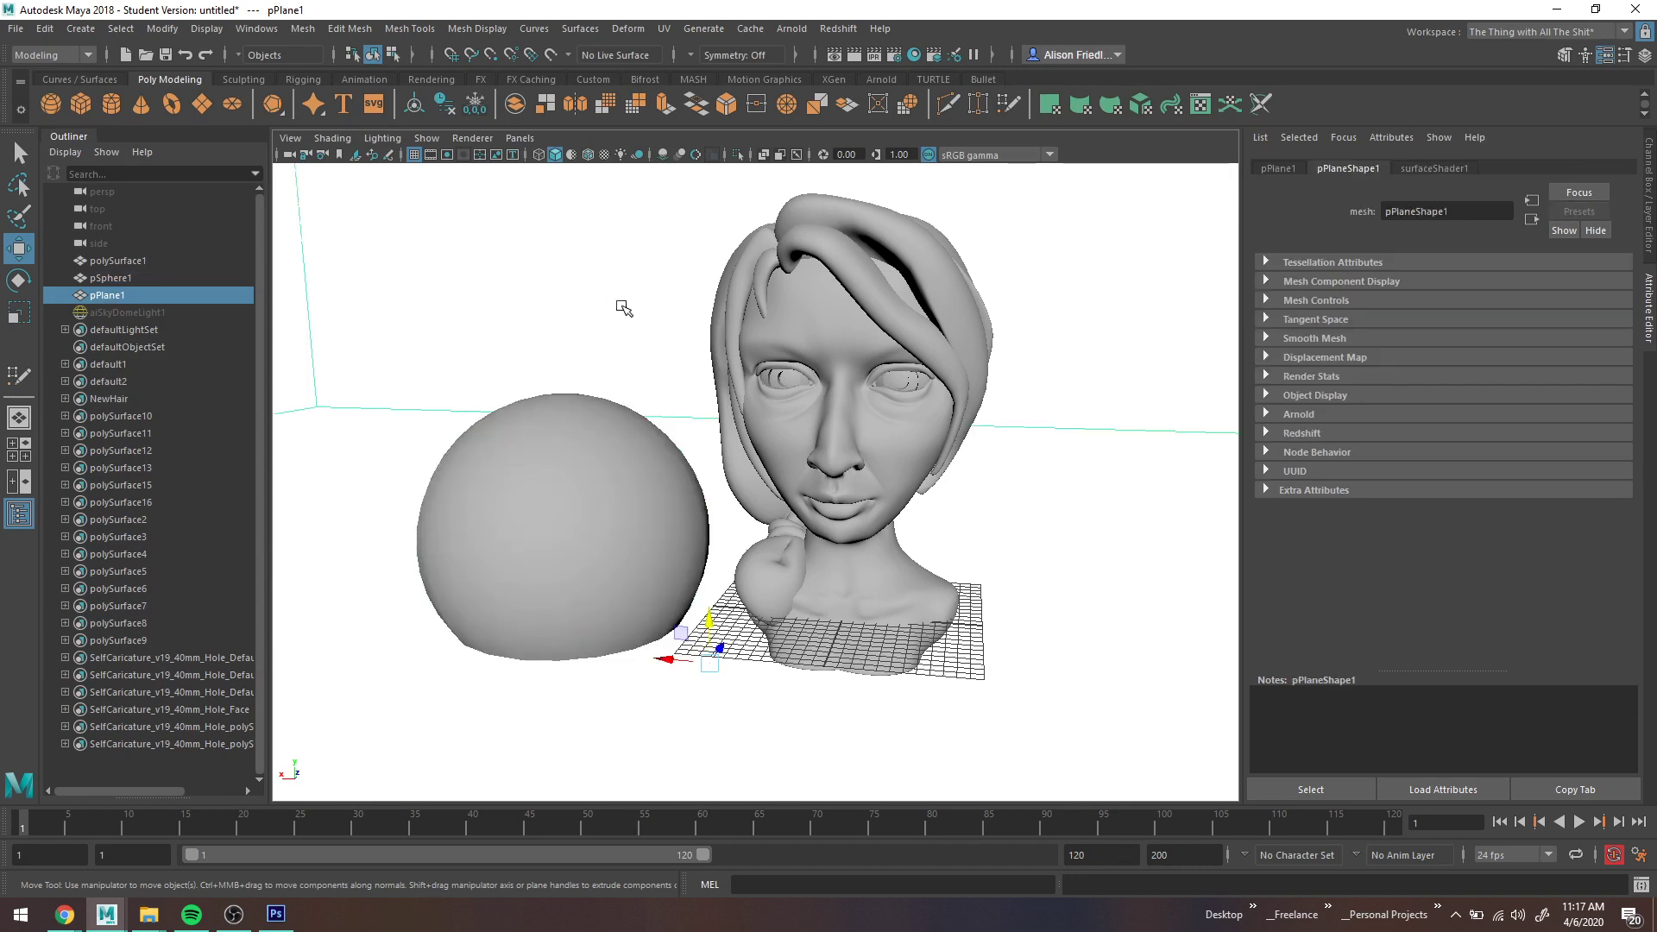
key("Delete")
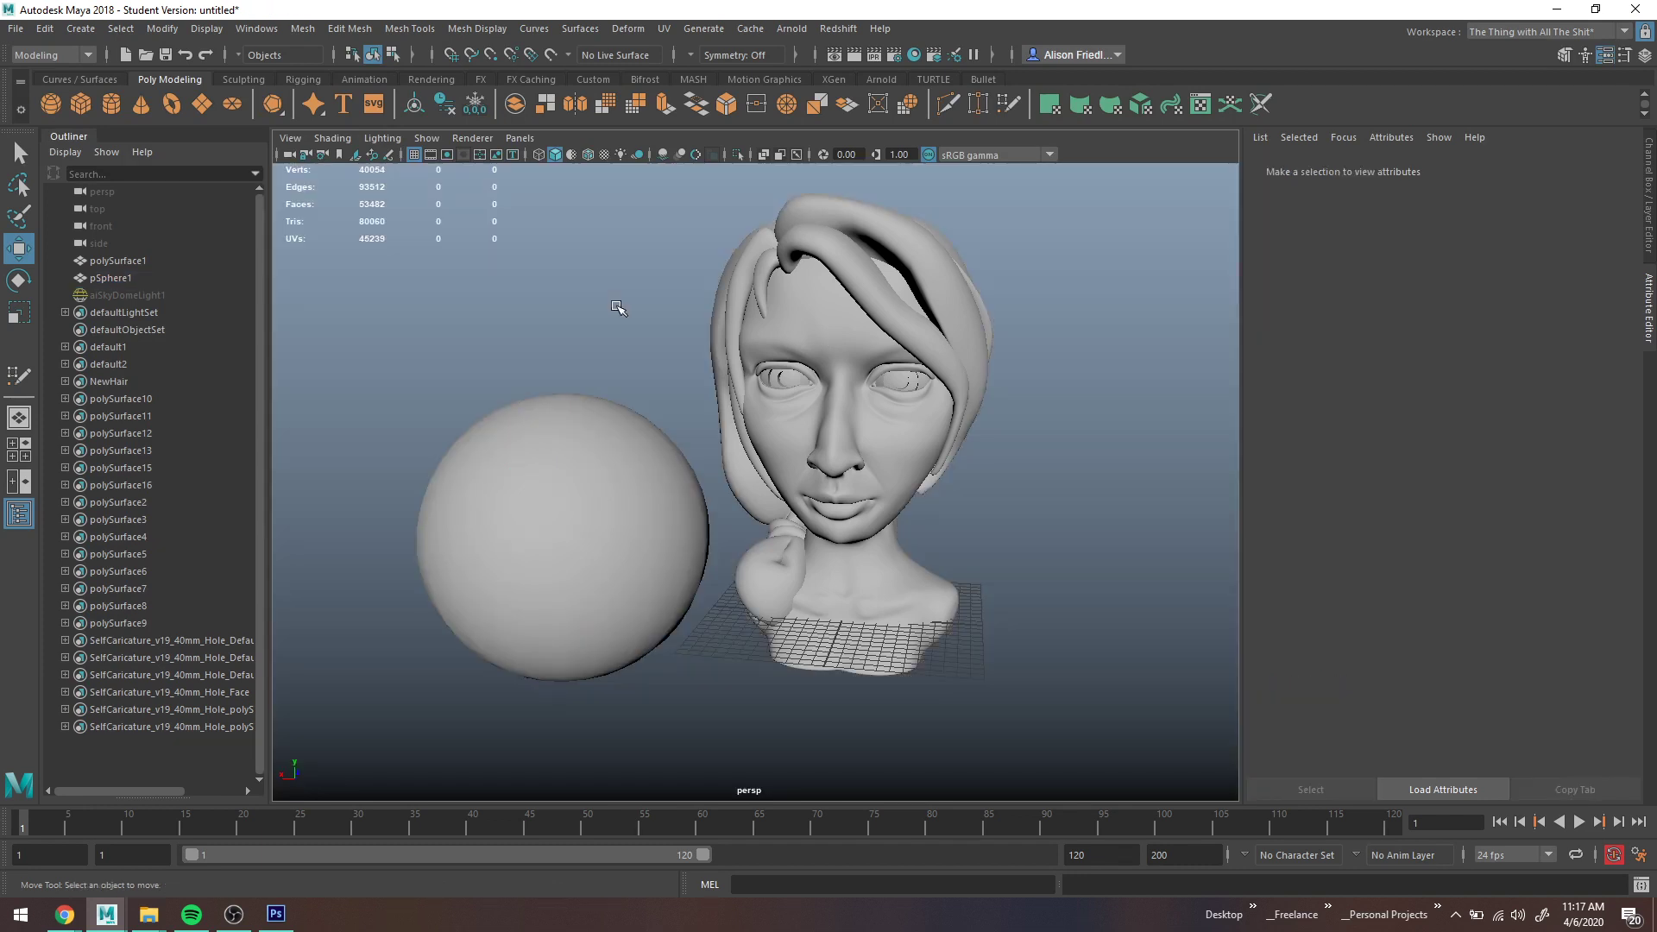
left_click_drag(551, 269, 1210, 670)
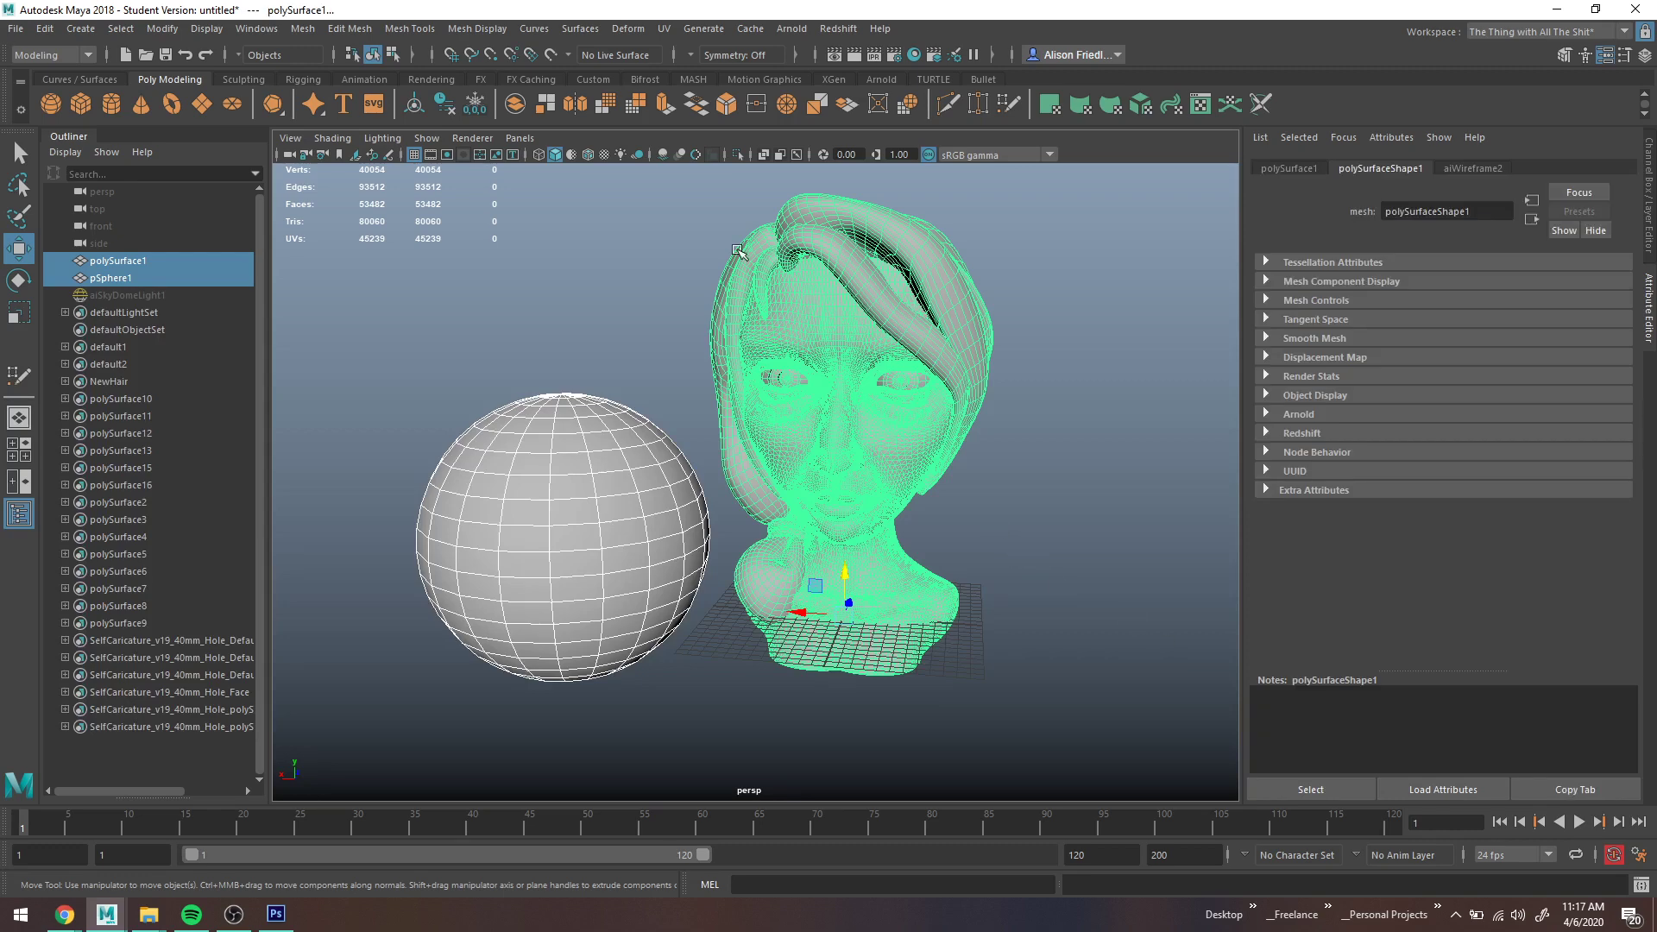
left_click(129, 297)
key("Delete")
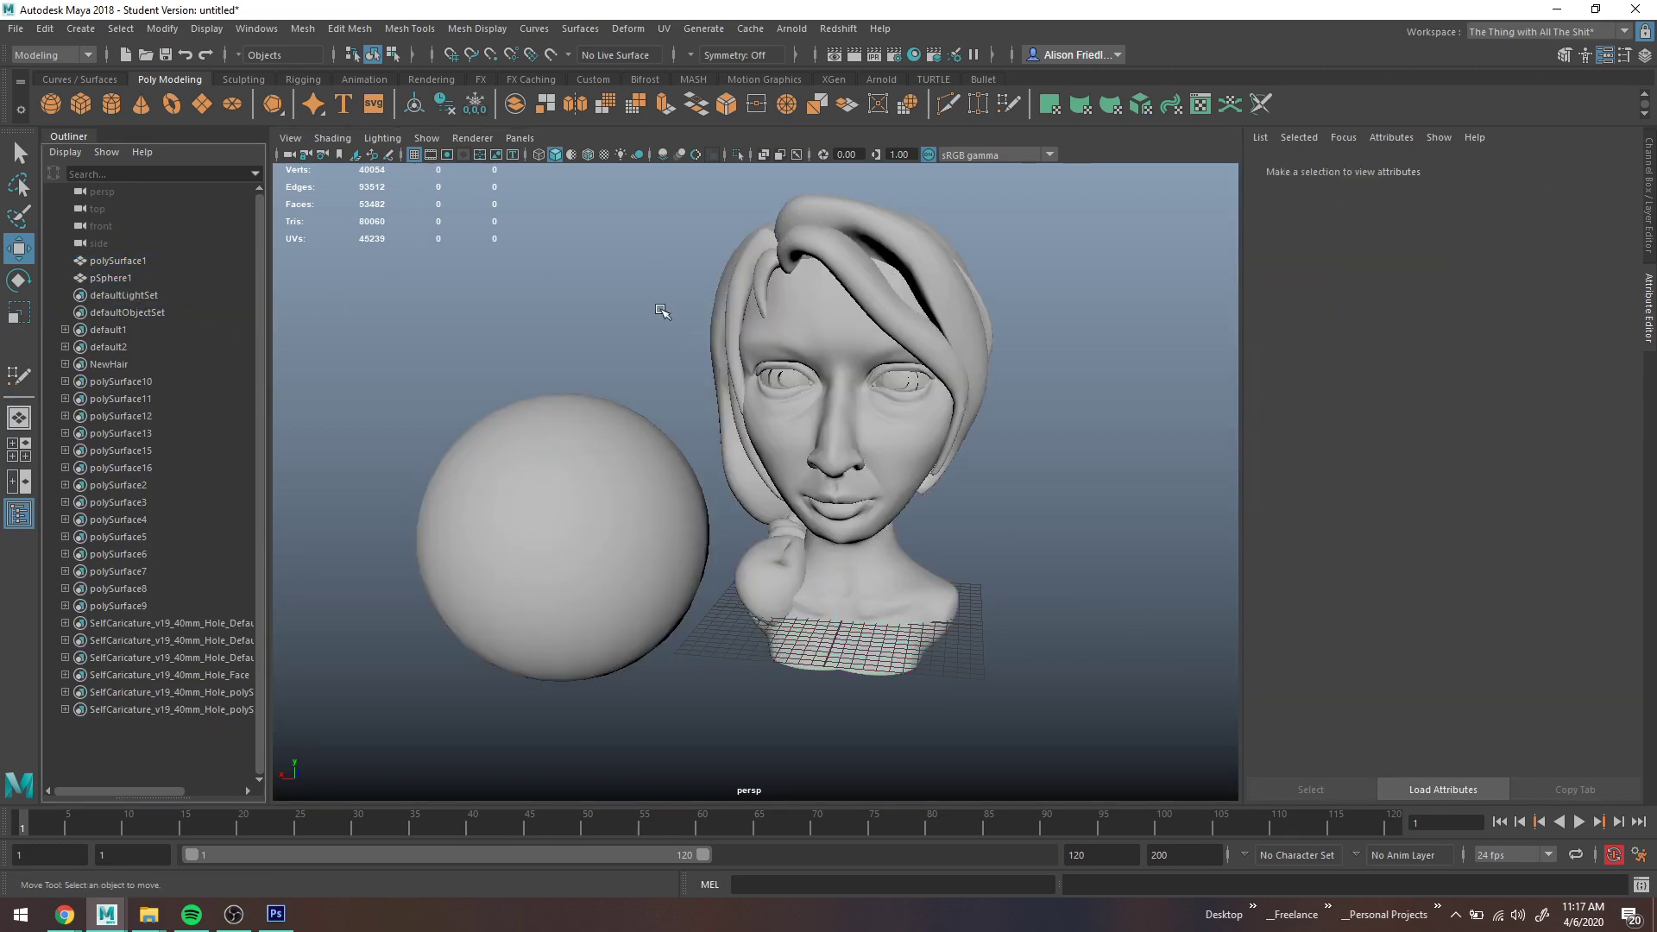
Step: Assign a new RedshiftIncandescent material, rsIncandescent2, to the head and sphere
left_click_drag(485, 270, 1044, 630)
right_click(781, 391)
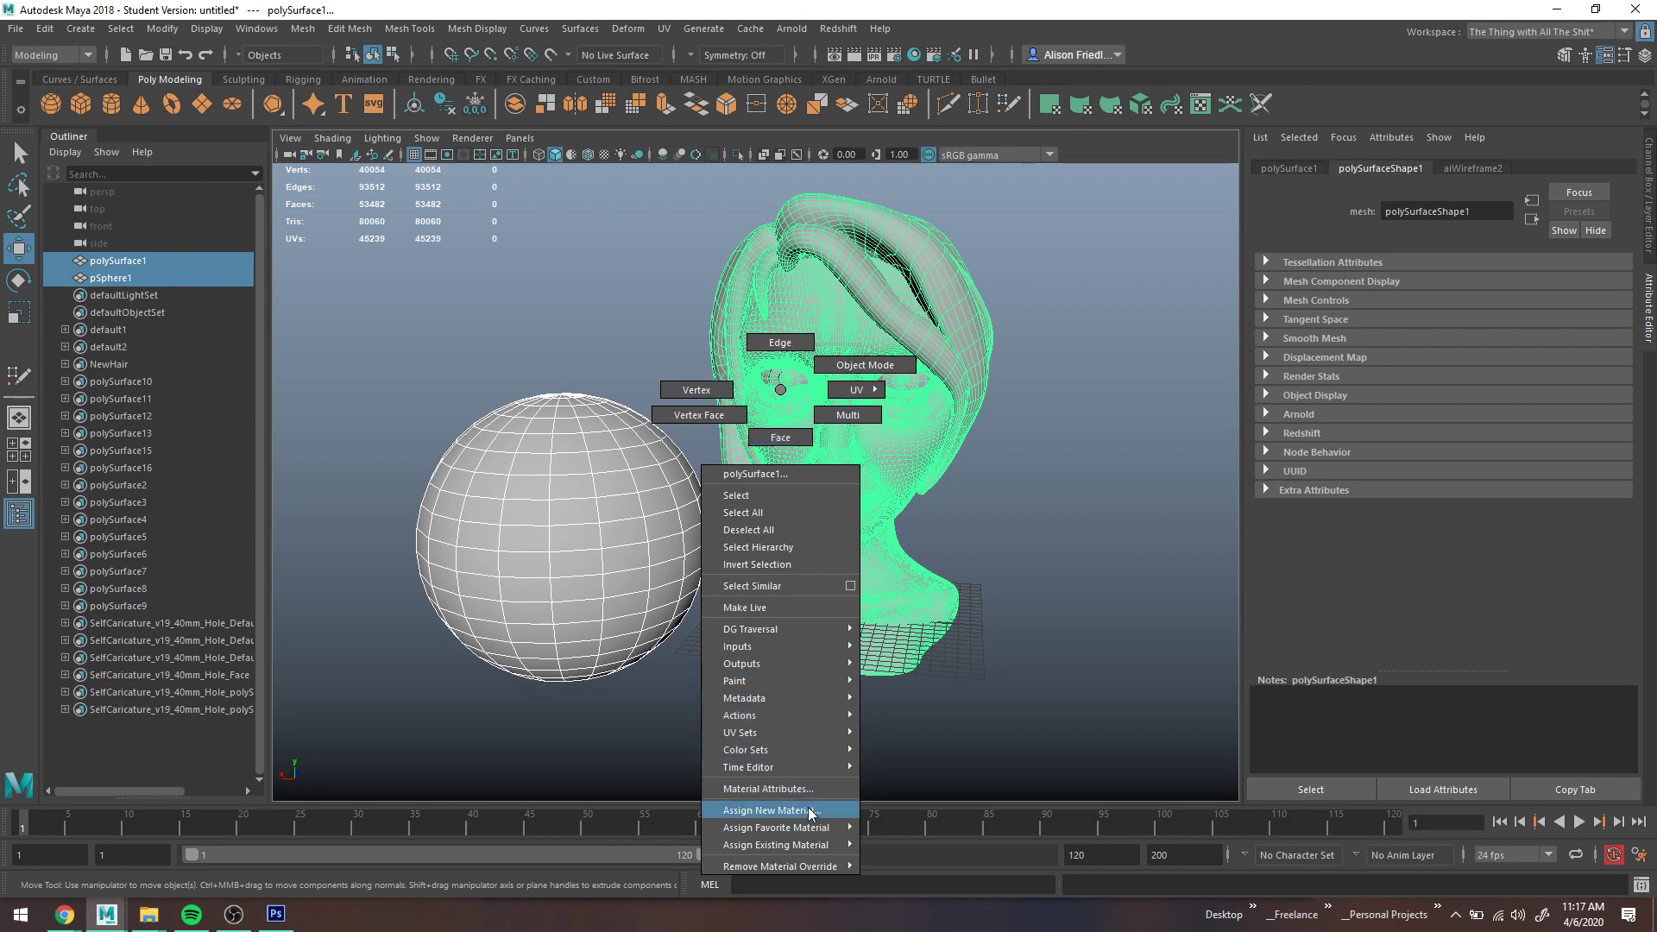
left_click(773, 811)
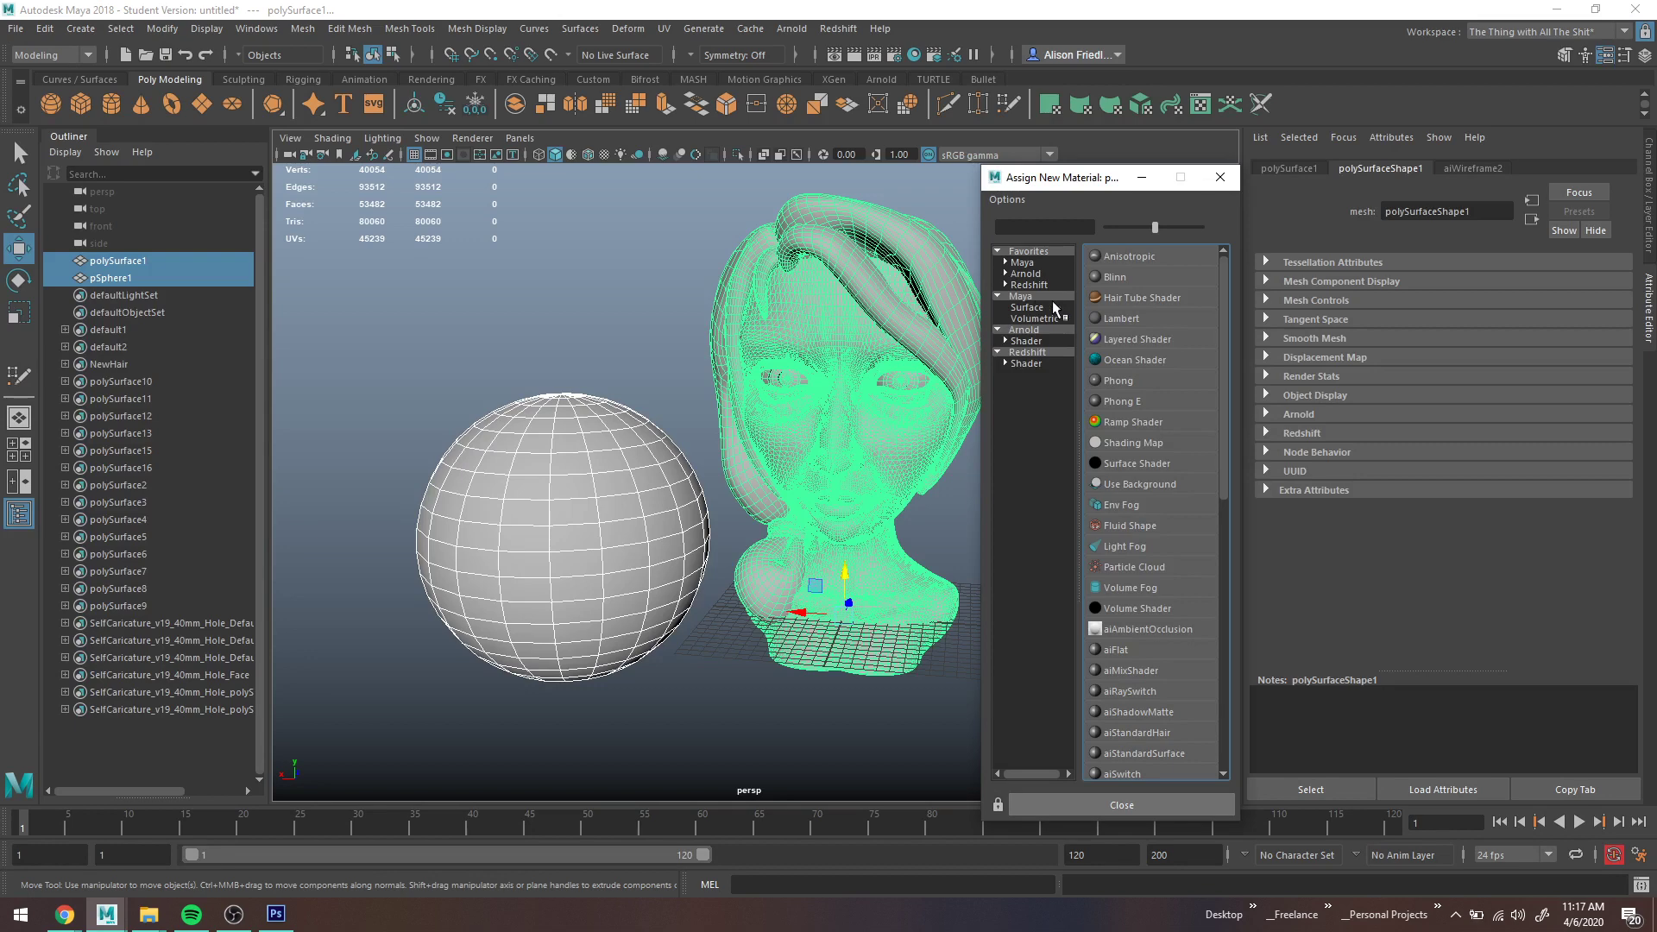
left_click(1043, 351)
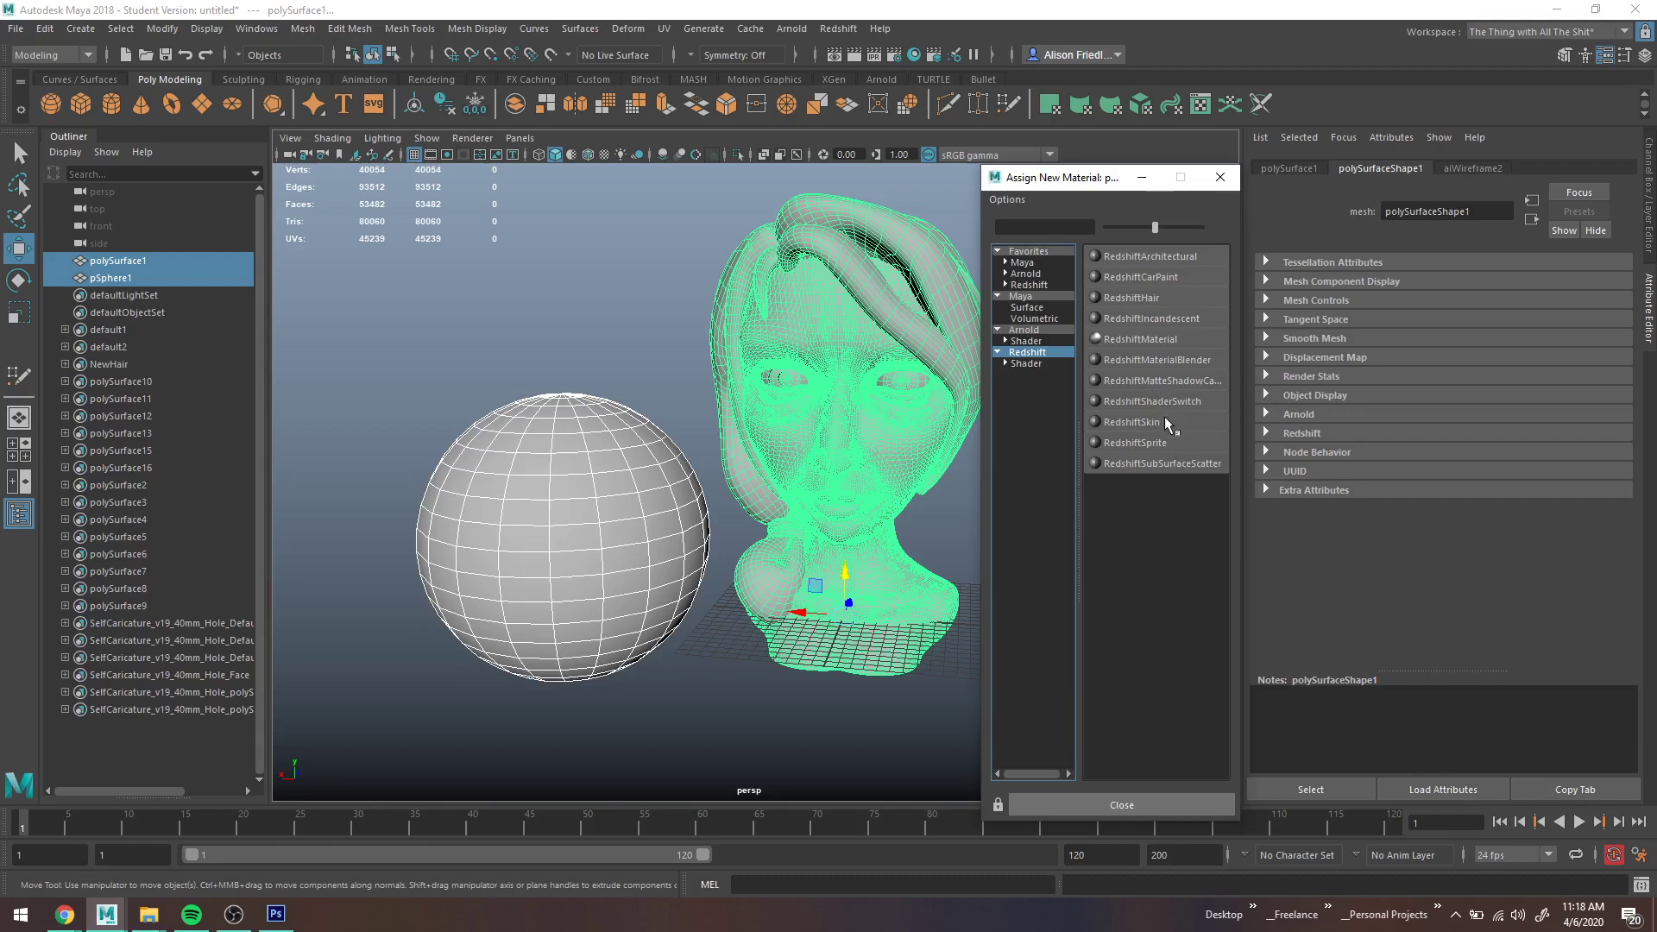
left_click(1138, 319)
left_click(853, 30)
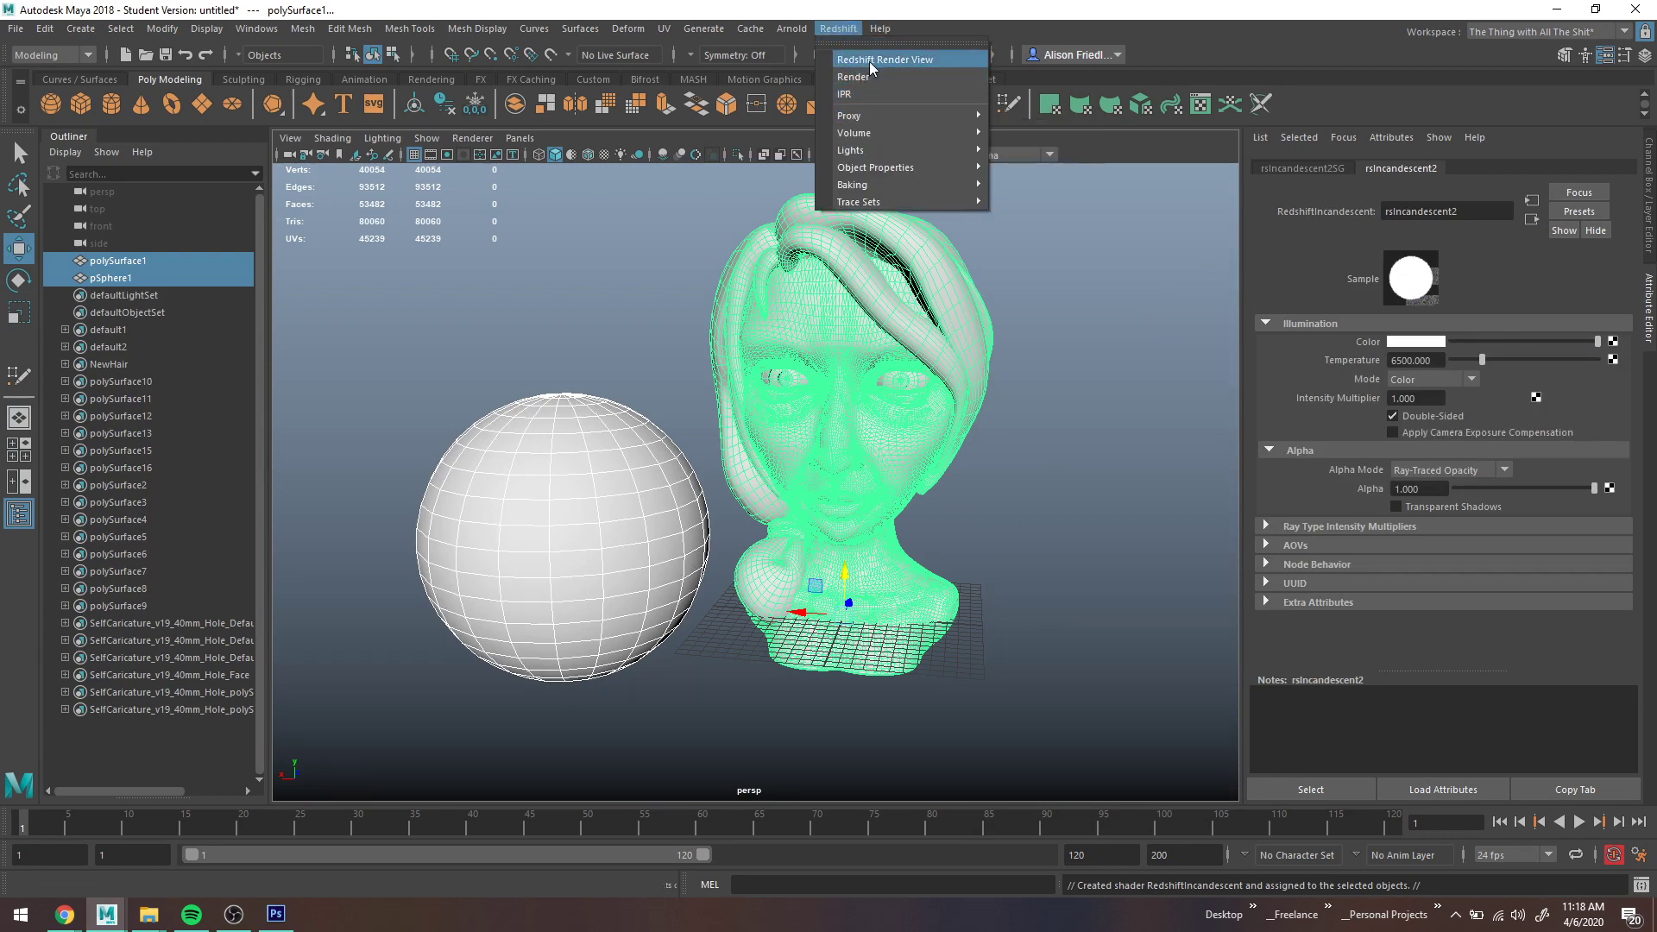
Step: Render in the Redshift Render View and set rsIncandescent2's colour to cyan
left_click(868, 61)
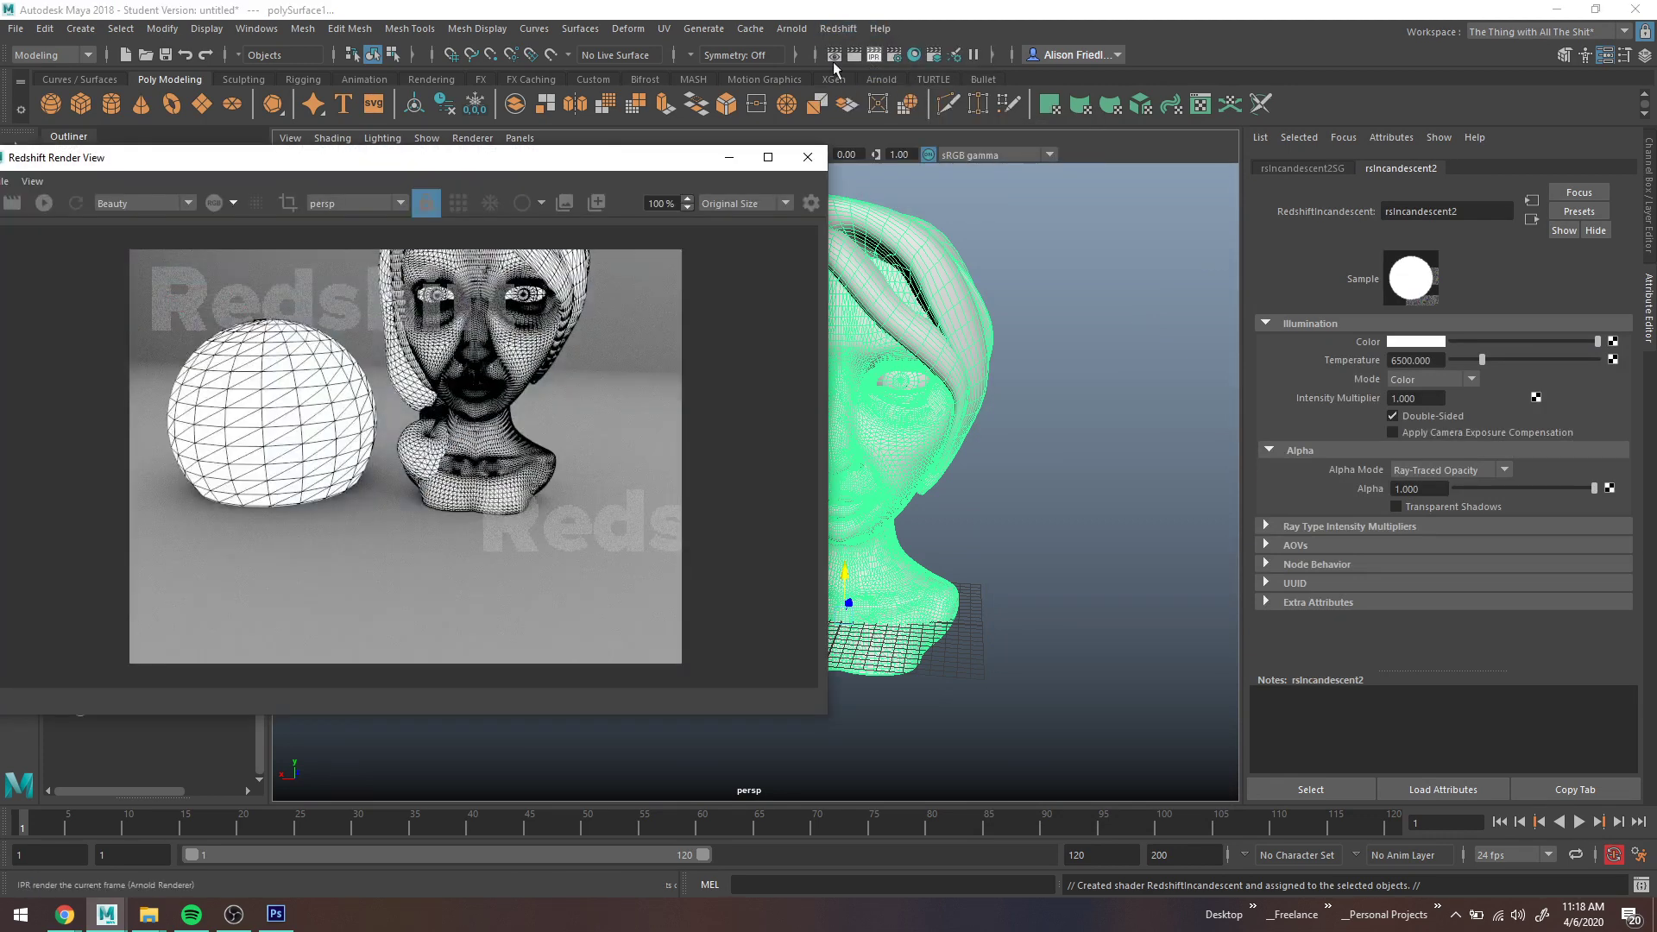
left_click(55, 203)
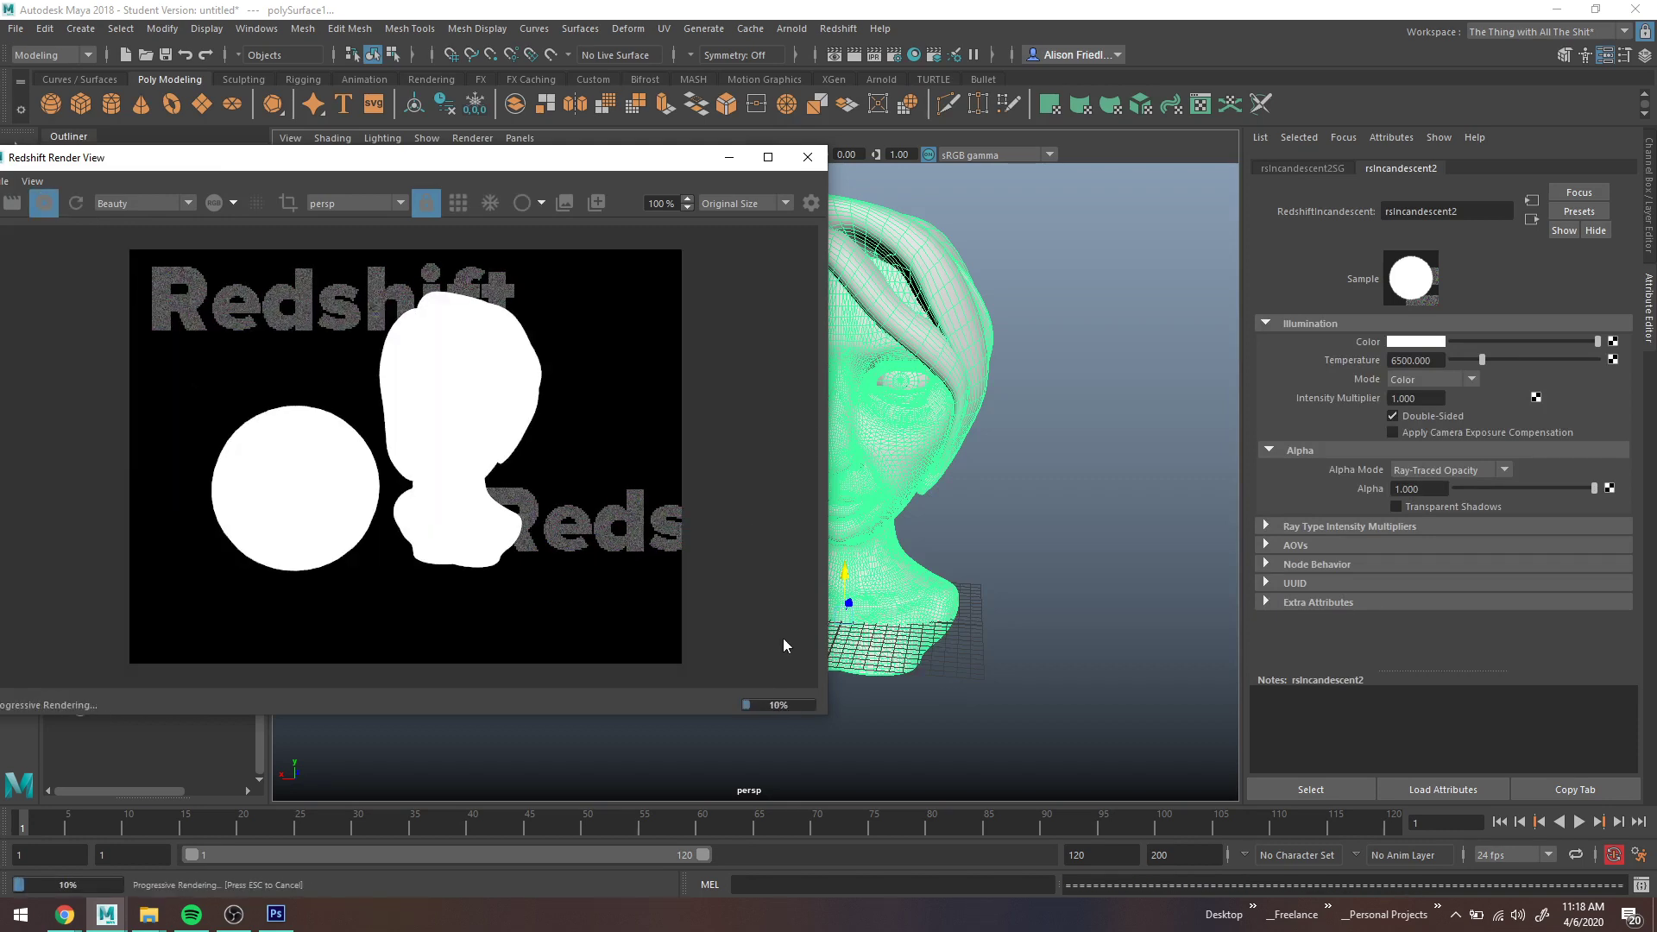
left_click(1439, 341)
left_click(1430, 297)
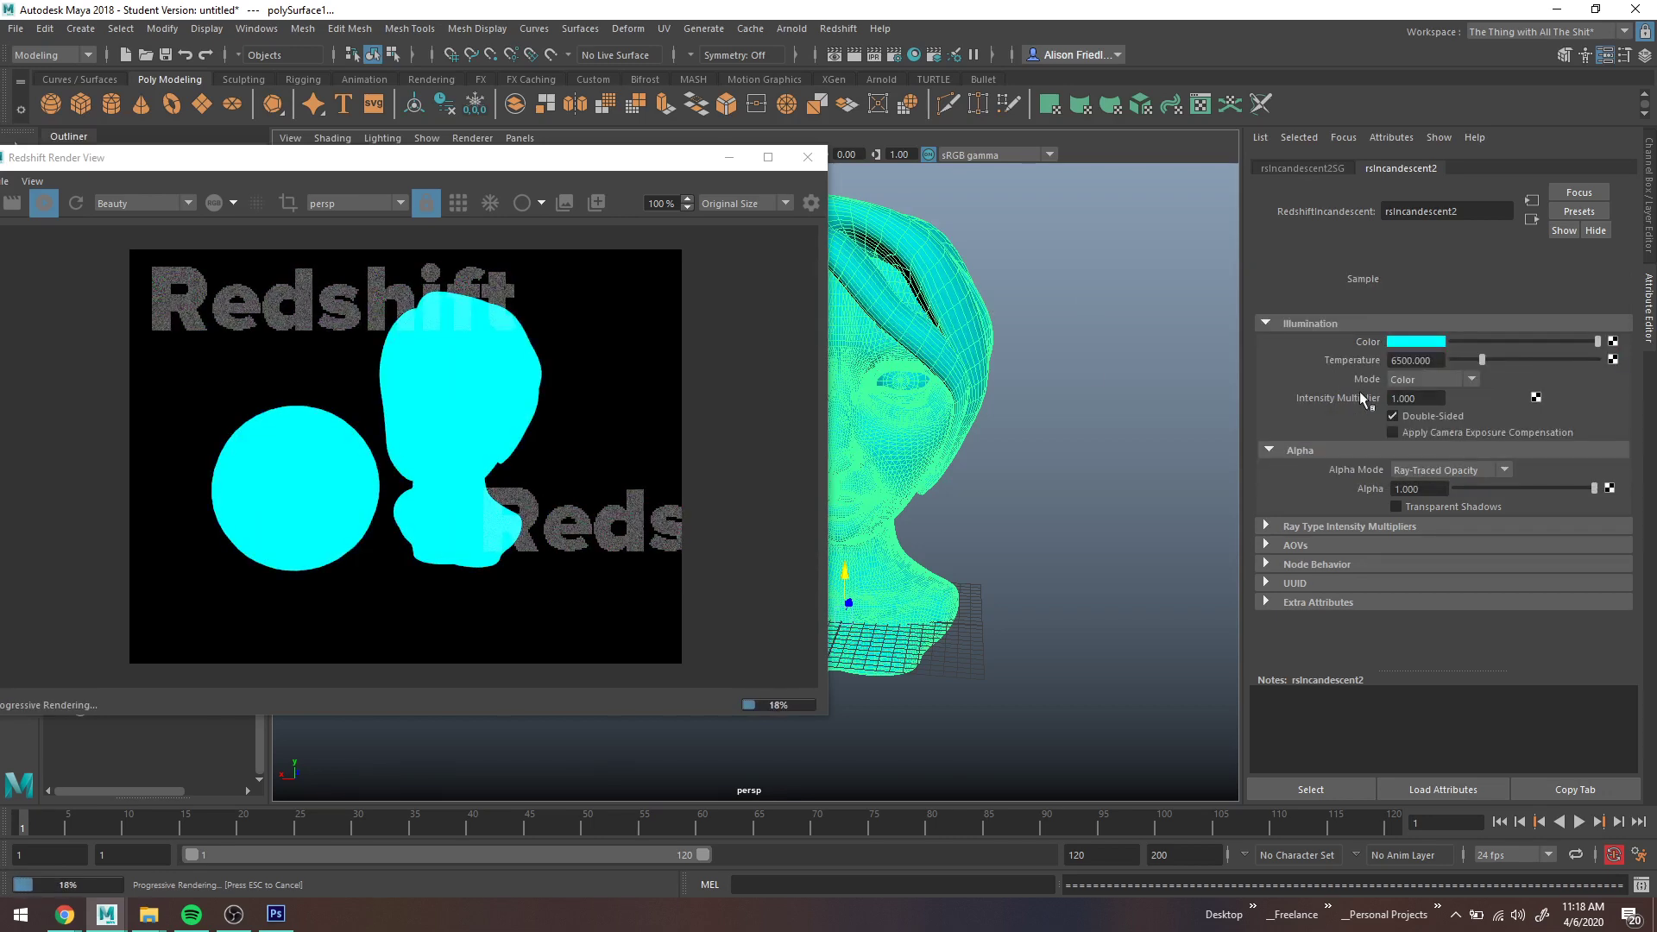
Step: Connect a RedshiftWireFrame texture (rsWireFrame2) to the incandescent colour, found by searching 'wir' among Redshift nodes
left_click(1611, 342)
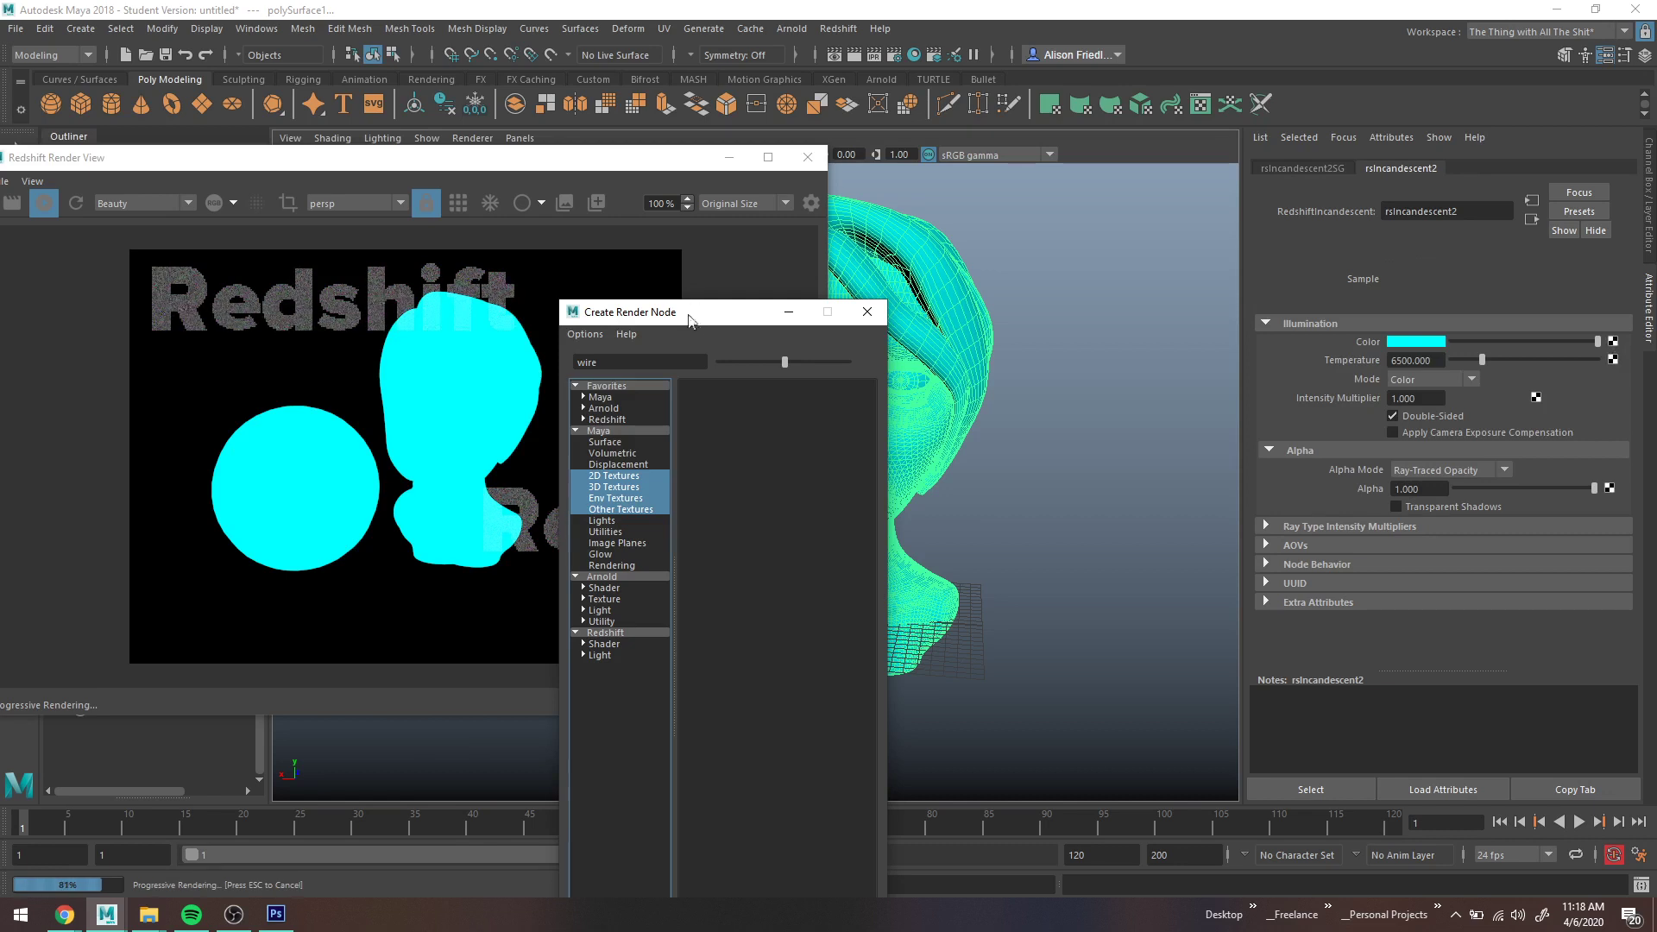
left_click_drag(658, 312, 747, 247)
left_click(708, 295)
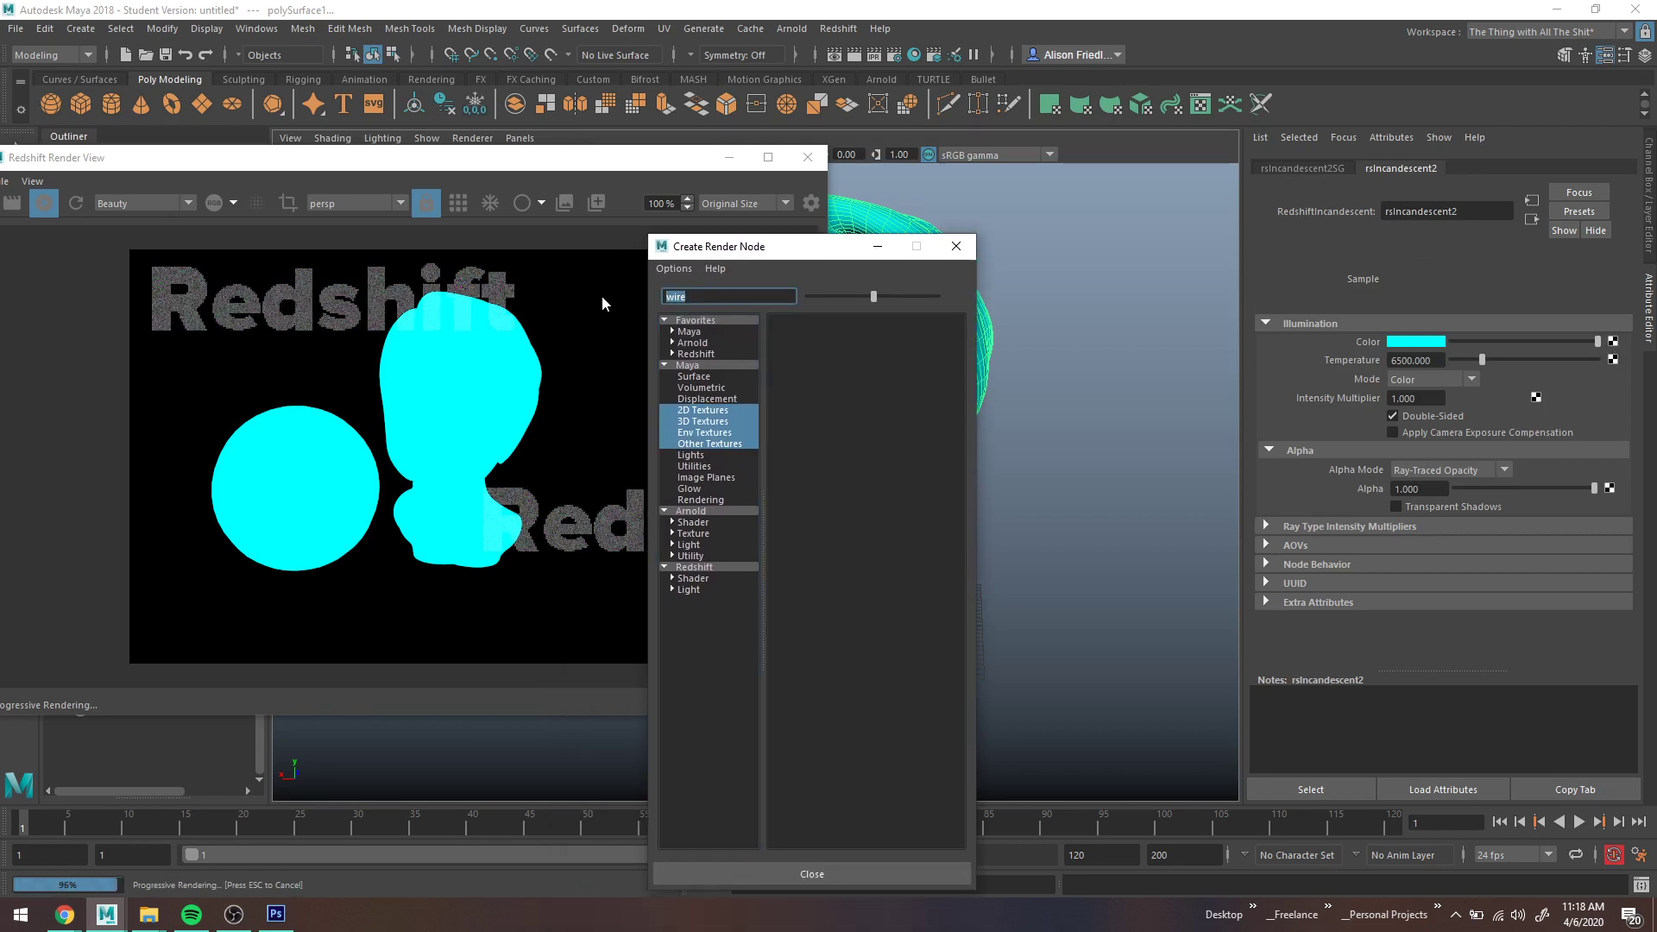
key("BackSpace")
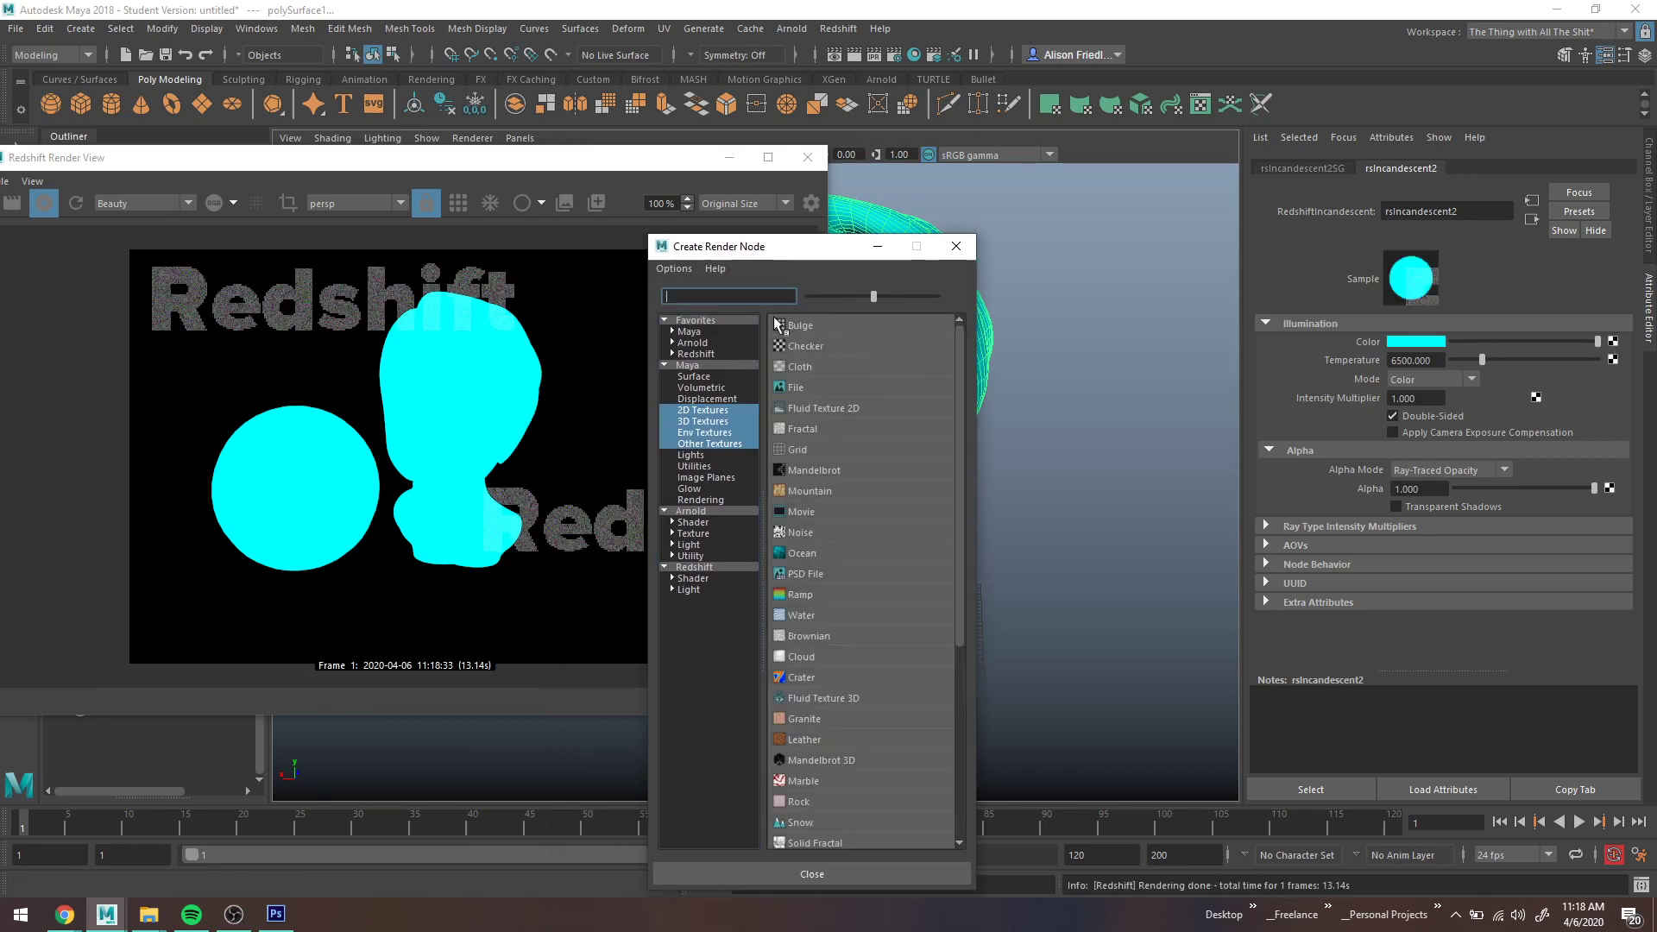
left_click(697, 567)
left_click(700, 297)
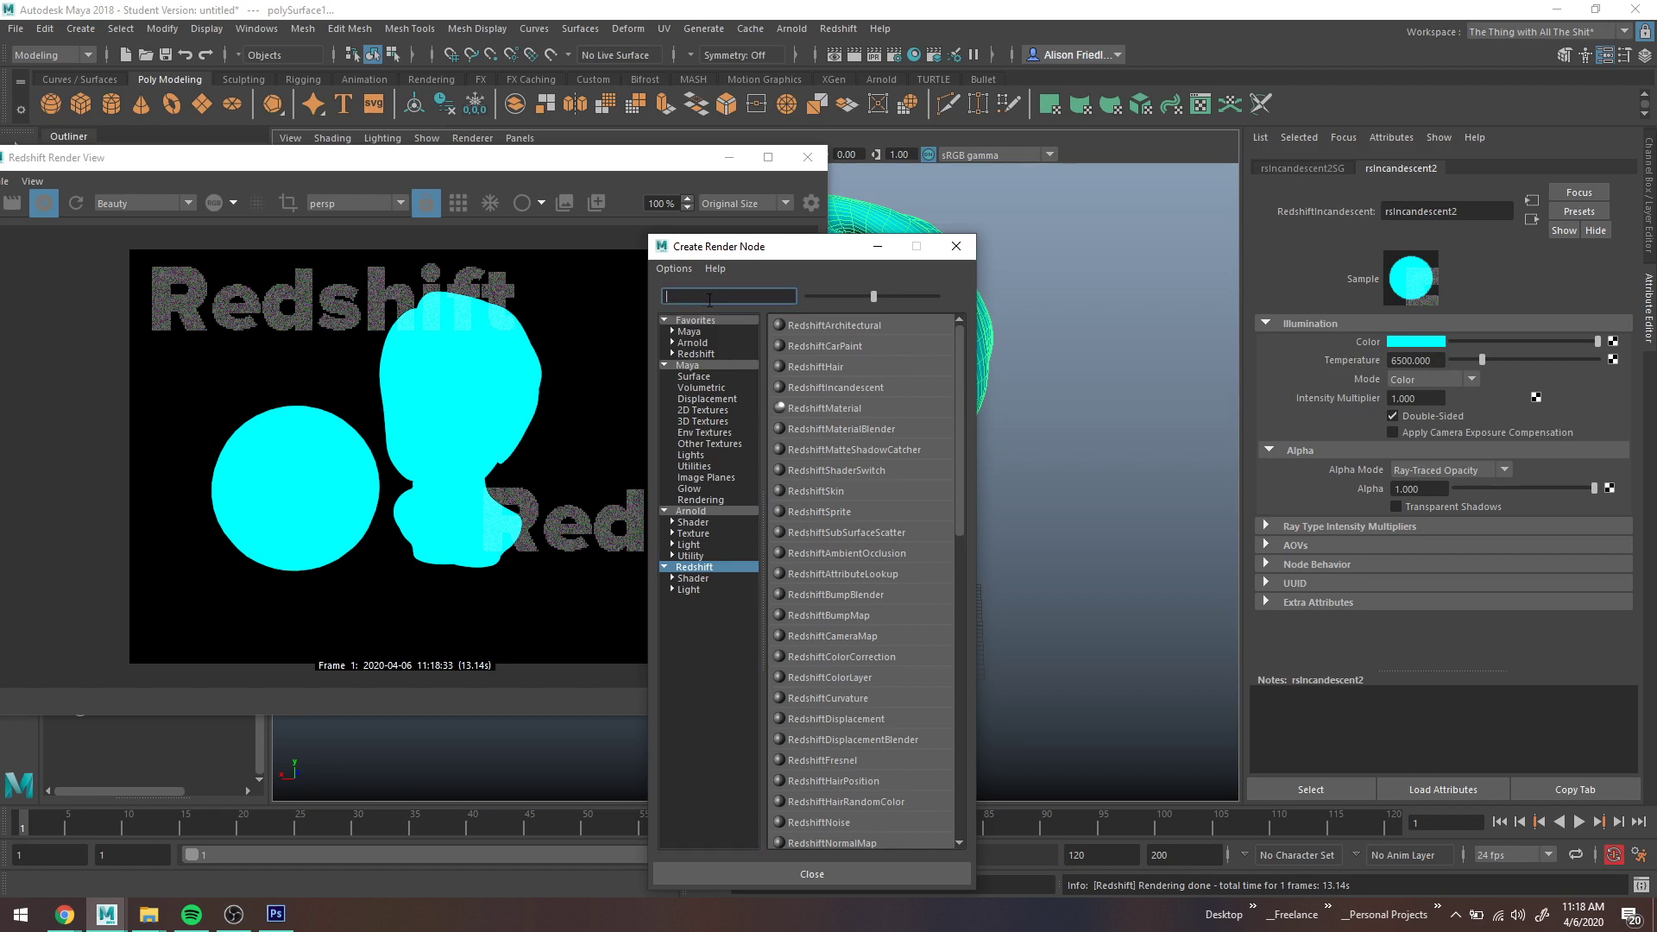
type("wire")
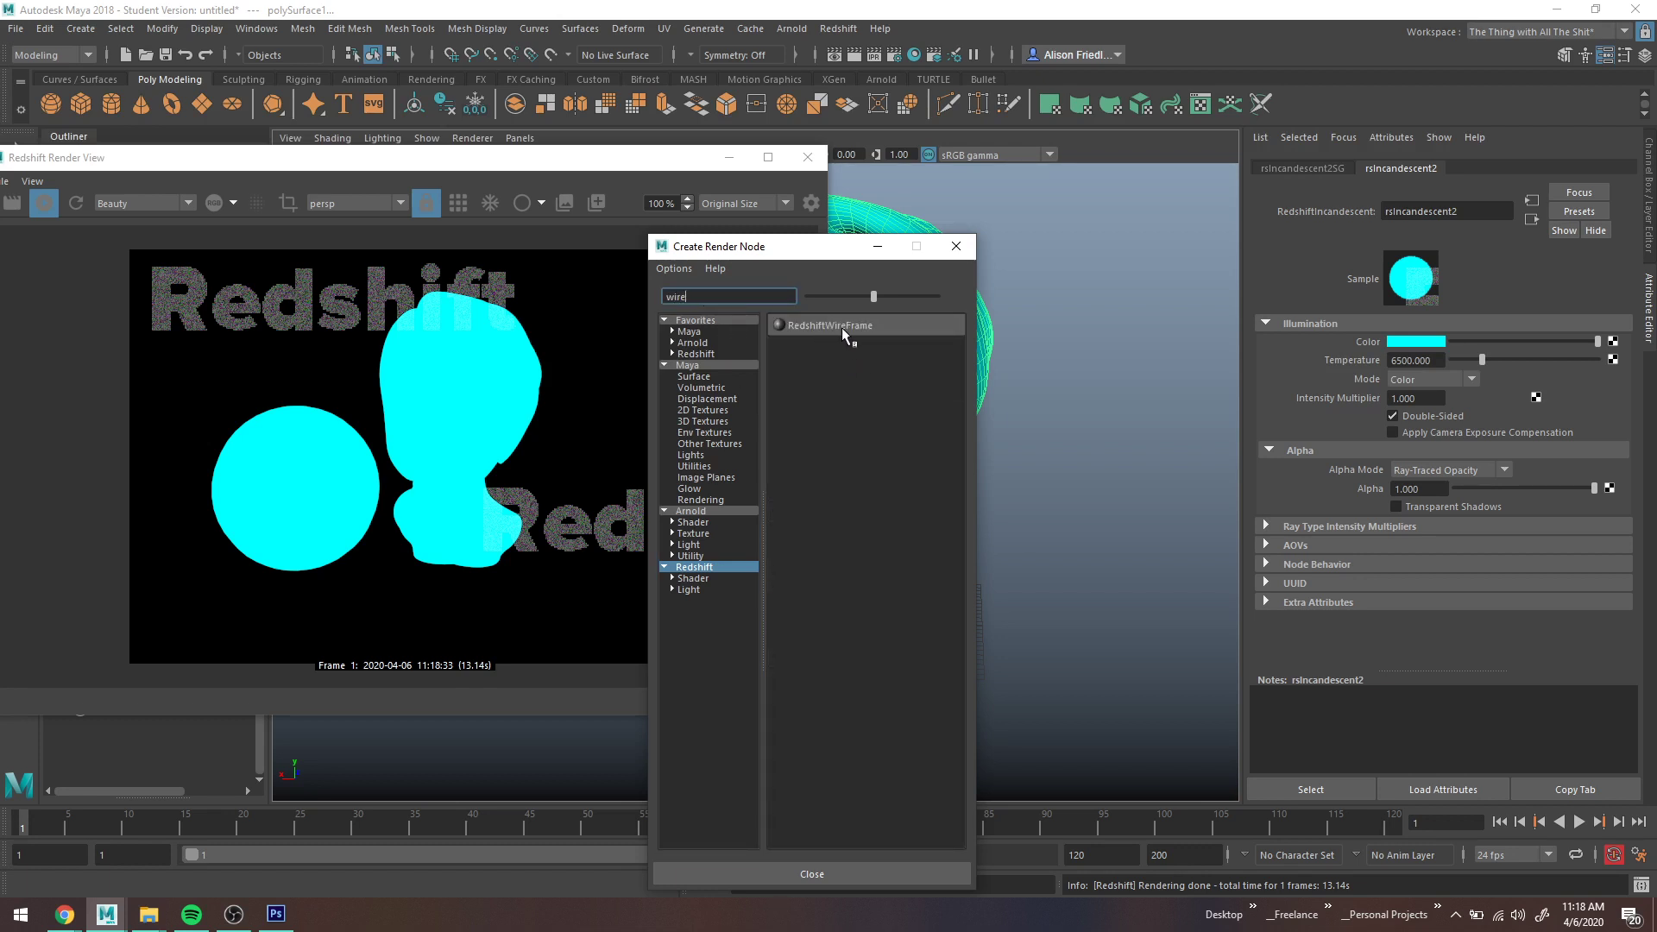
left_click(806, 325)
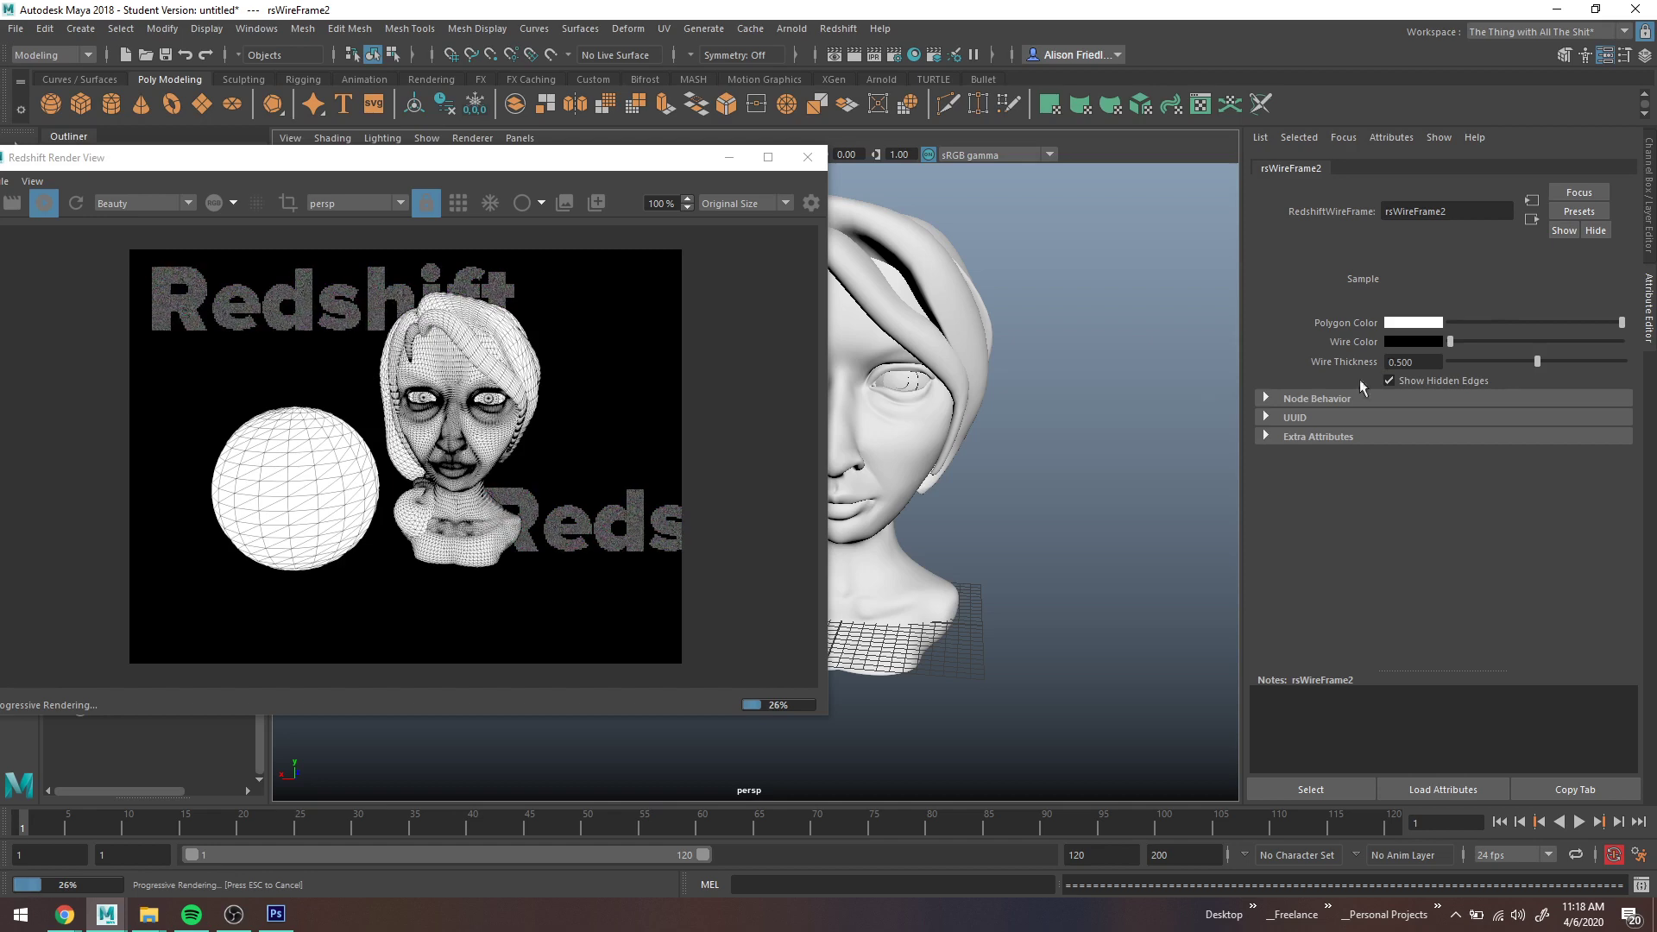
Step: Try a blue Wire Color, return it to black, and turn off Show Hidden Edges
left_click(1436, 340)
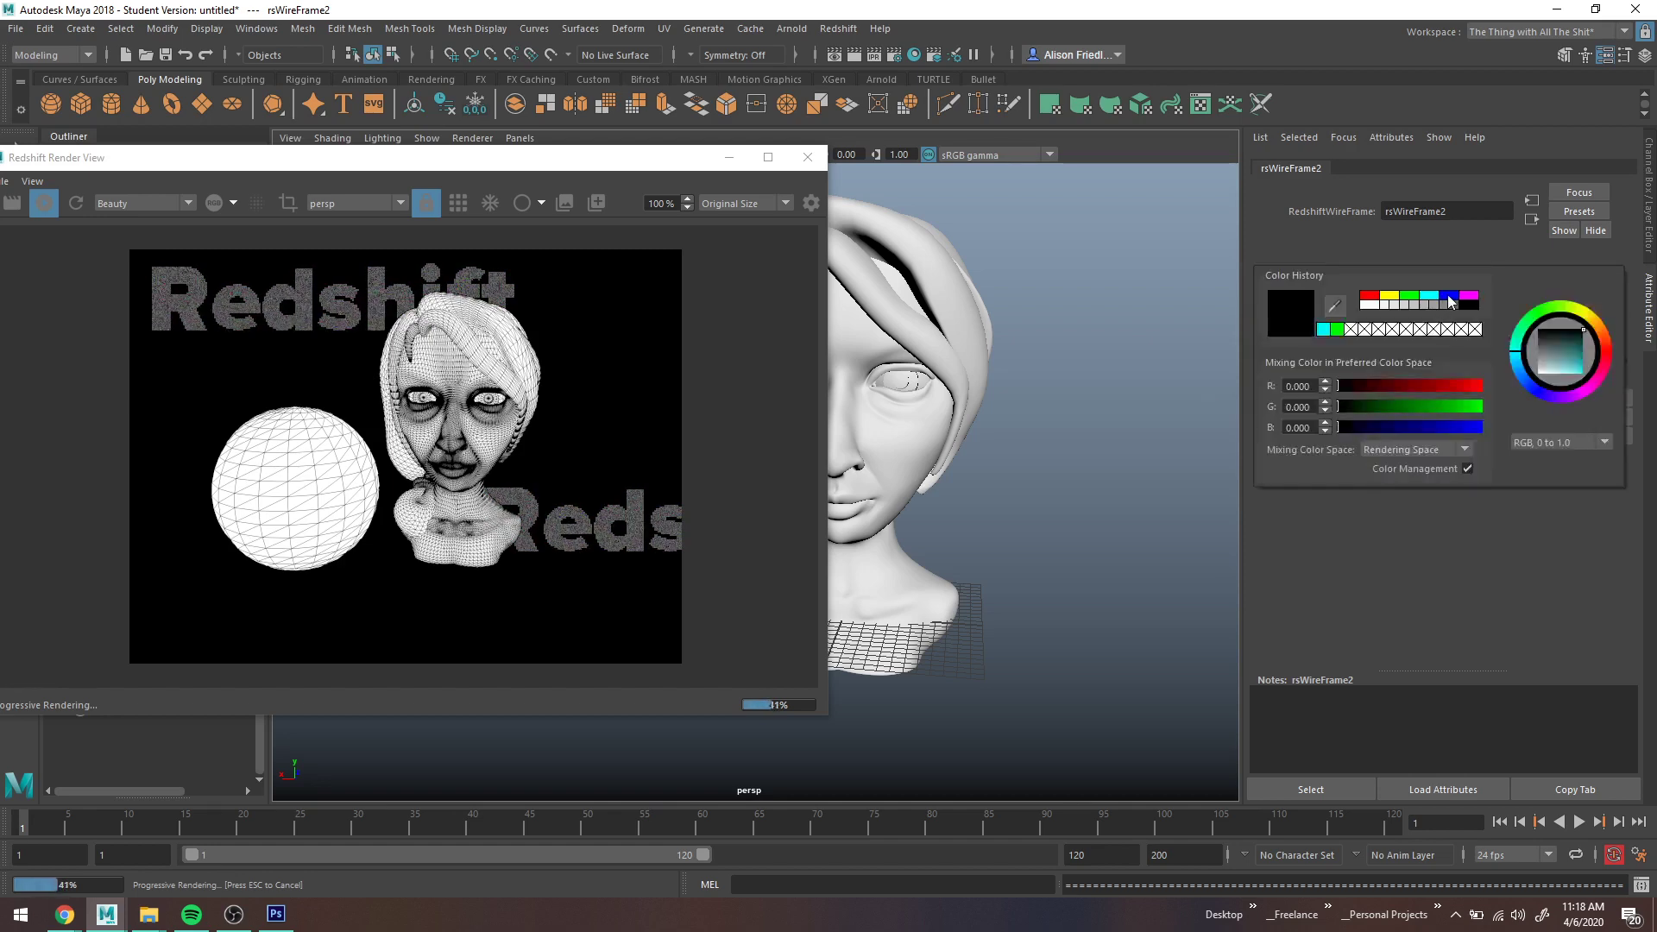
left_click(1448, 295)
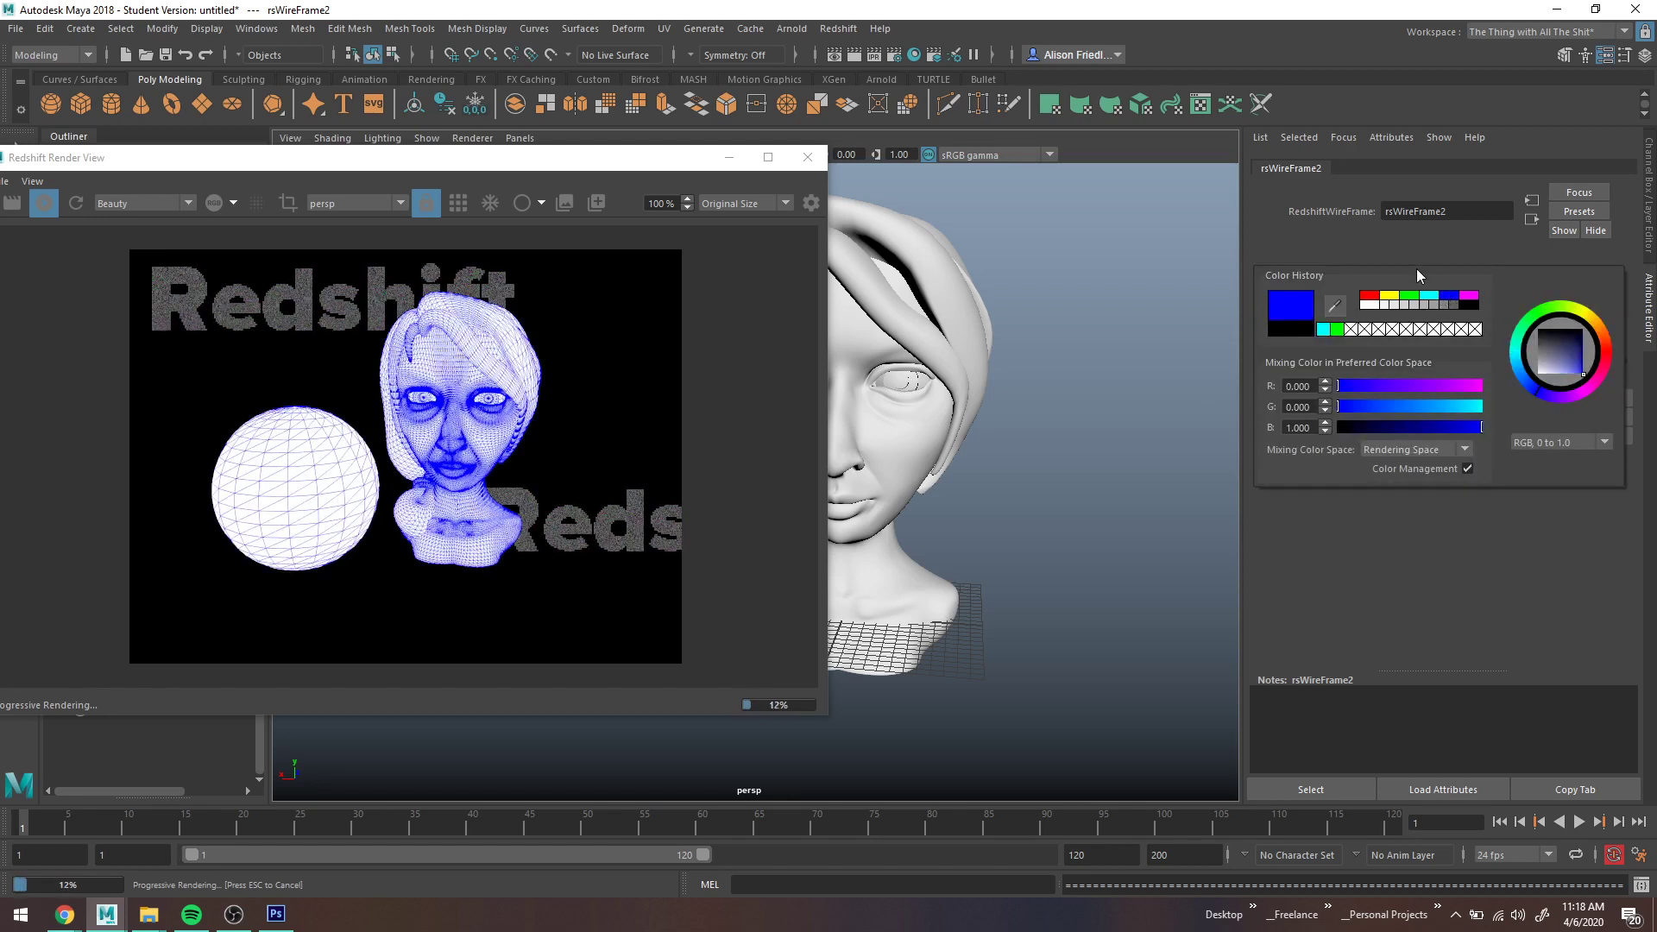
left_click(1420, 342)
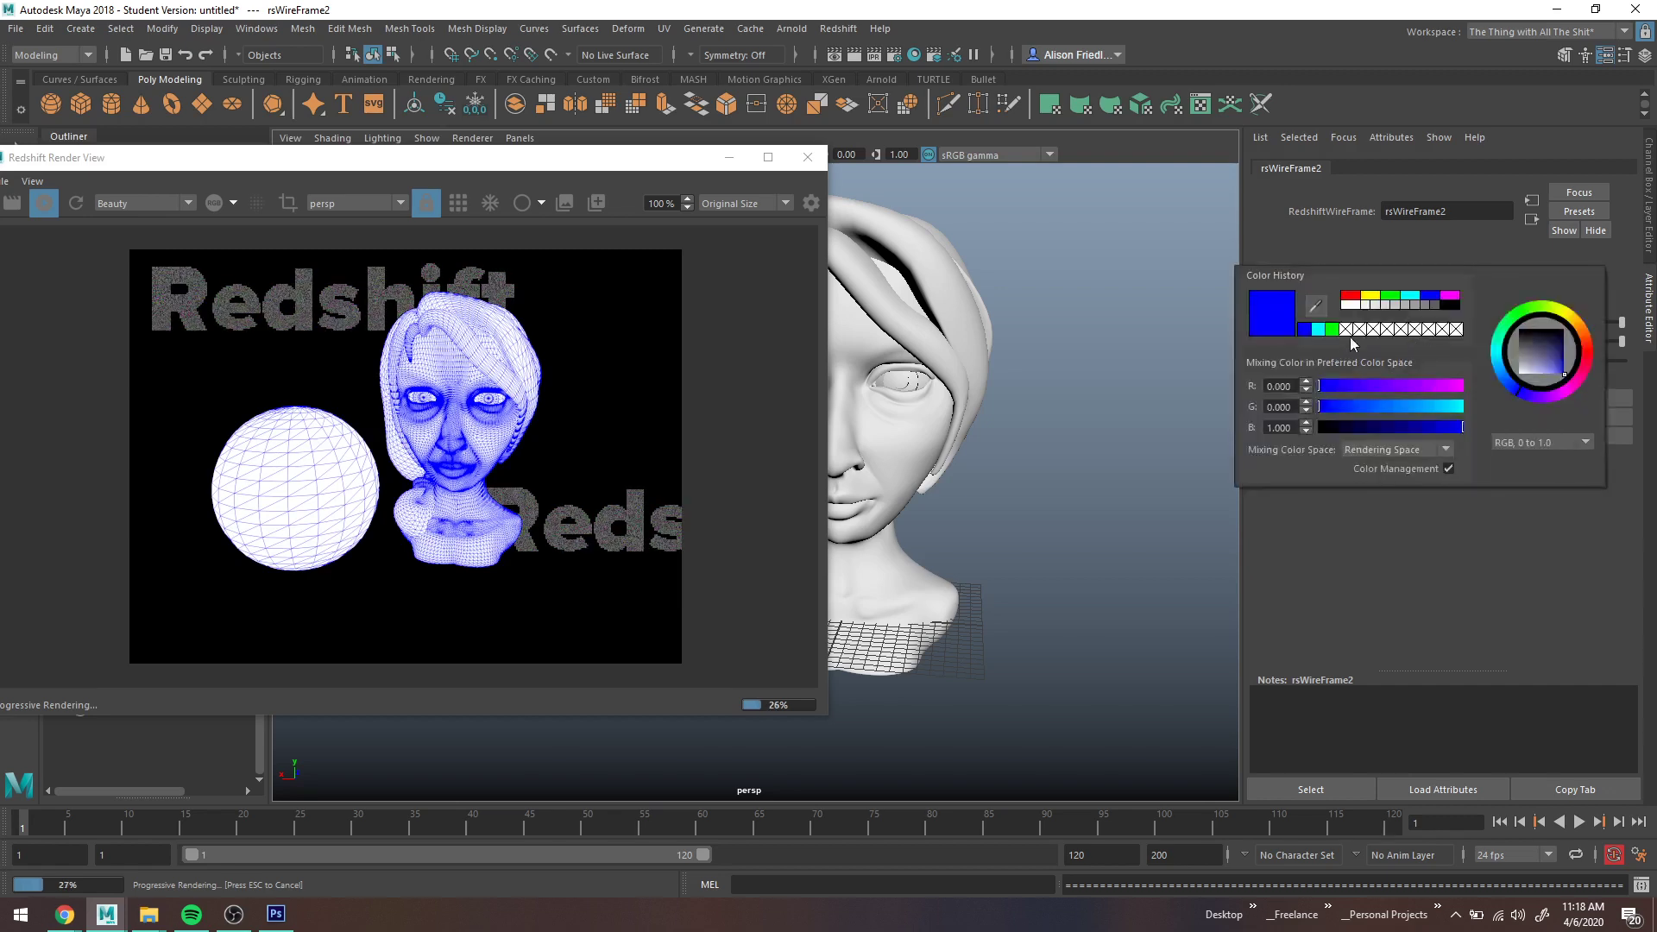
left_click_drag(1356, 427, 1255, 413)
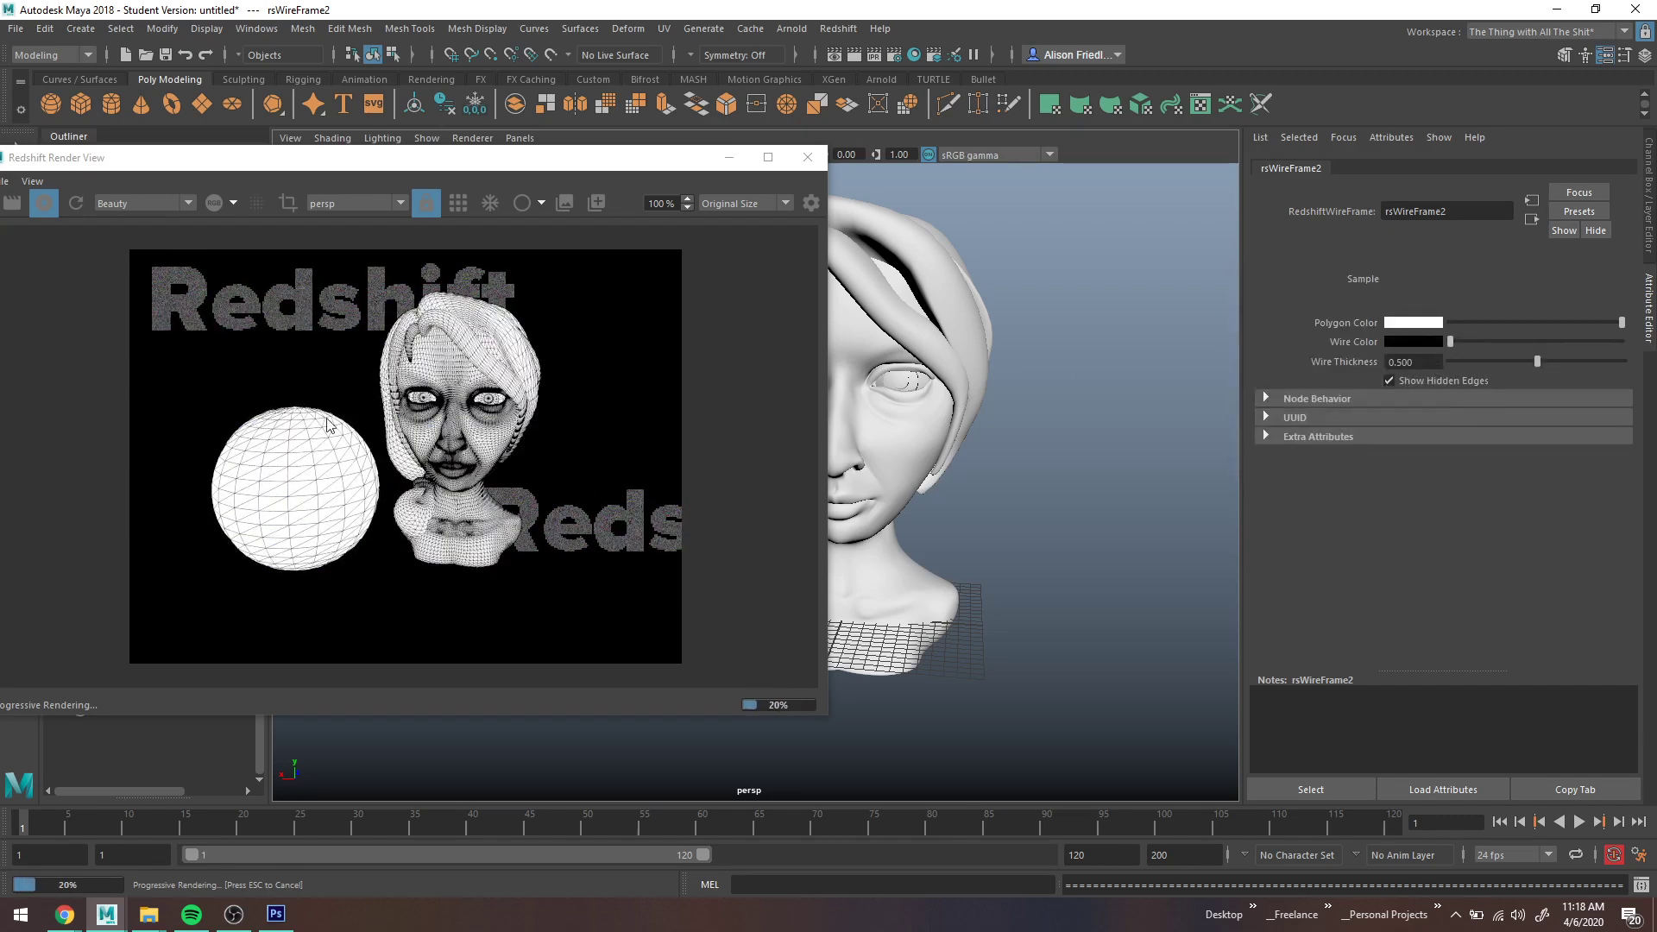
left_click(1401, 380)
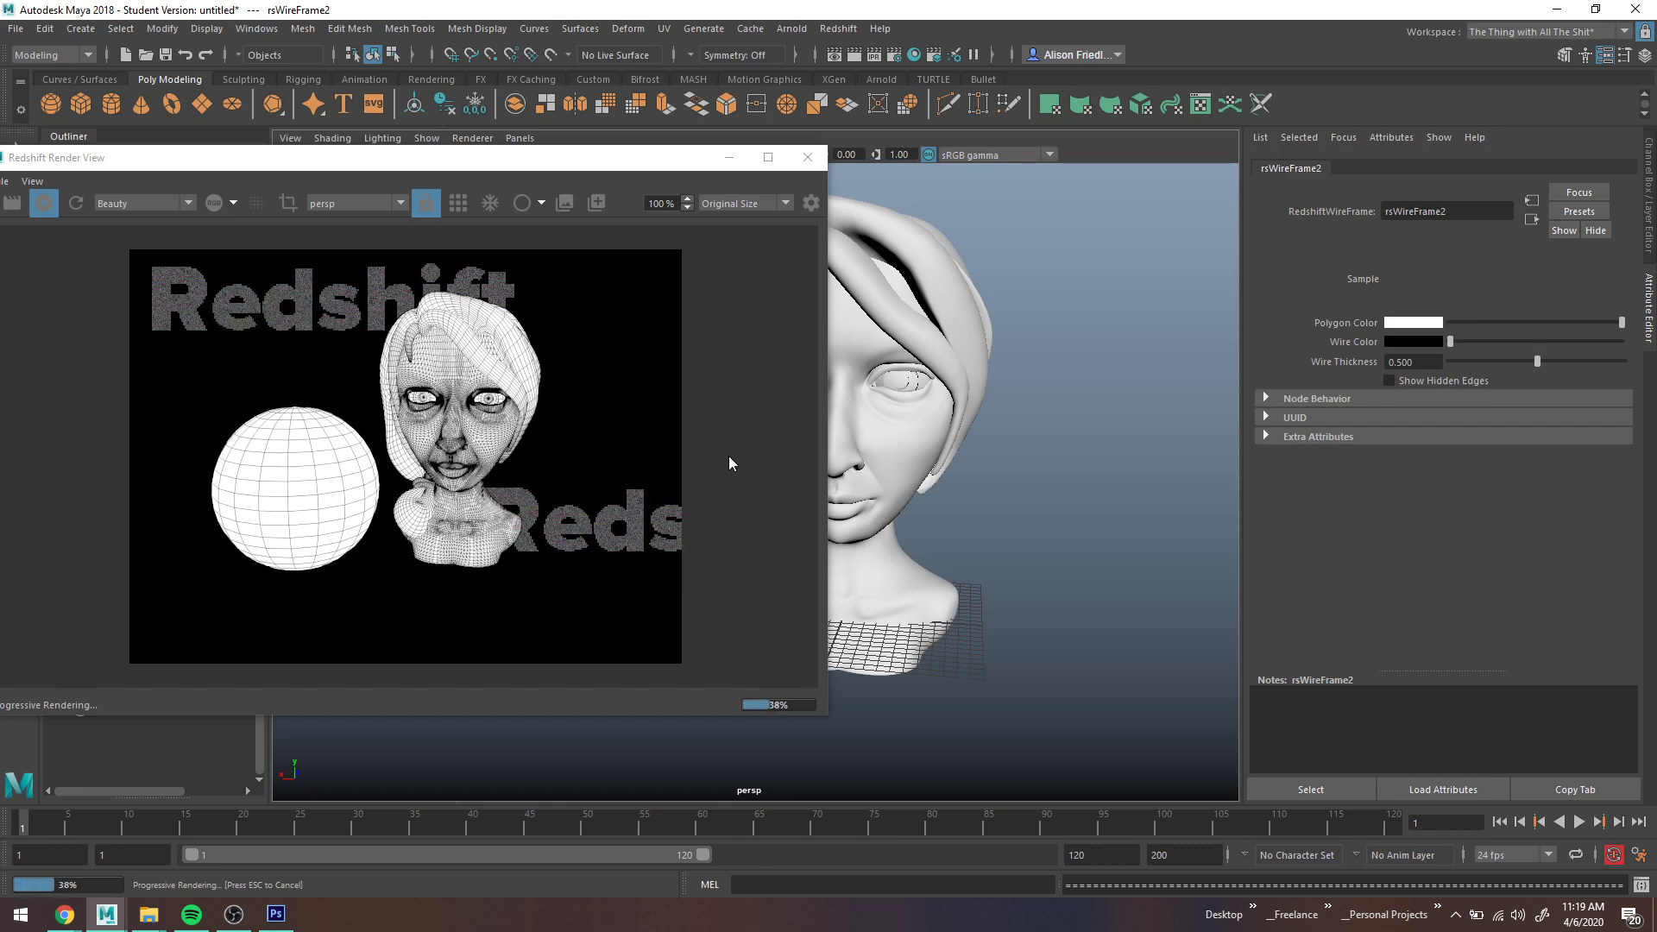
Step: Use File > Save Image As to save the render as wireframe_Redshift.png on the Desktop
left_click_drag(329, 160, 608, 131)
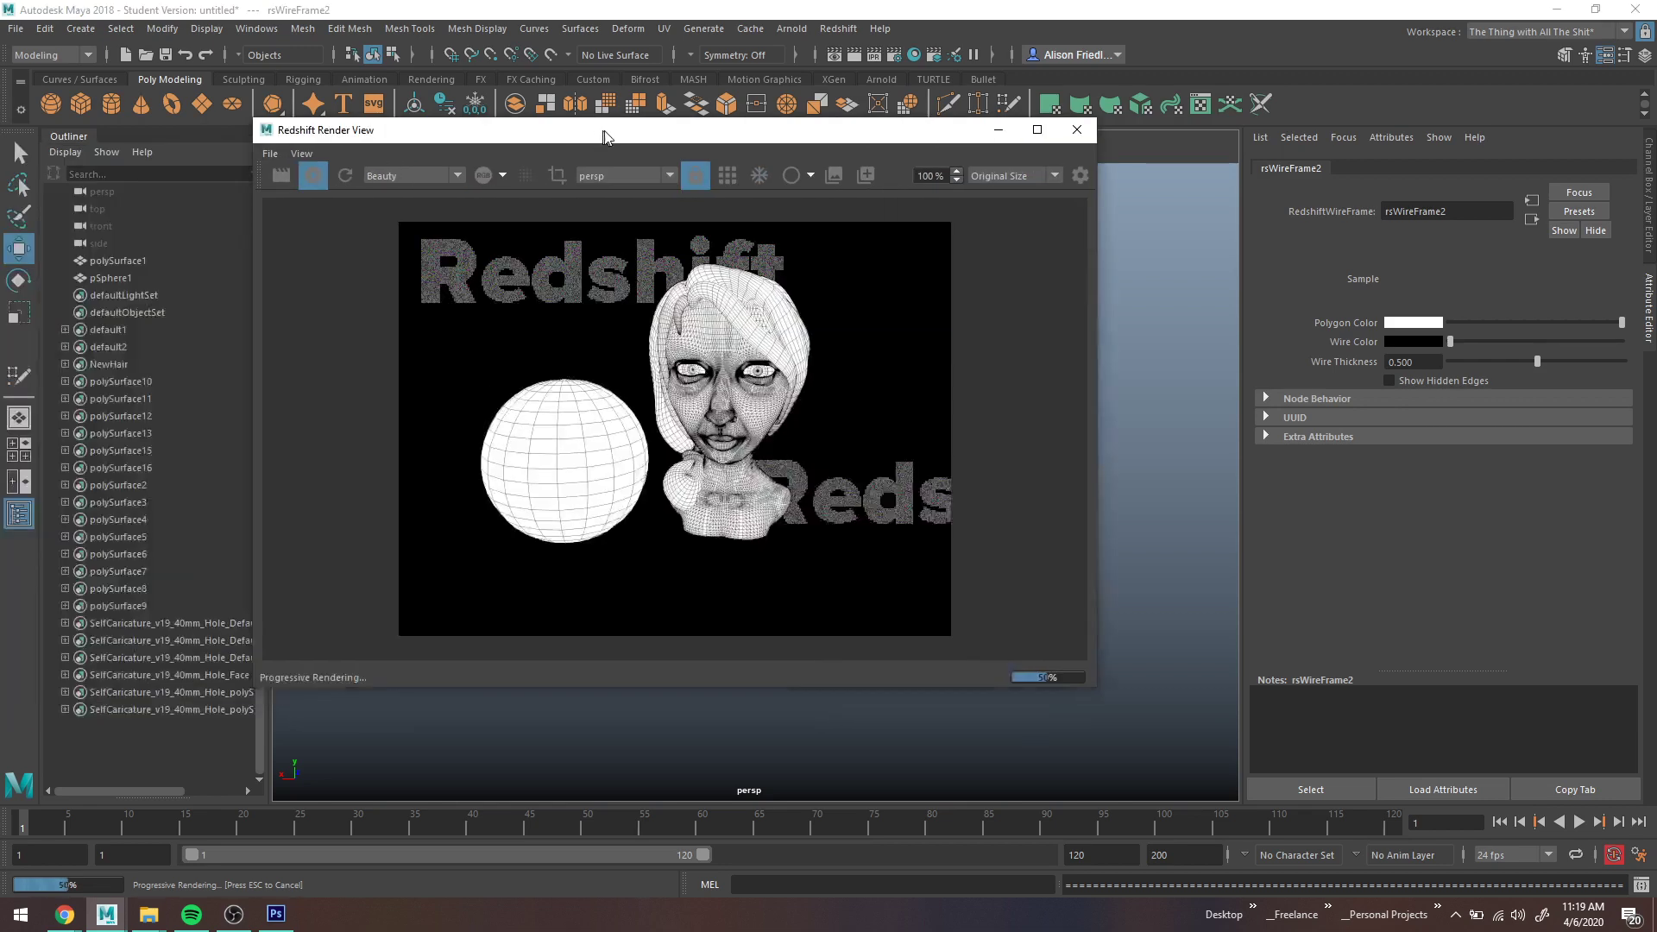
left_click(281, 152)
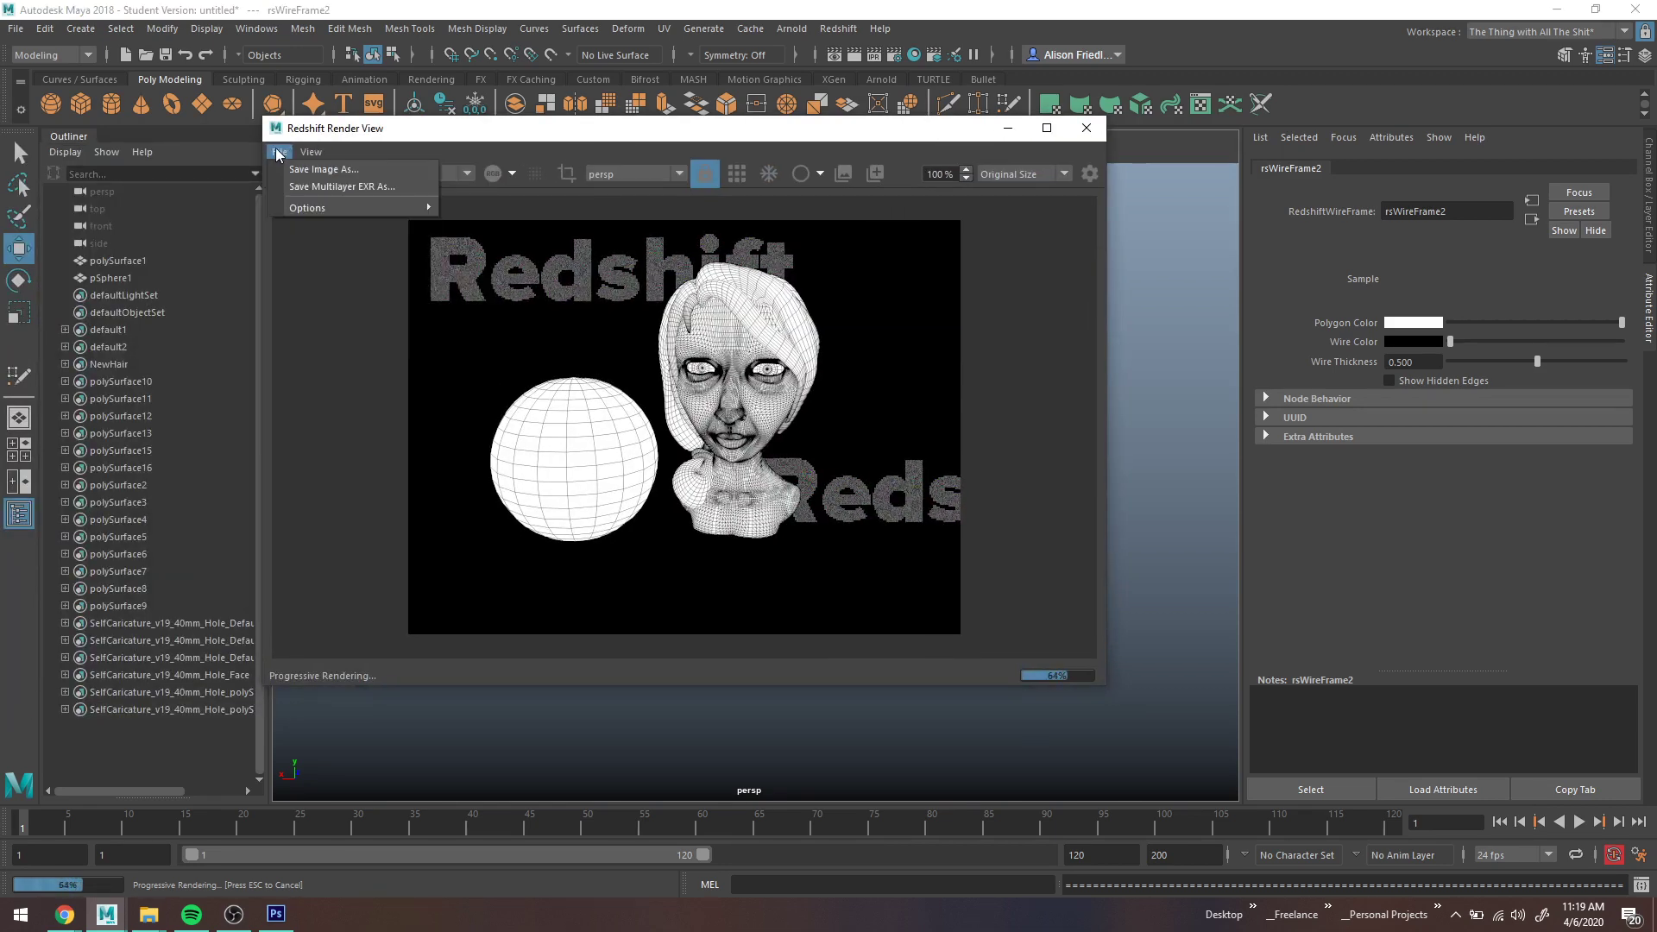
left_click(311, 169)
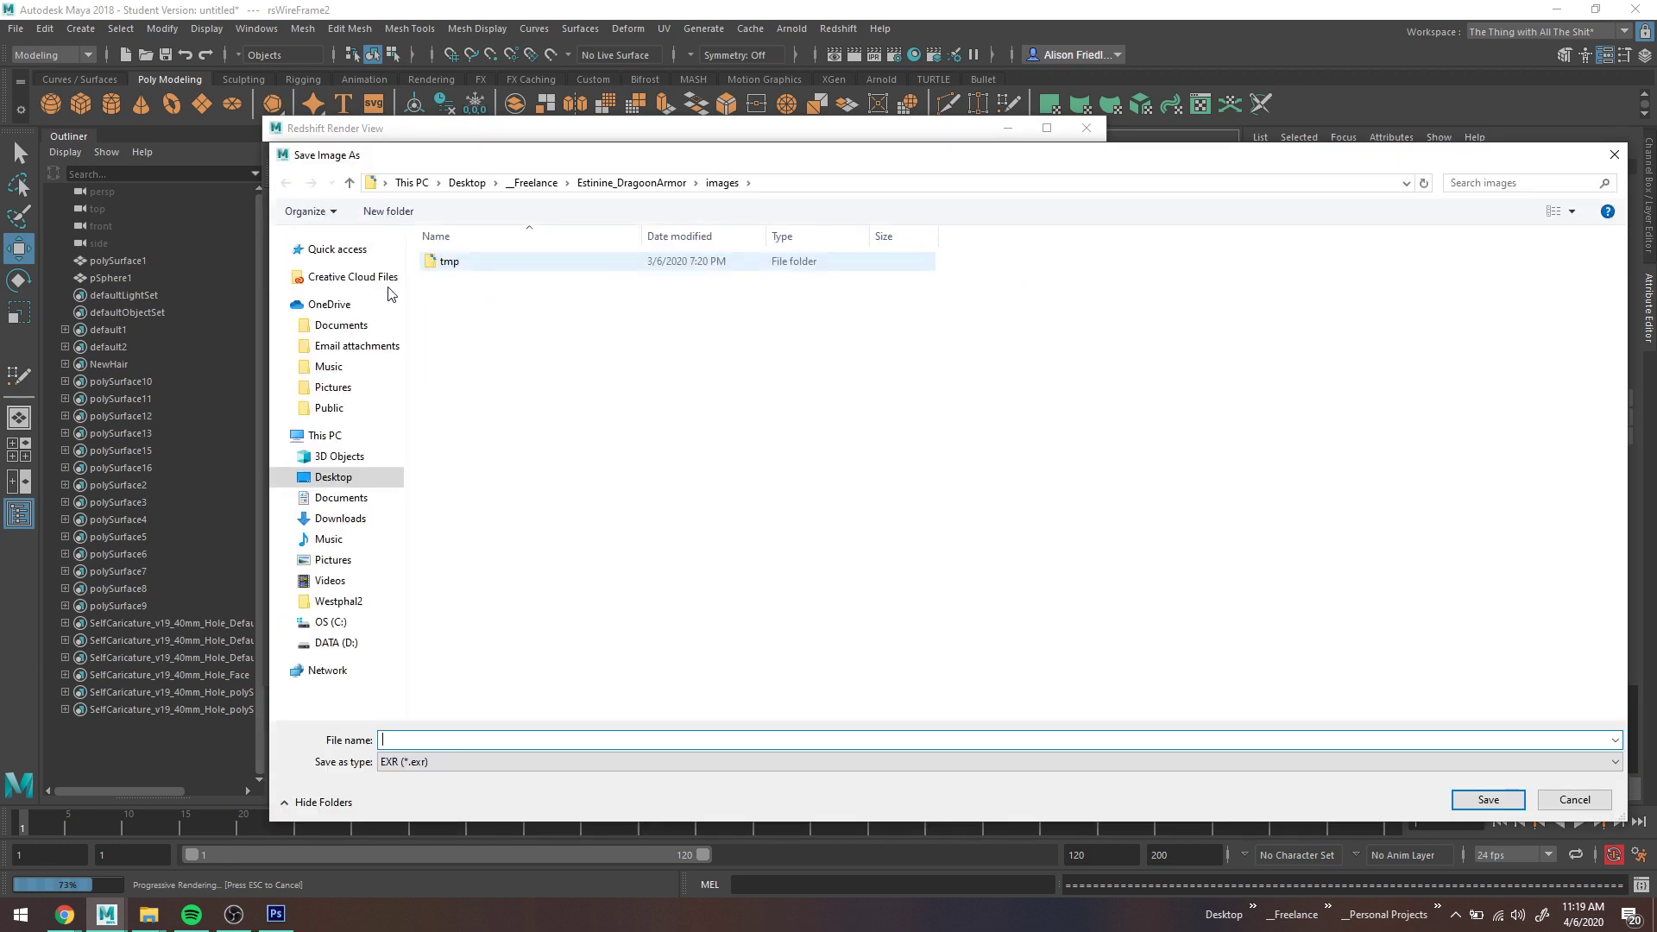
left_click(335, 270)
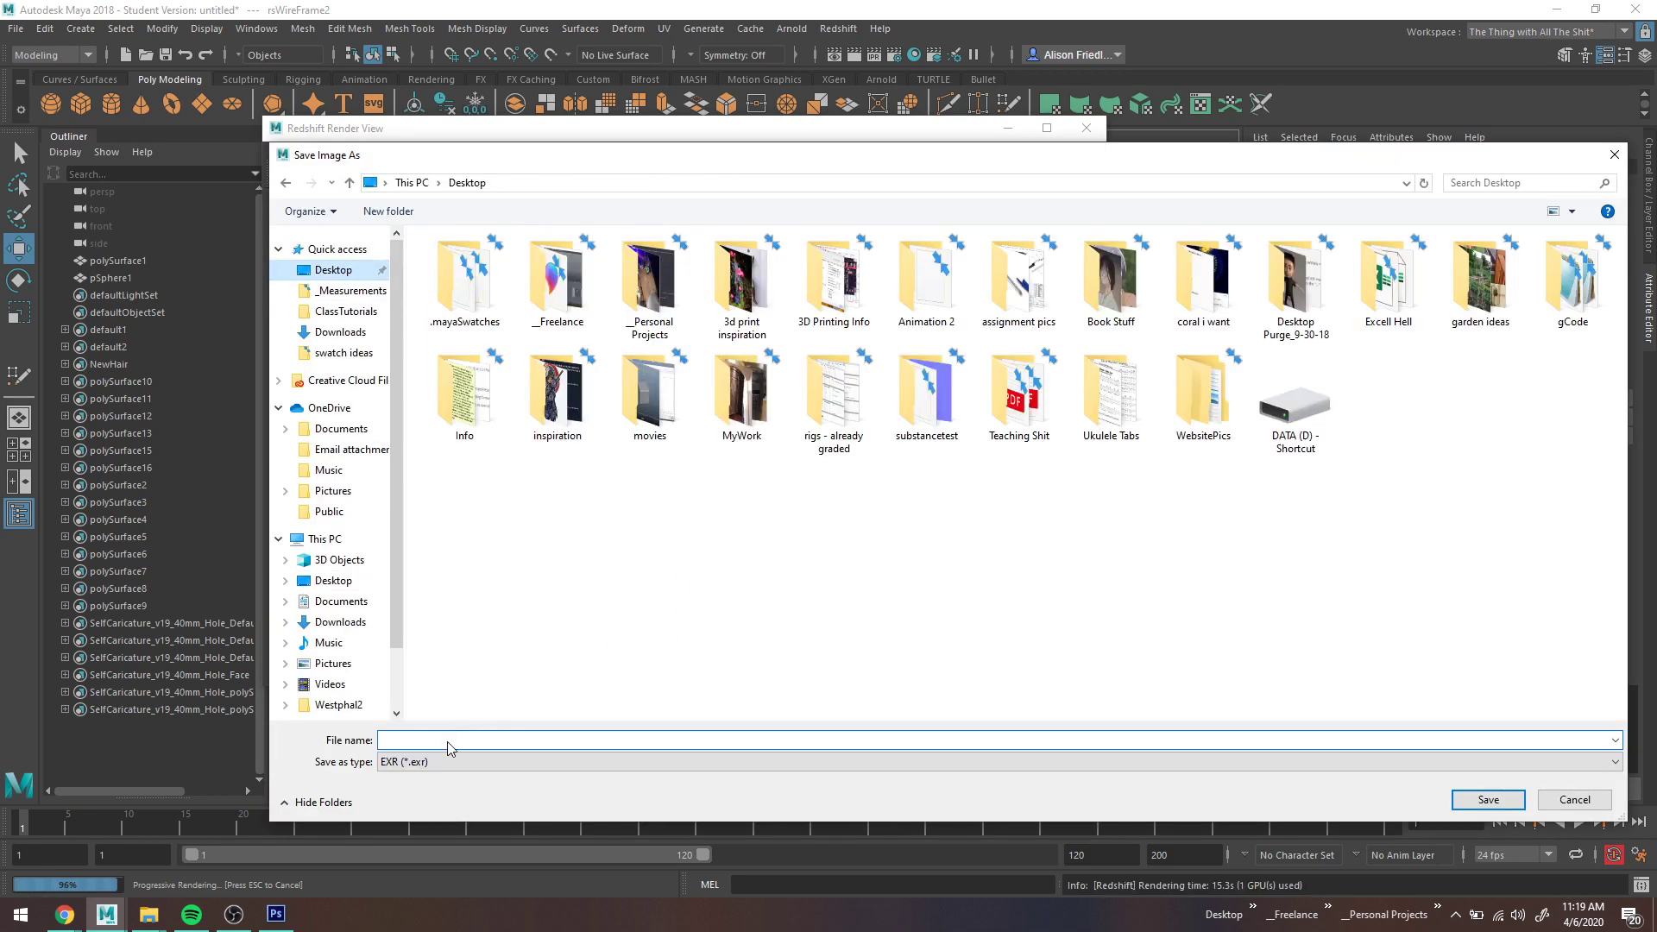
left_click(431, 762)
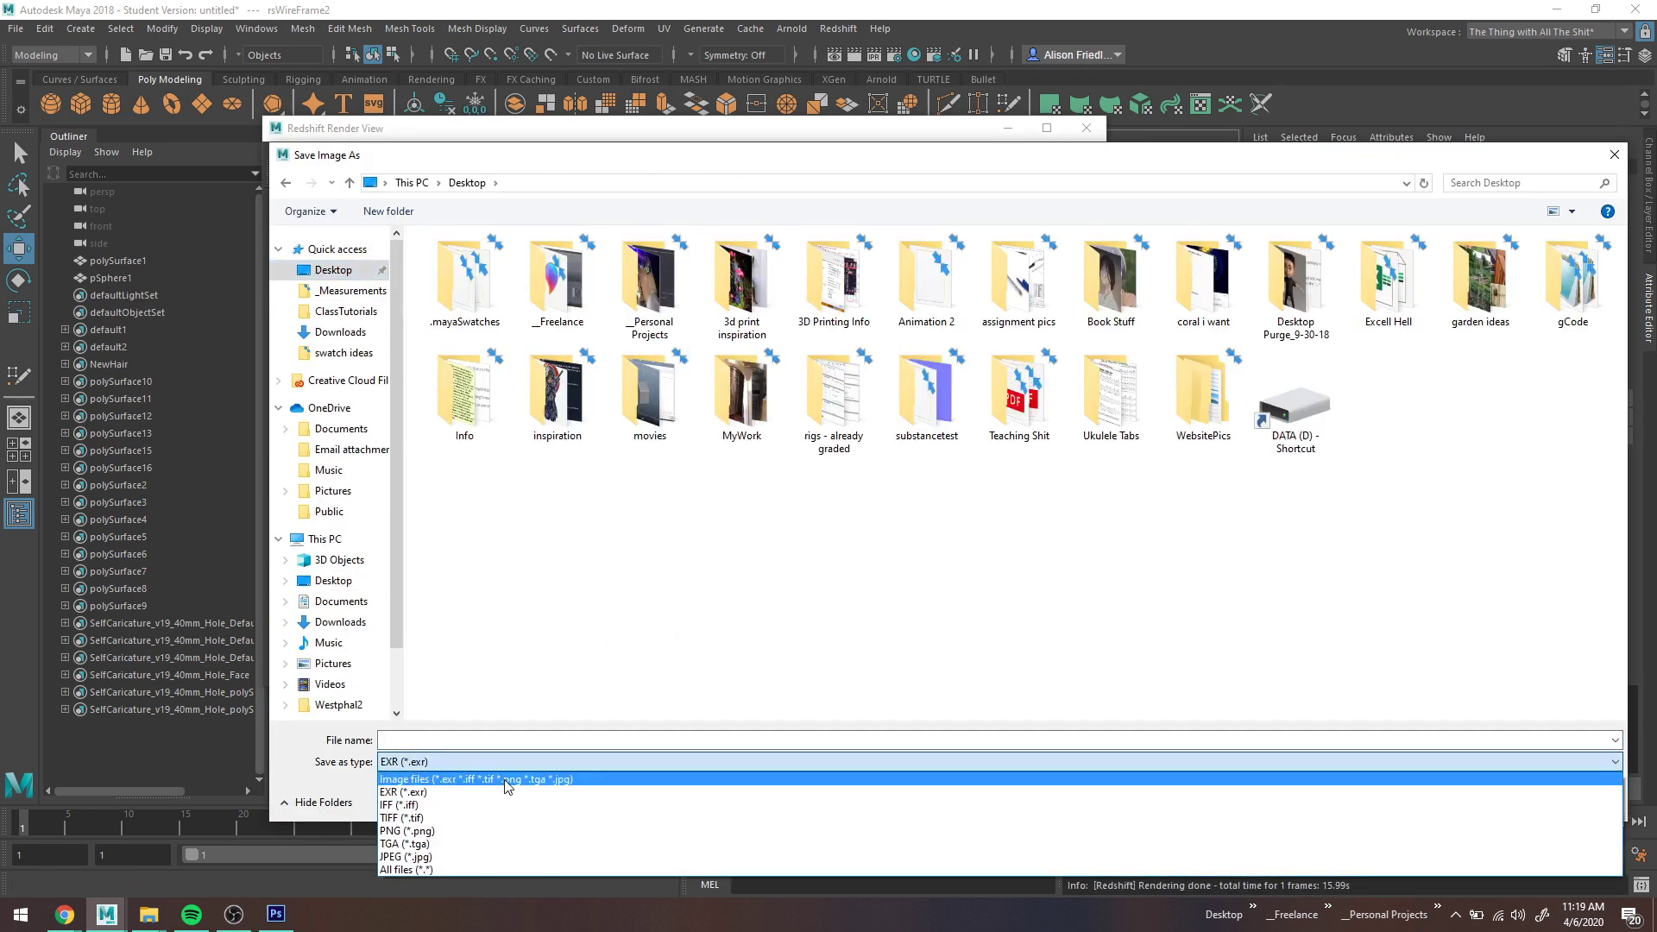
left_click(467, 829)
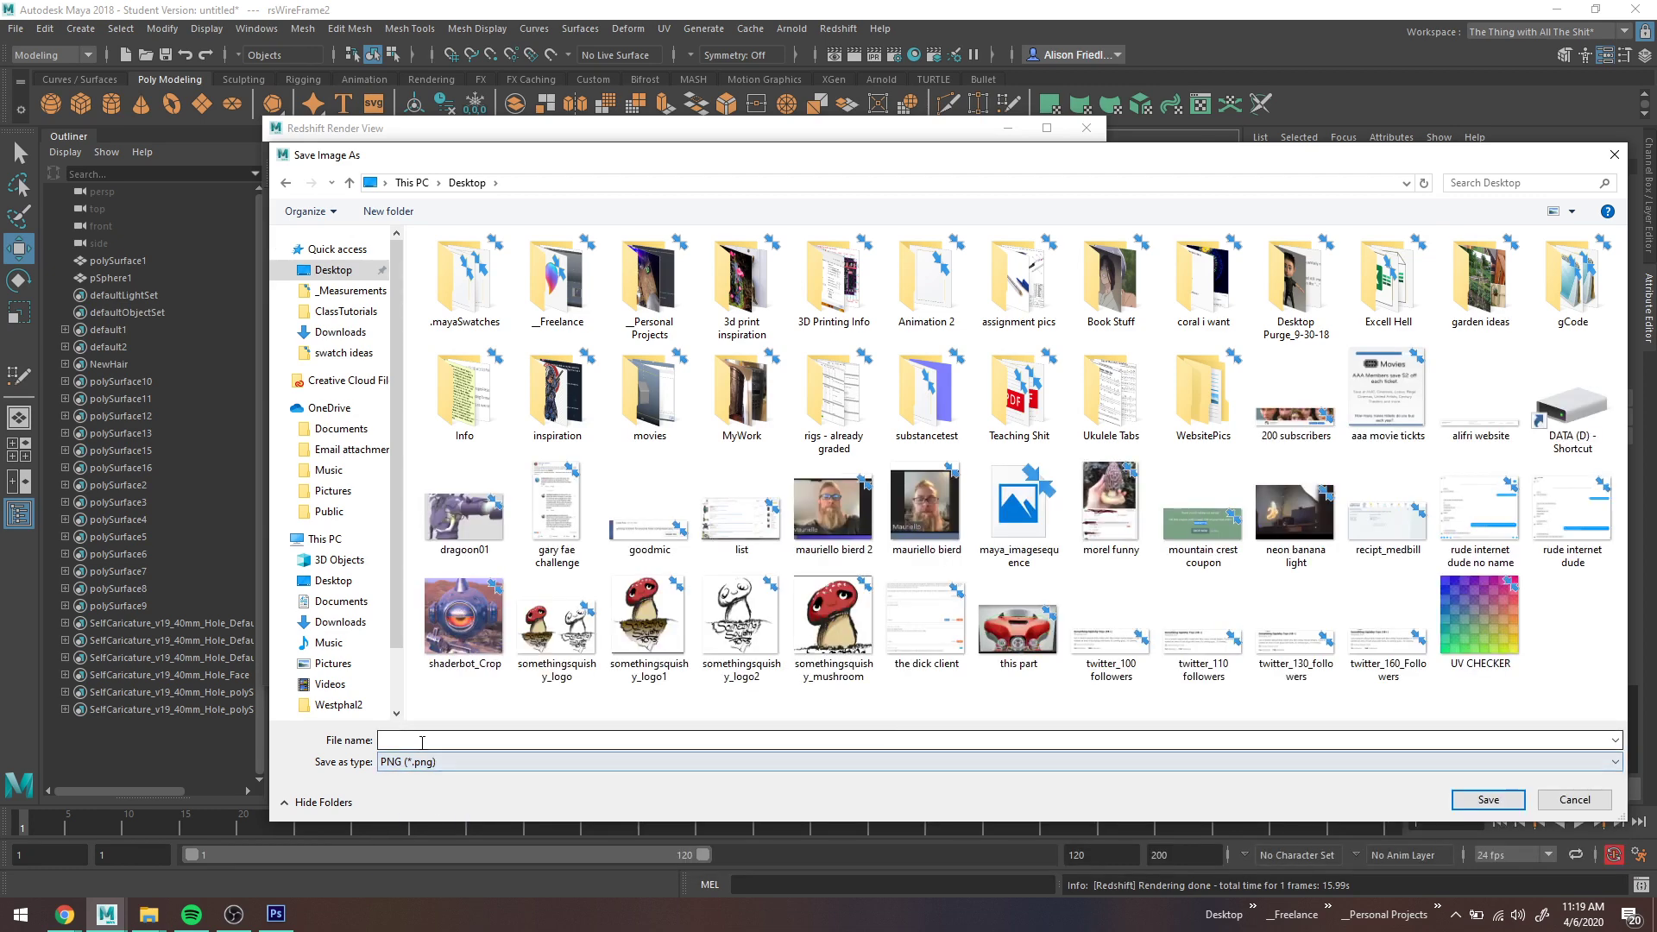
type("wirefr")
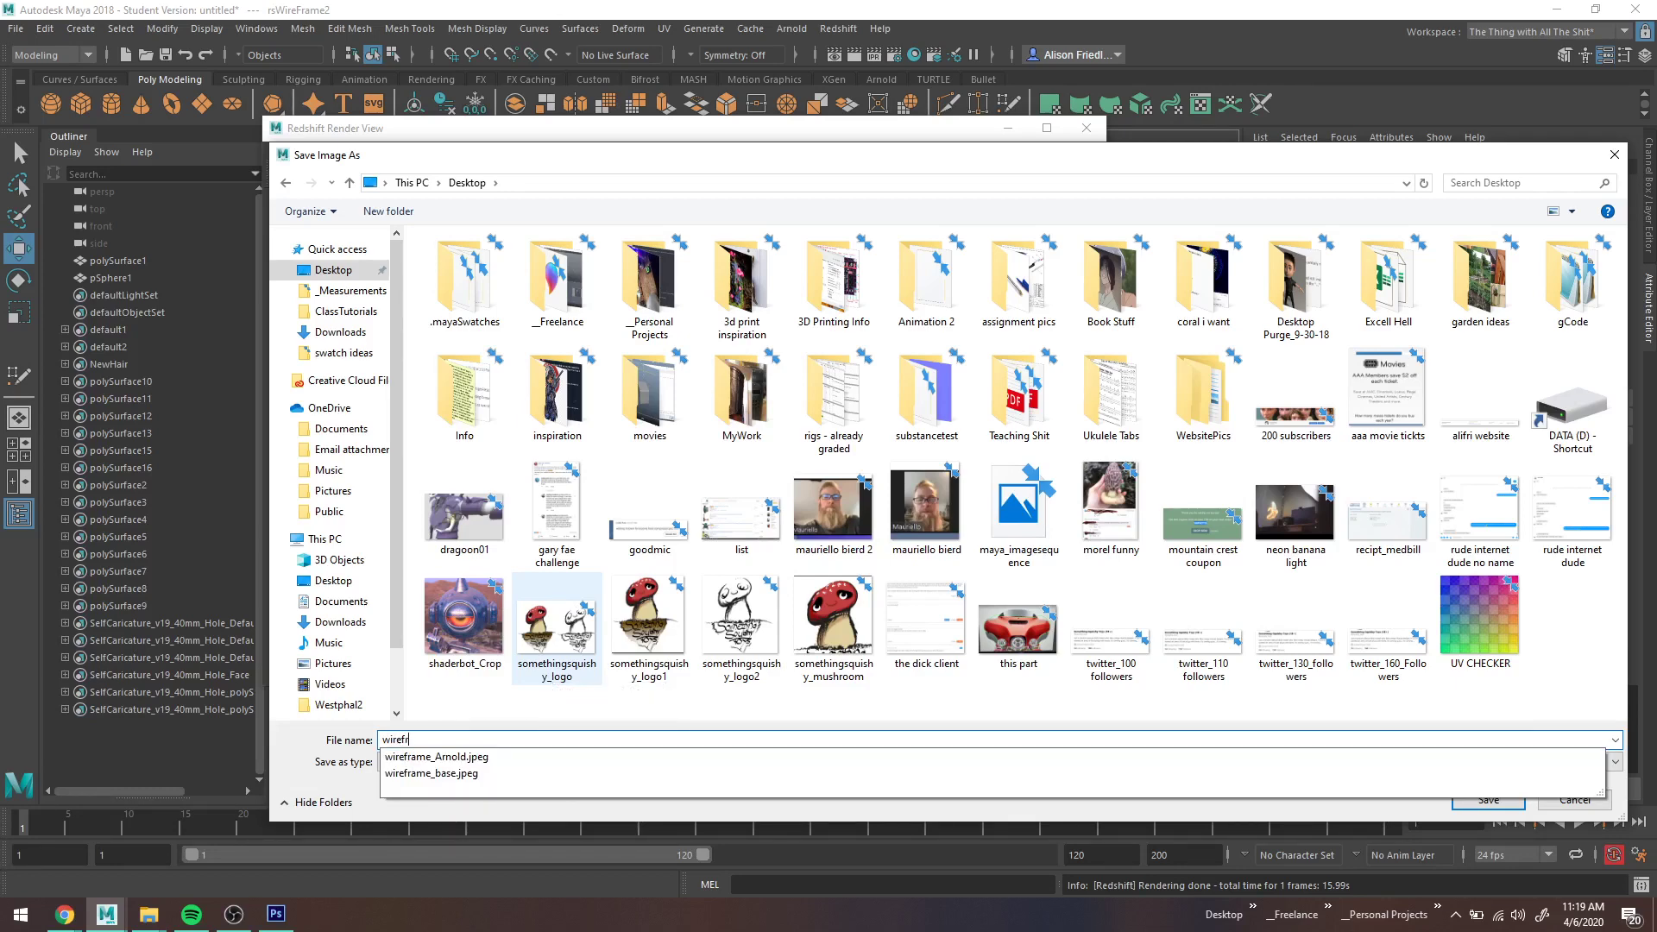
type("ame_Redshift")
key("Return")
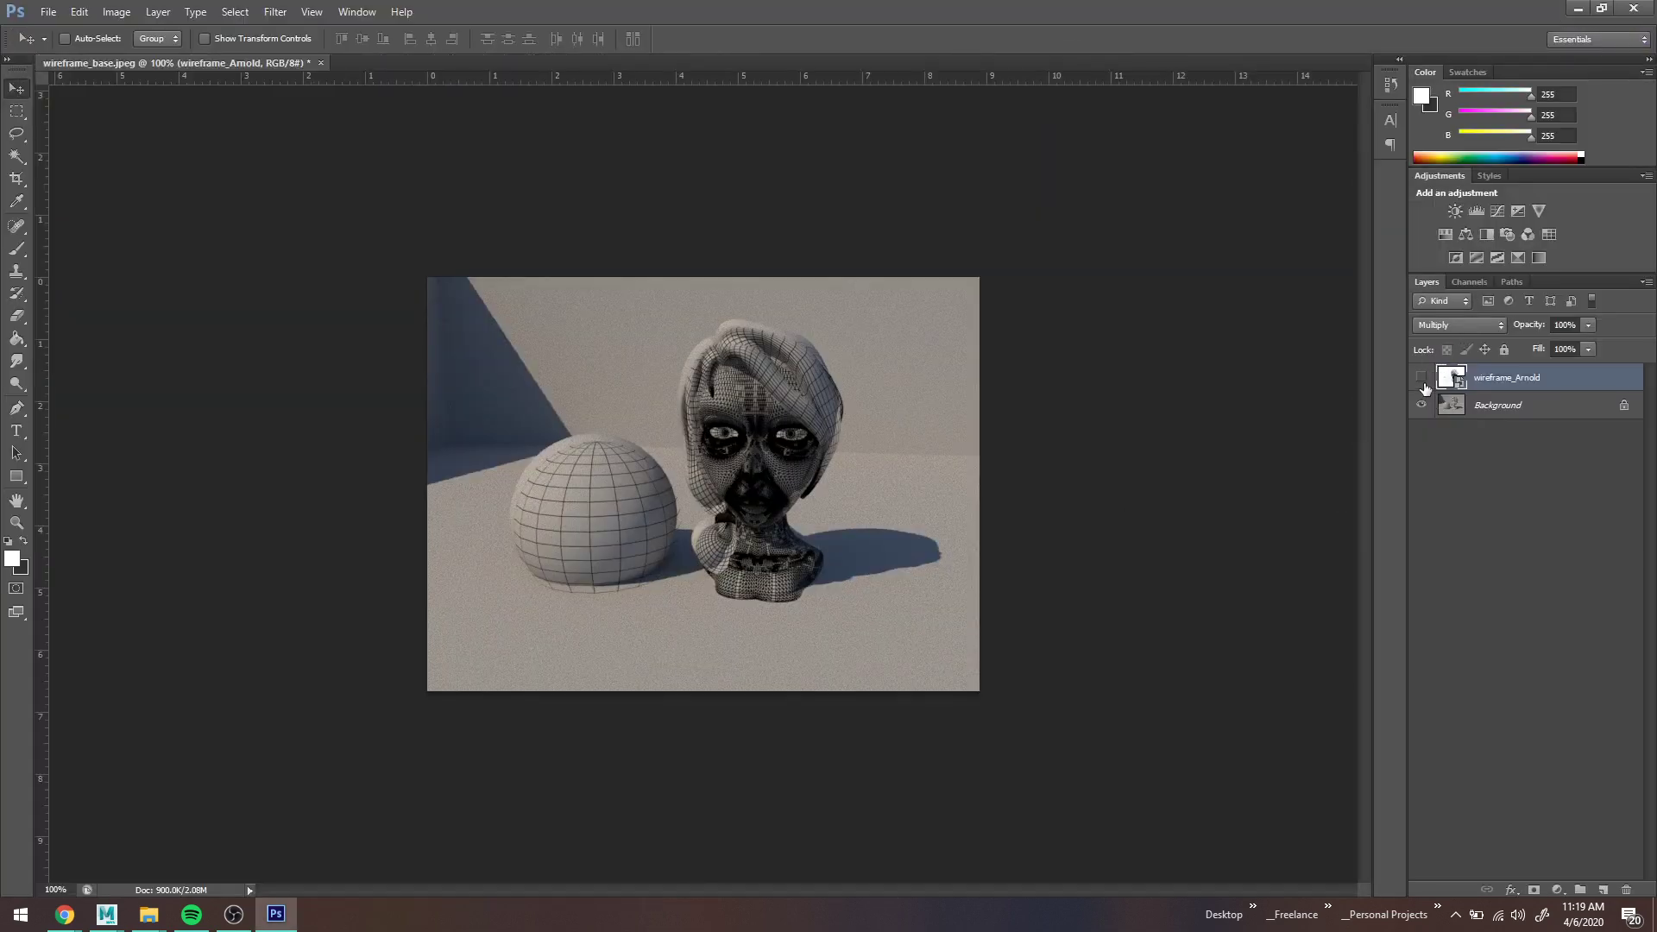
Step: Hide wireframe_Arnold and place wireframe_redshift from the Desktop onto the canvas
left_click(1423, 380)
mouse_move(149, 915)
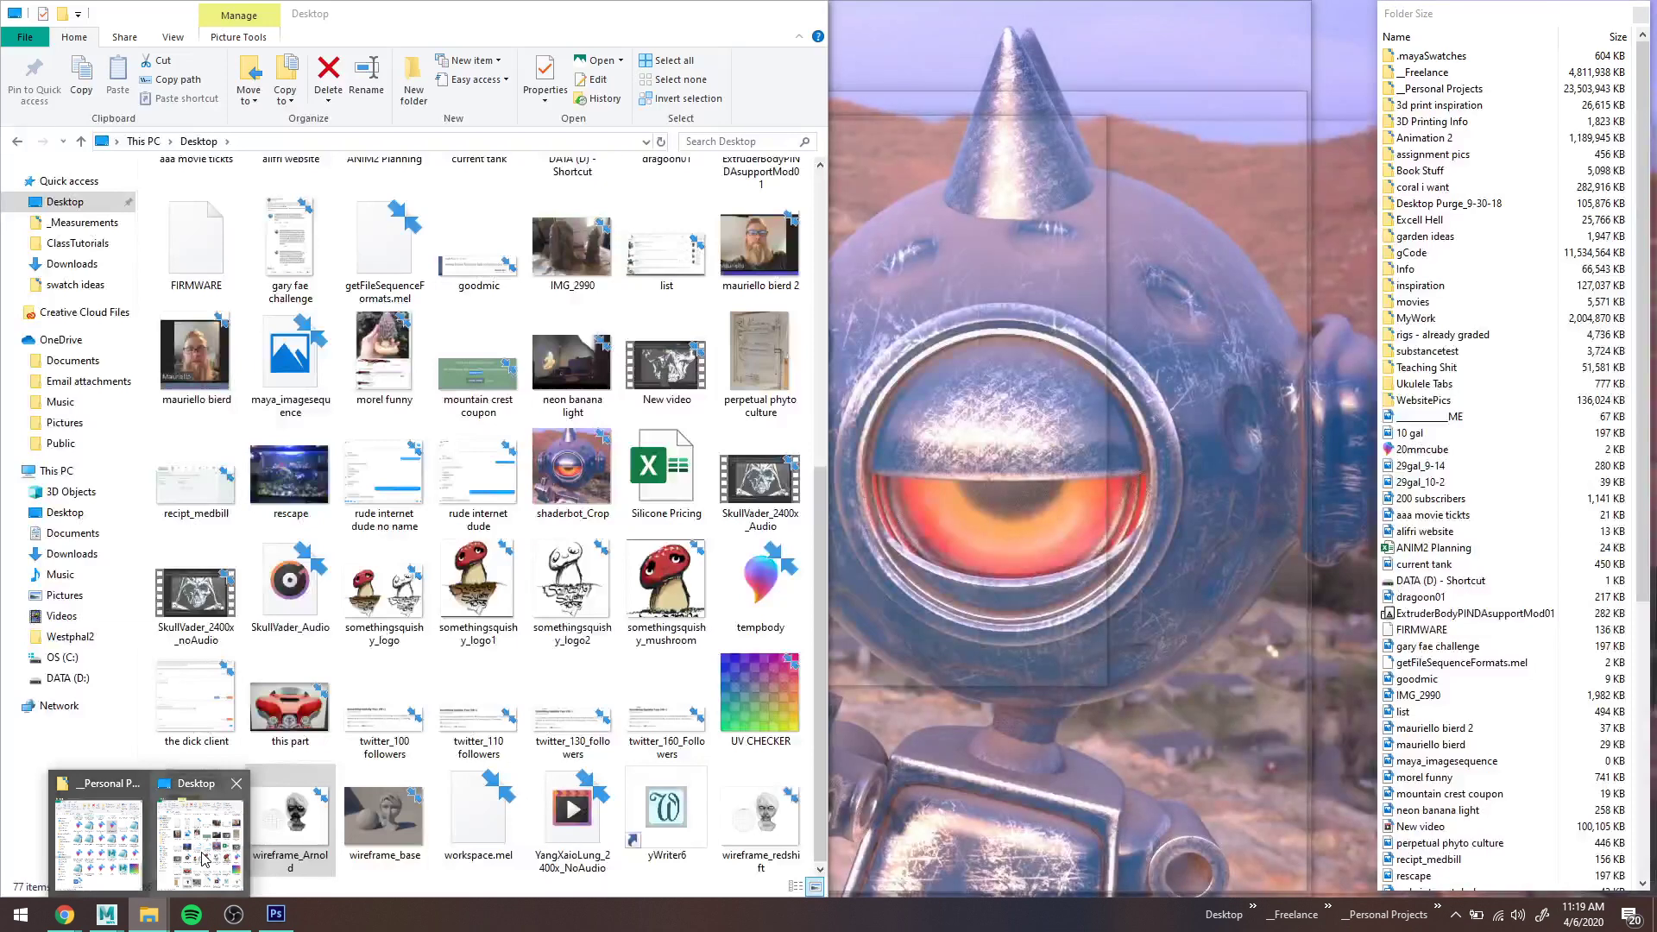
left_click(205, 859)
left_click(759, 816)
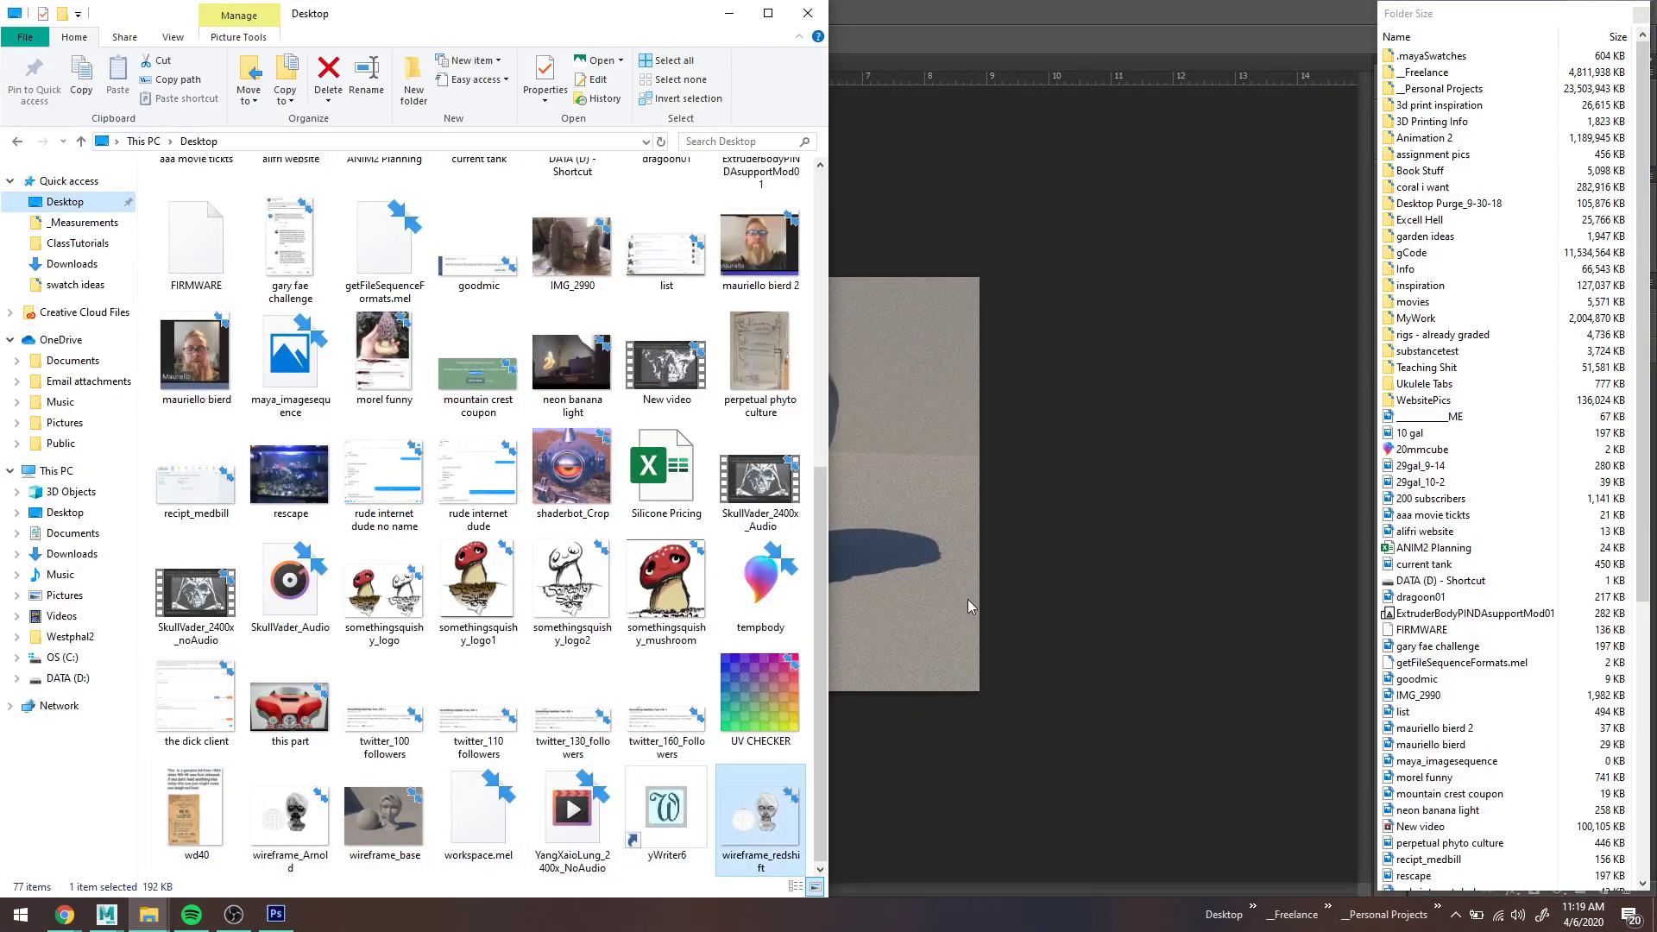
left_click_drag(967, 599, 941, 641)
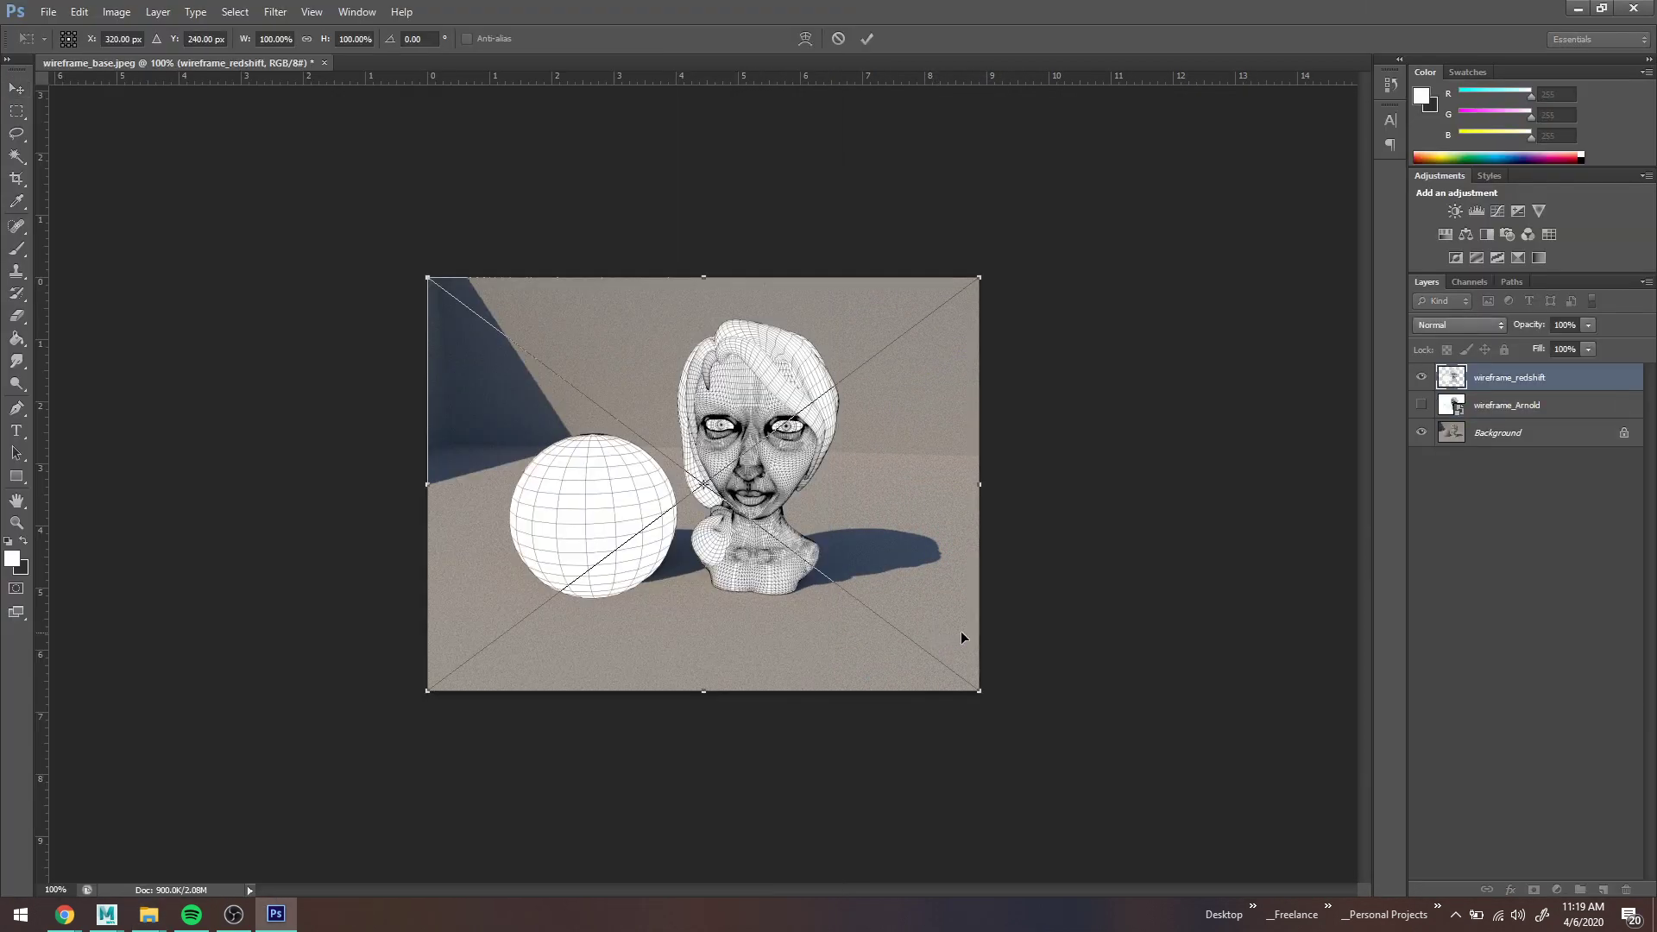
key("Return")
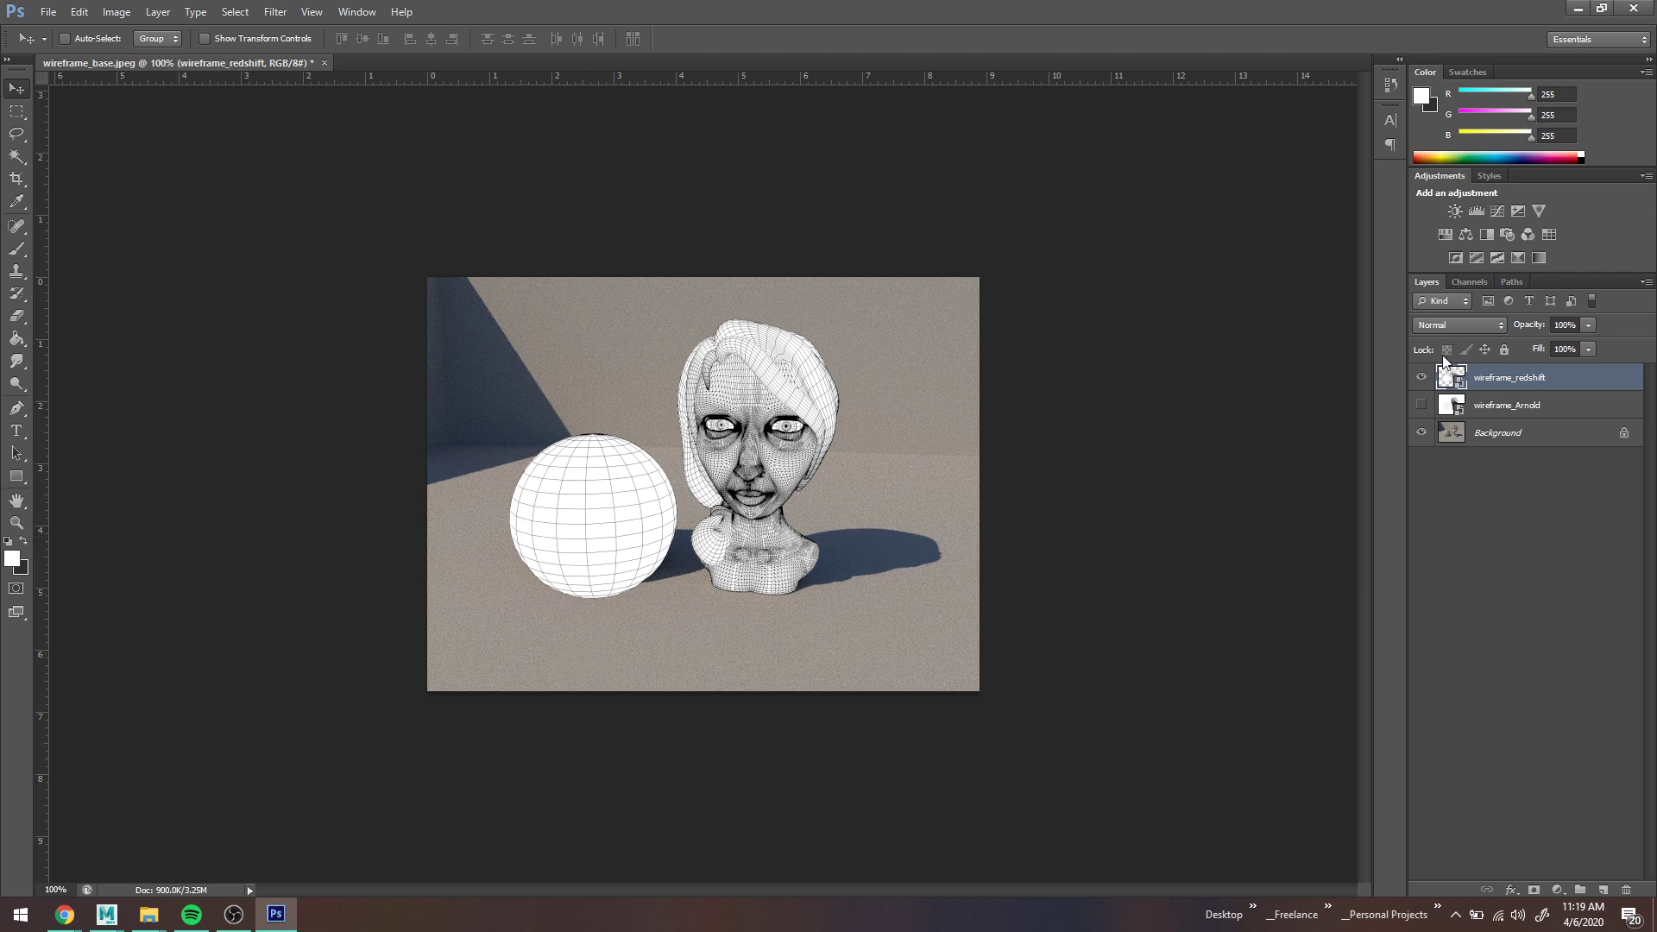
Step: Set the wireframe_redshift layer's blend mode to Multiply and inspect the bust and sphere
left_click(1455, 325)
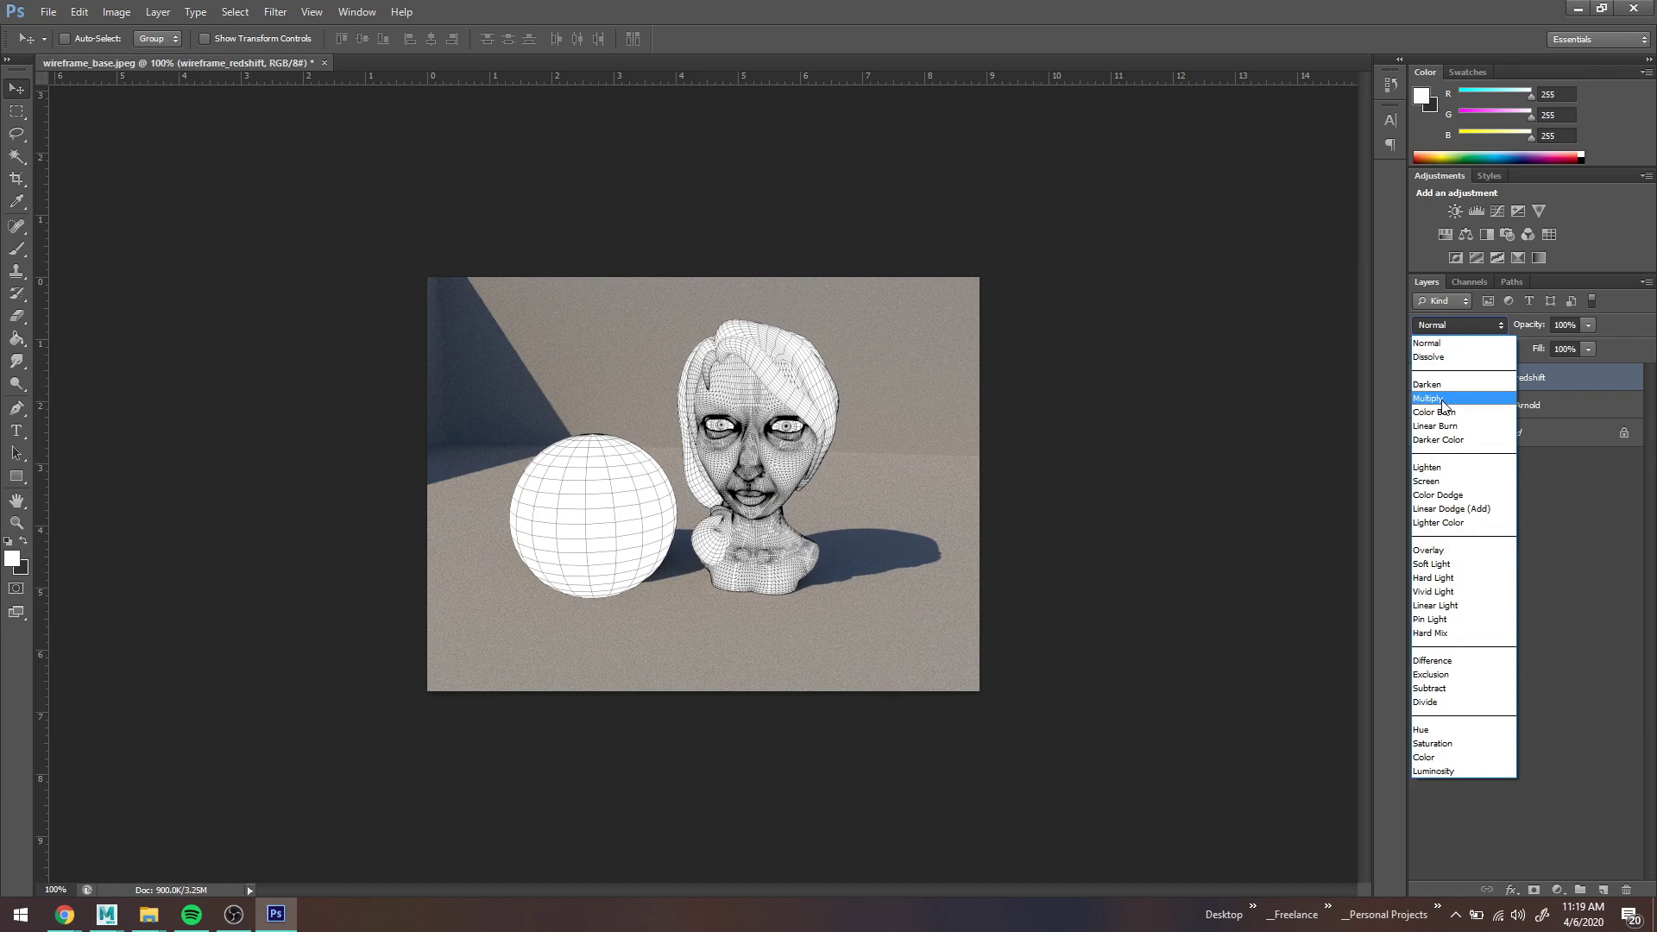
left_click(1443, 403)
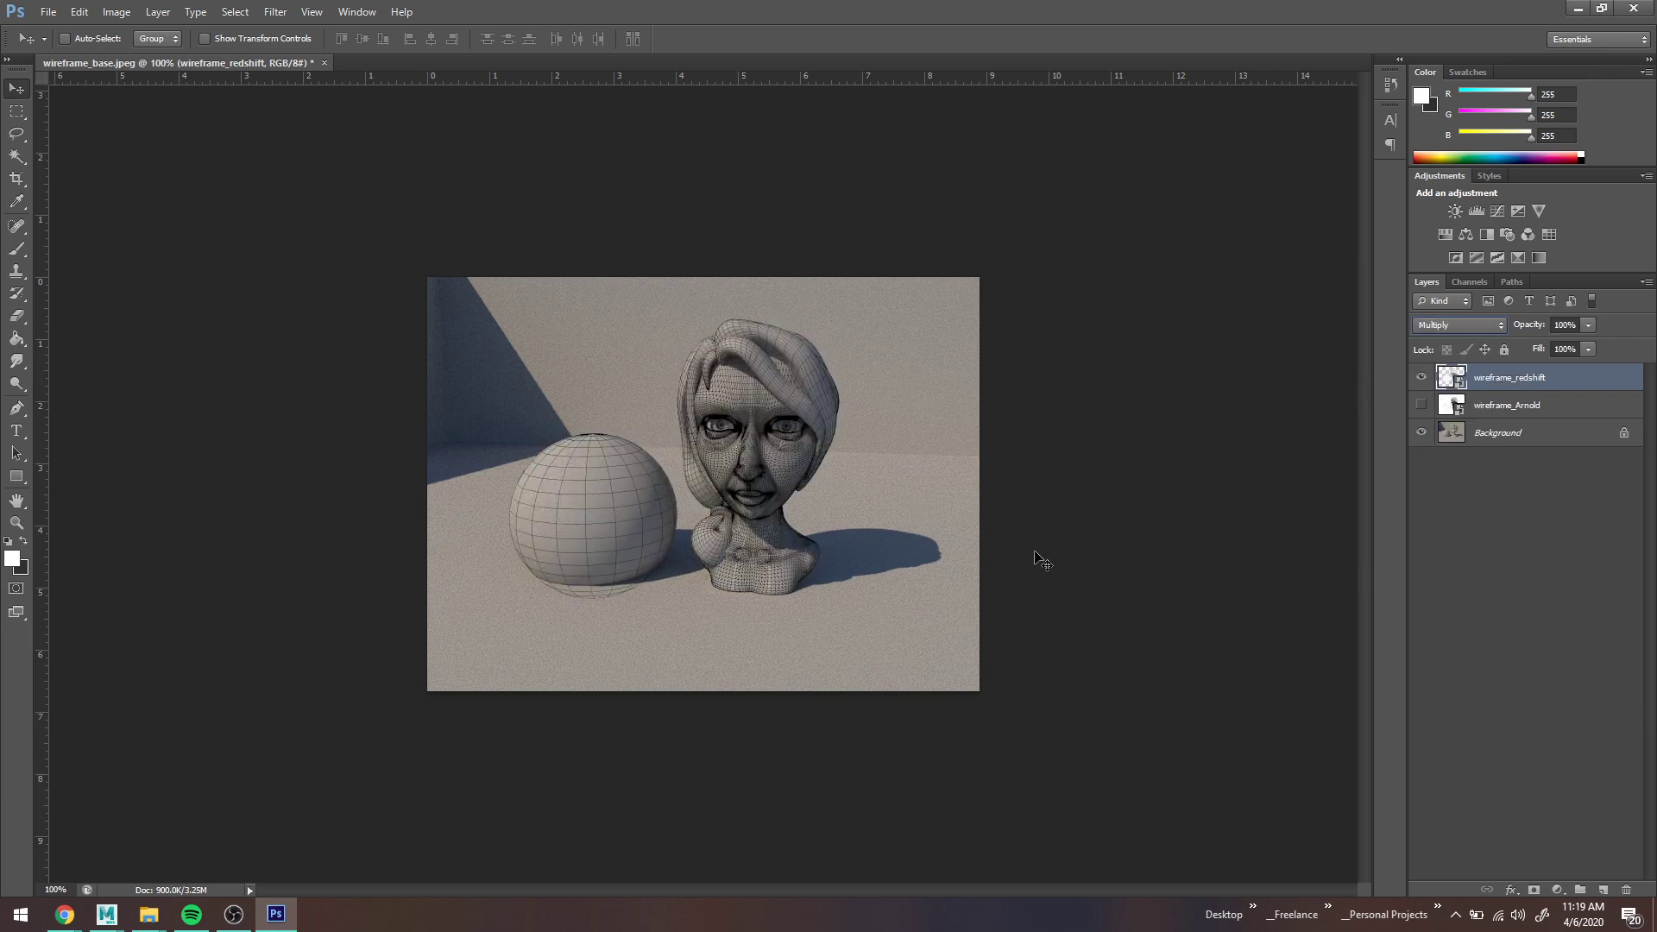
key("ctrl+plus")
key("ctrl+plus")
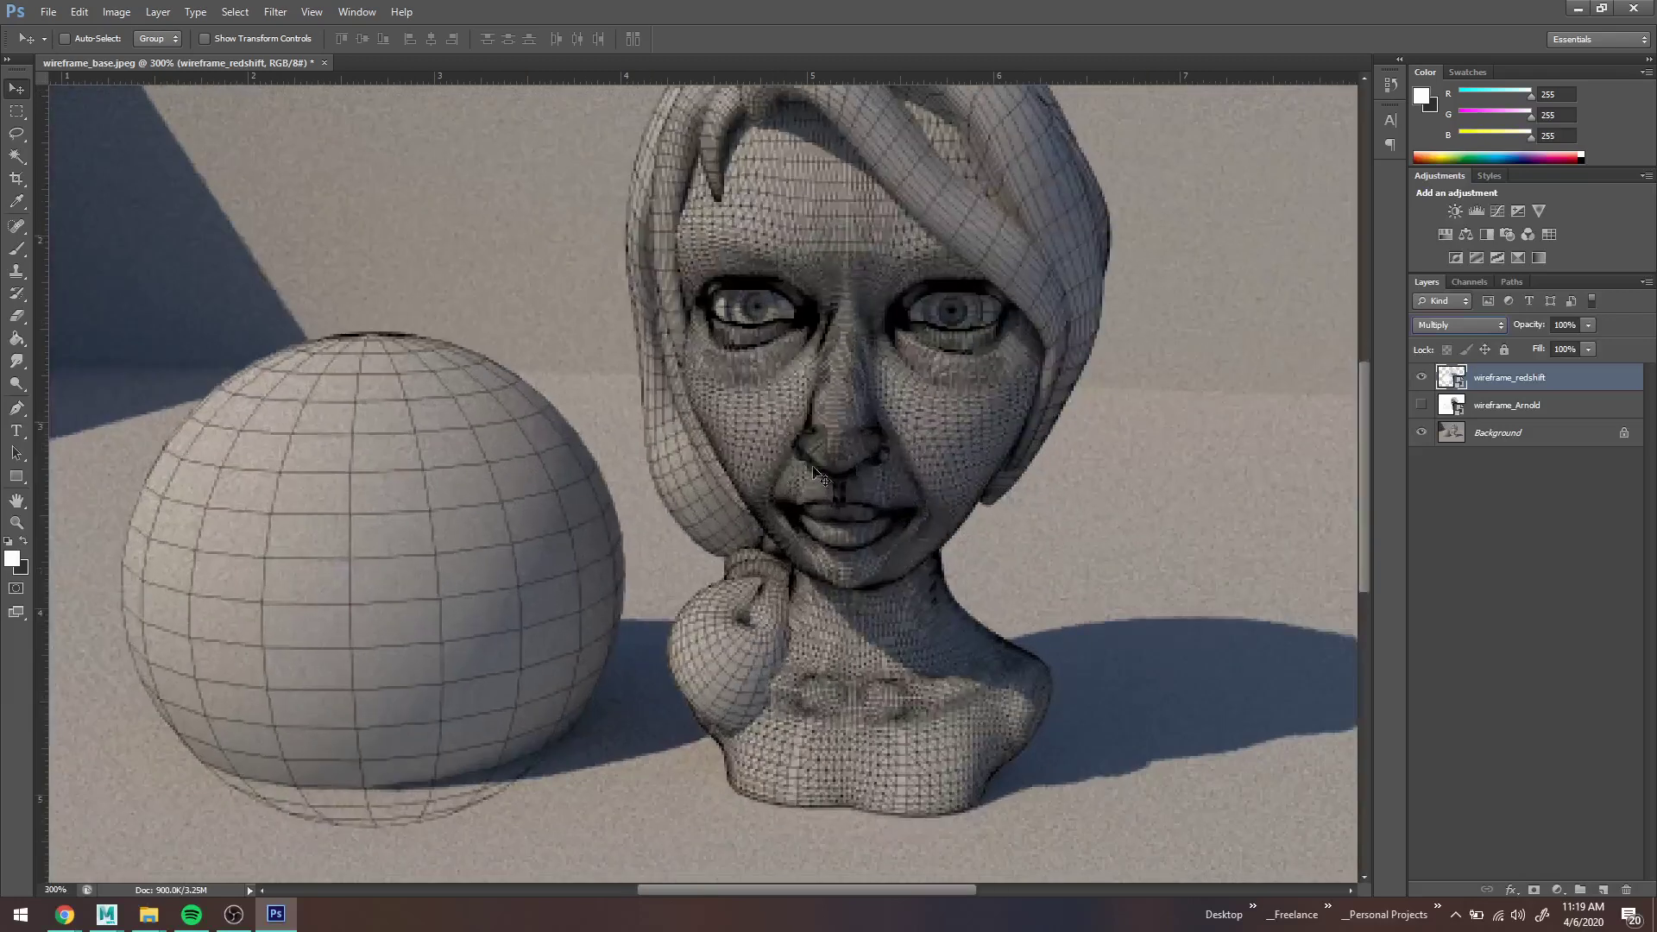
left_click_drag(596, 430, 611, 334)
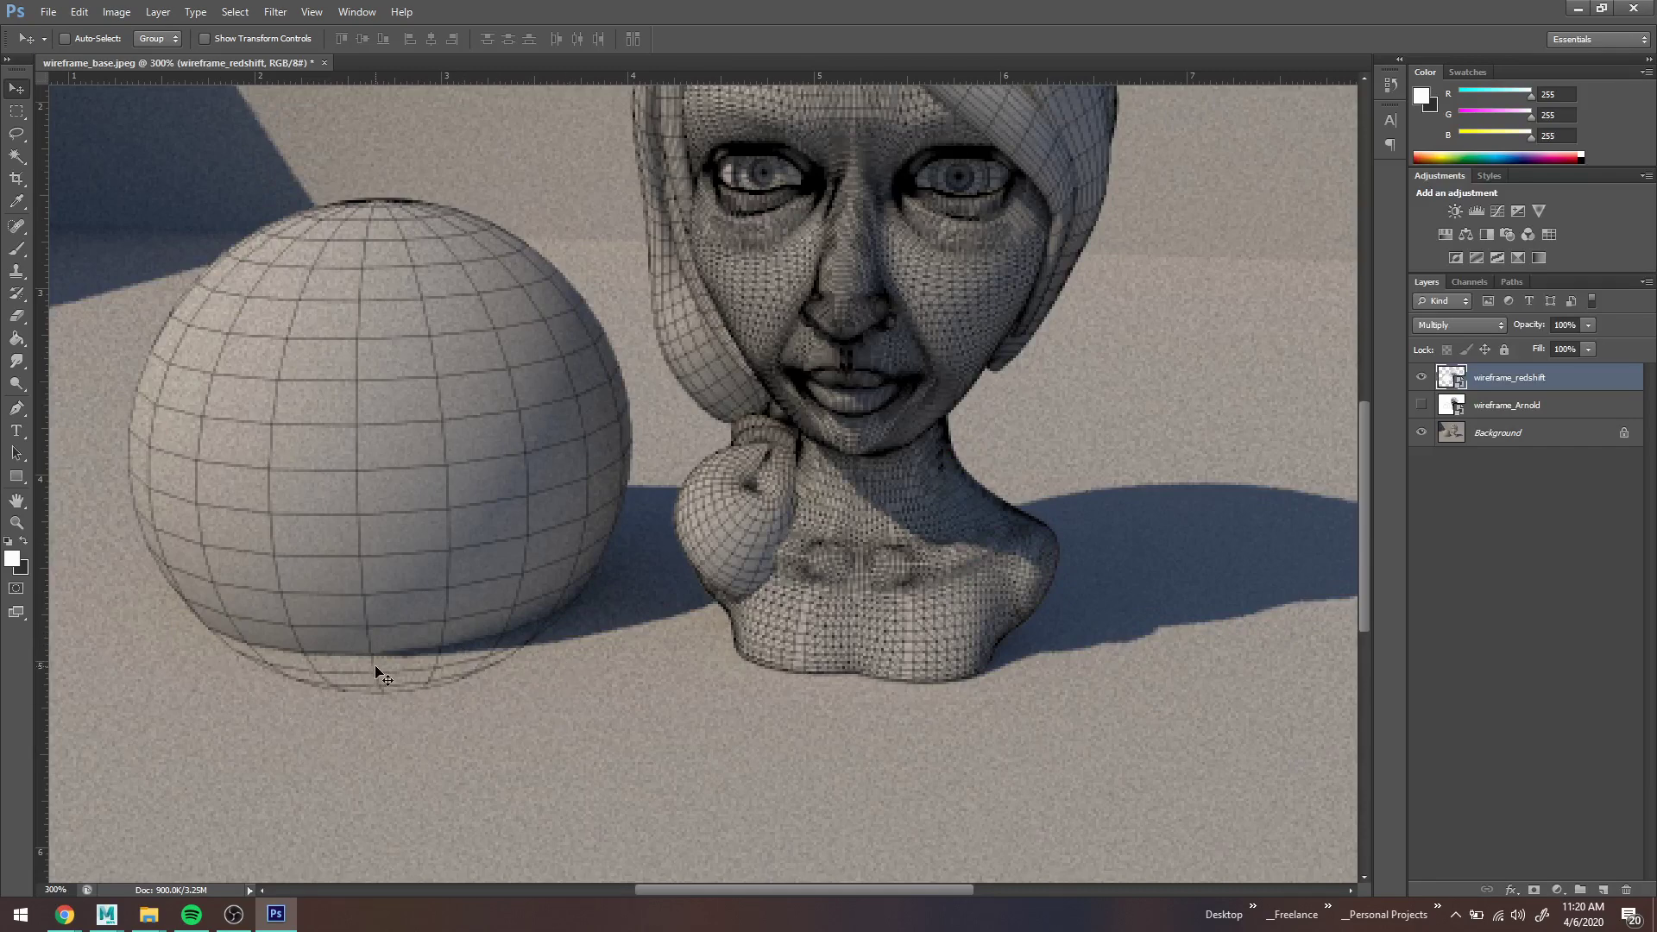
key("ctrl+minus")
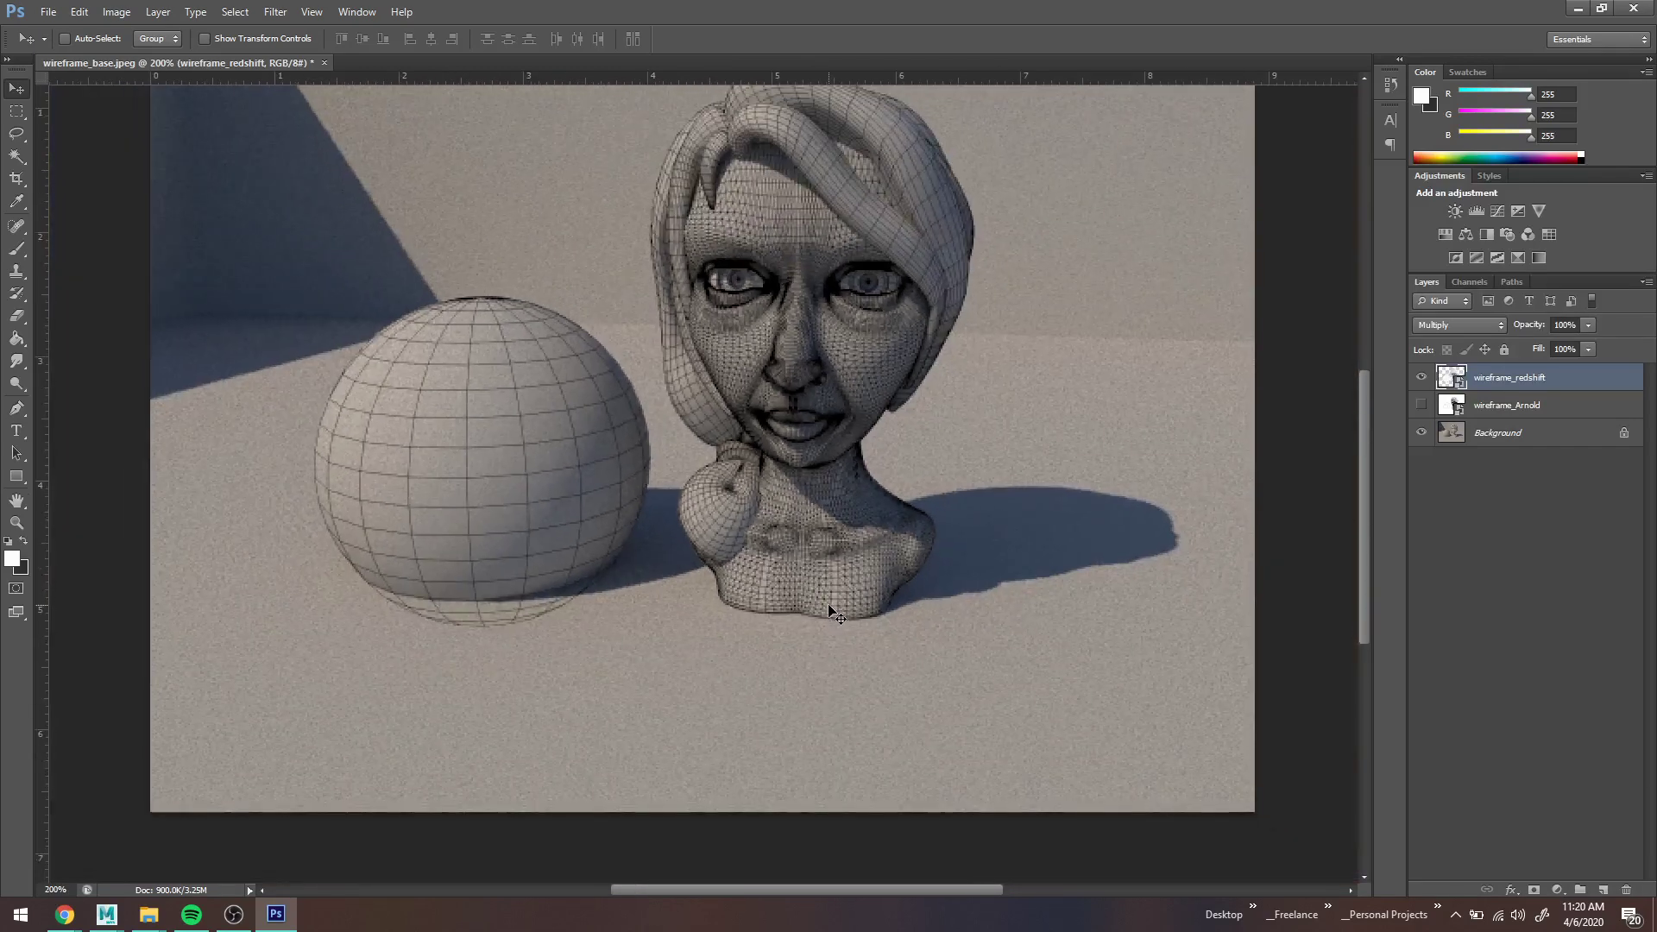
Step: Add a layer mask to wireframe_redshift and brush out the stray lines under the sphere
left_click(1534, 890)
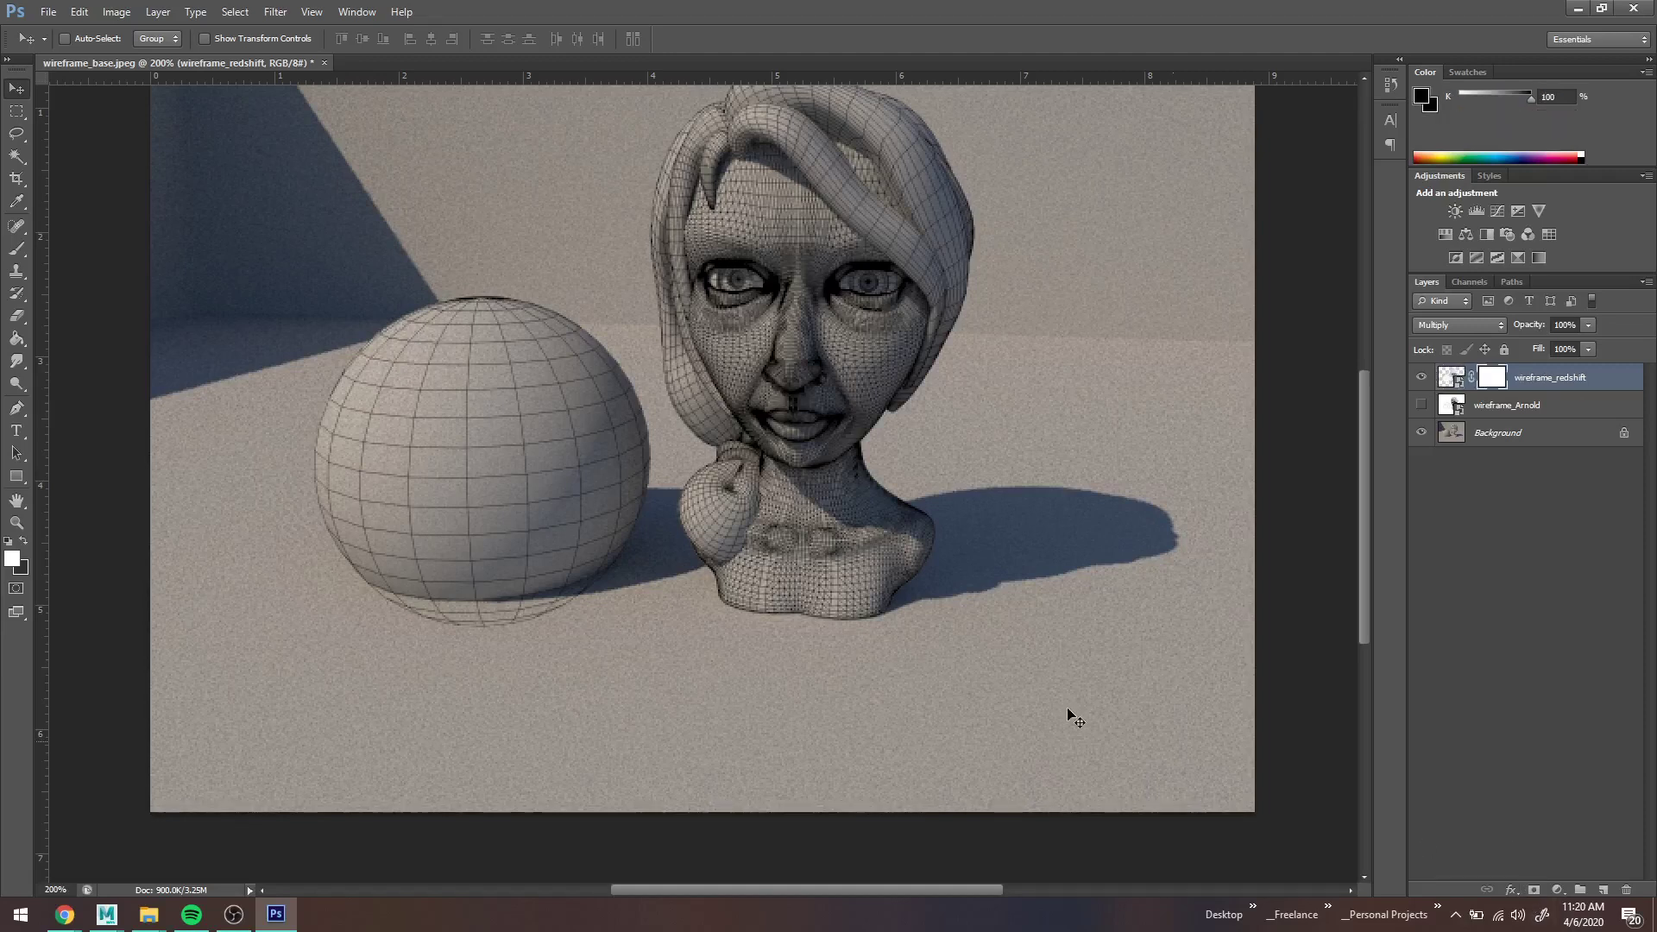
key("b")
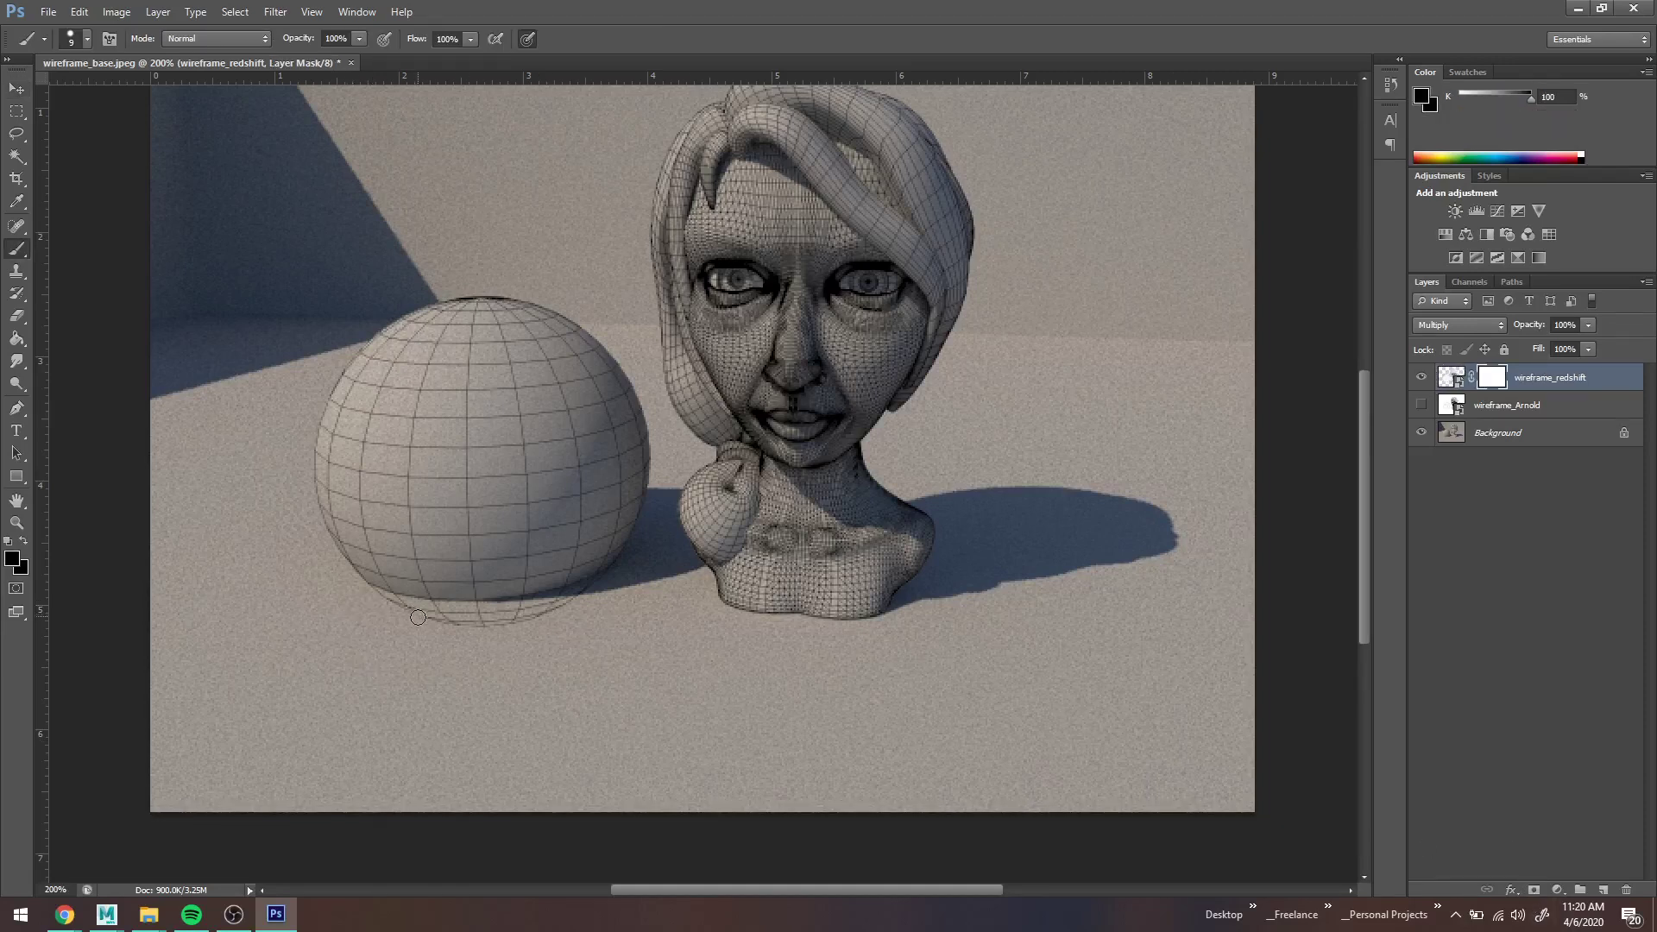
left_click_drag(549, 618, 555, 617)
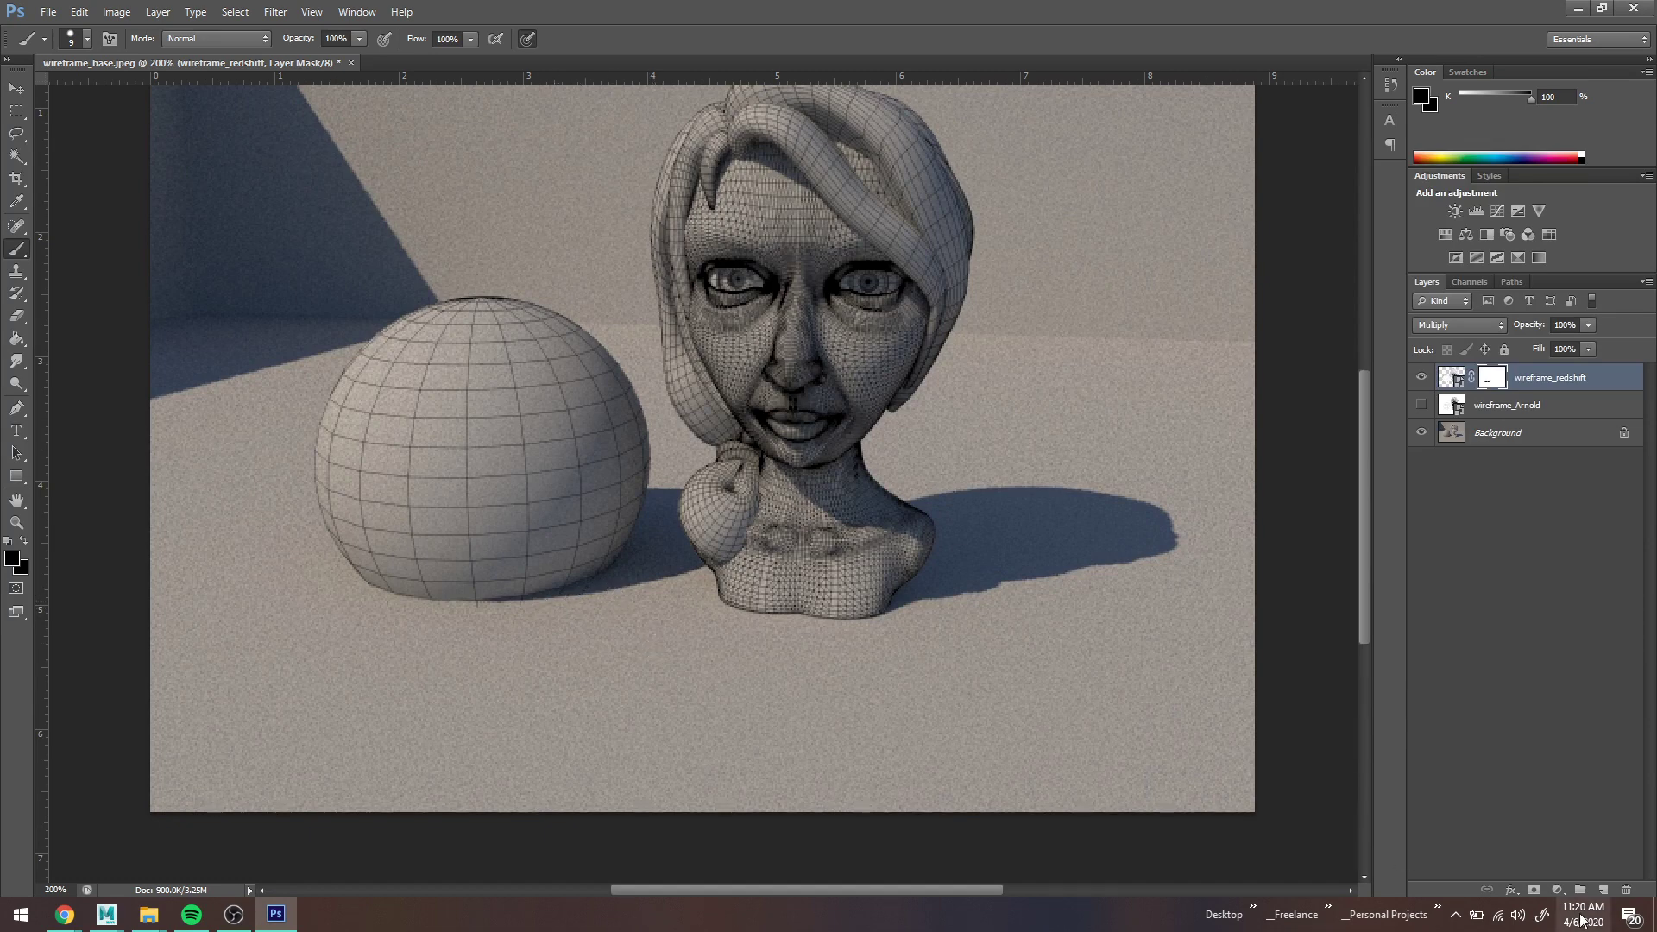
left_click_drag(653, 645, 600, 679)
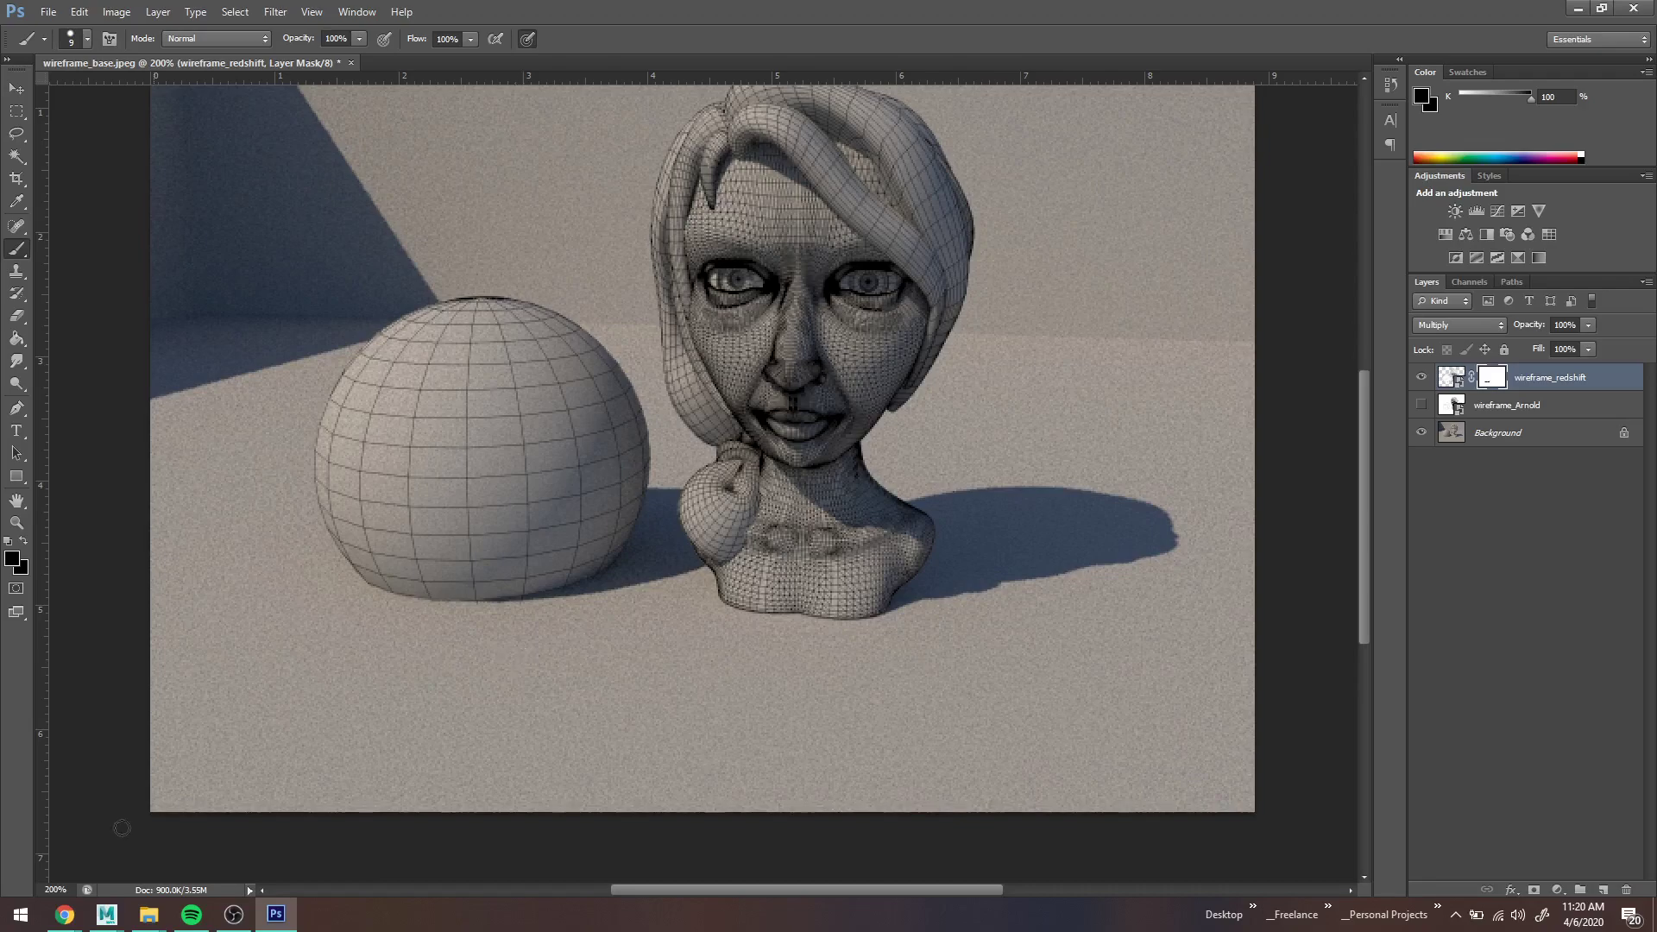
Step: Thicken the wires and set rsWireFrame2's wire colour to white and polygon colour to green
mouse_move(106, 915)
left_click(285, 829)
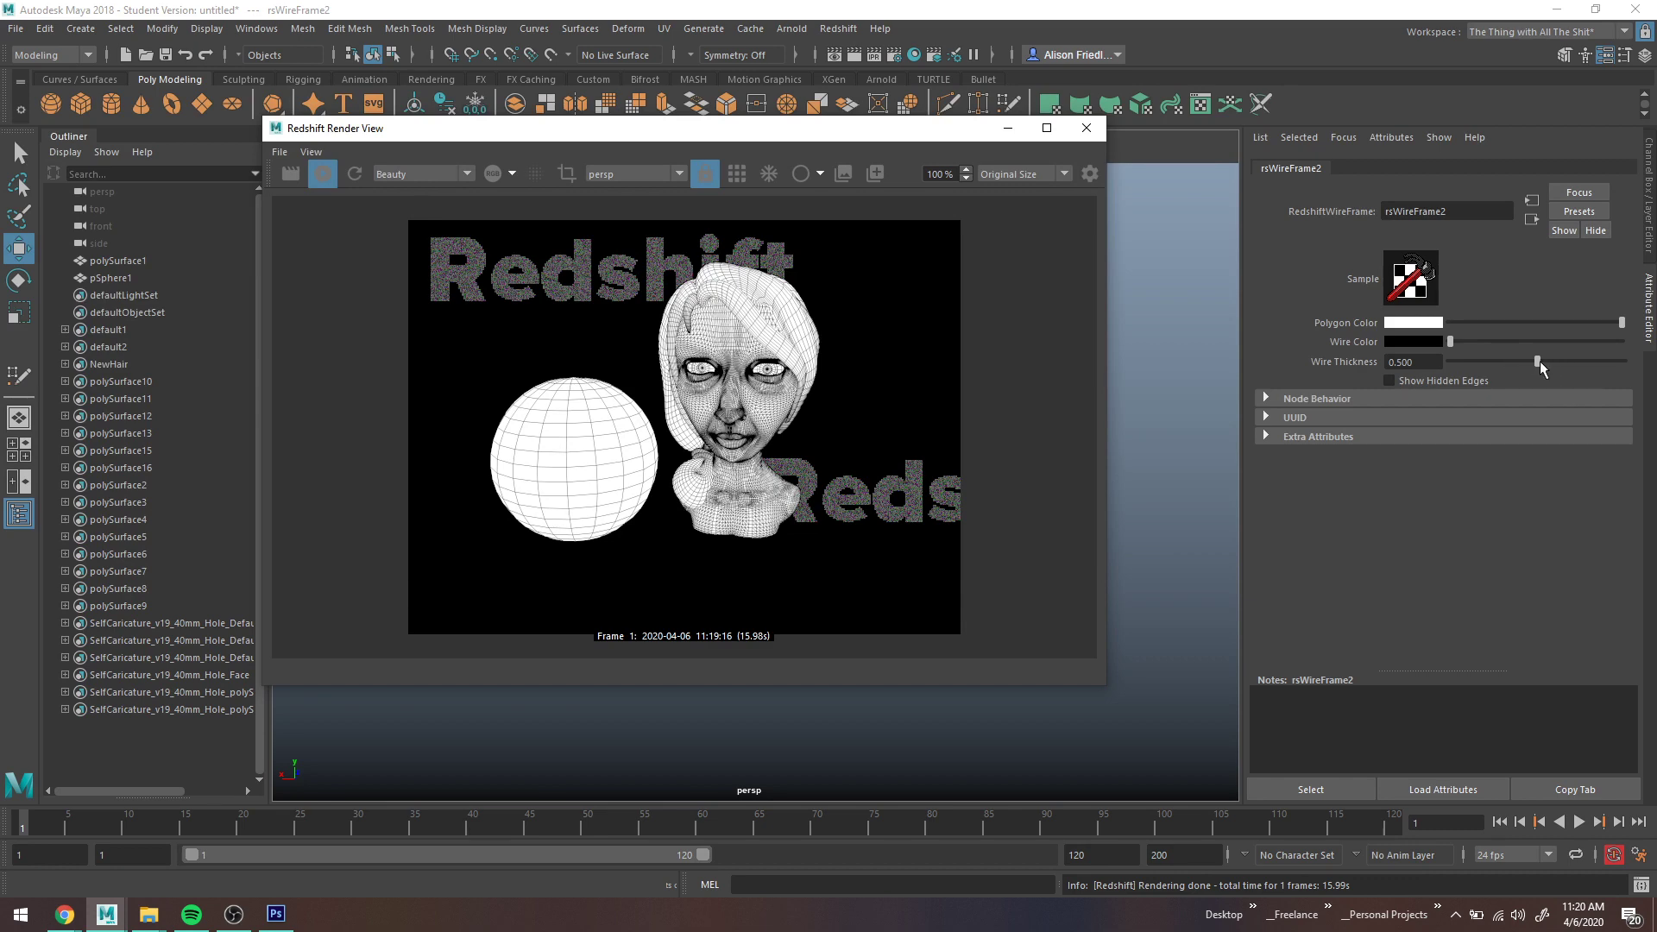
left_click_drag(1540, 361, 1609, 361)
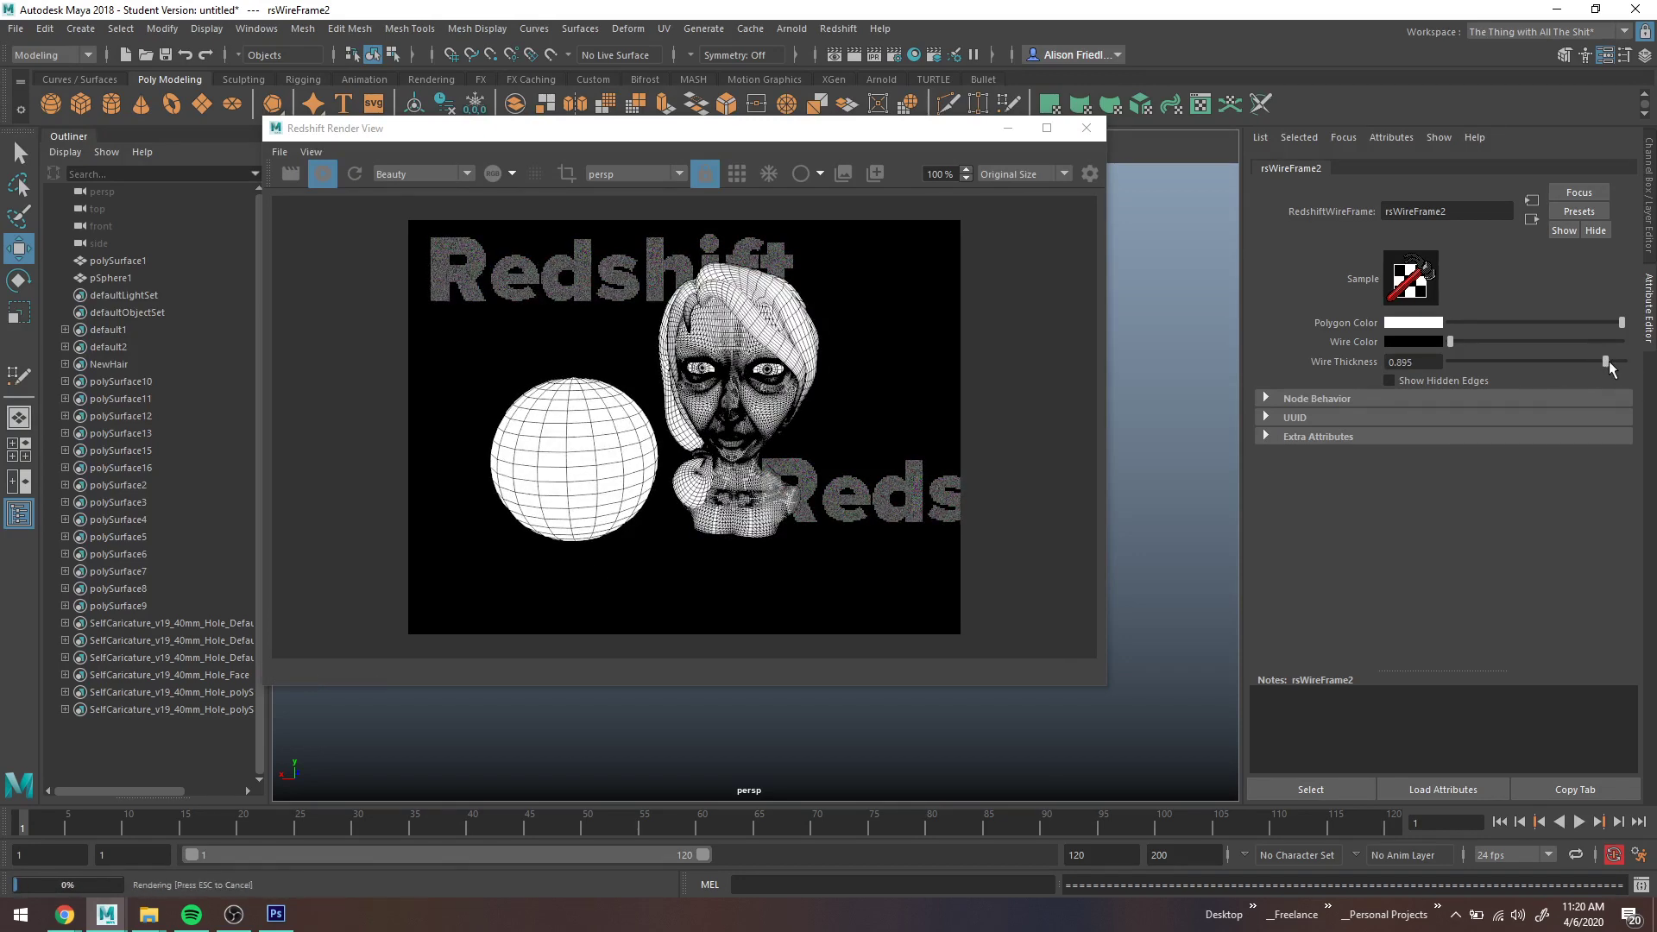
left_click(1421, 344)
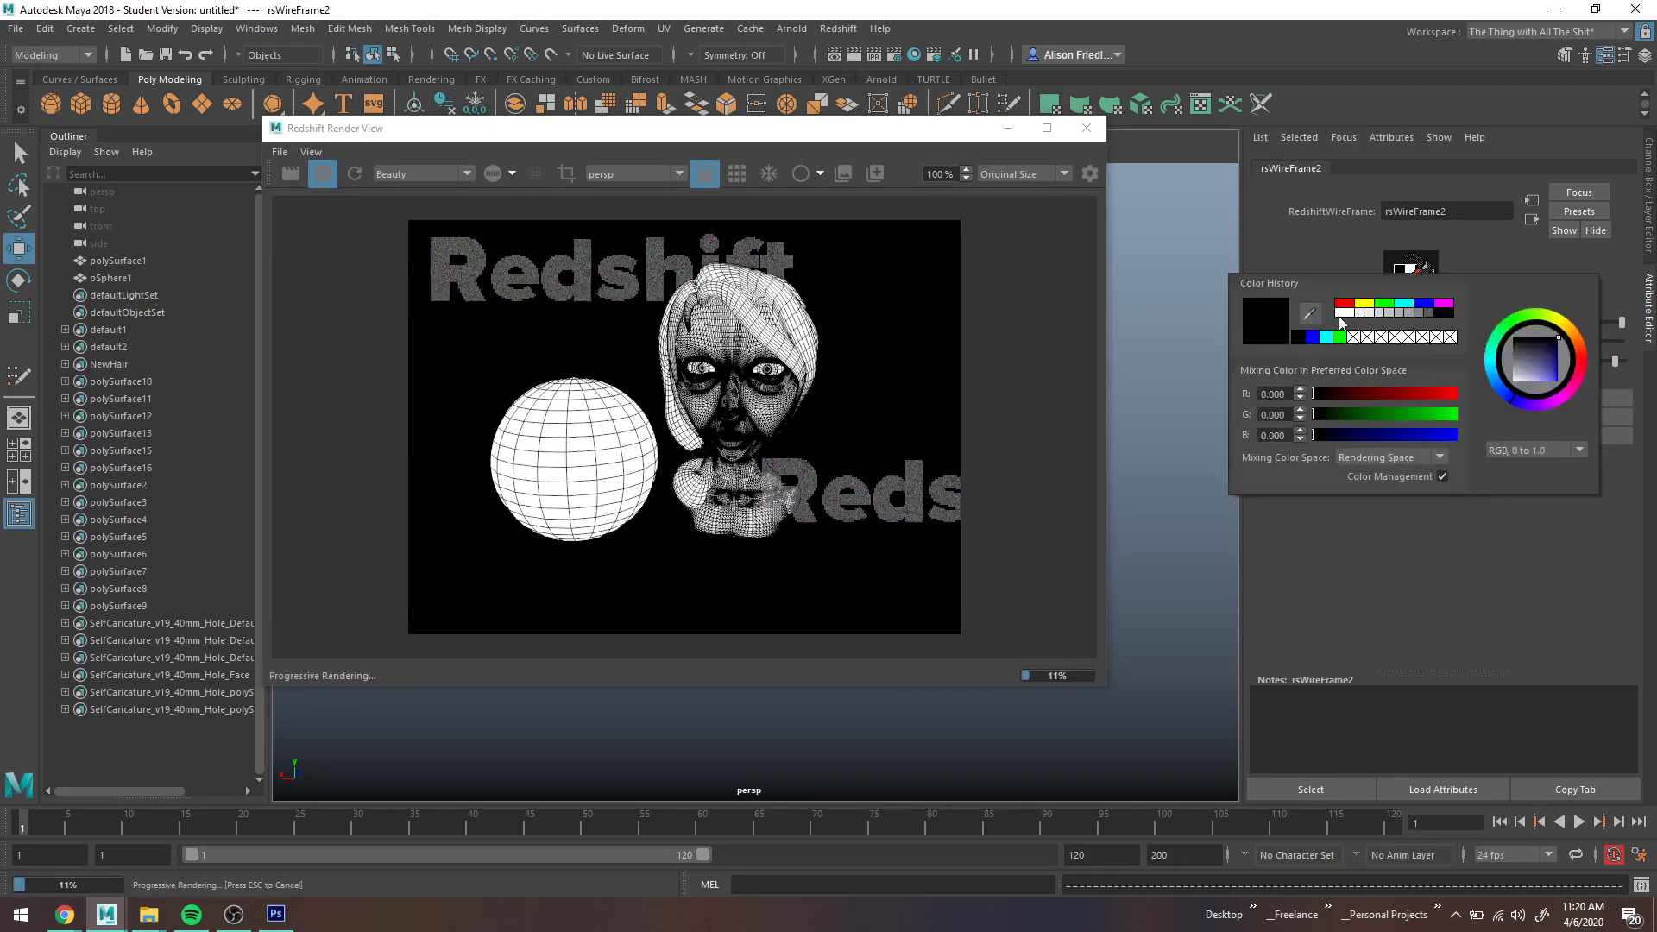
left_click(1339, 313)
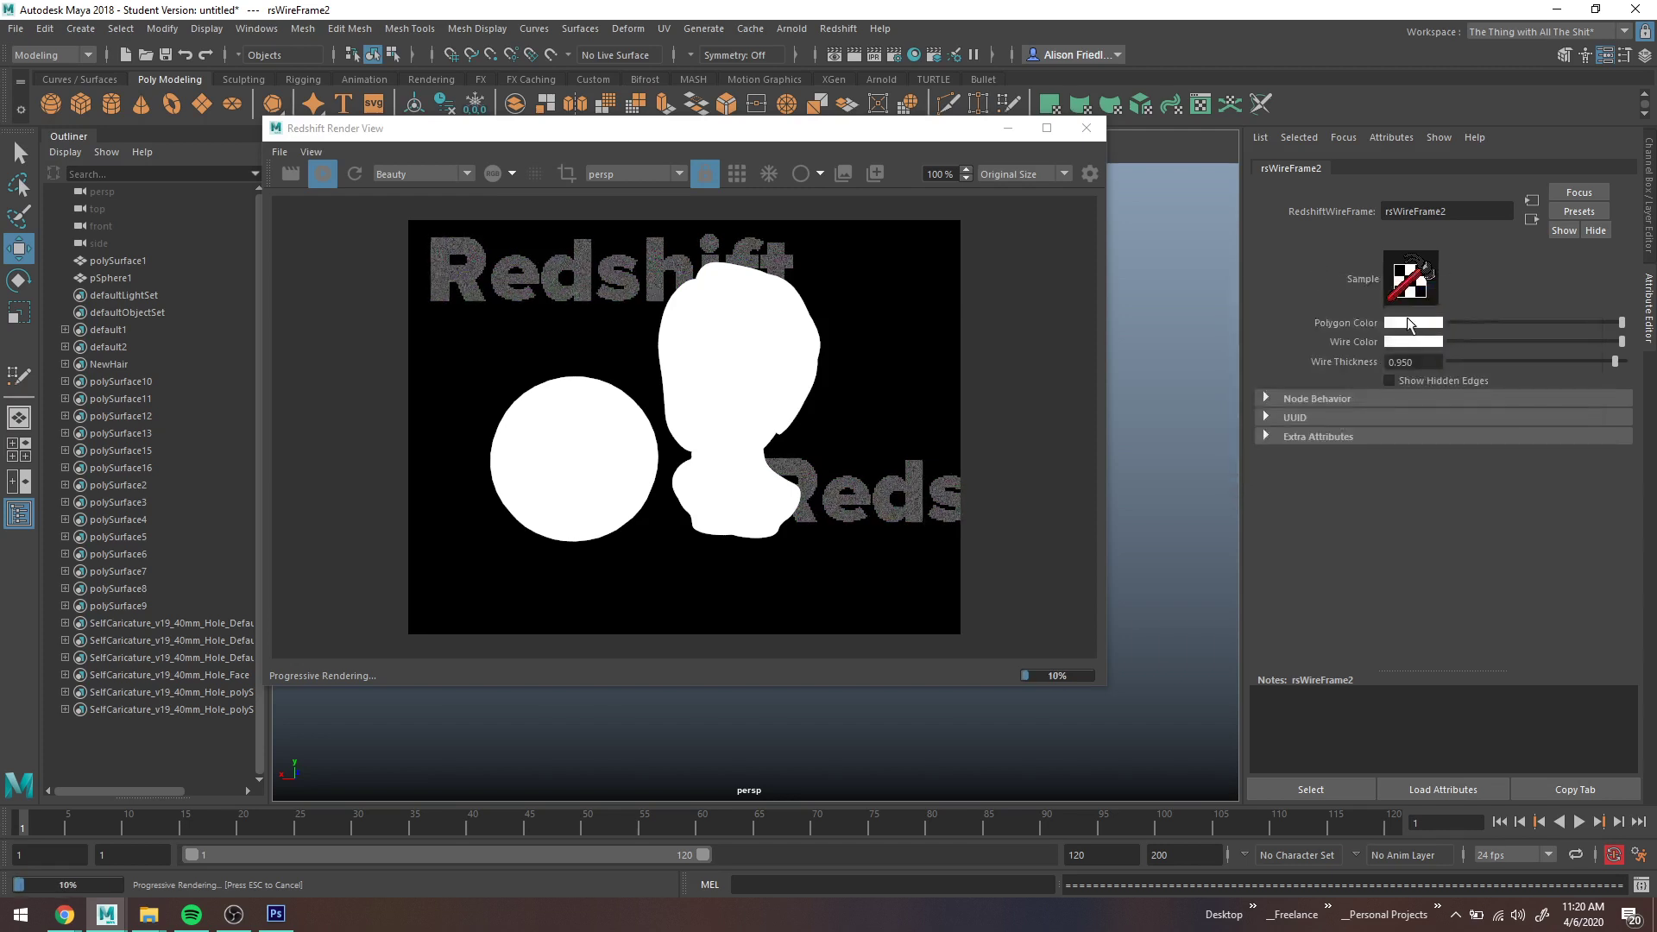
left_click(1409, 323)
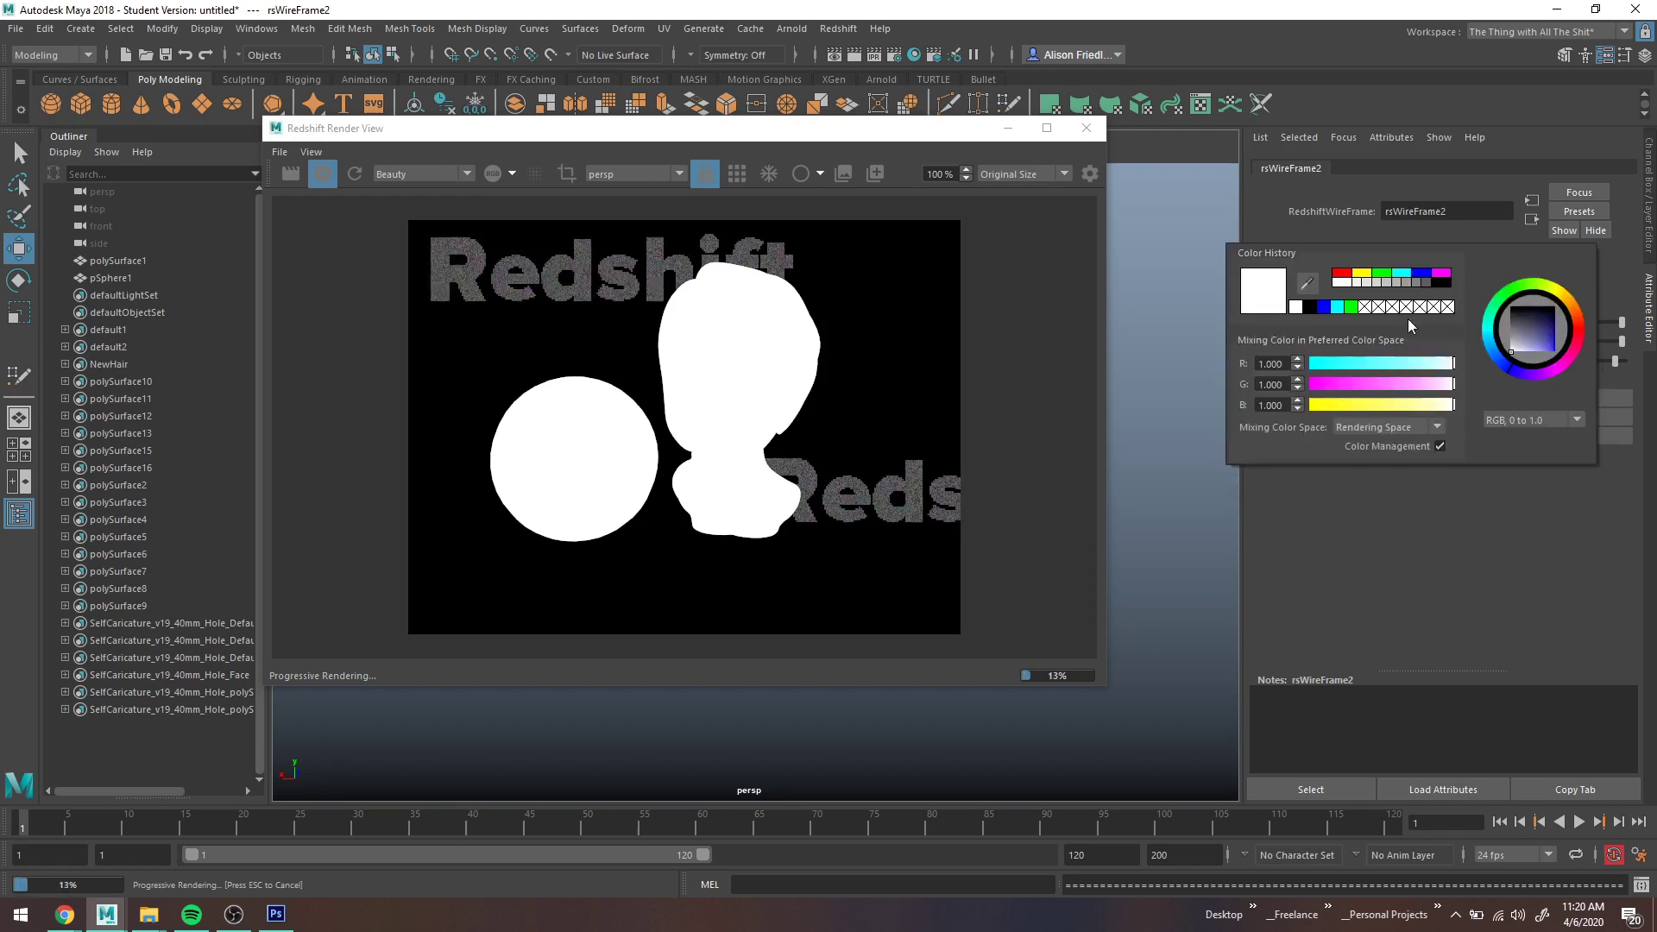
left_click(1402, 275)
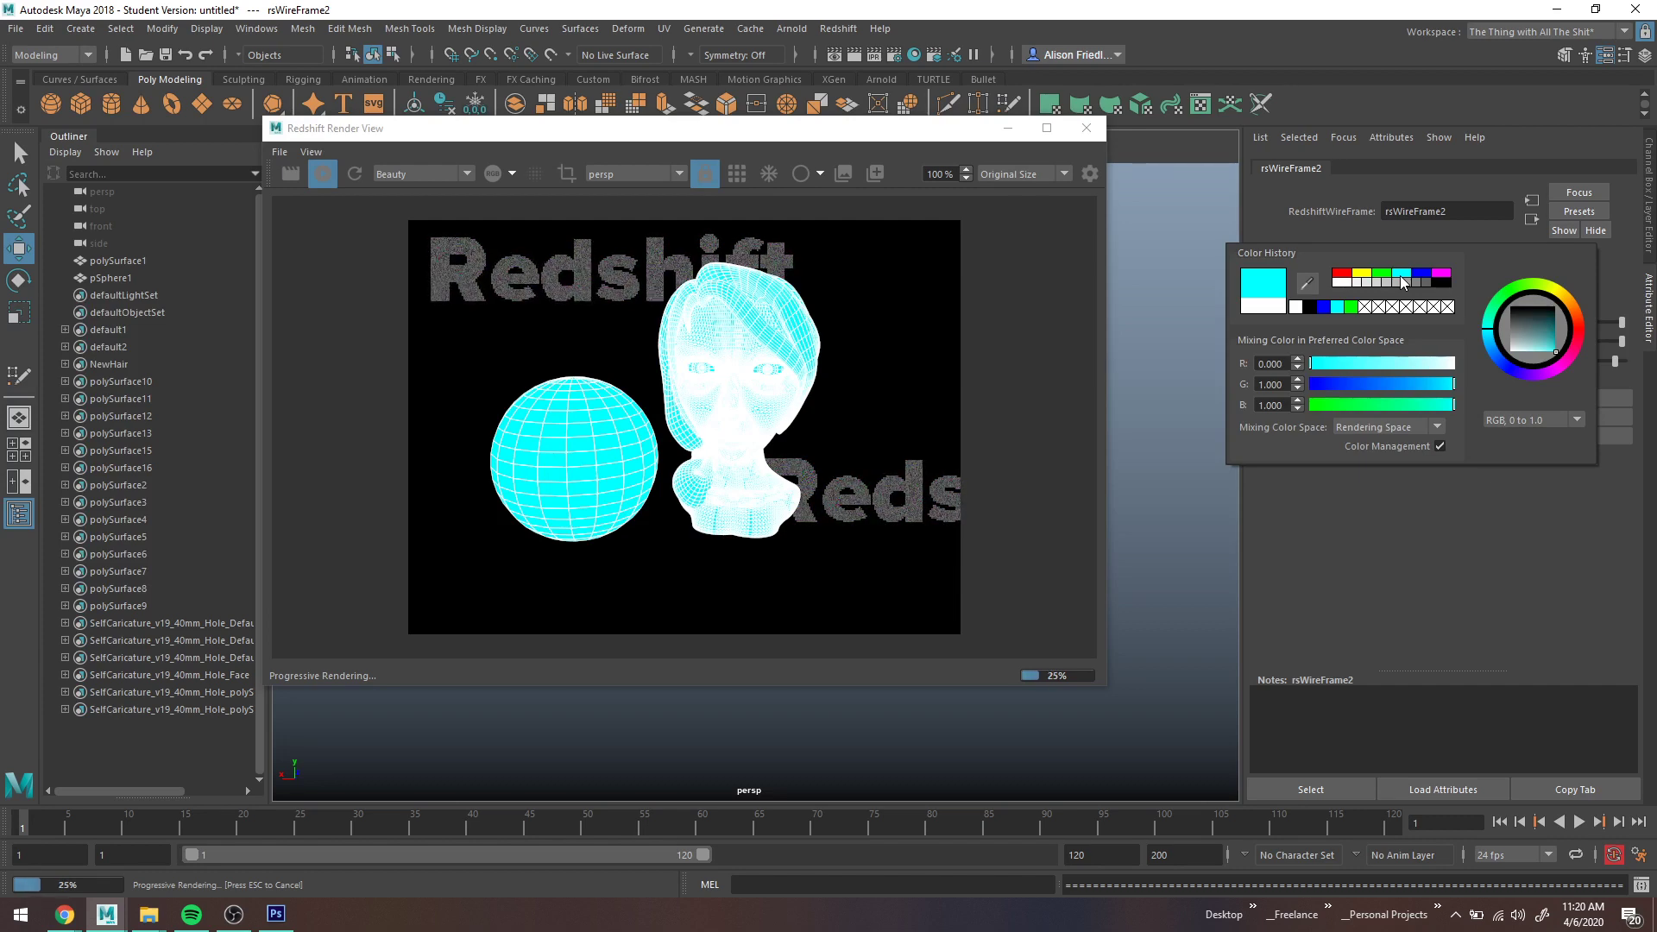
left_click(1296, 306)
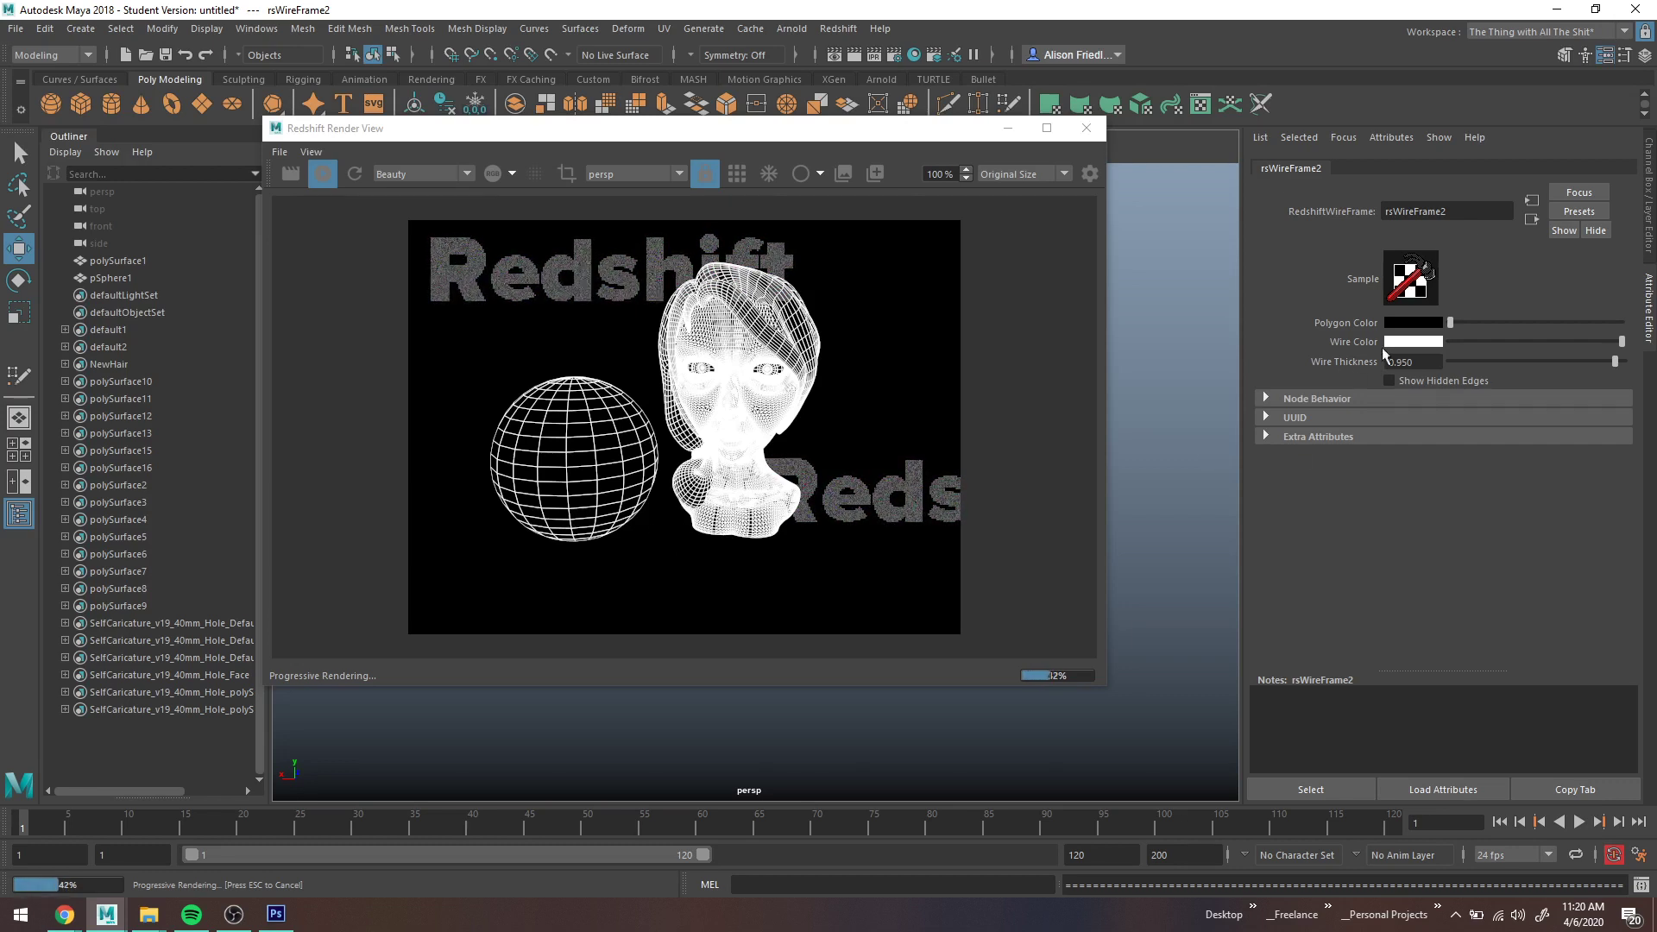
left_click(1414, 333)
left_click(1386, 283)
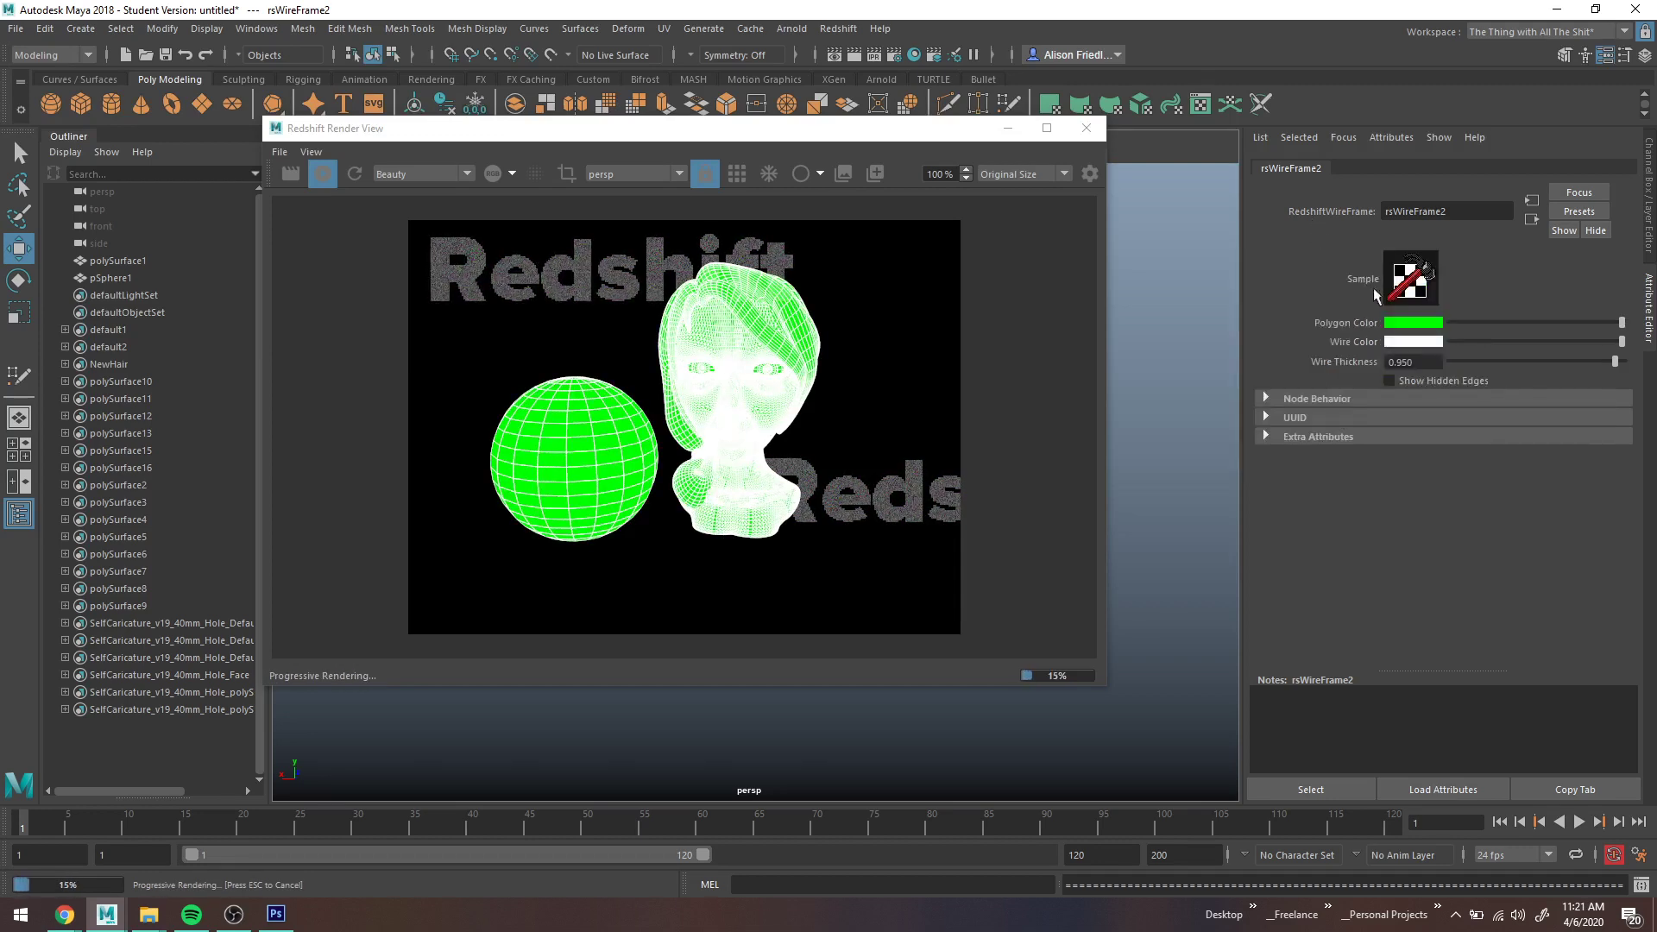
left_click(1396, 328)
Step: Save the new Redshift render to the Desktop as wireframe_rs2
left_click(279, 152)
key("Escape")
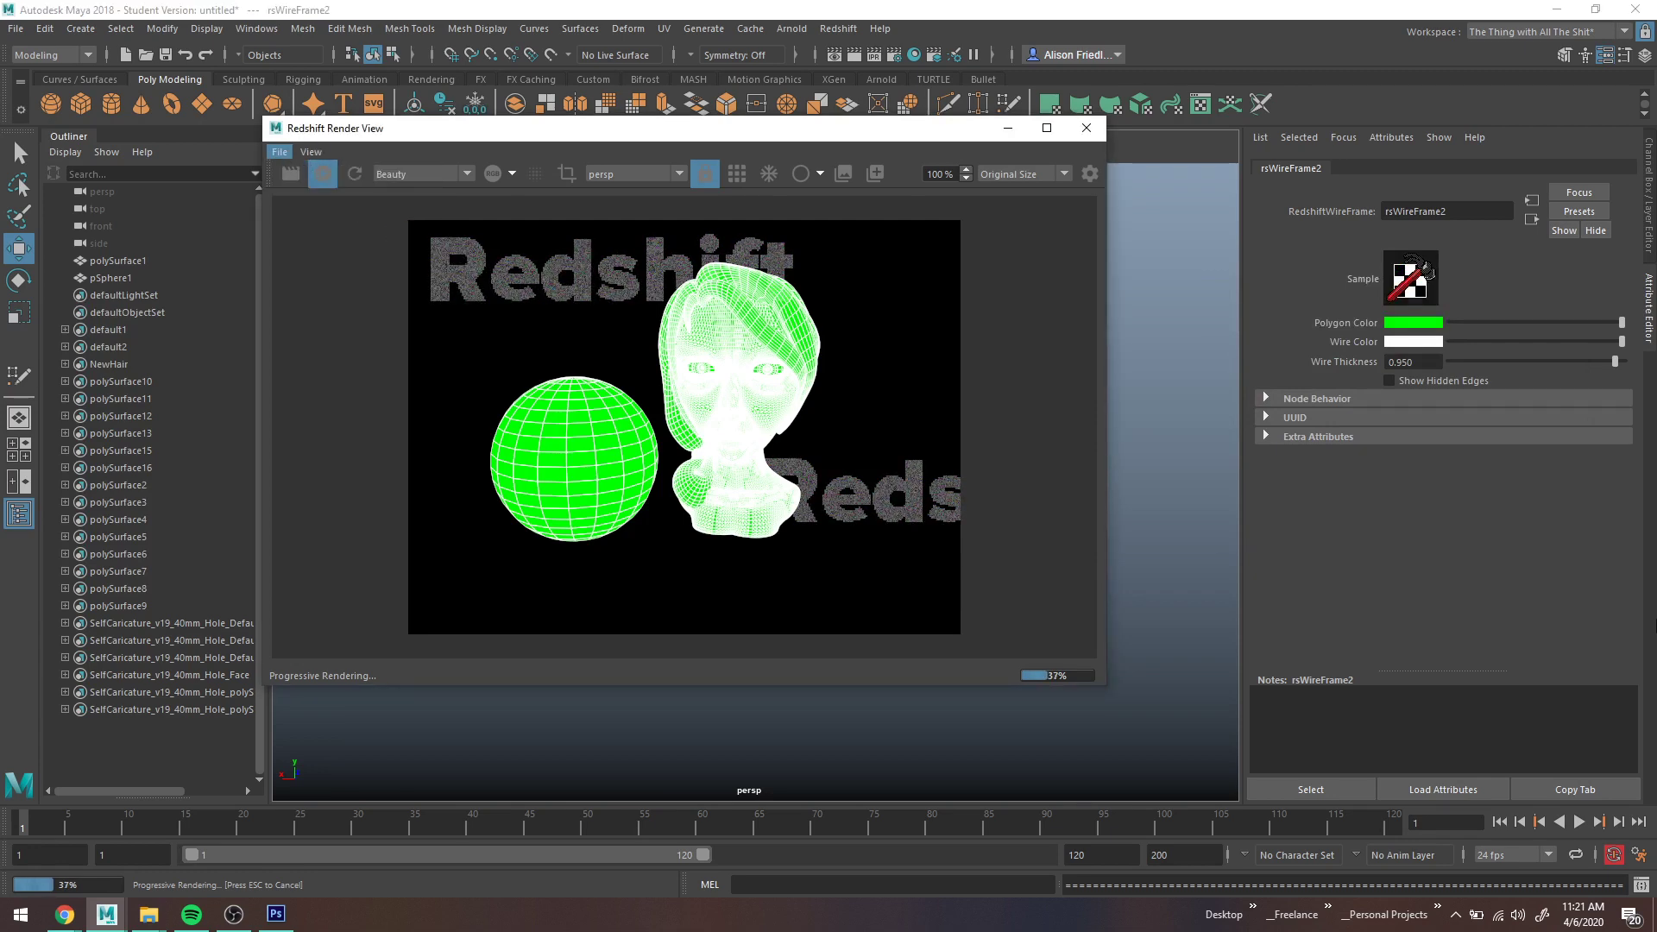
key("Down")
key("Return")
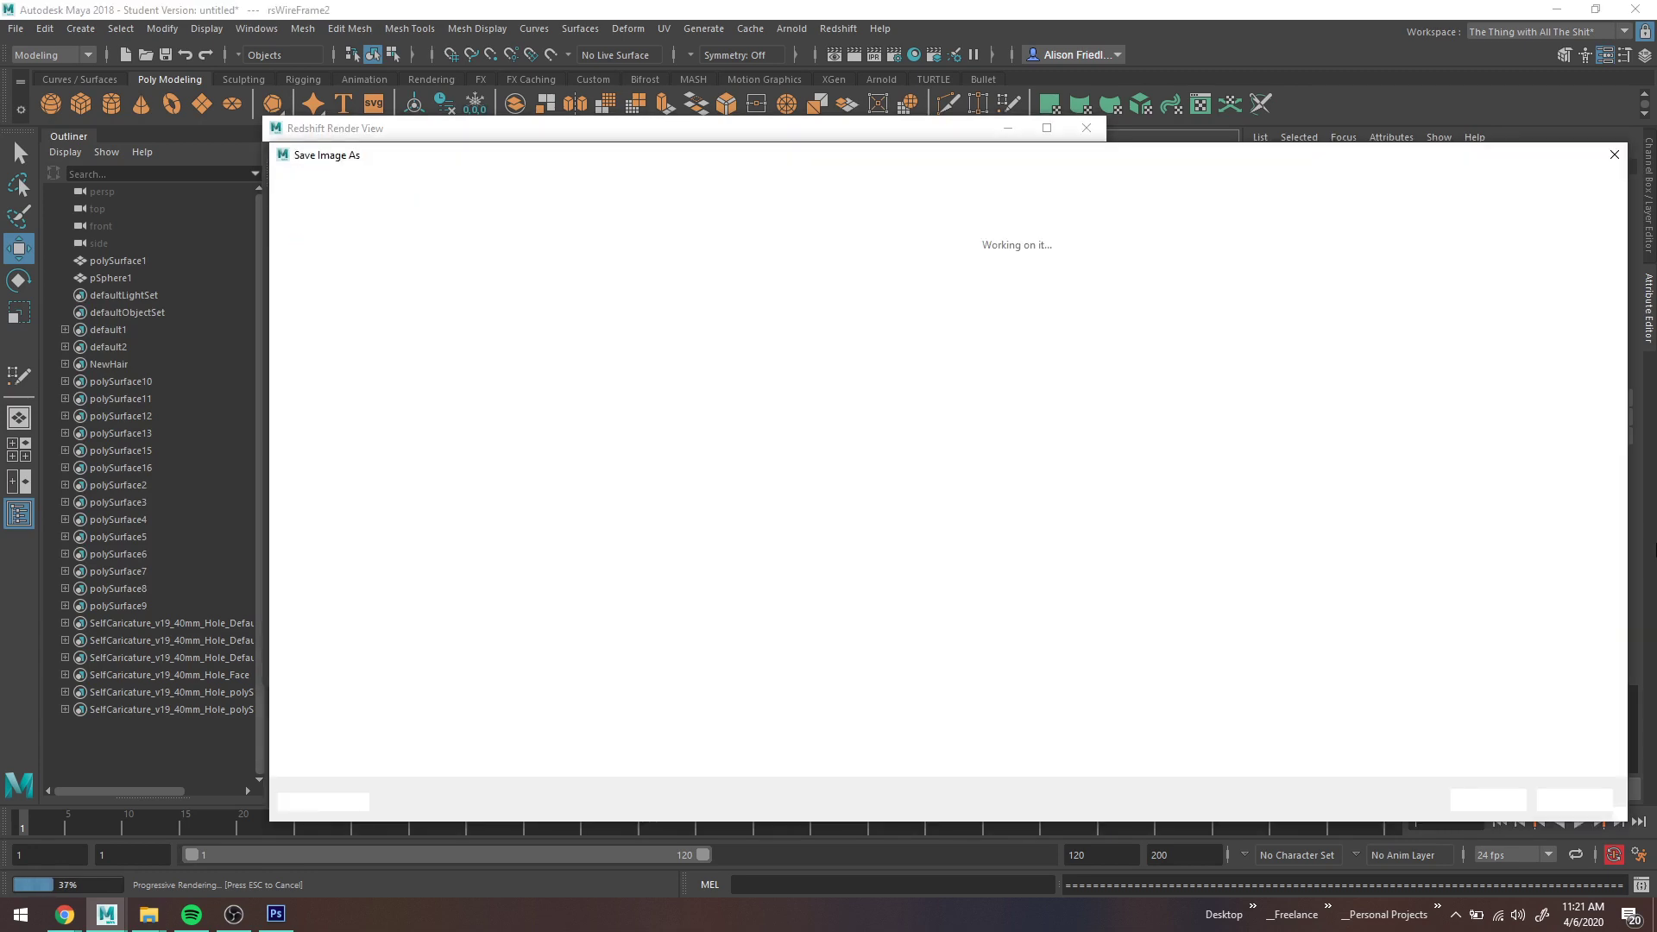
type("iref")
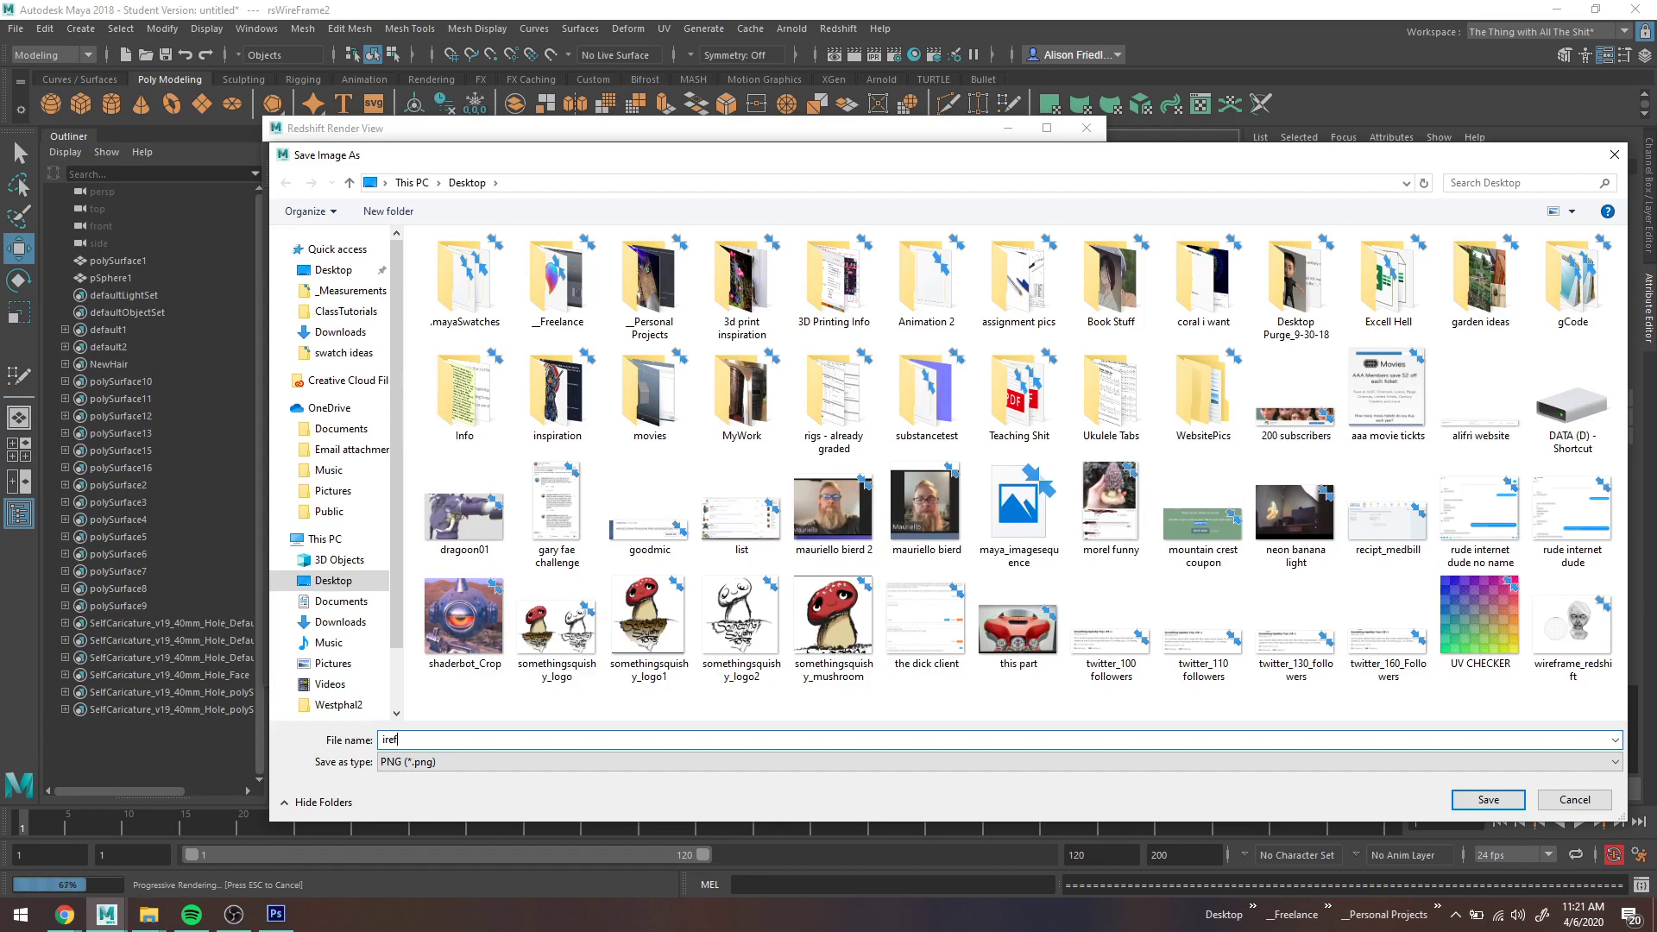
key("BackSpace")
key("BackSpace")
key("BackSpace")
key("BackSpace")
type("wi")
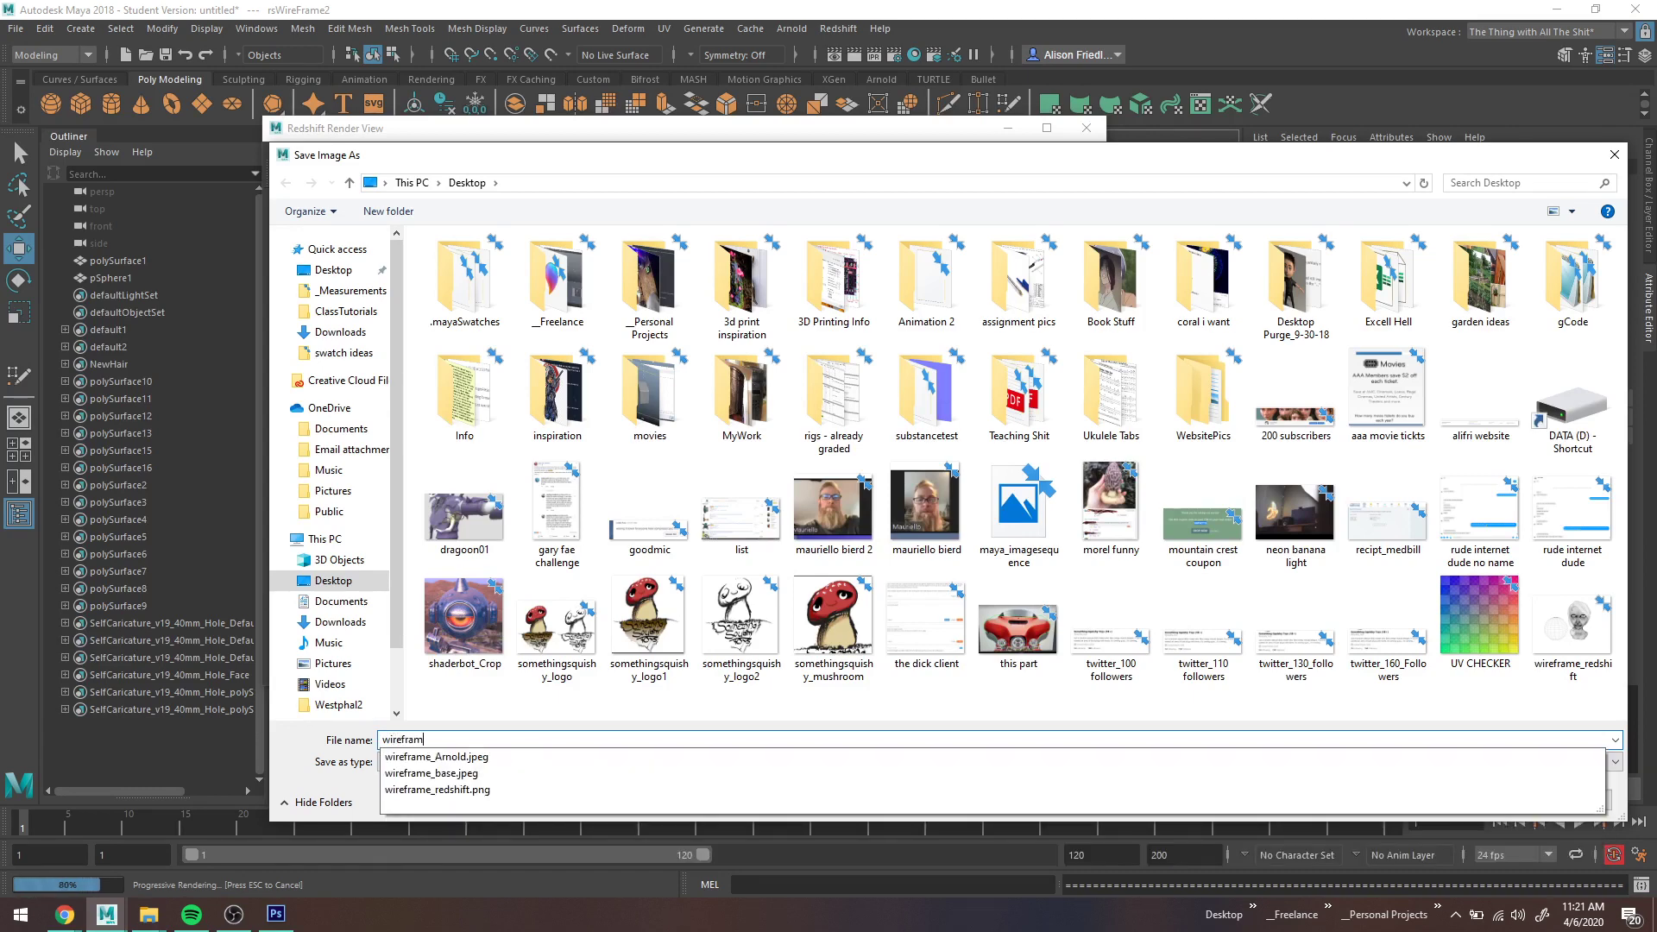
type("reframe_rs2")
key("Return")
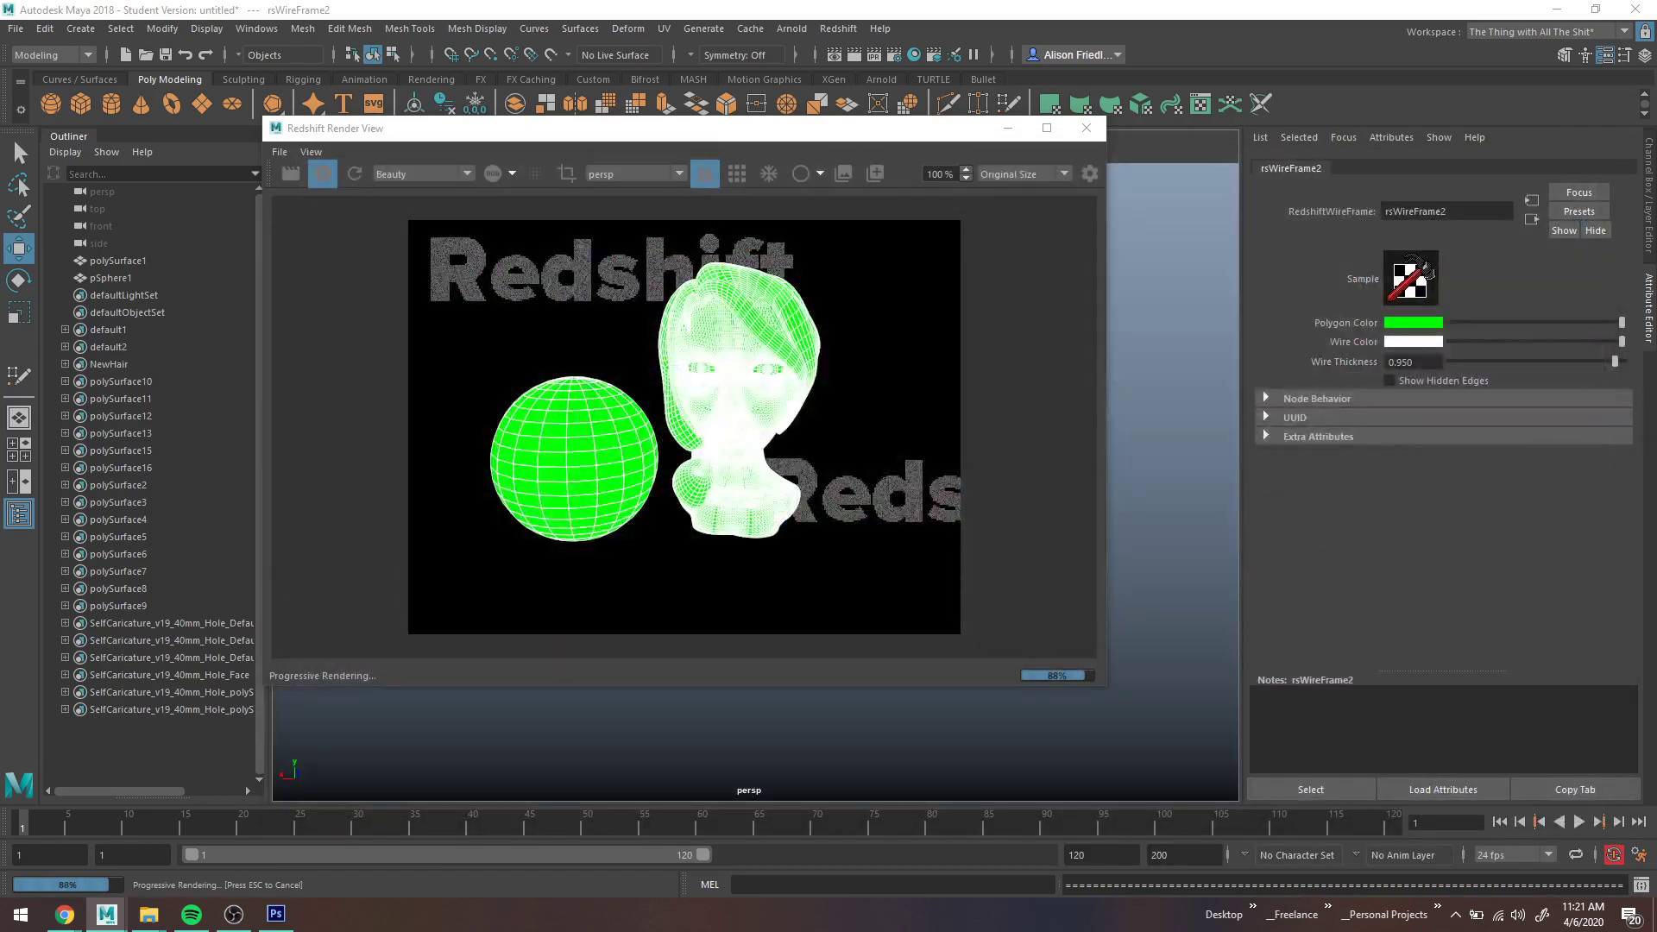
Step: Hide wireframe_redshift and bring the green-and-white render in as the wireframe_green layer
left_click(277, 915)
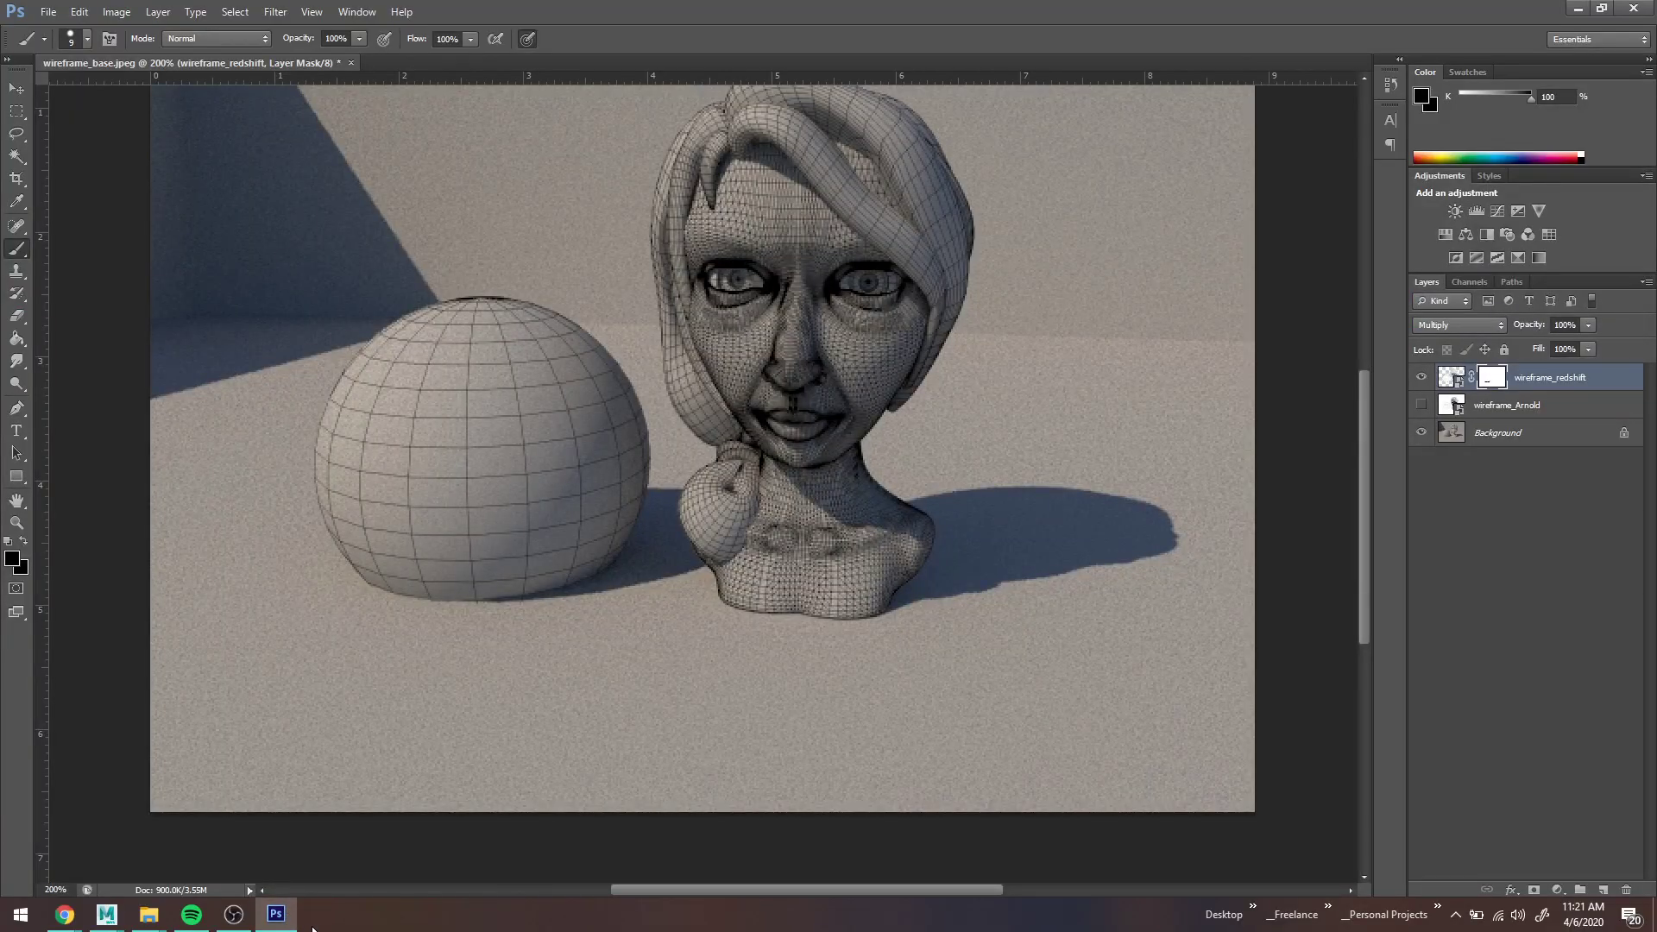
left_click(1421, 377)
mouse_move(147, 914)
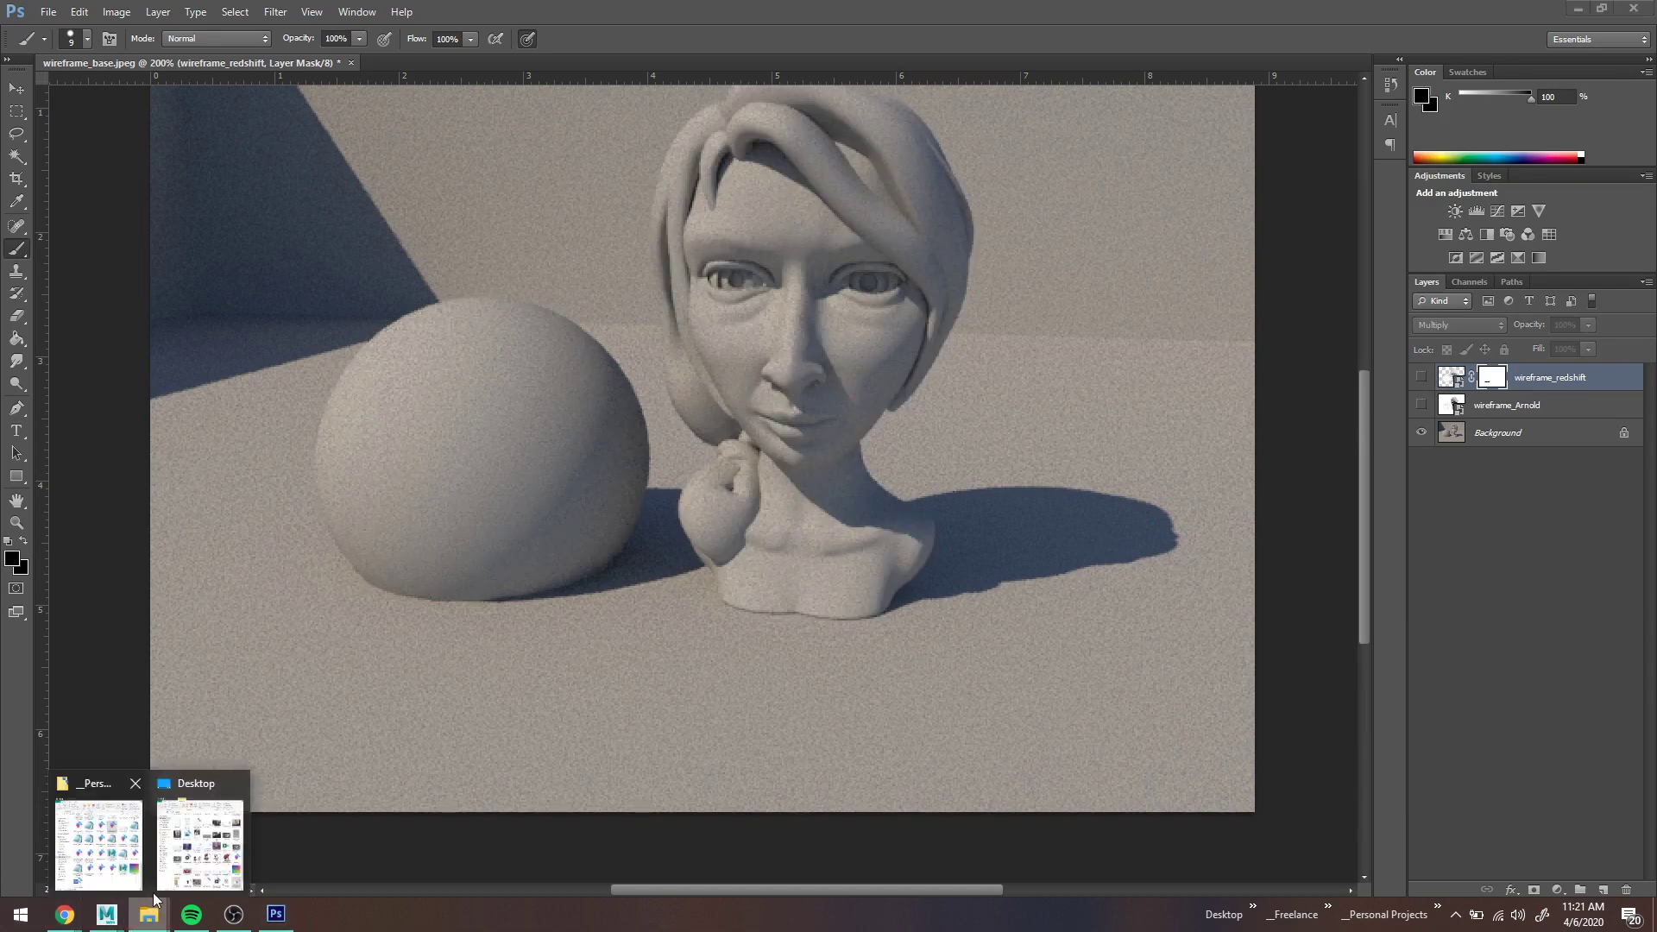
left_click(169, 848)
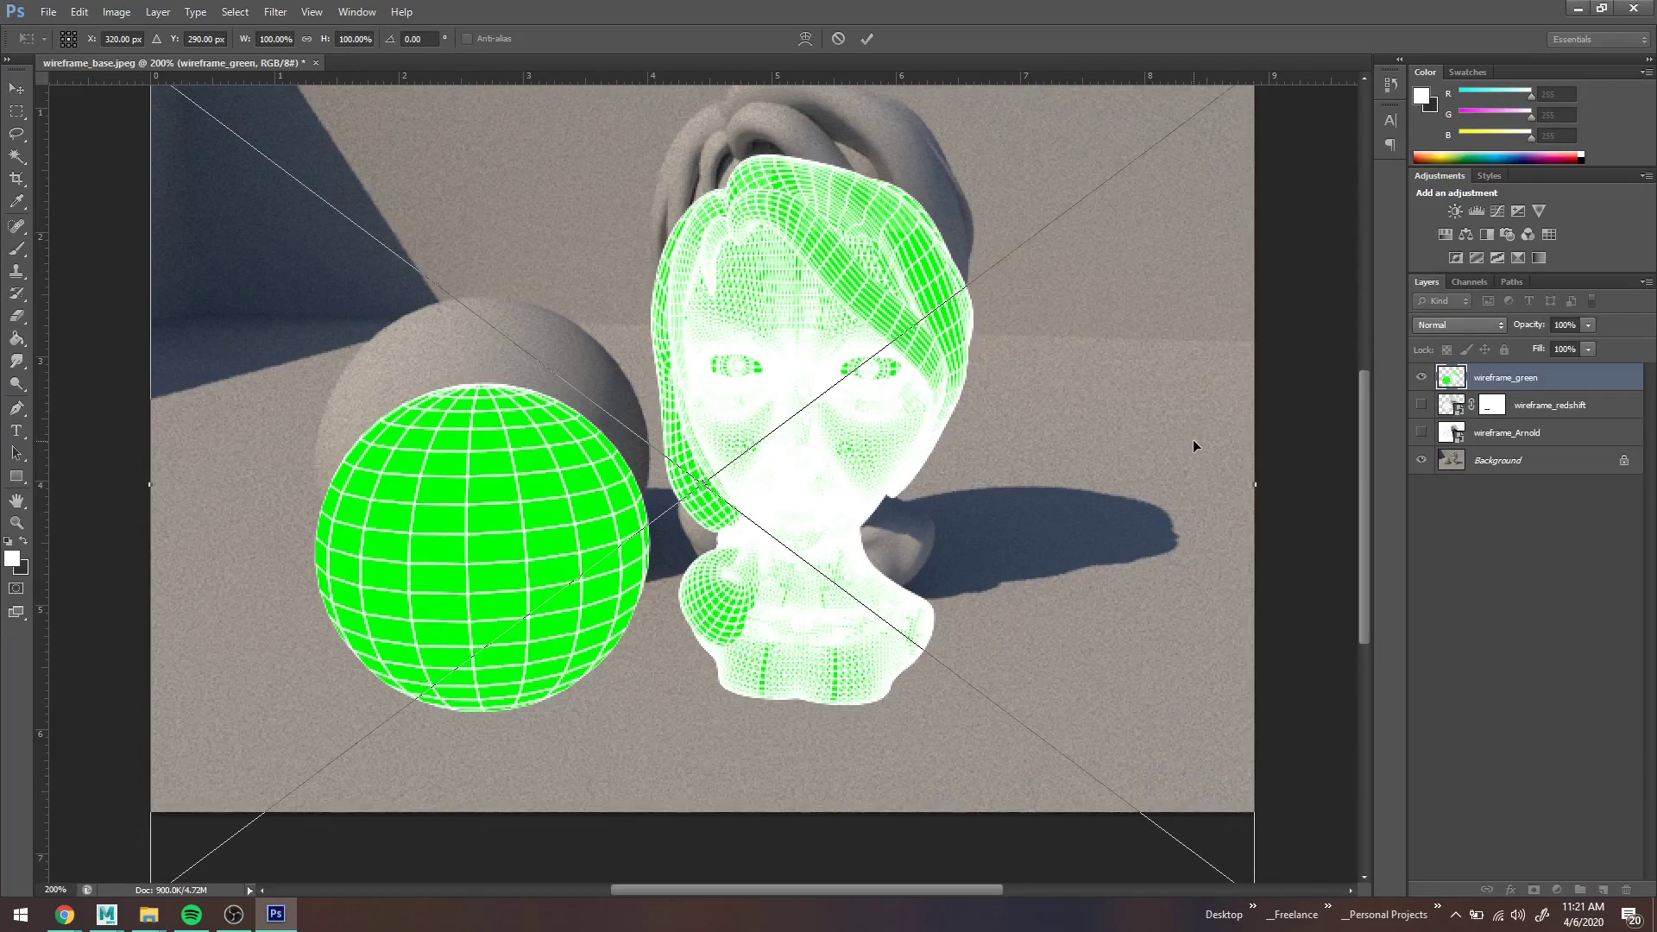
key("ctrl+minus")
key("ctrl+minus")
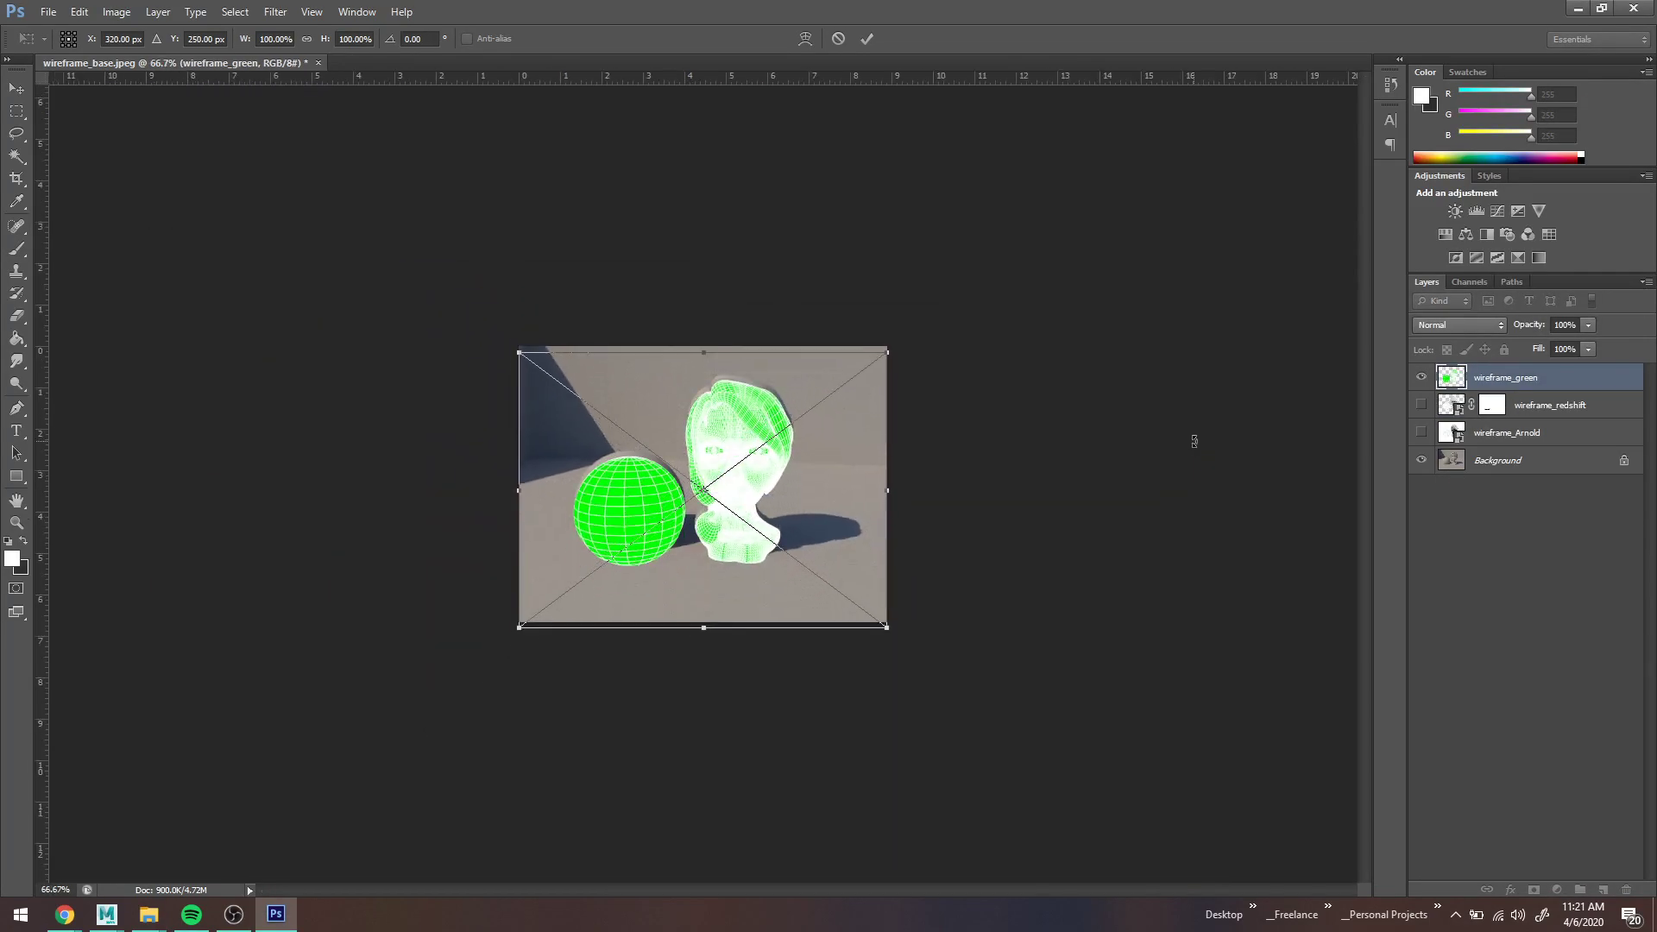
key("b")
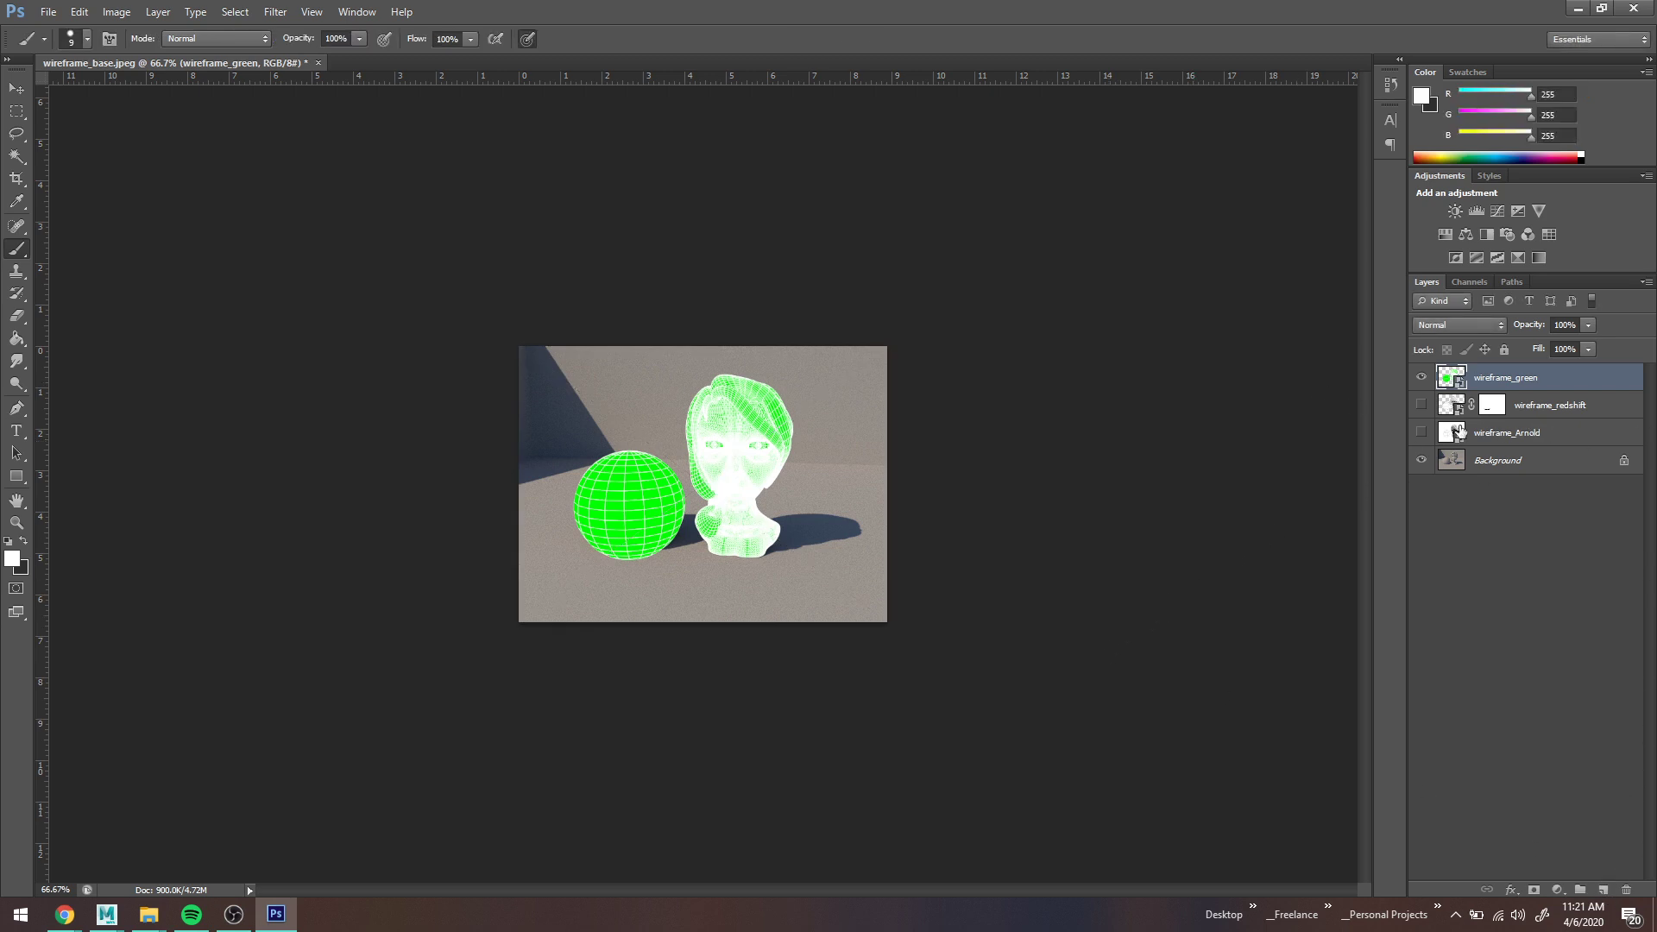
key("ctrl+plus")
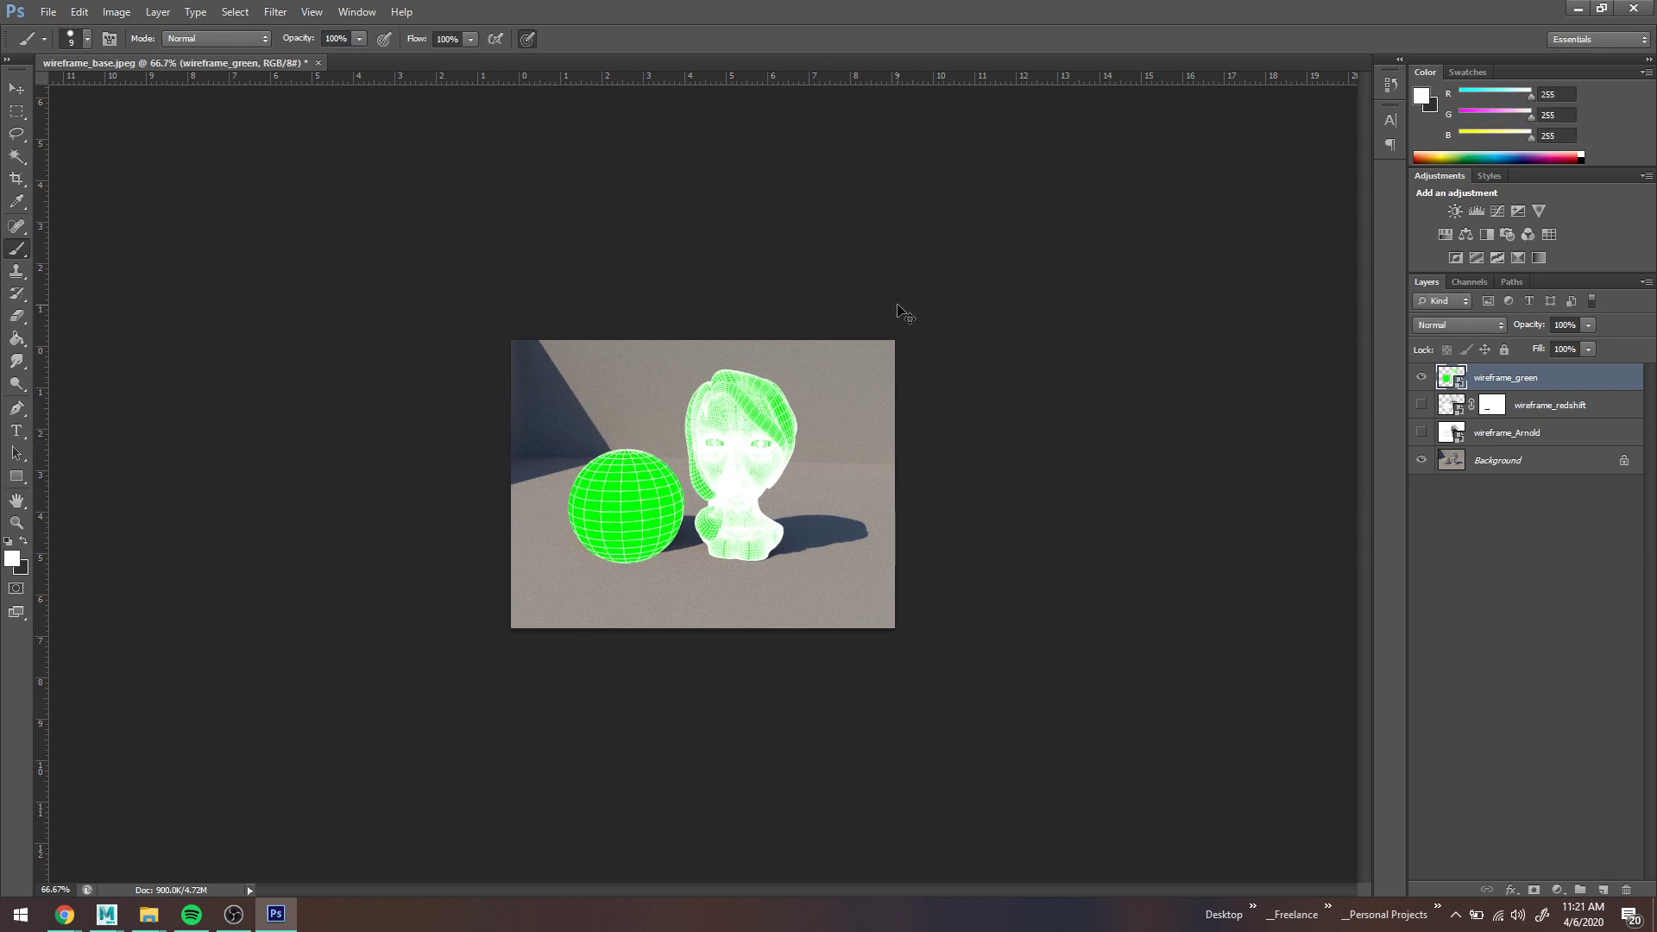
key("ctrl+plus")
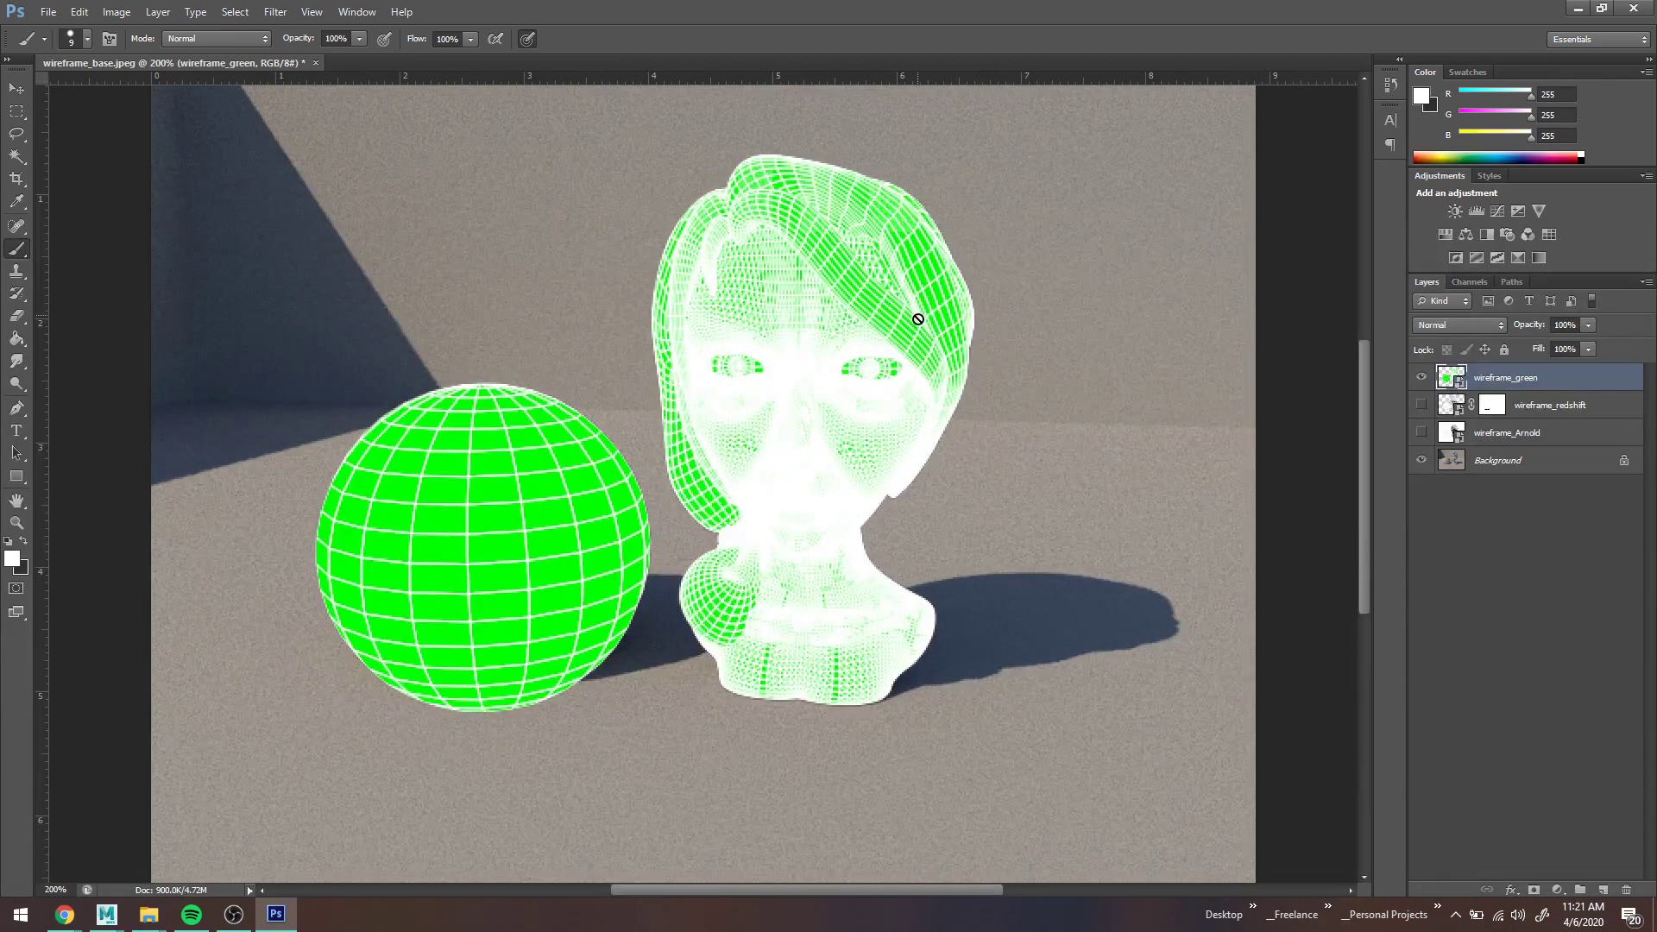
Step: Magic-wand select the green fill, add a mask to wireframe_green, and invert it with Ctrl+I
key("w")
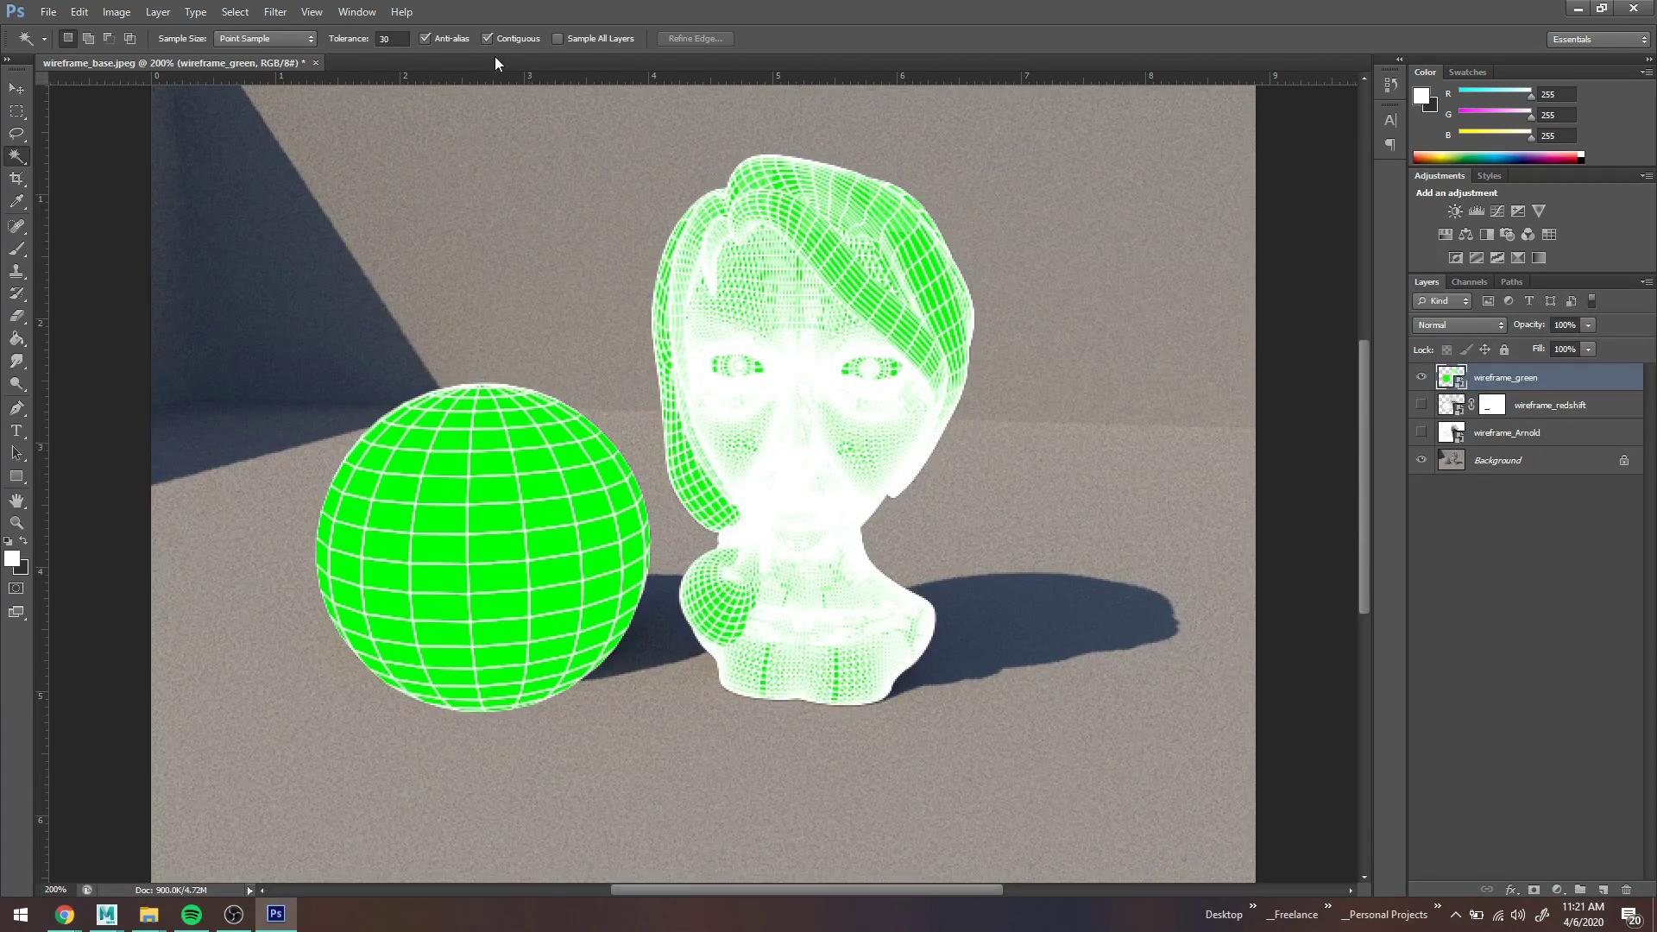
left_click(498, 460)
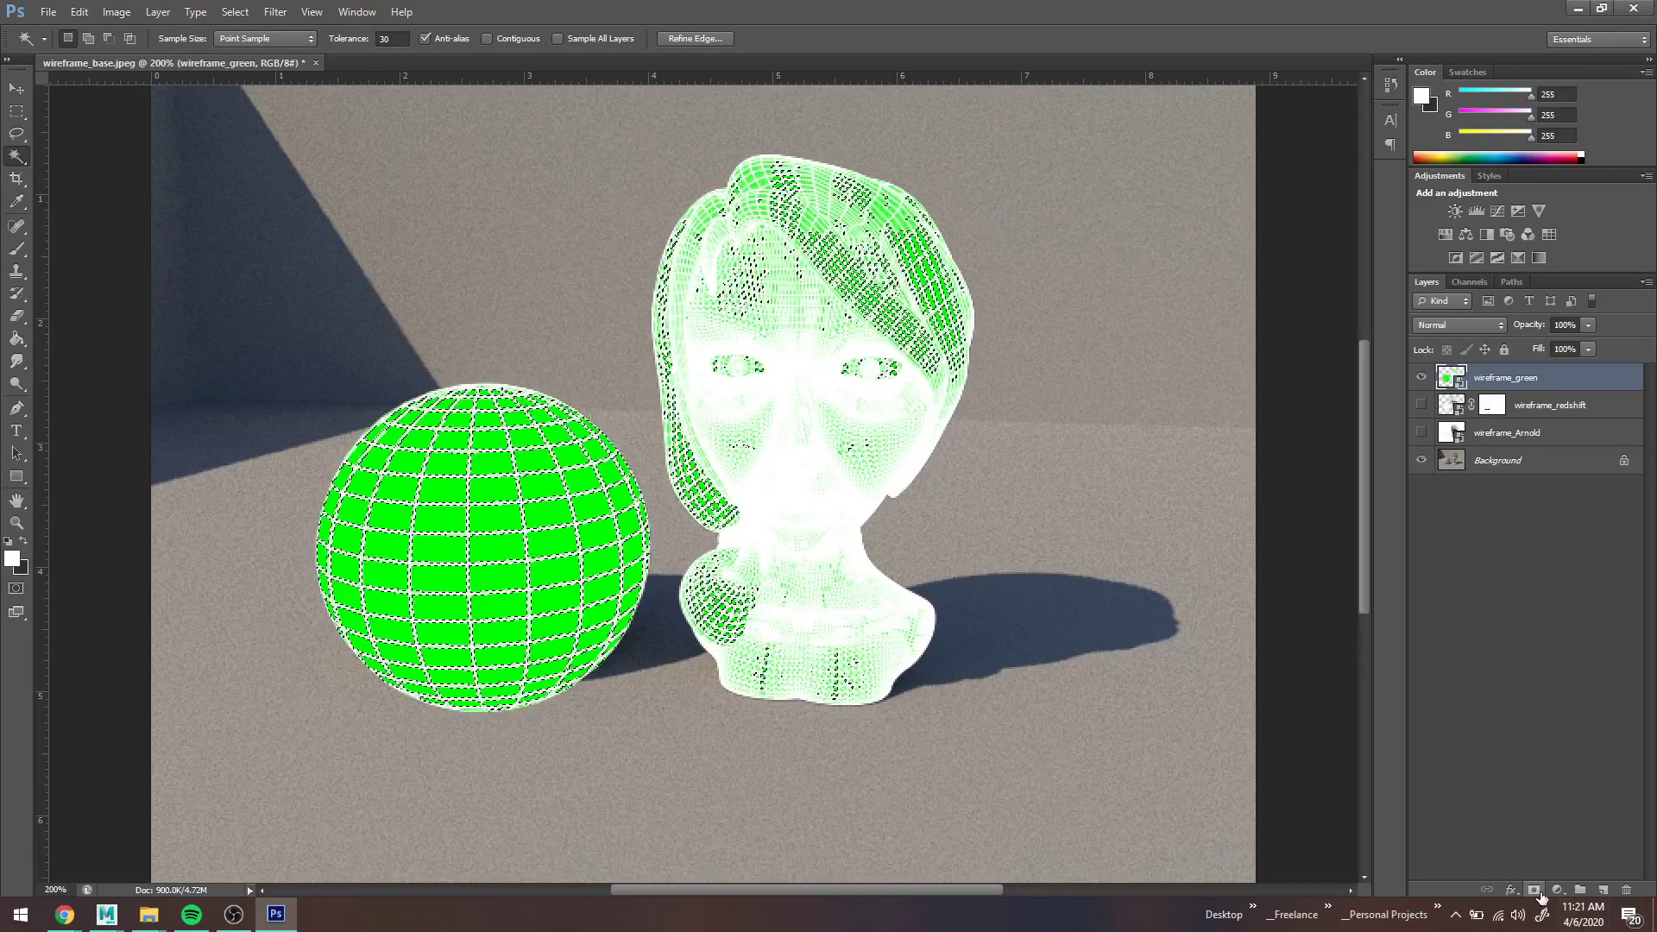
left_click(1534, 890)
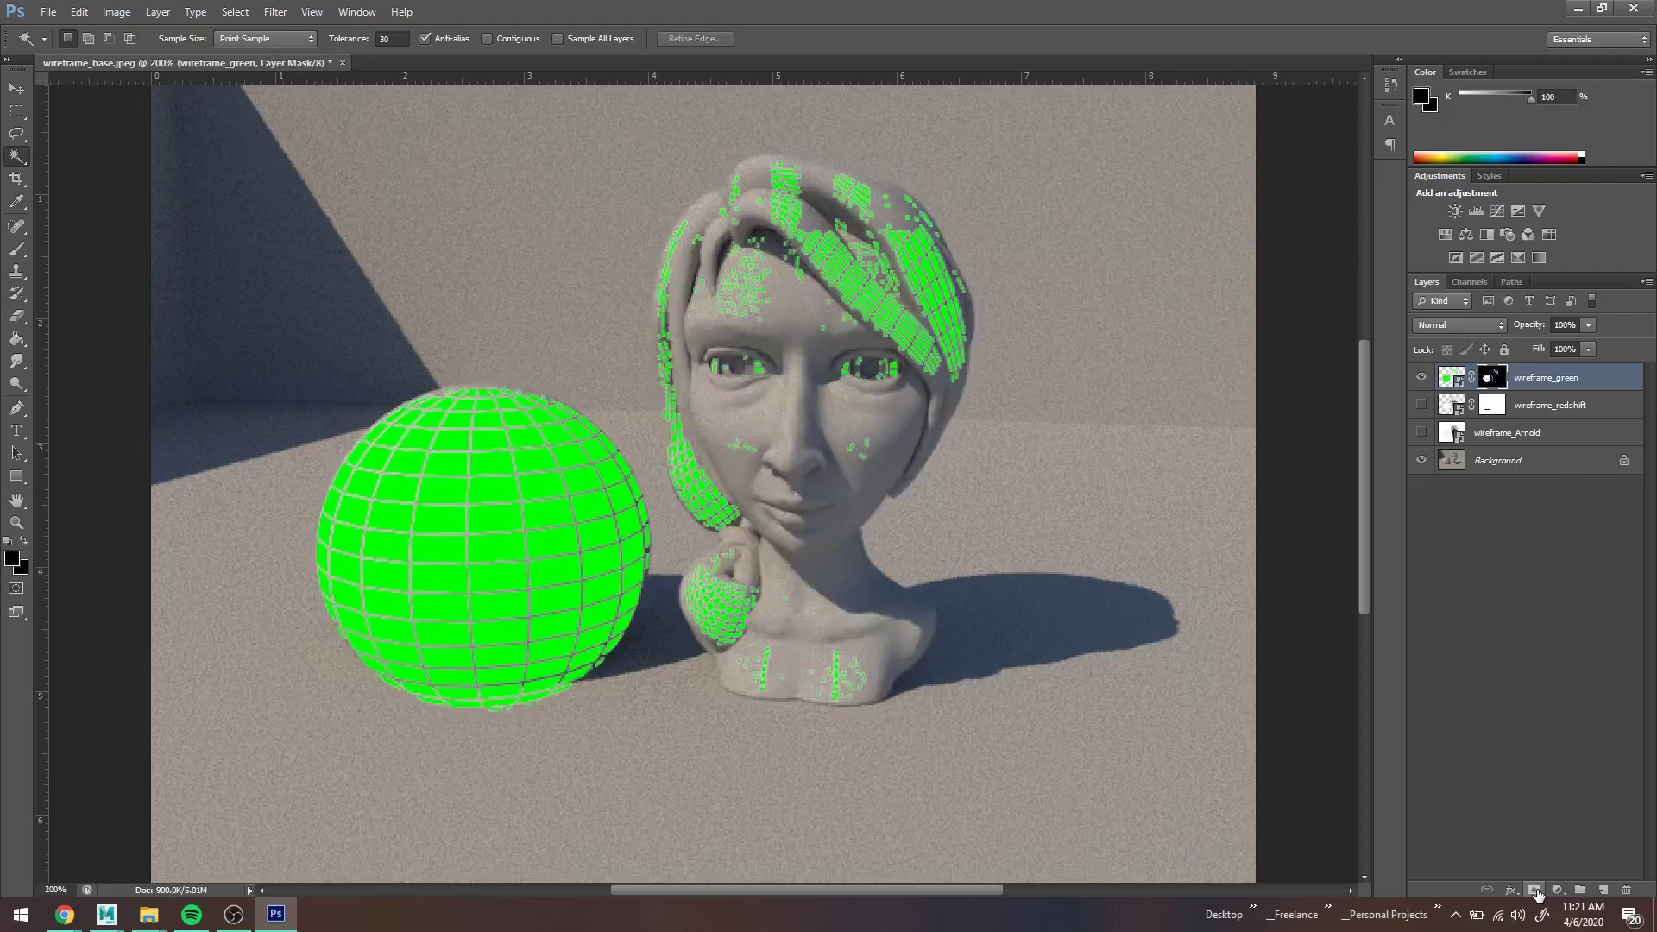
left_click(1537, 379)
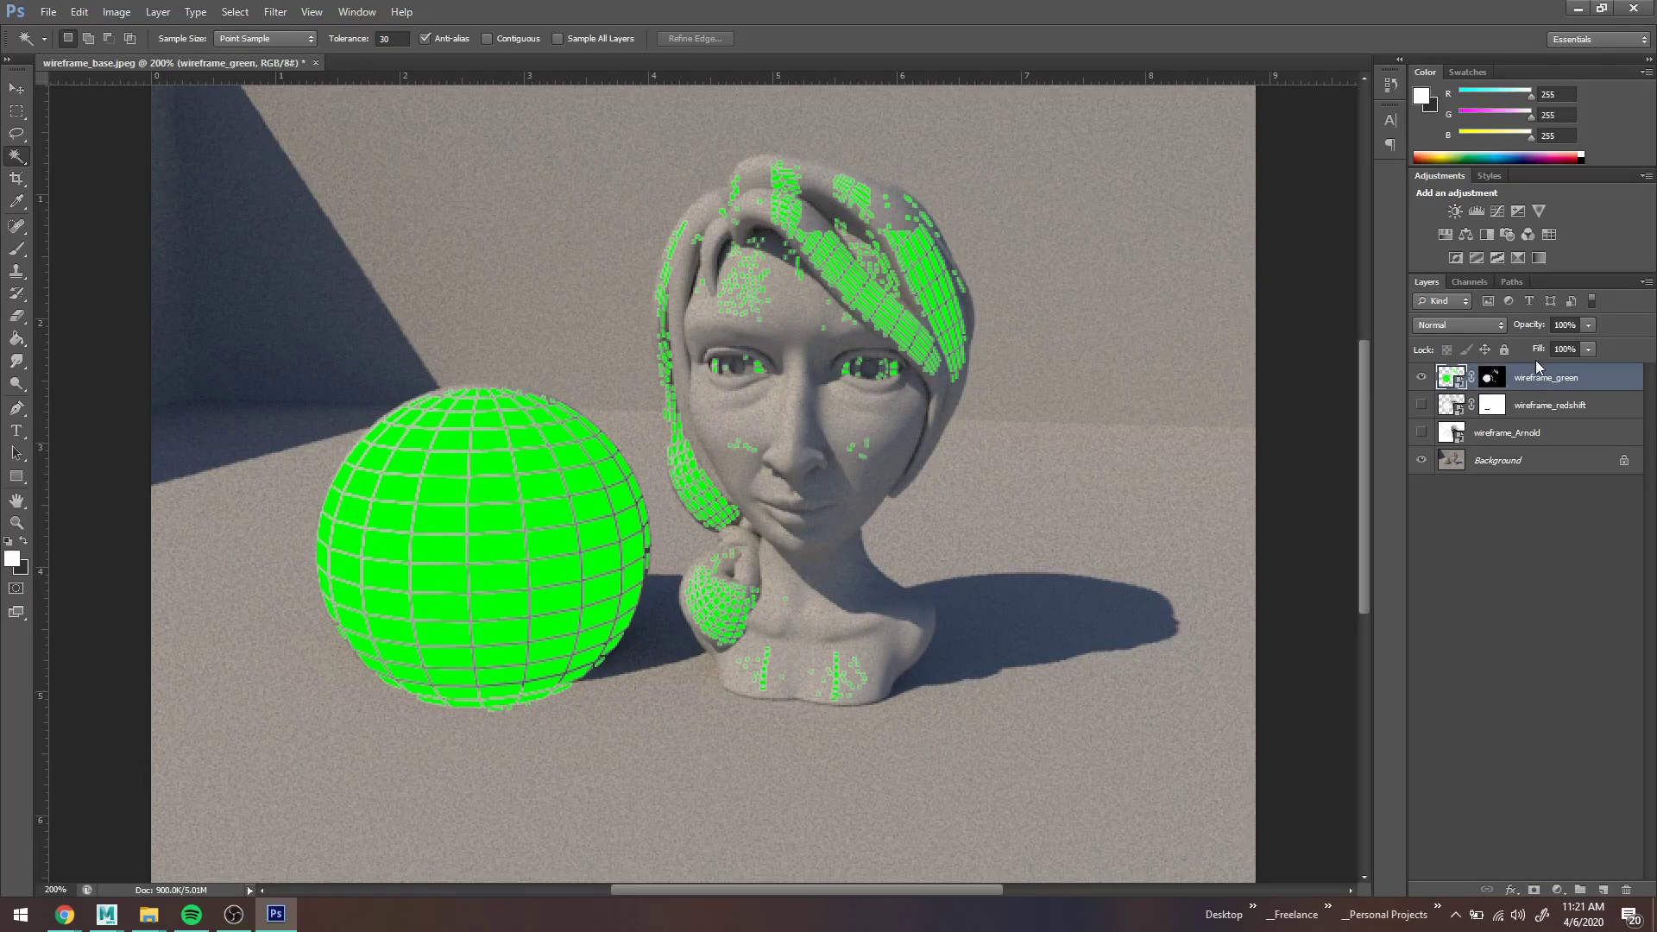
left_click(1488, 377)
key("ctrl+i")
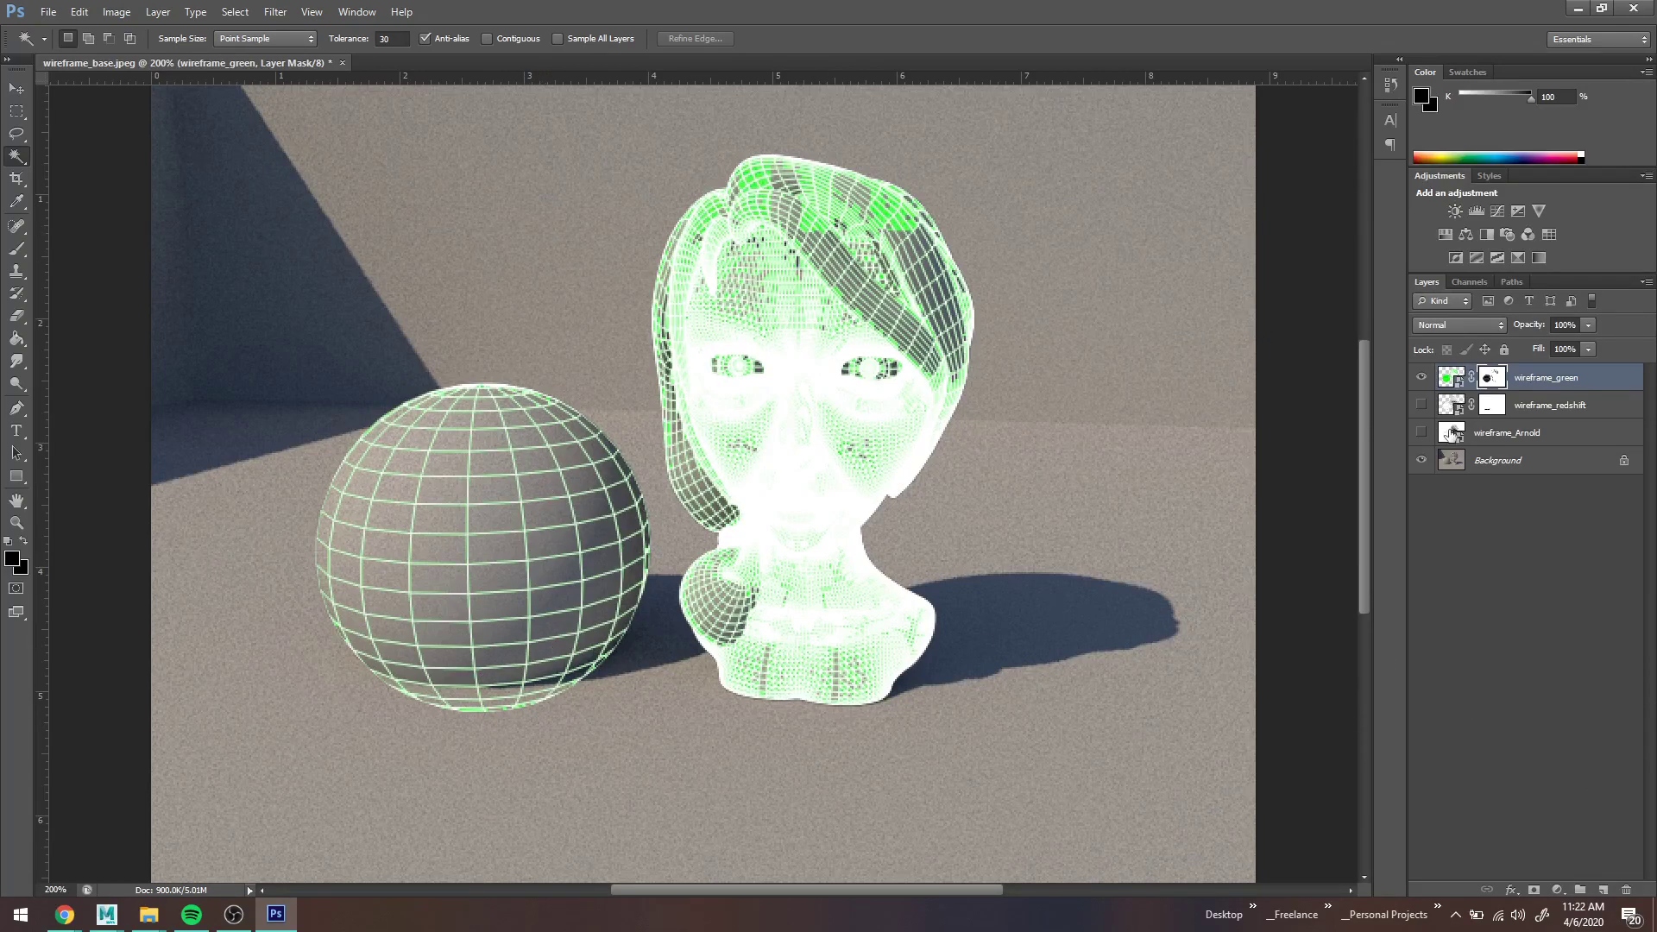
Step: Give wireframe_green a Normal-mode Color Overlay in white (255,255,255)
left_click(1451, 378)
left_click(1556, 890)
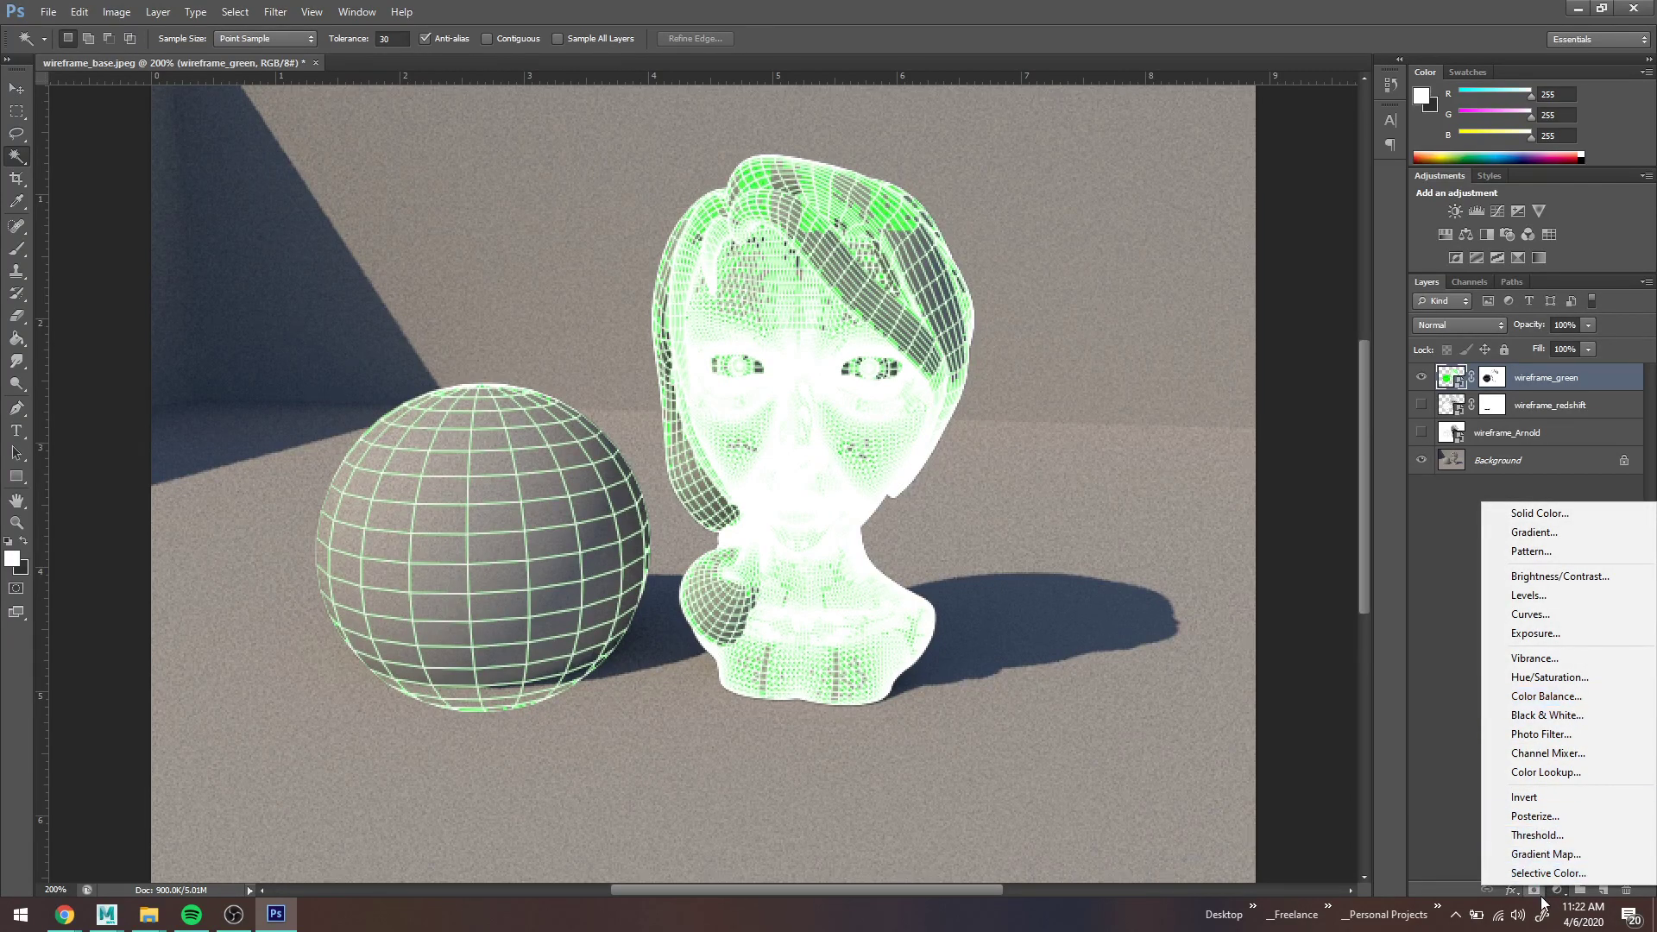
left_click(1512, 890)
left_click(1512, 890)
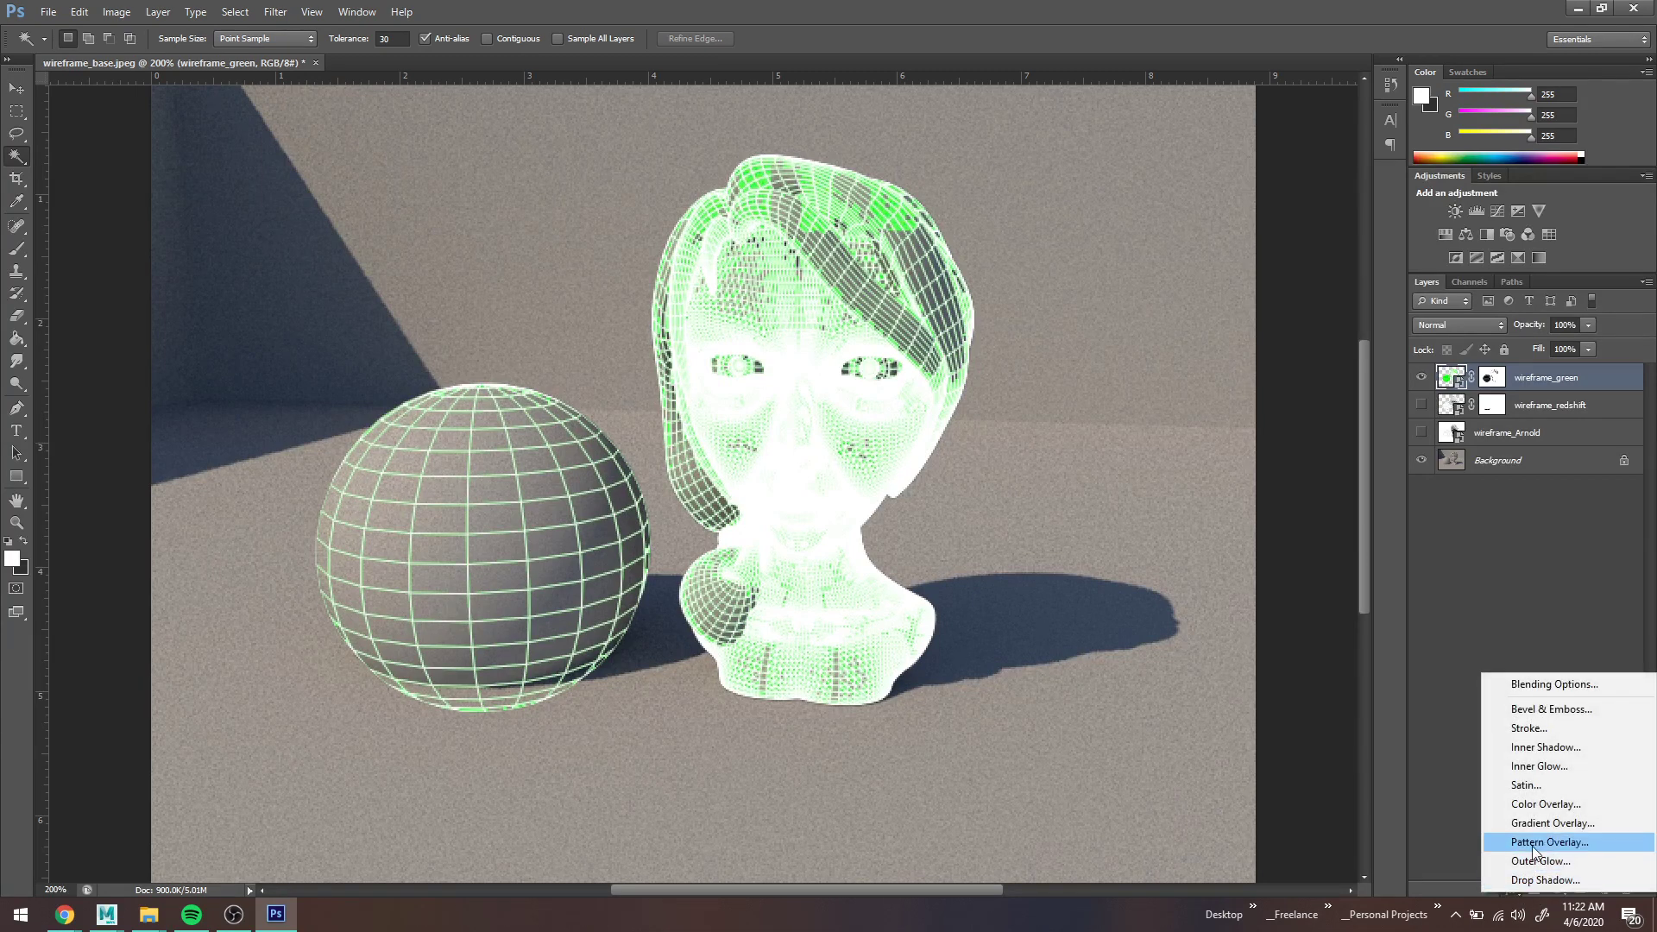
key("Escape")
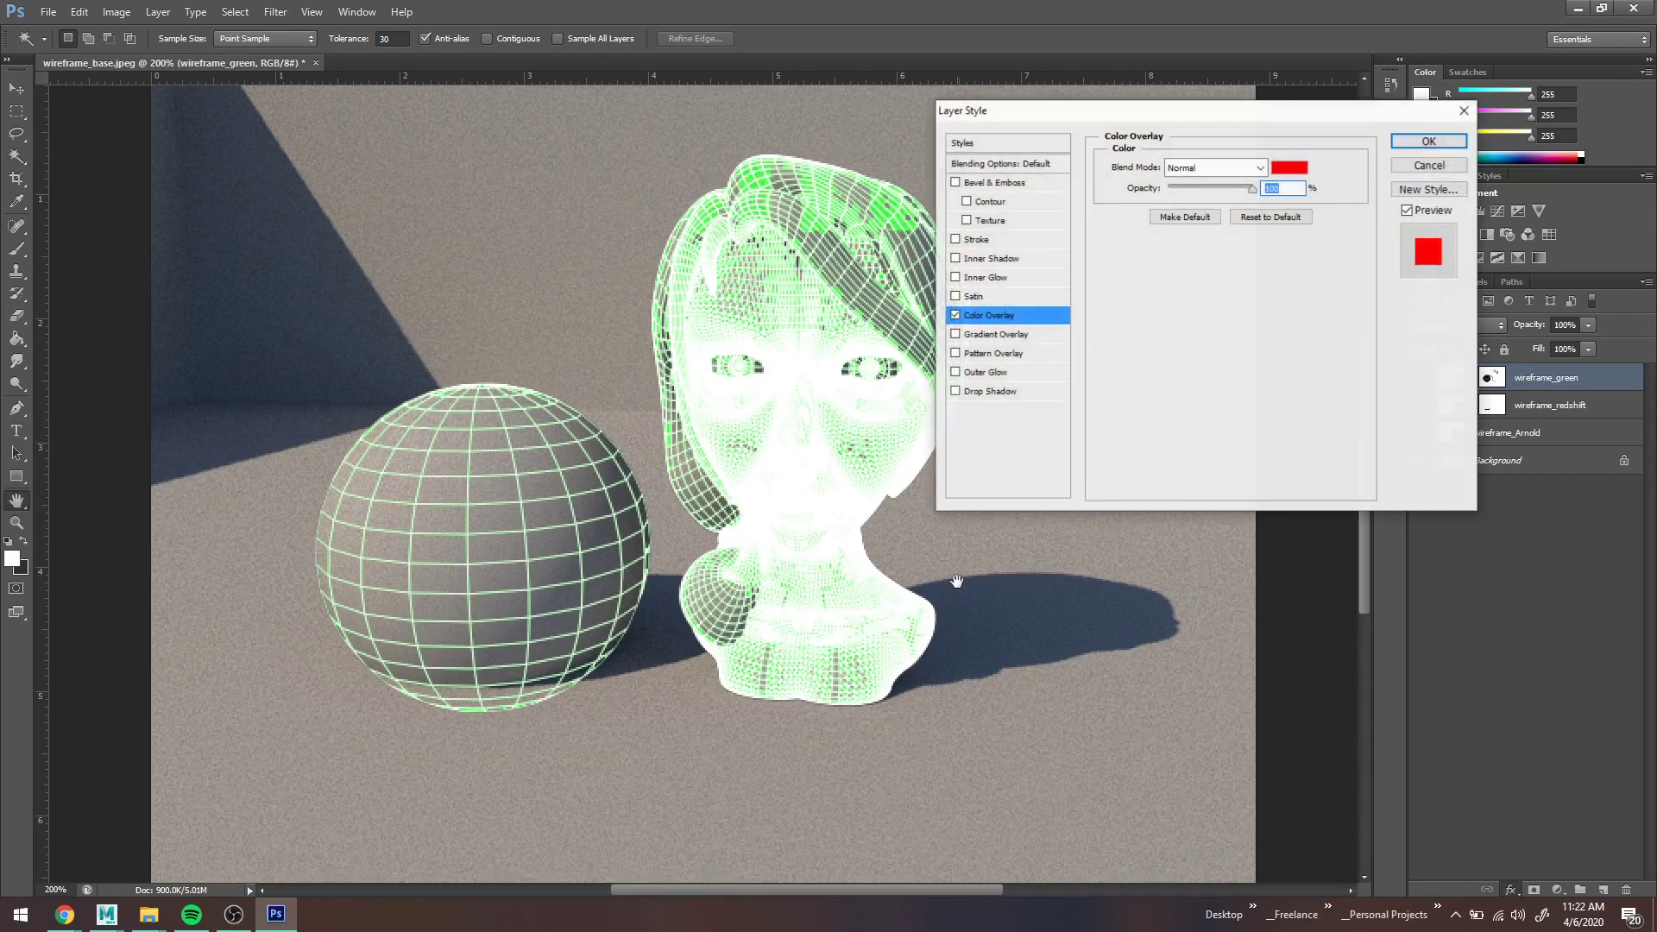
left_click(1213, 168)
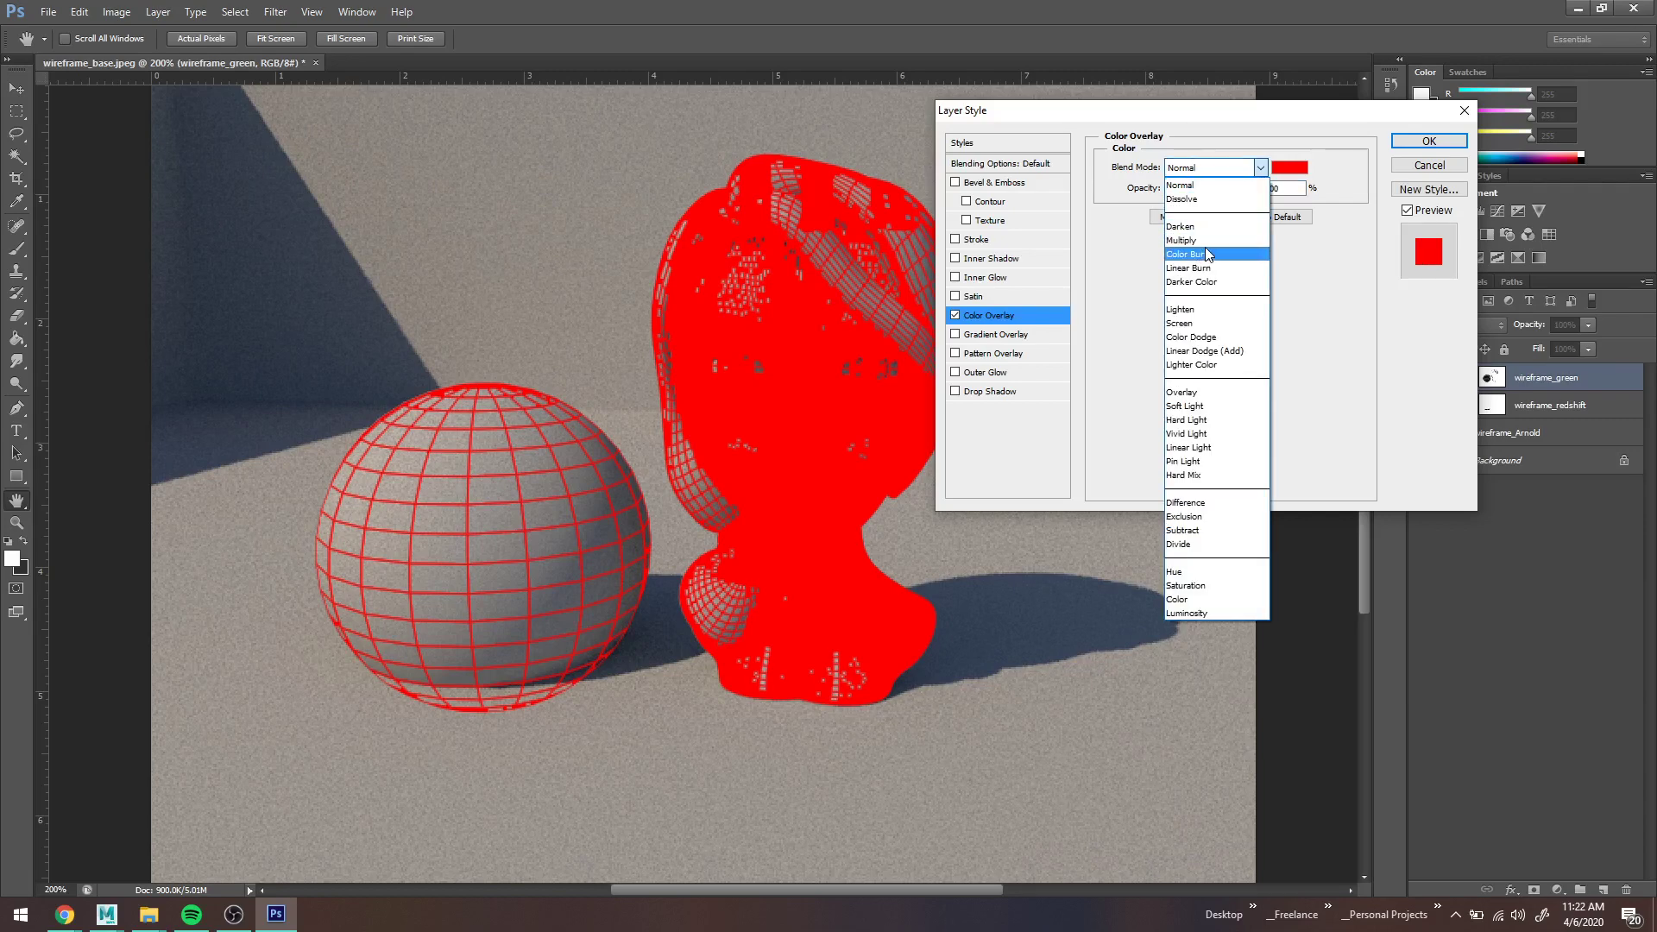
left_click(1203, 191)
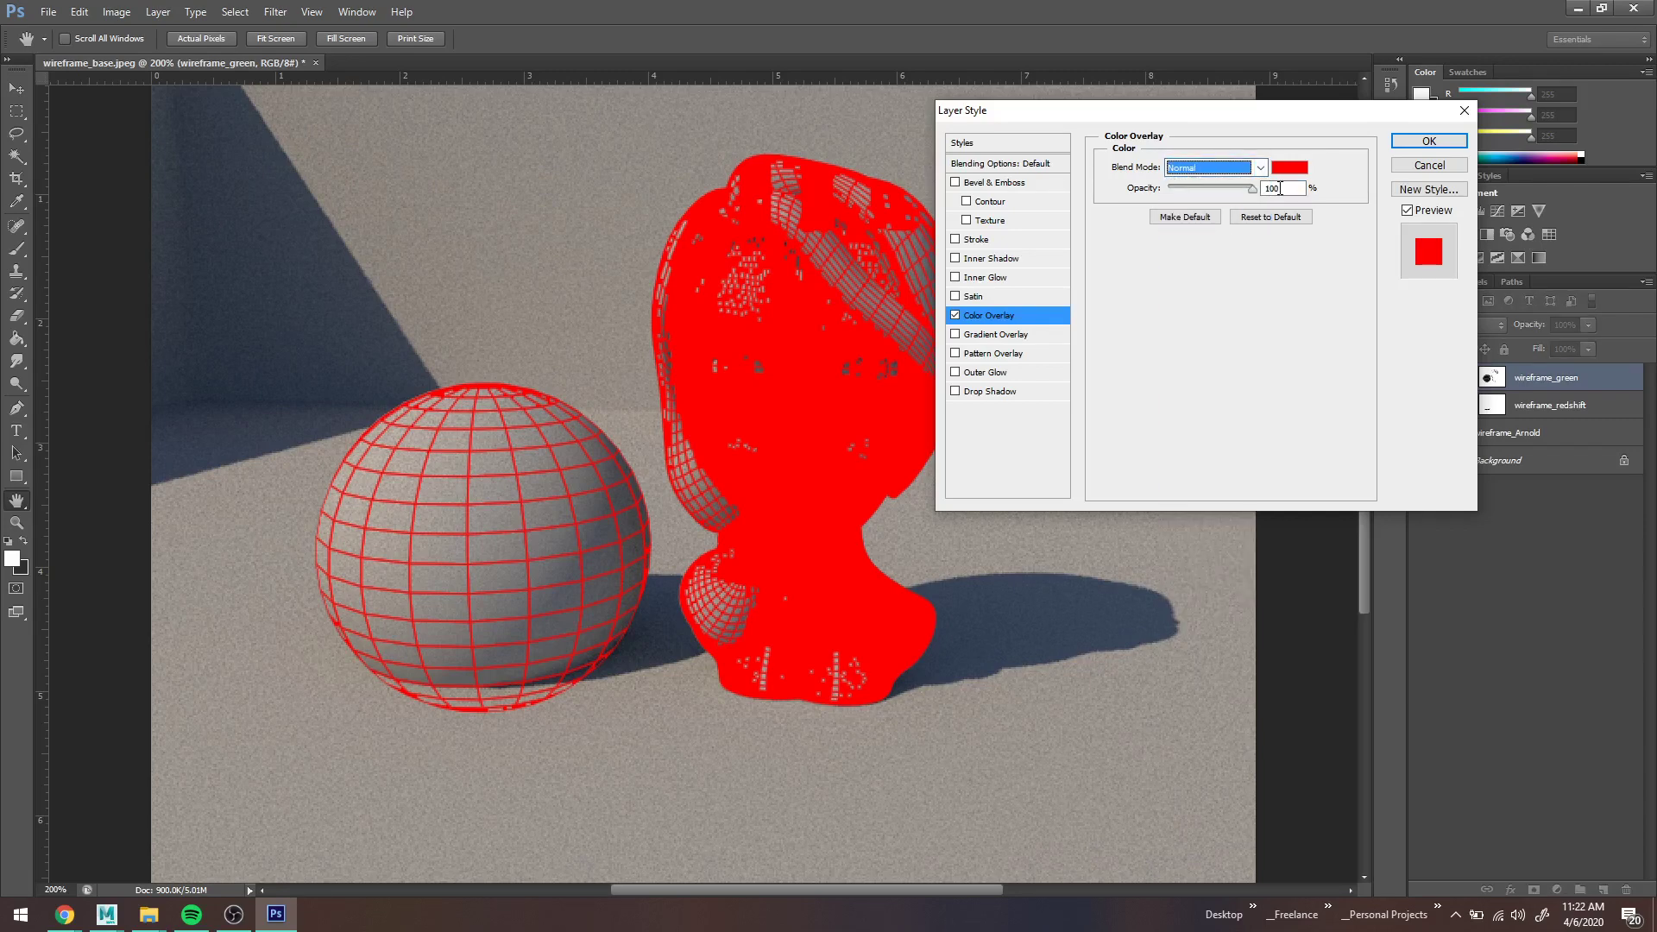
left_click(1290, 168)
left_click_drag(1153, 148, 1155, 150)
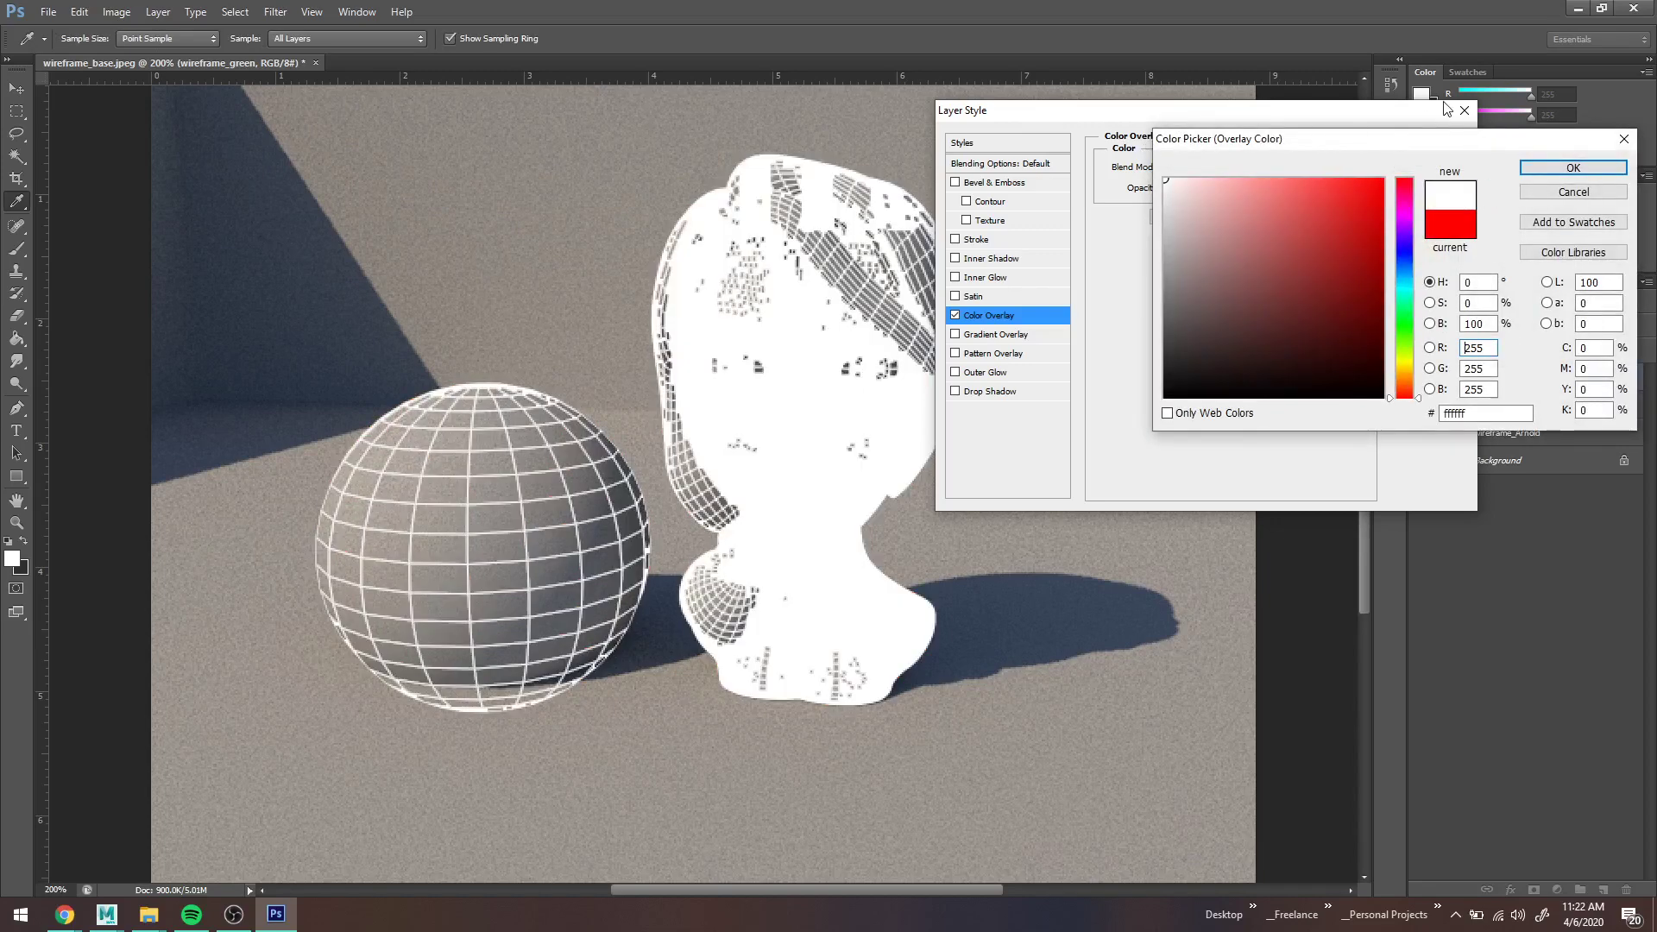
left_click(1573, 168)
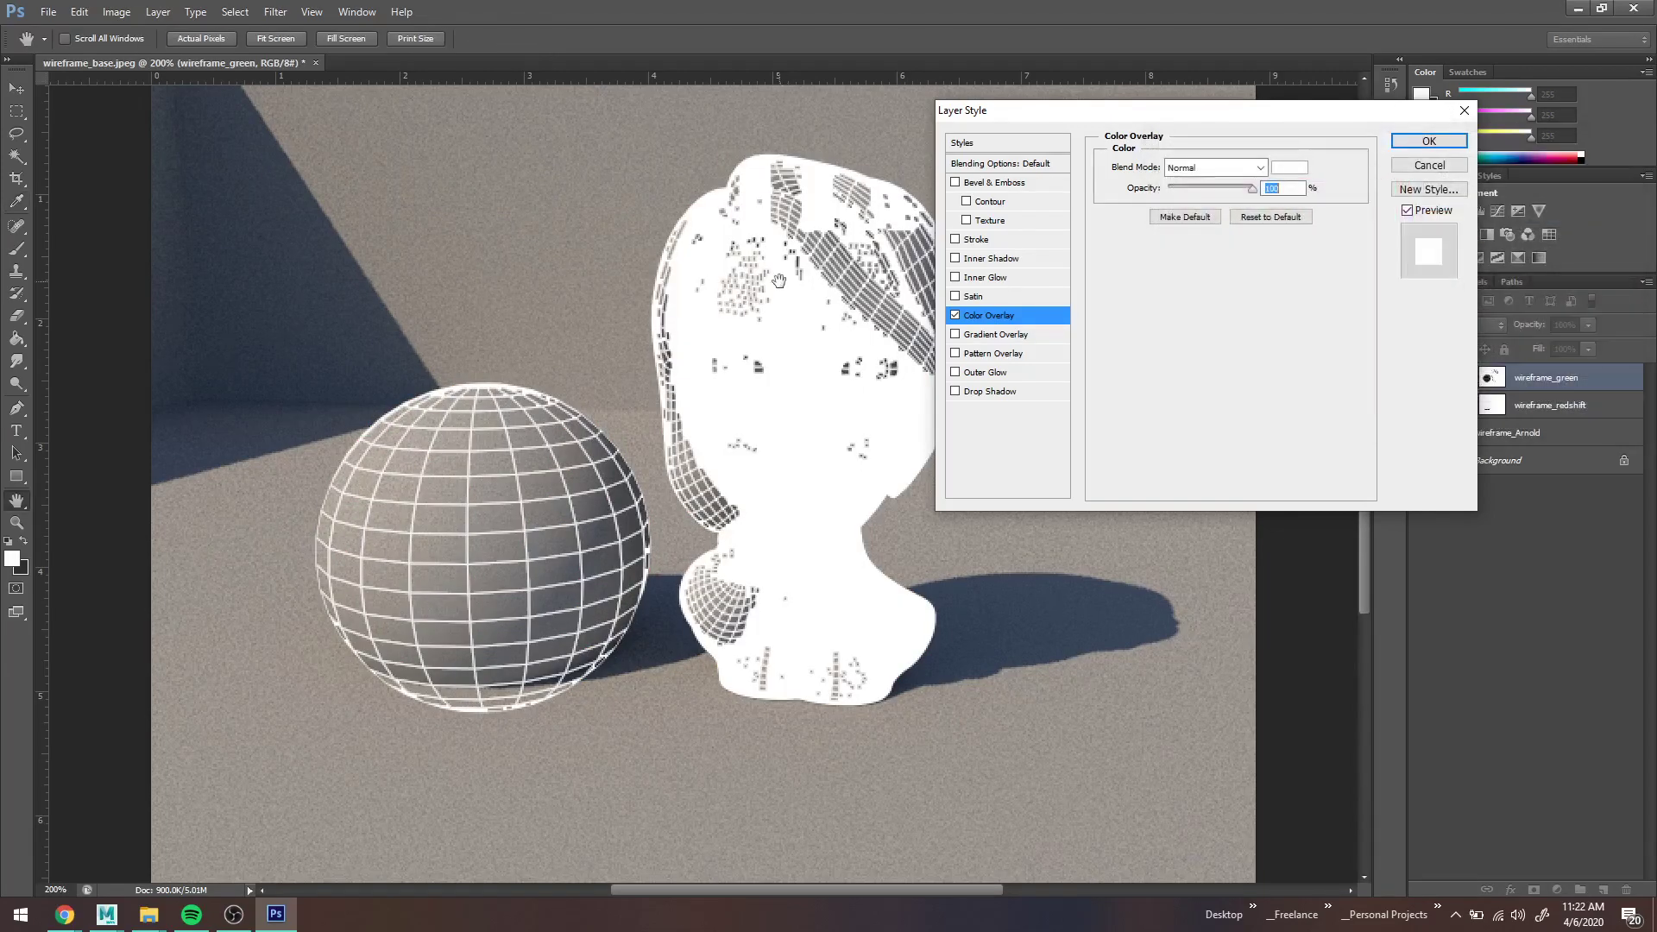
left_click(1429, 141)
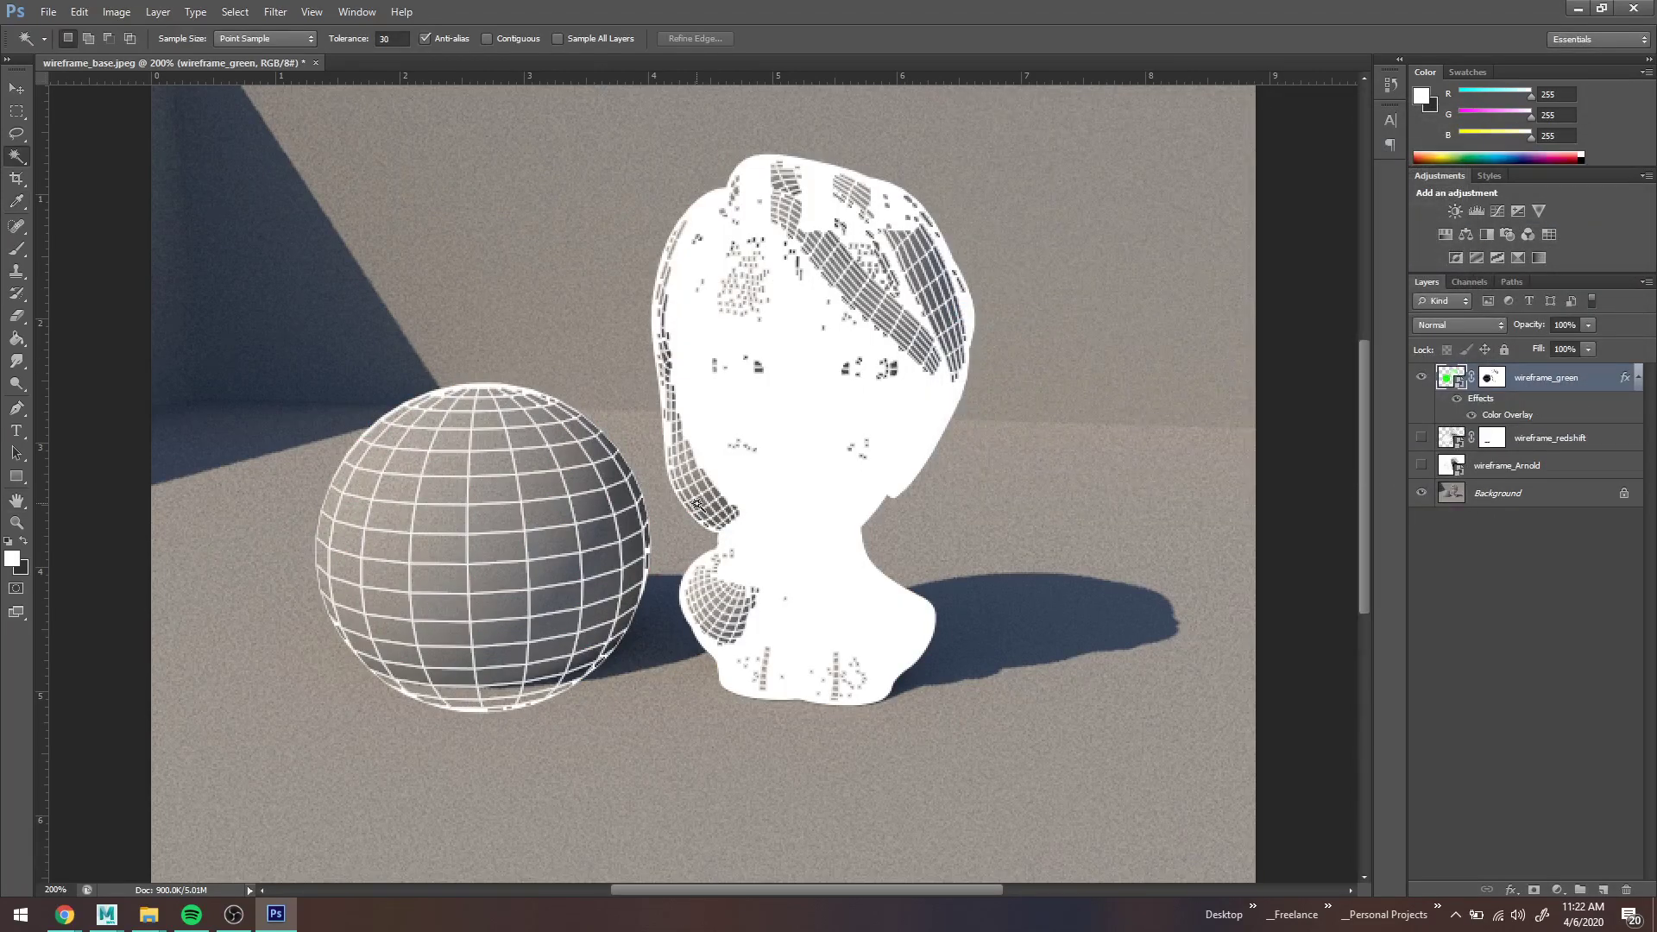